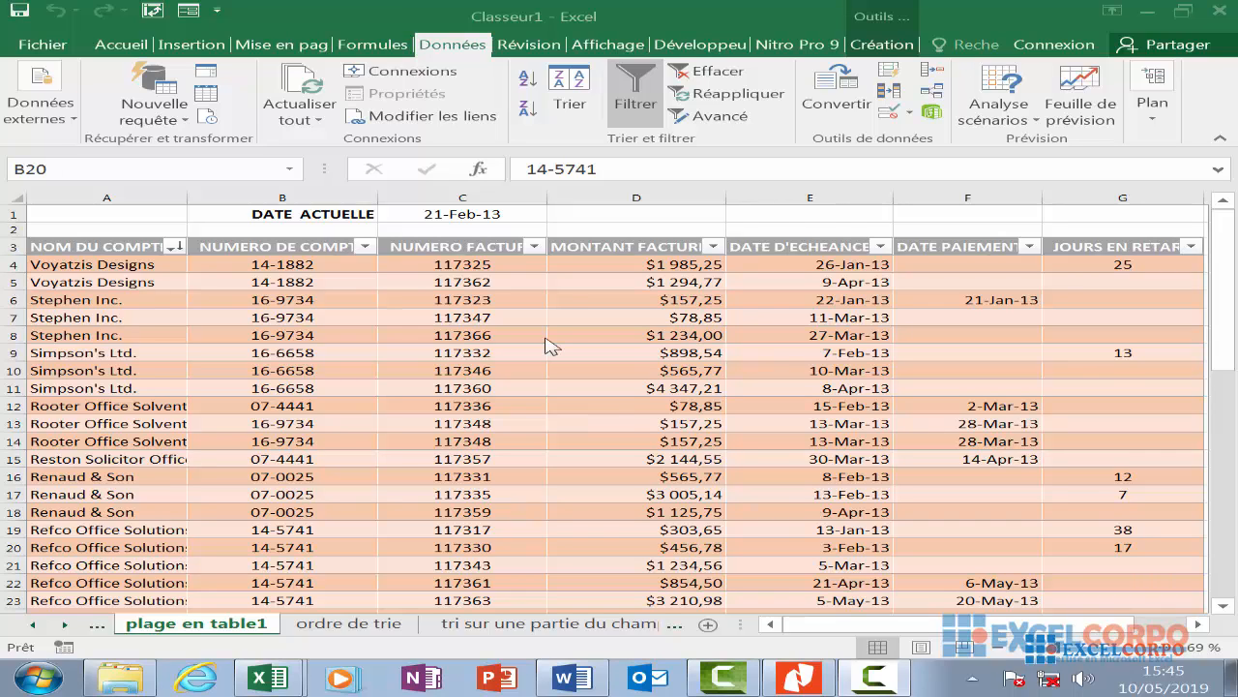
click(171, 246)
click(174, 284)
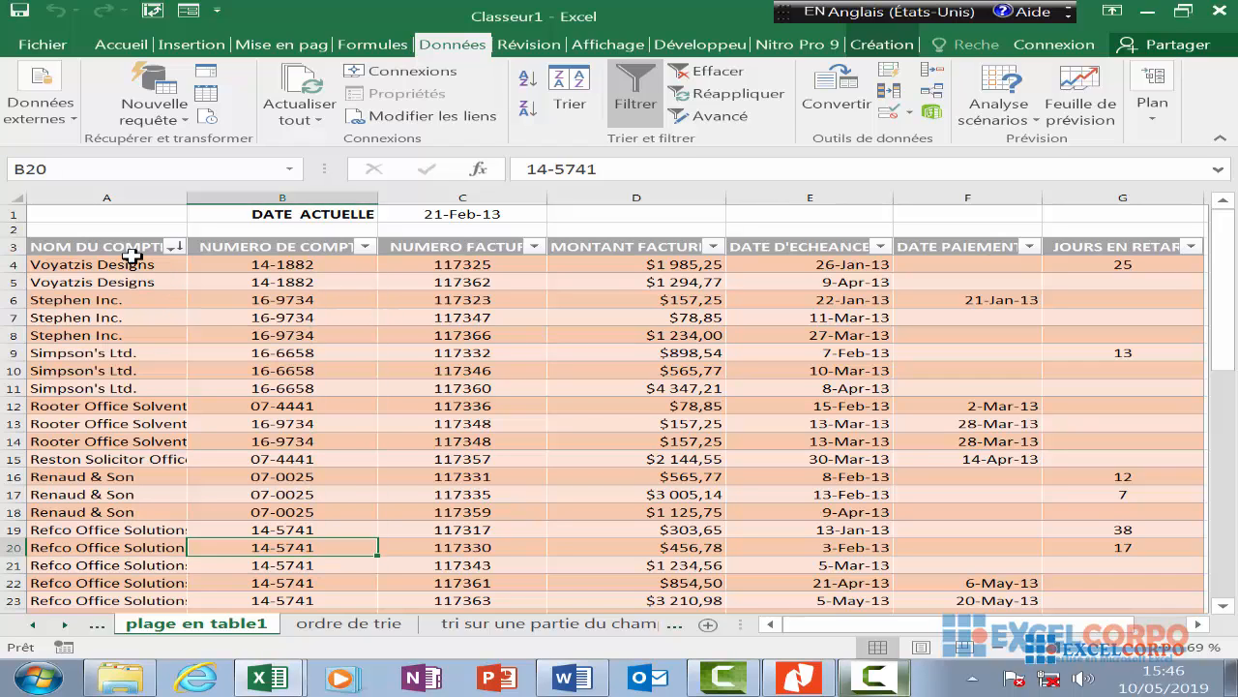
click(174, 248)
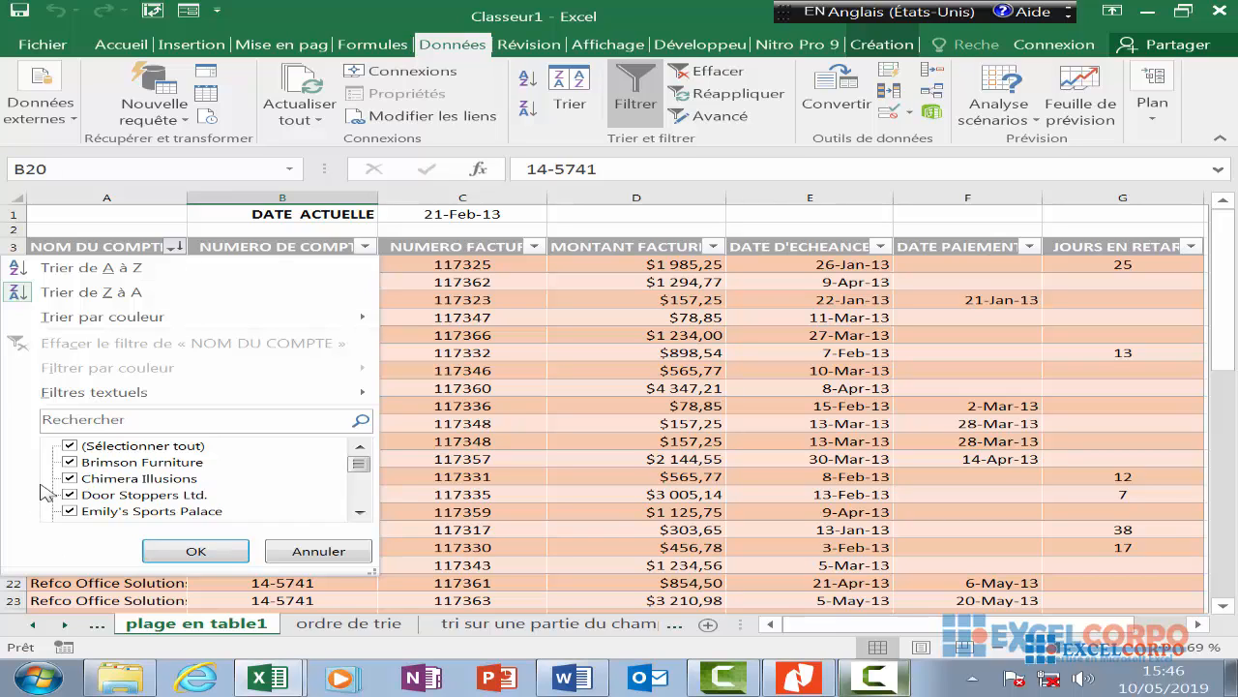
click(69, 463)
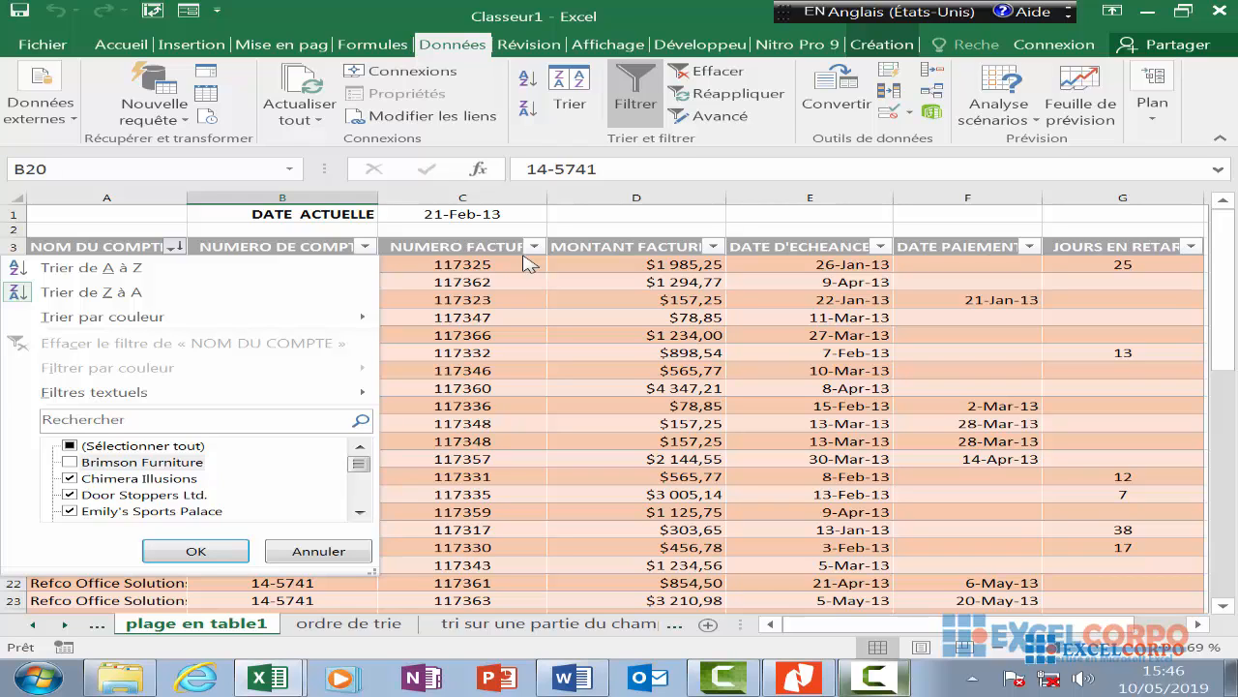
click(488, 300)
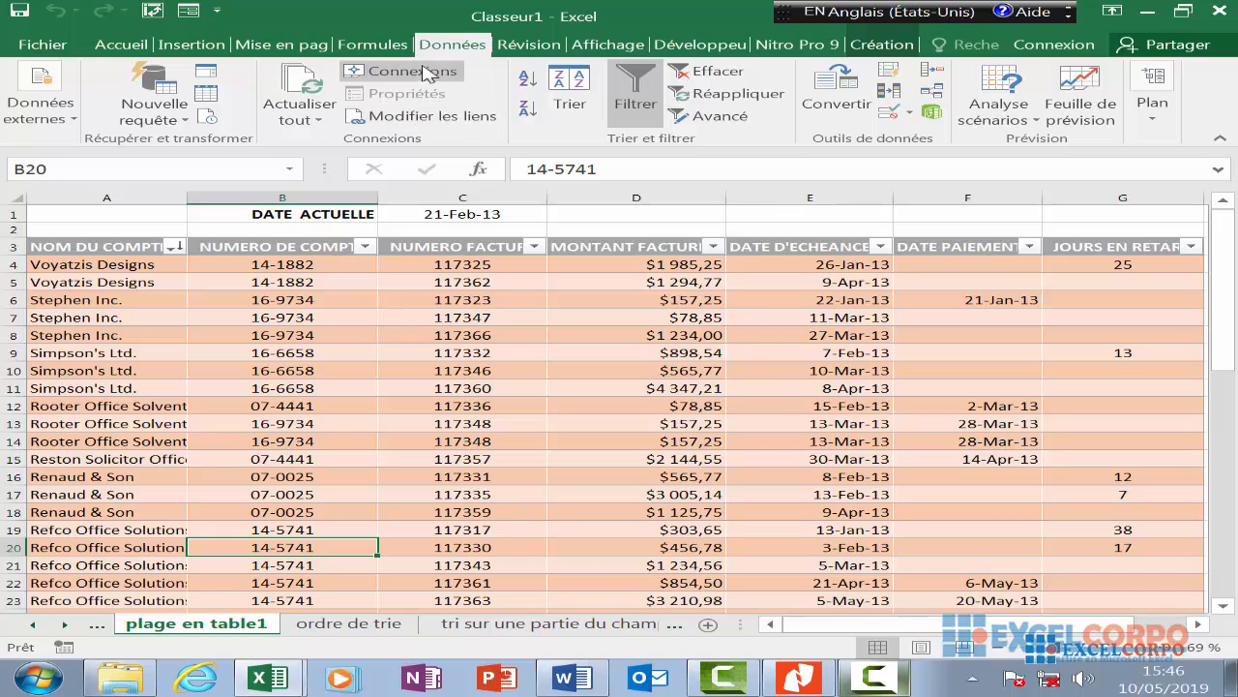
- Turn off the table's header filters and turn them back on
click(635, 108)
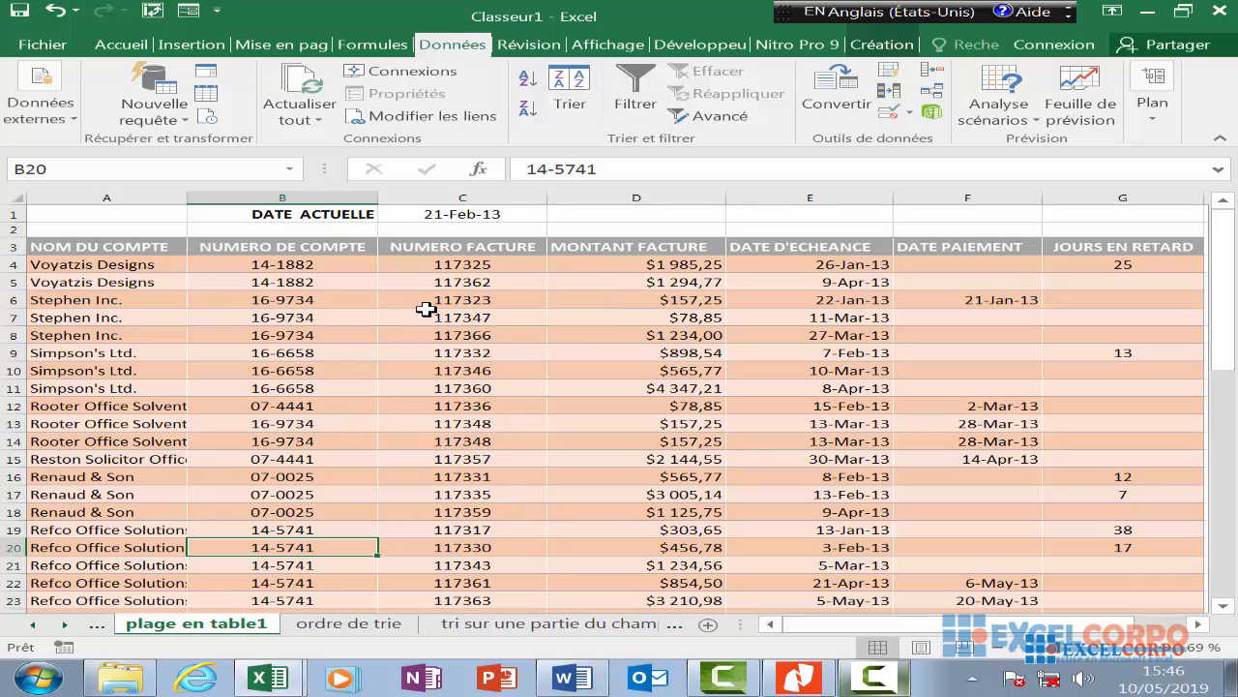
click(636, 107)
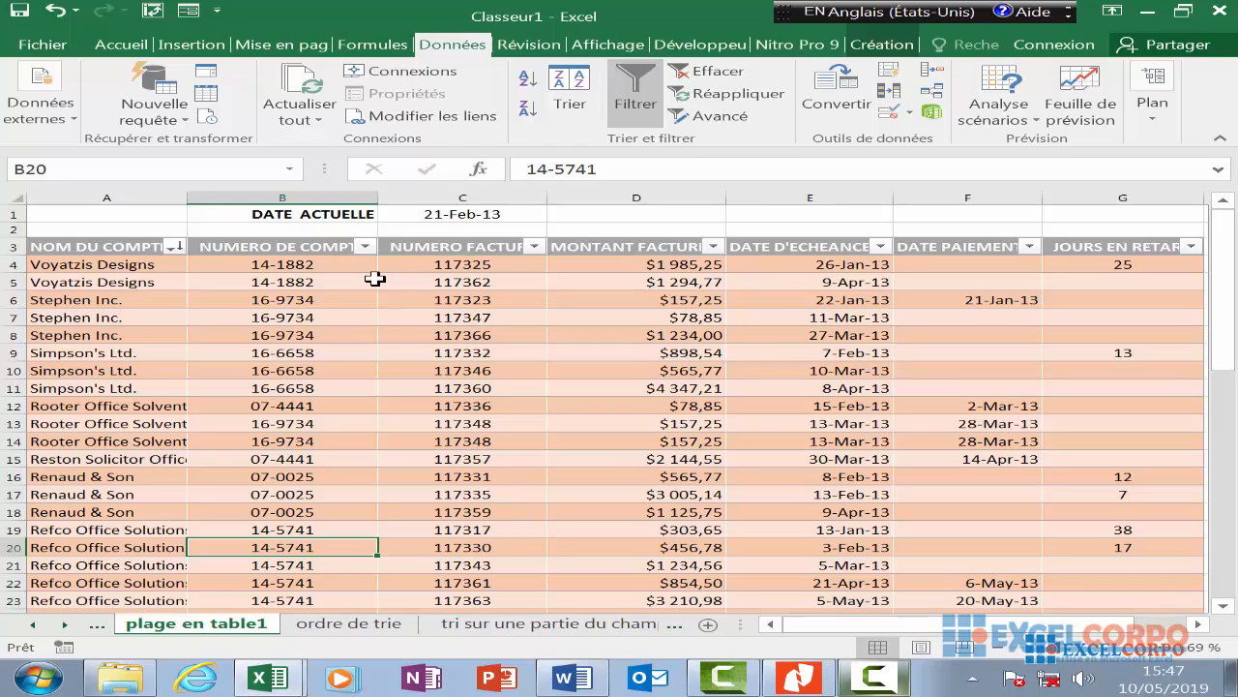
- Filter the NOM DU COMPTE column to show only Brimson Furniture and Chimera Illusions
click(173, 247)
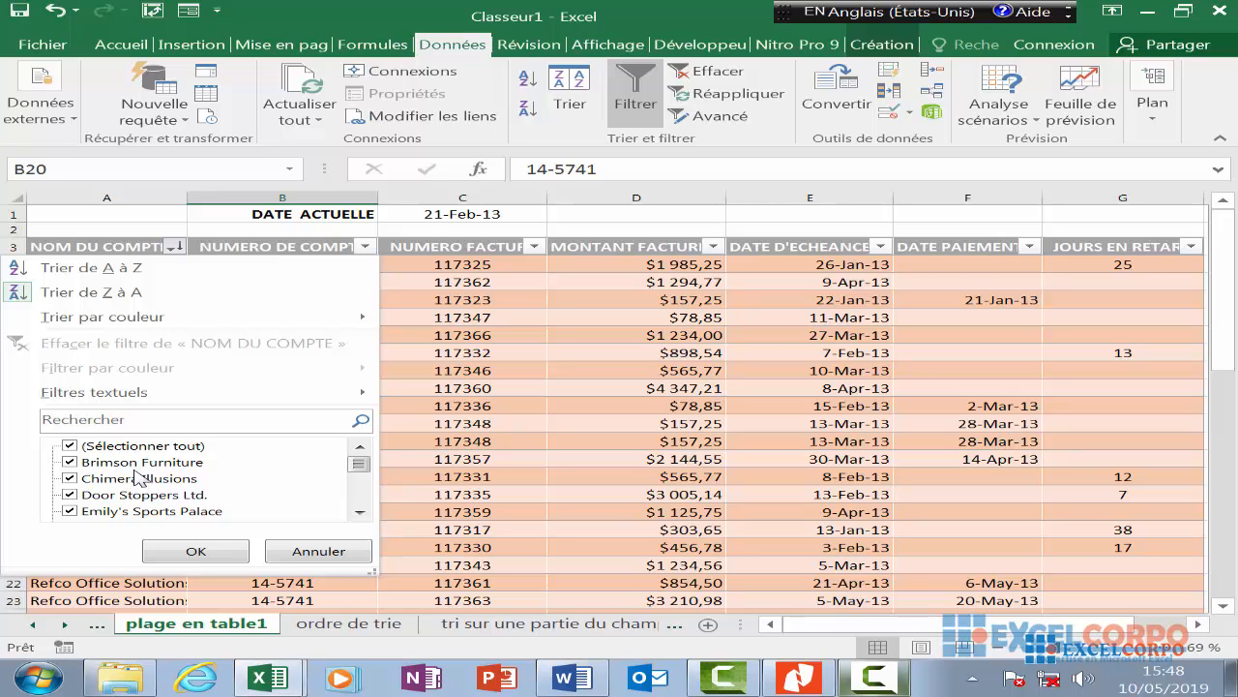
click(83, 462)
click(87, 478)
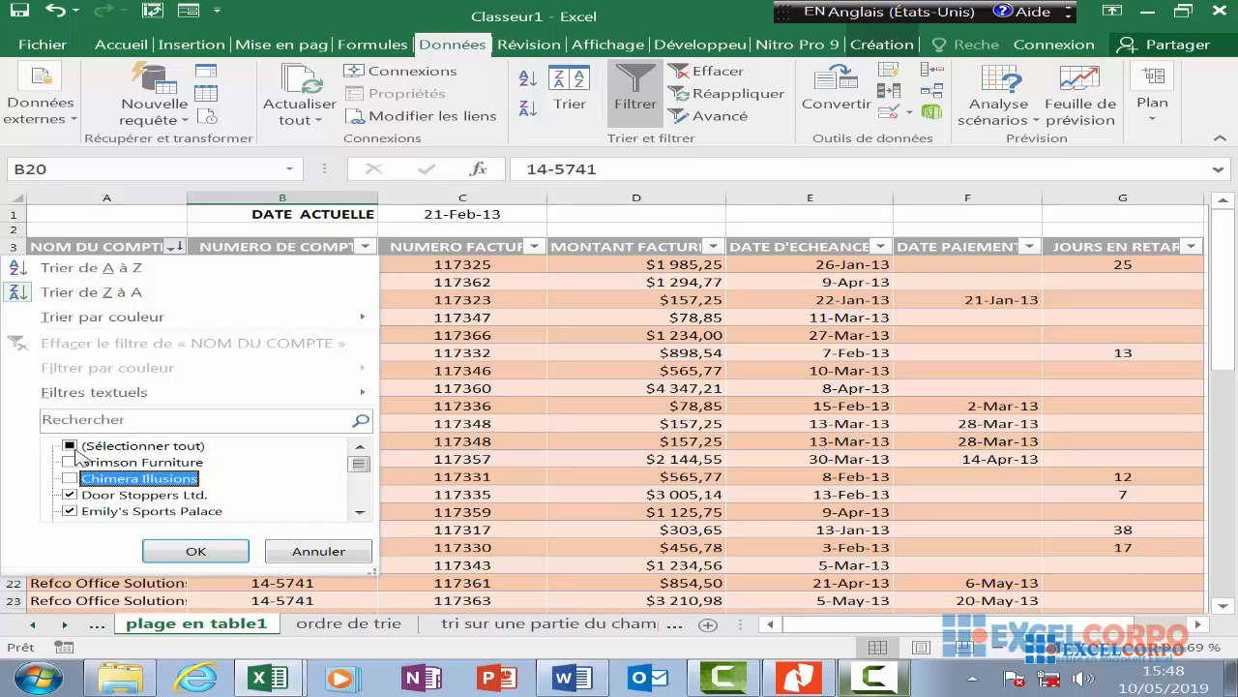
key(Up)
click(70, 446)
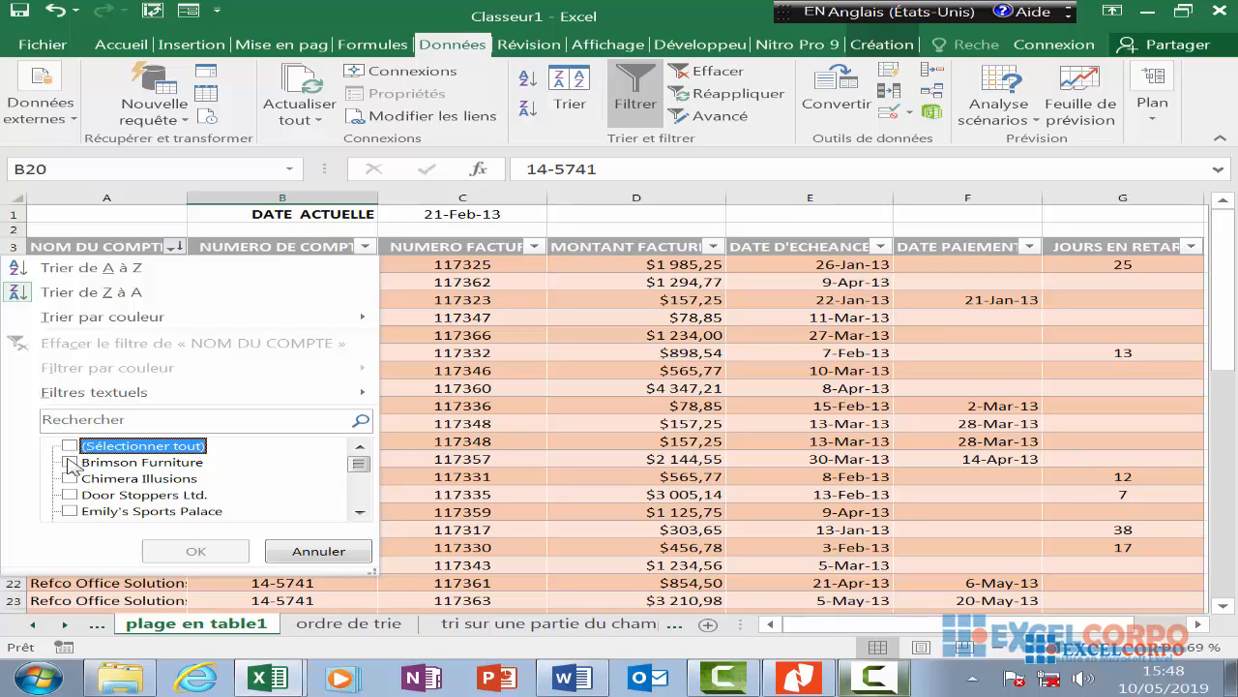
click(69, 463)
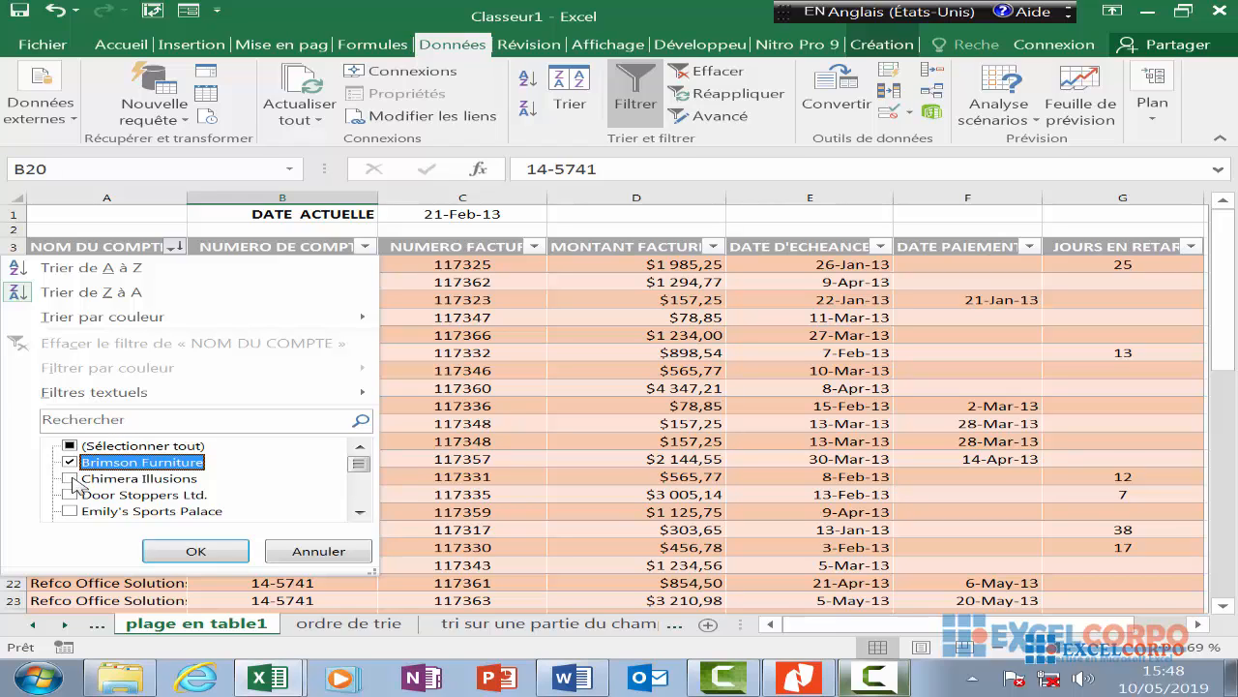
click(70, 479)
click(195, 551)
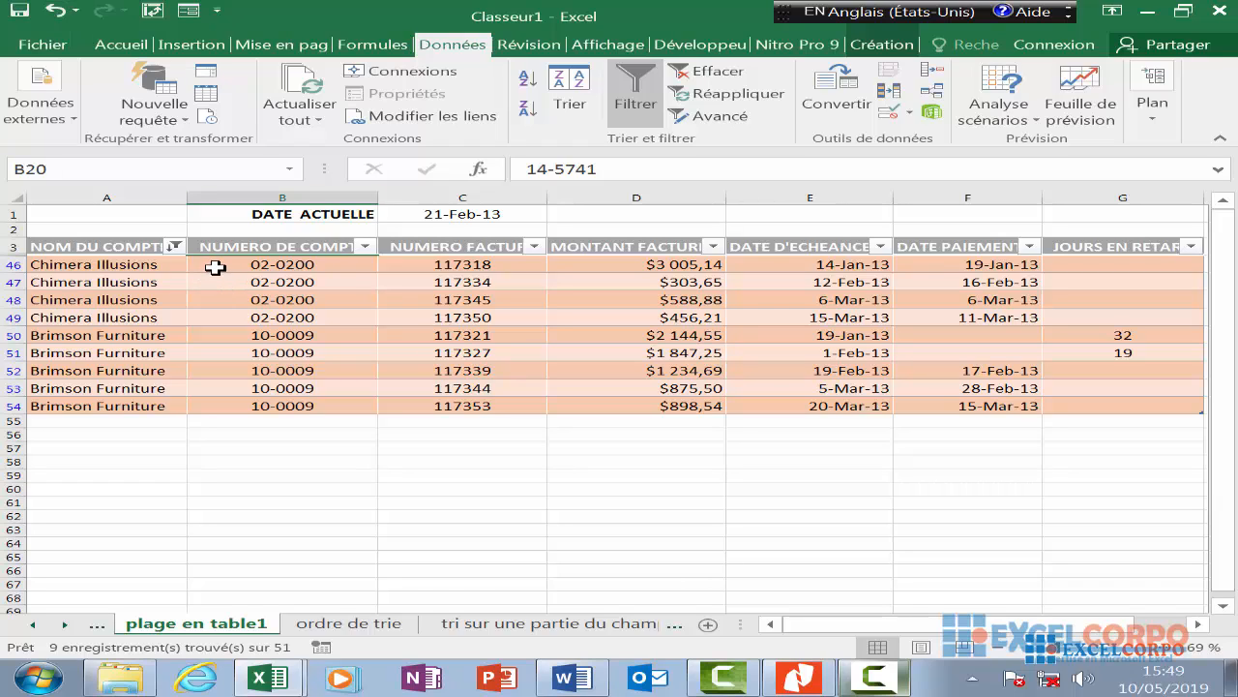
click(366, 246)
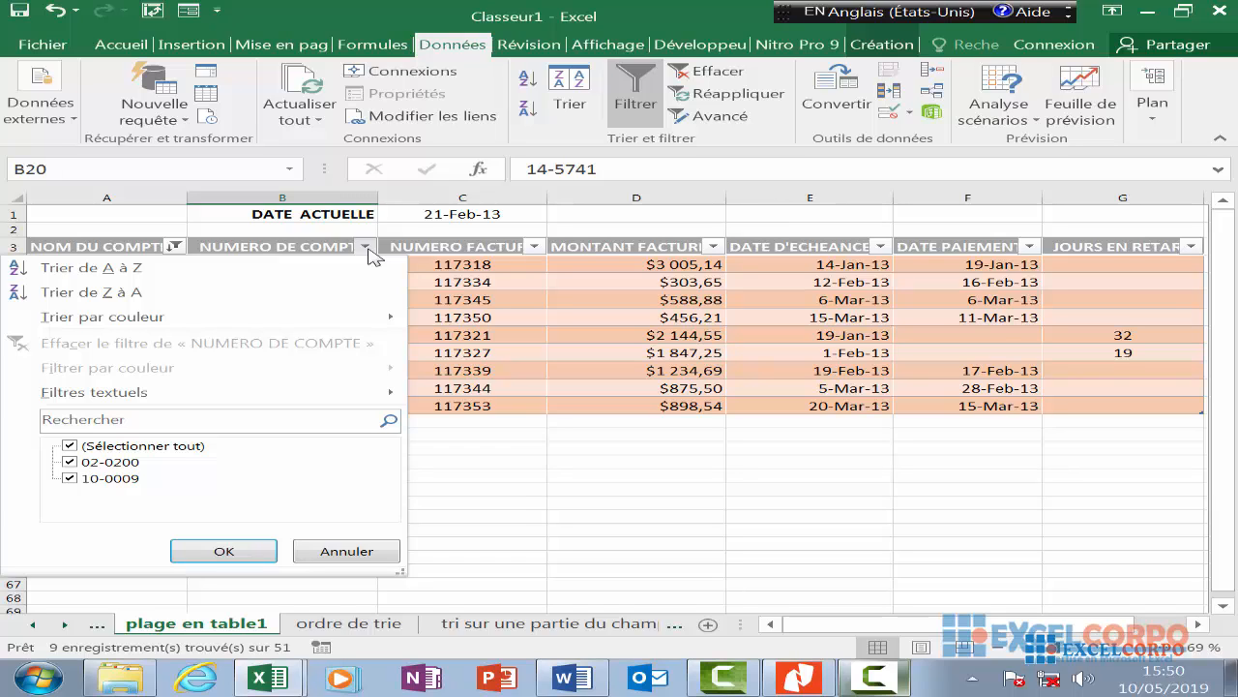
click(70, 478)
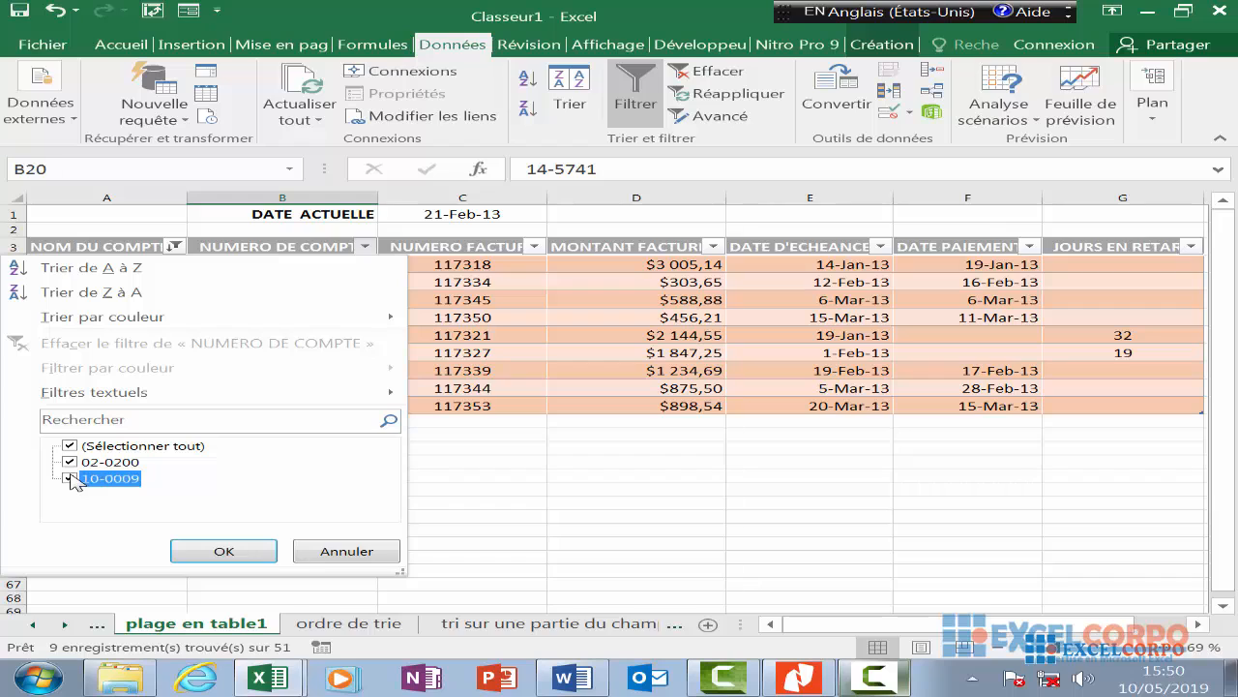
click(224, 550)
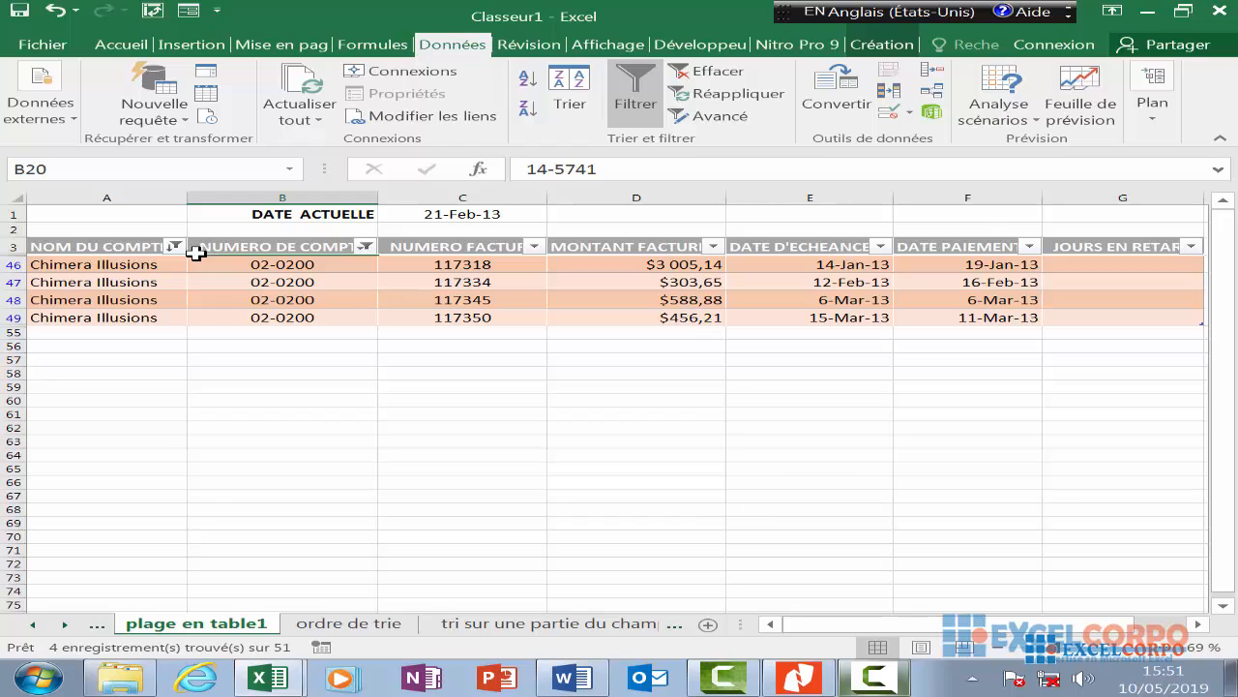
mouse_move(180, 258)
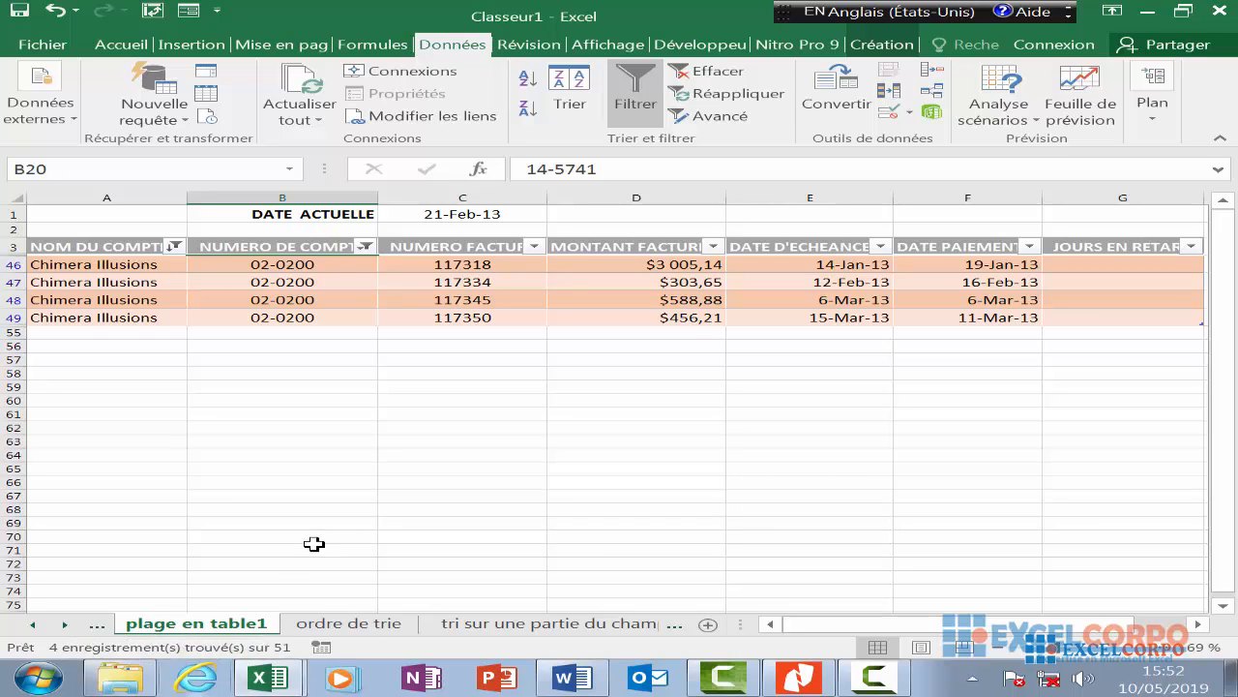
click(898, 683)
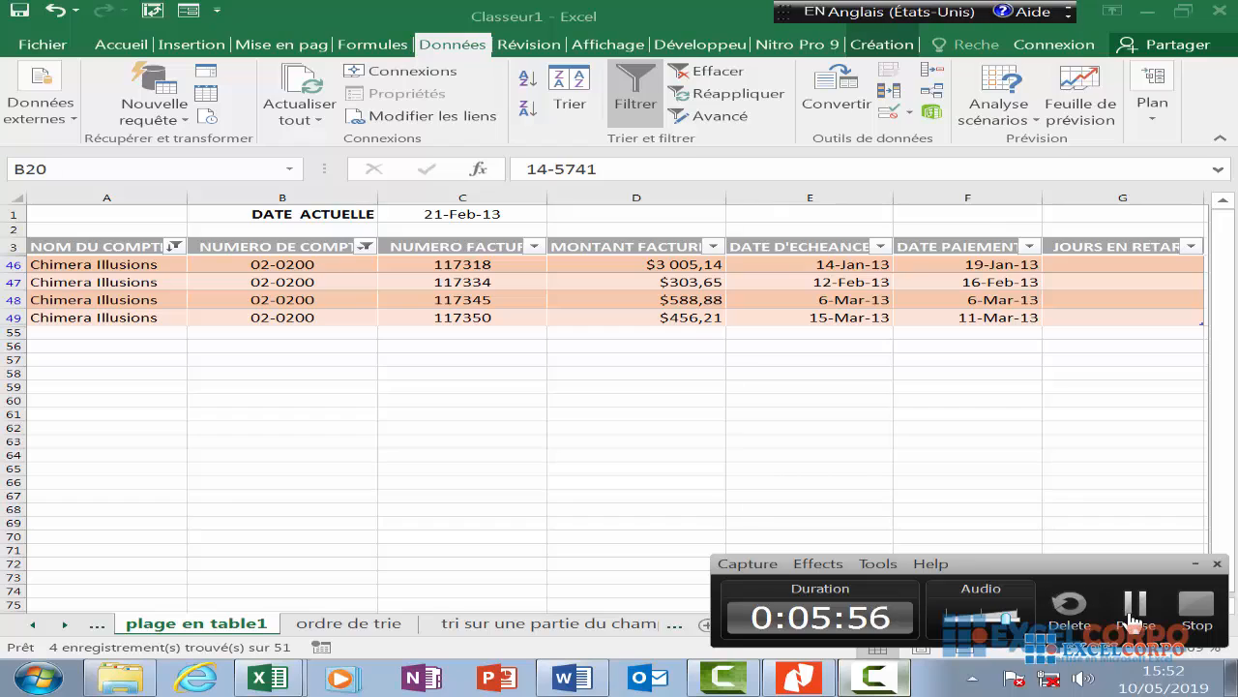
click(898, 683)
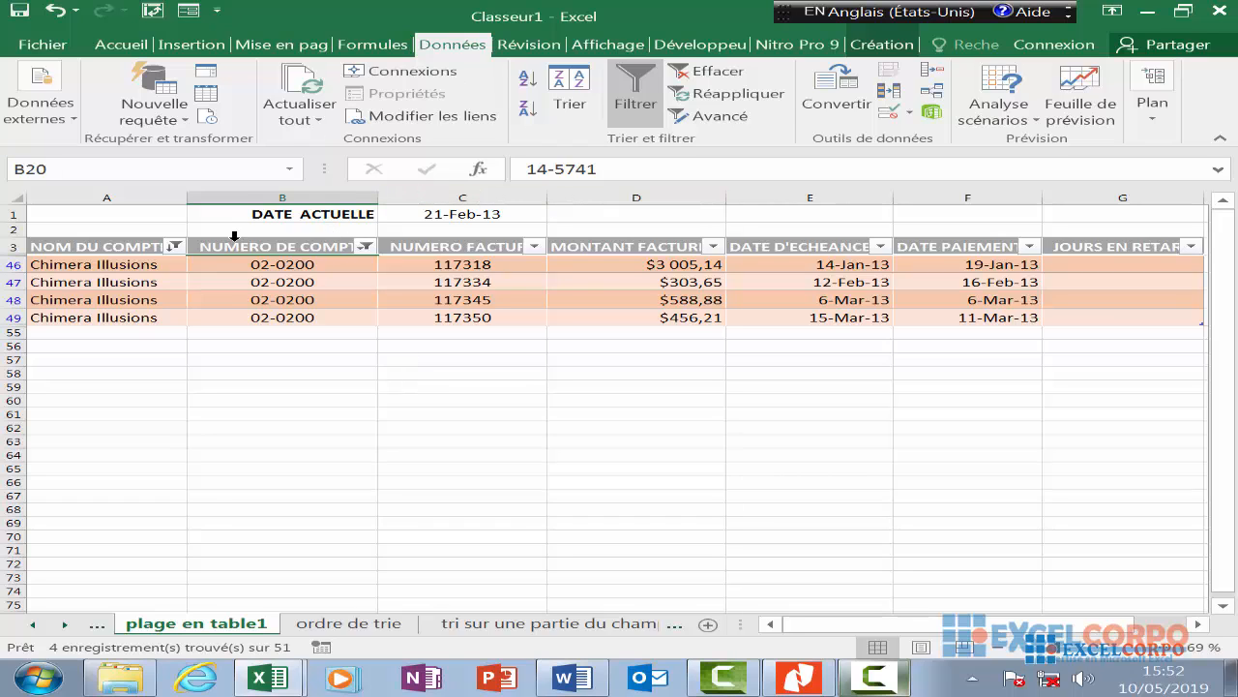
- Examine the NOM DU COMPTE column's active filter, its clear-filter option and the available text filters without applying any
click(174, 247)
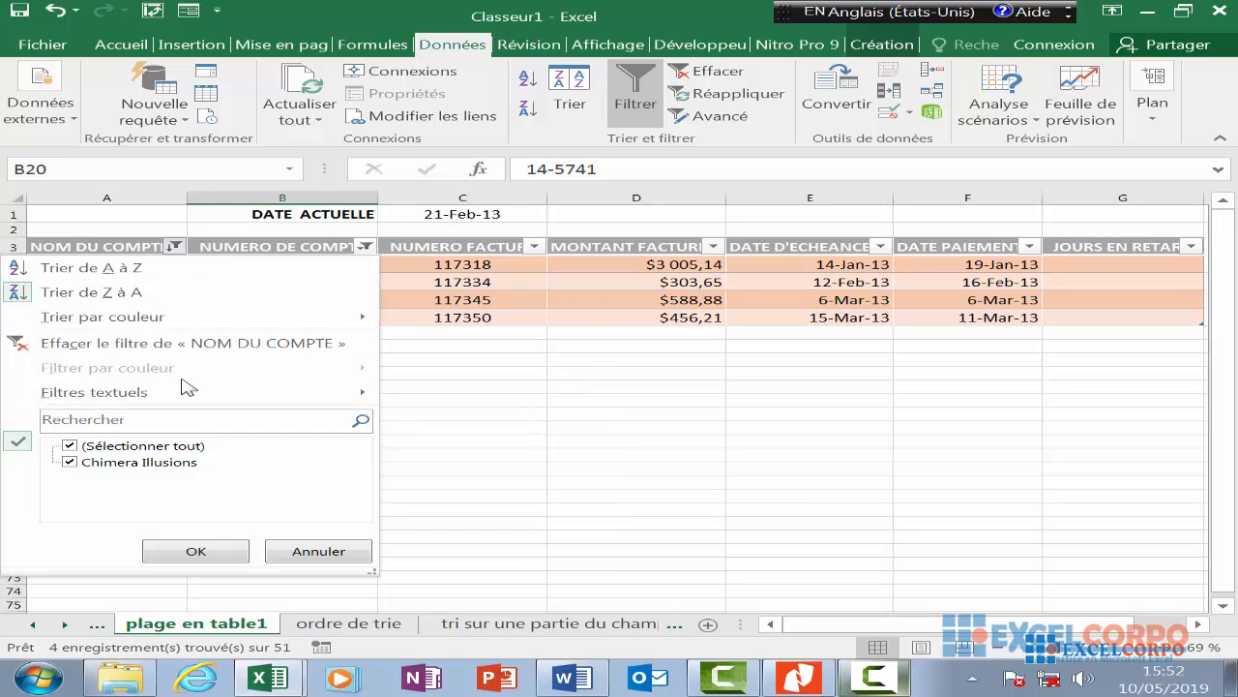
mouse_move(180, 390)
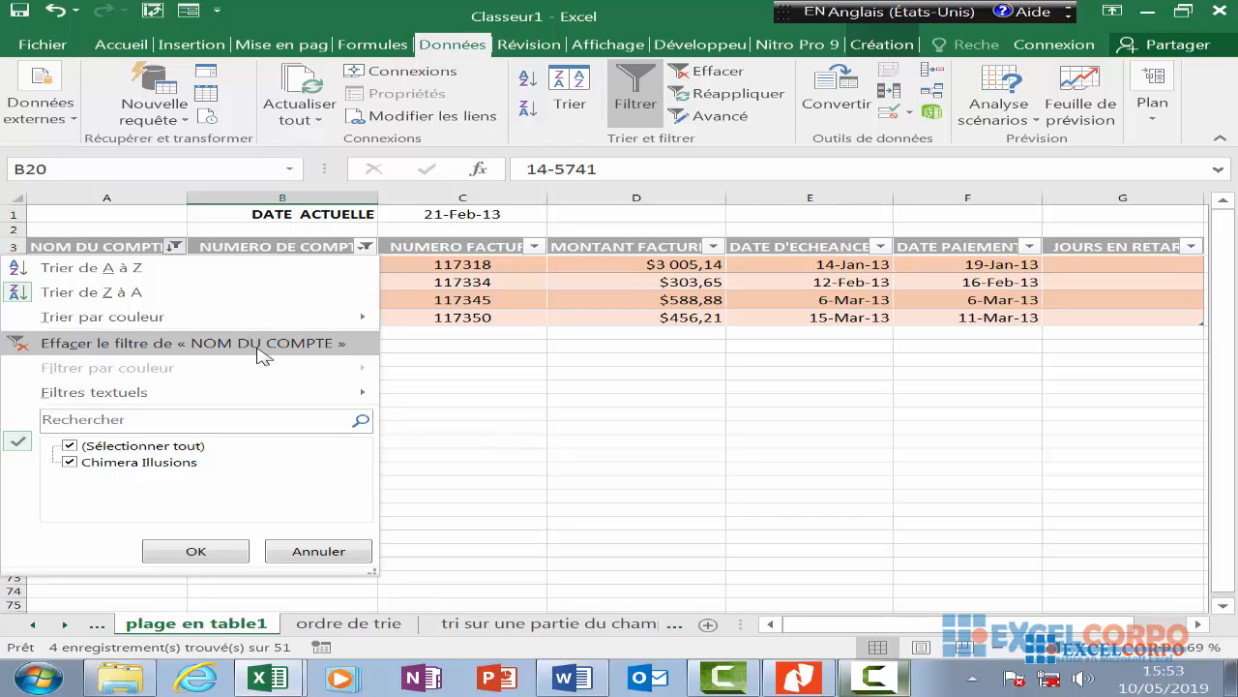
click(530, 242)
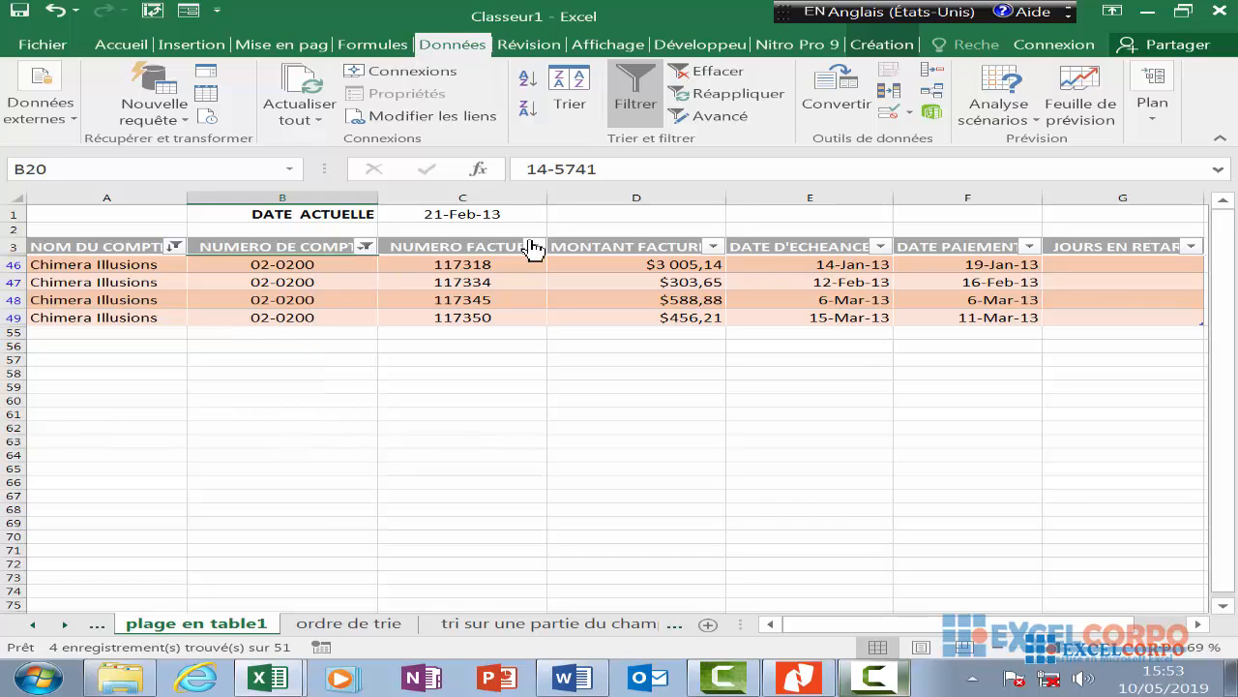
click(713, 252)
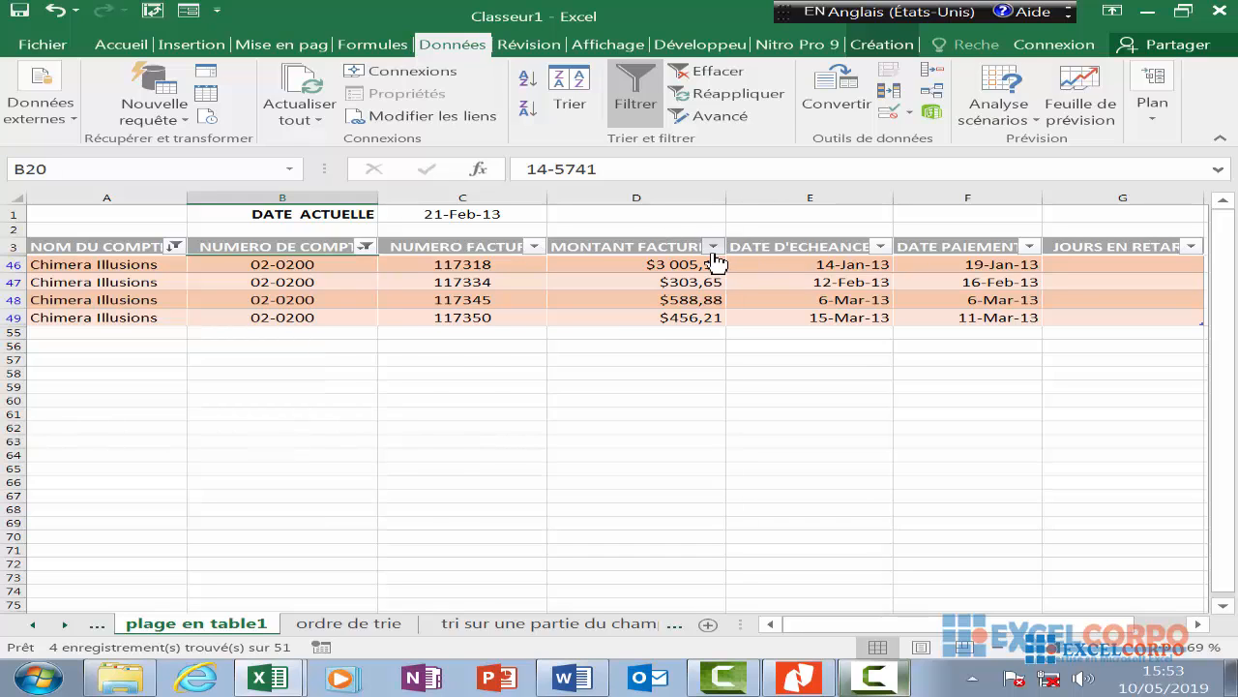
click(184, 250)
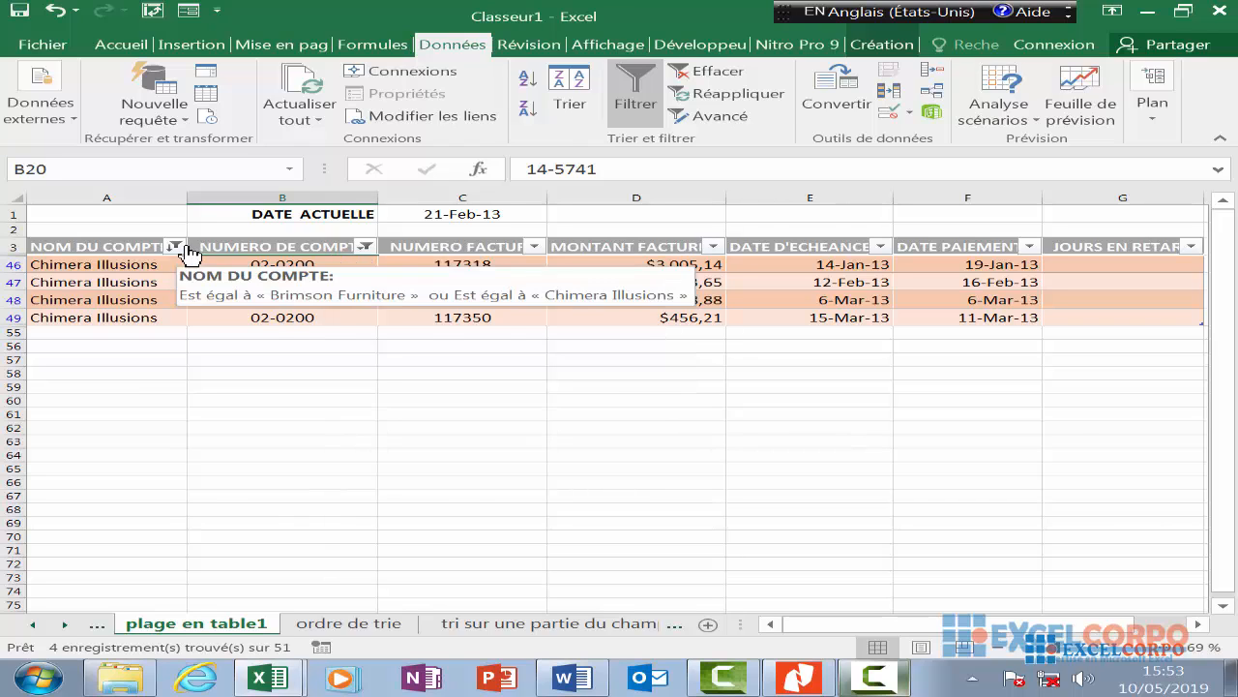
click(175, 247)
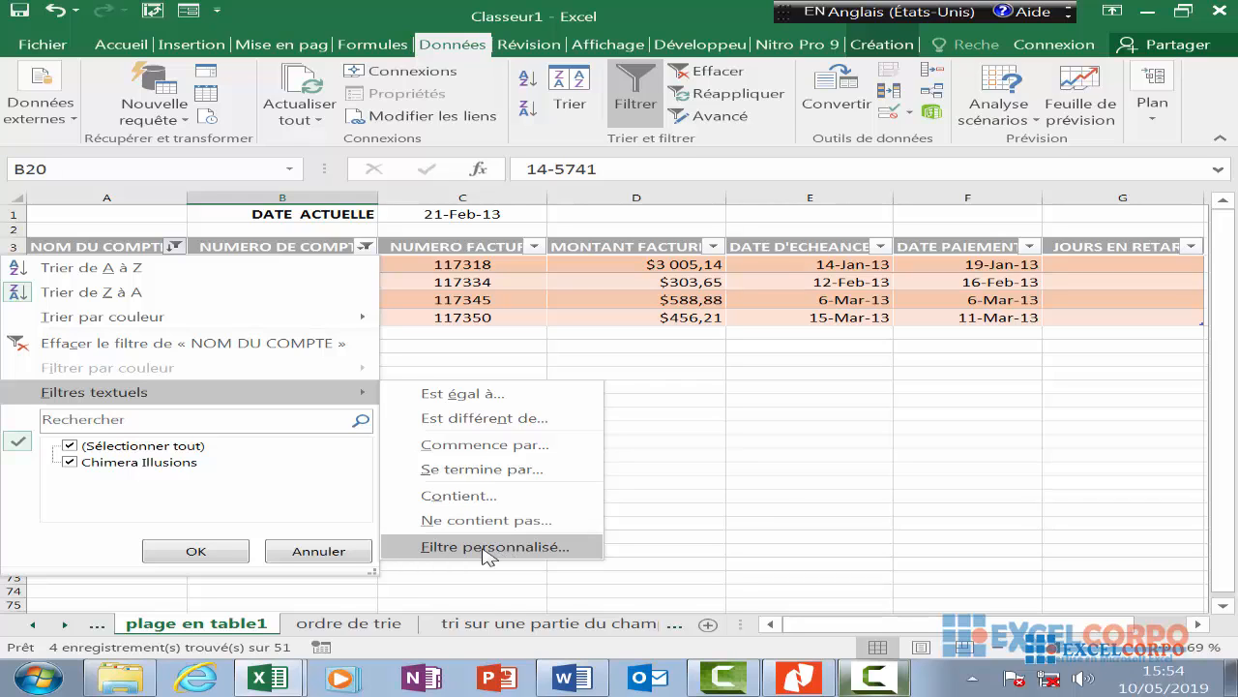
click(664, 368)
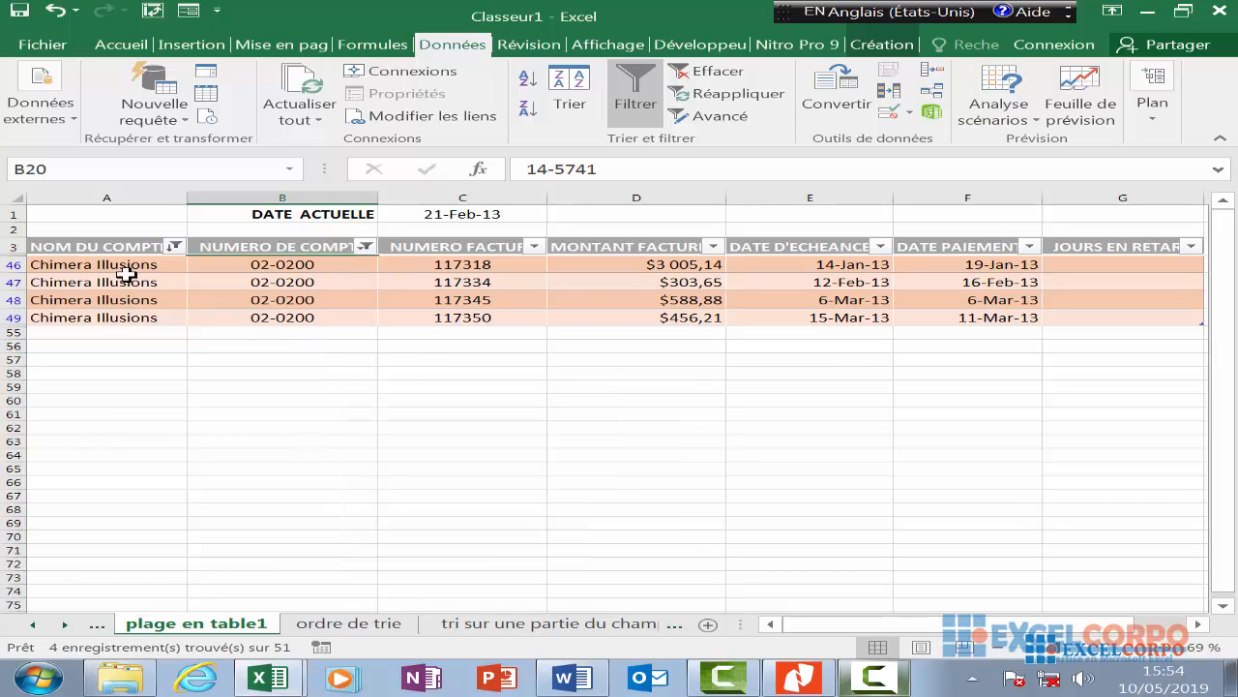
click(176, 265)
click(175, 246)
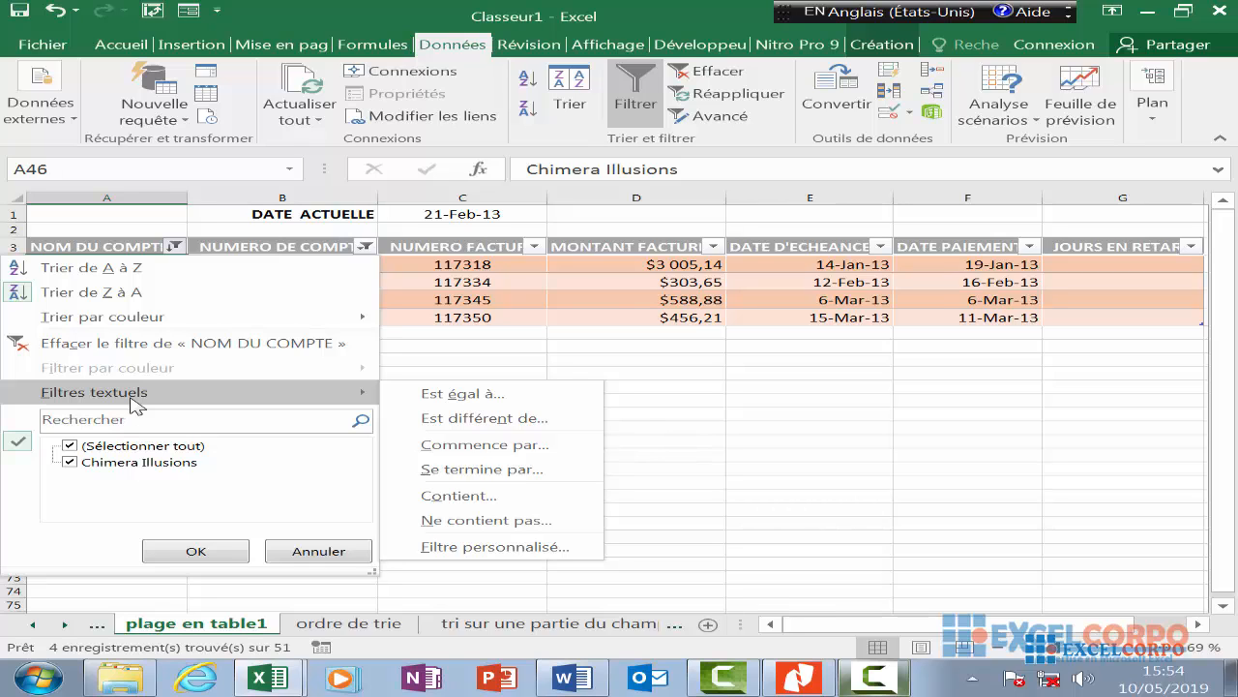
click(420, 350)
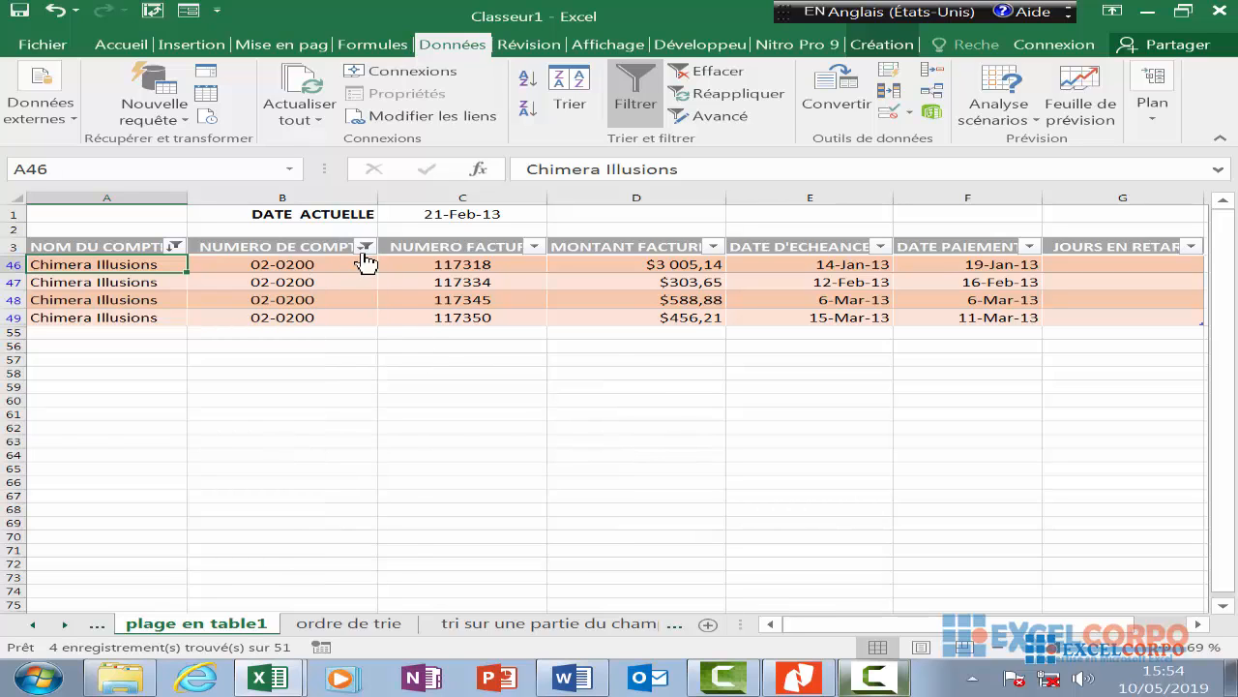
- Examine the text filters available for the NUMERO DE COMPTE column
click(366, 250)
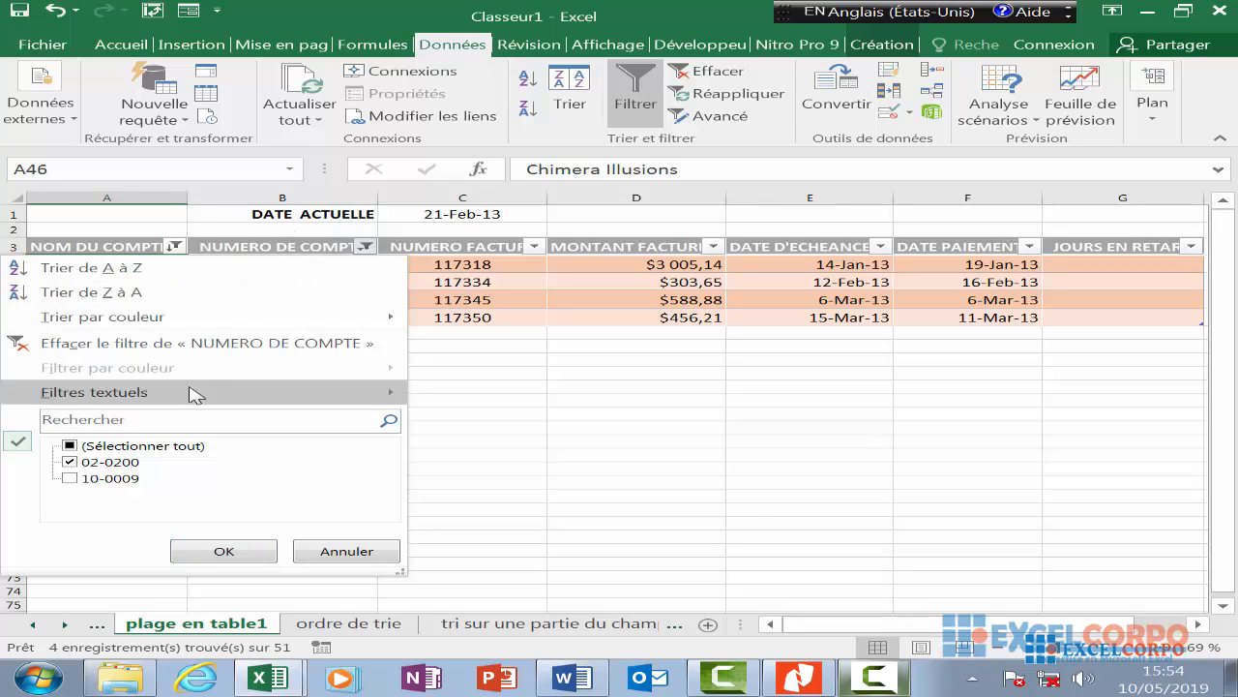
mouse_move(163, 395)
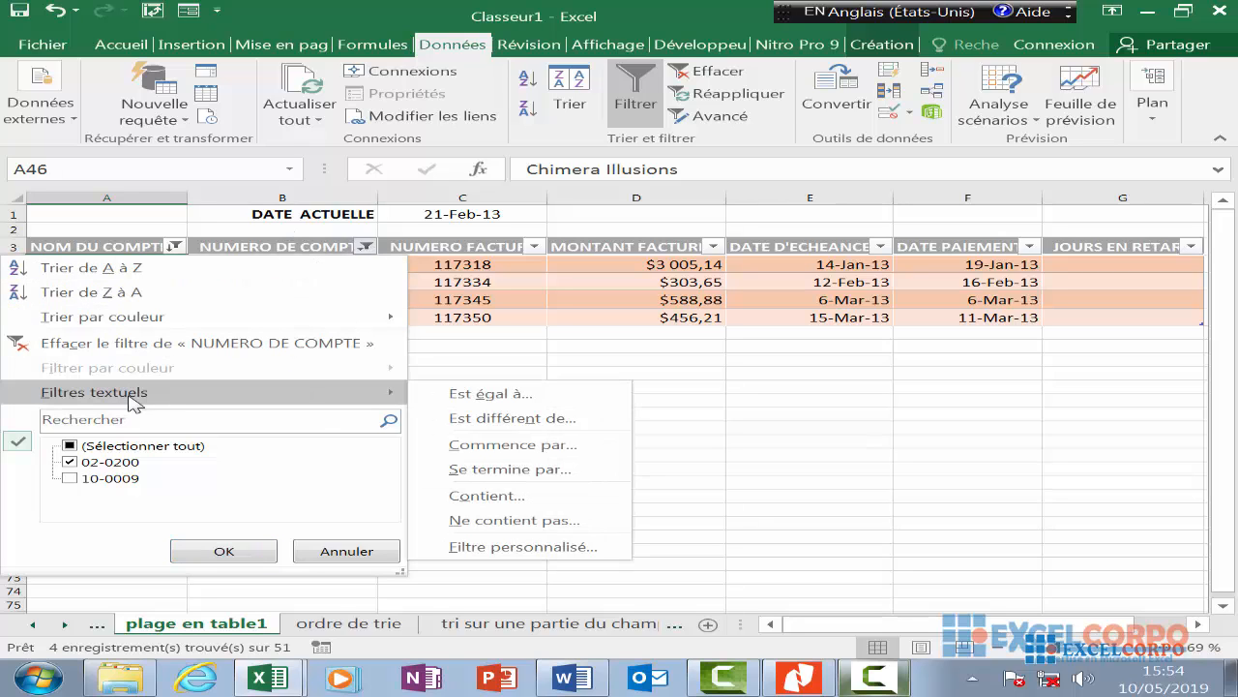
click(580, 377)
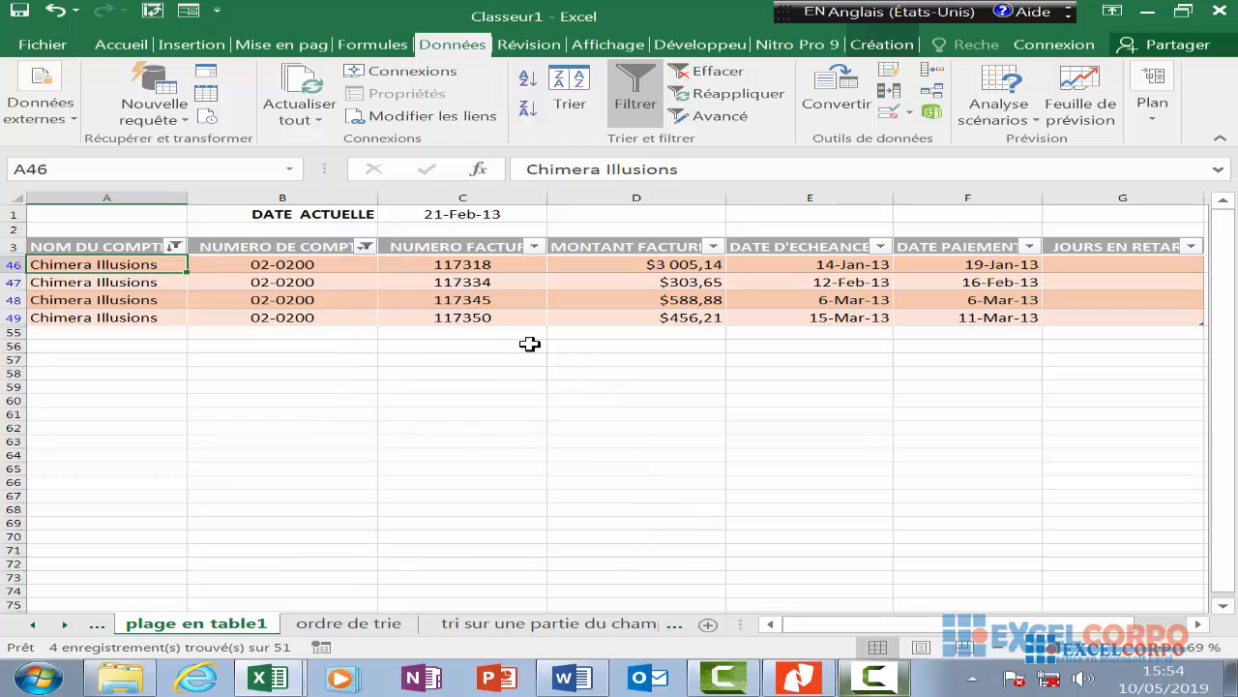
- Examine the number filters available for the NUMERO FACTURE column, including the custom filter settings, without applying any
click(458, 249)
click(534, 246)
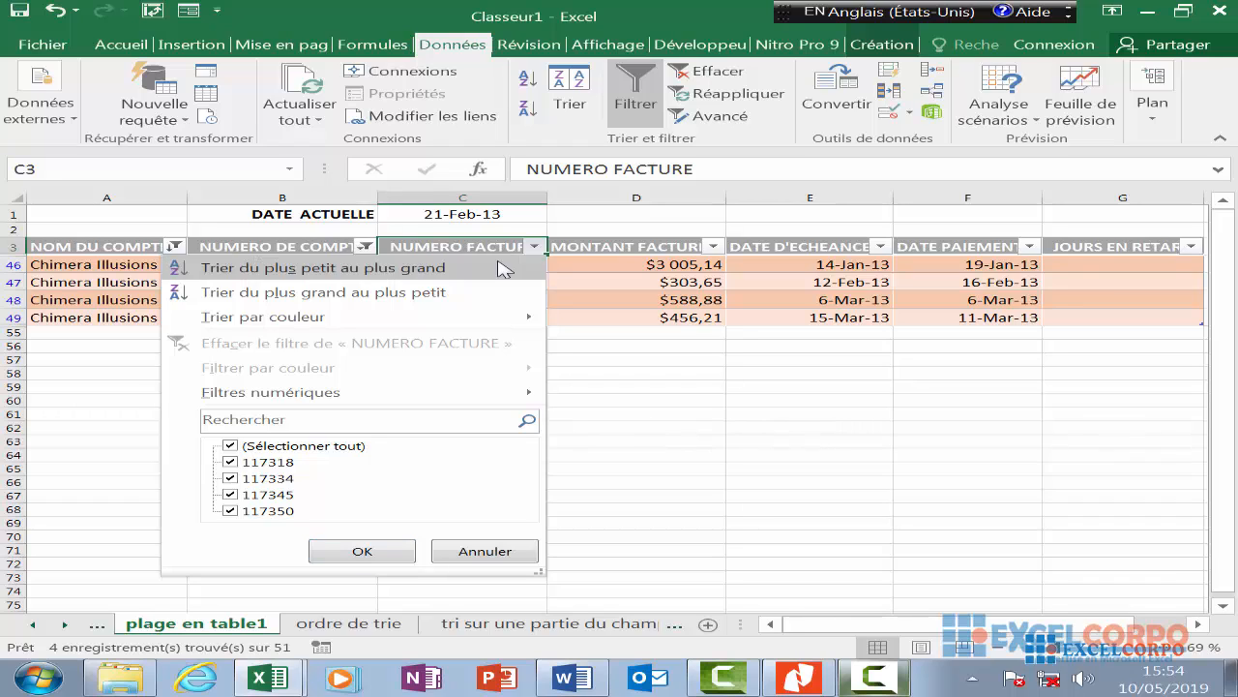
mouse_move(398, 401)
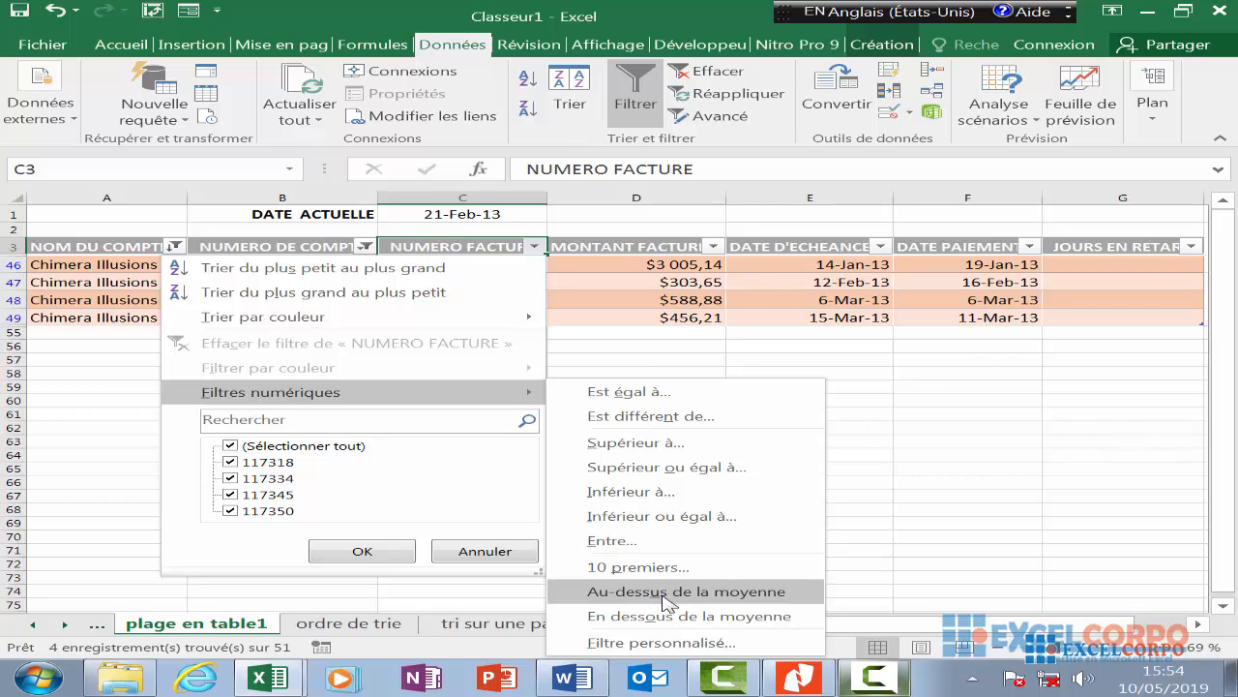
click(693, 642)
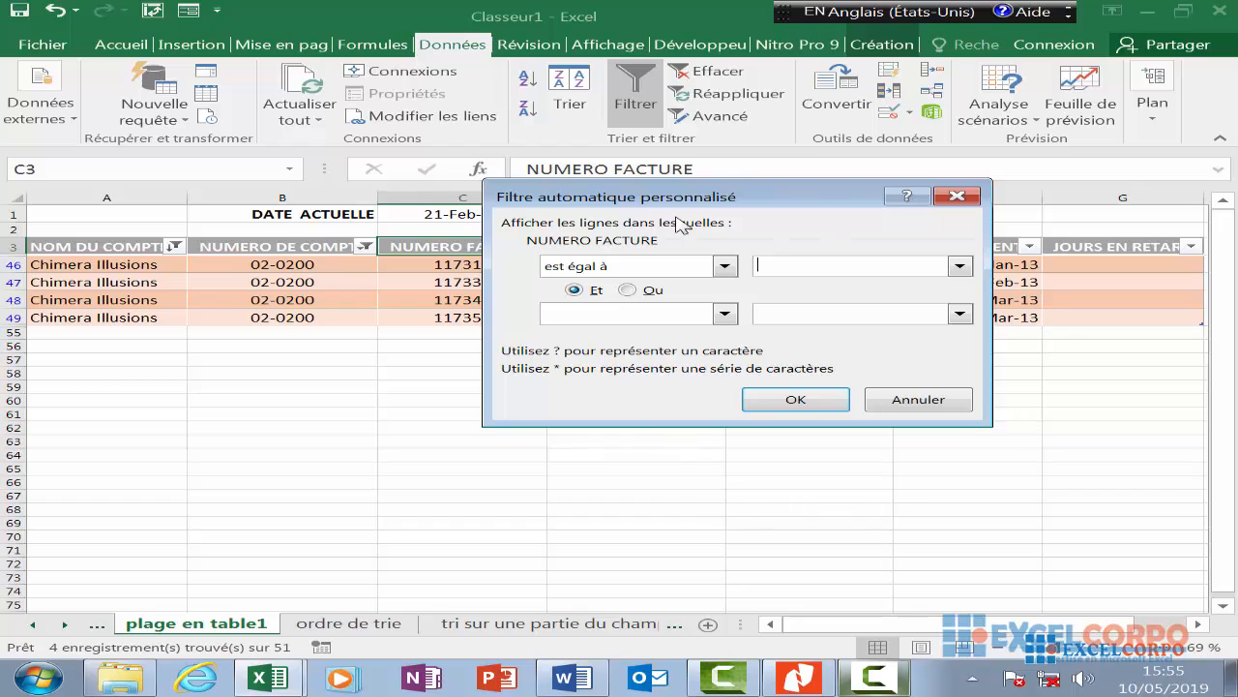
click(957, 196)
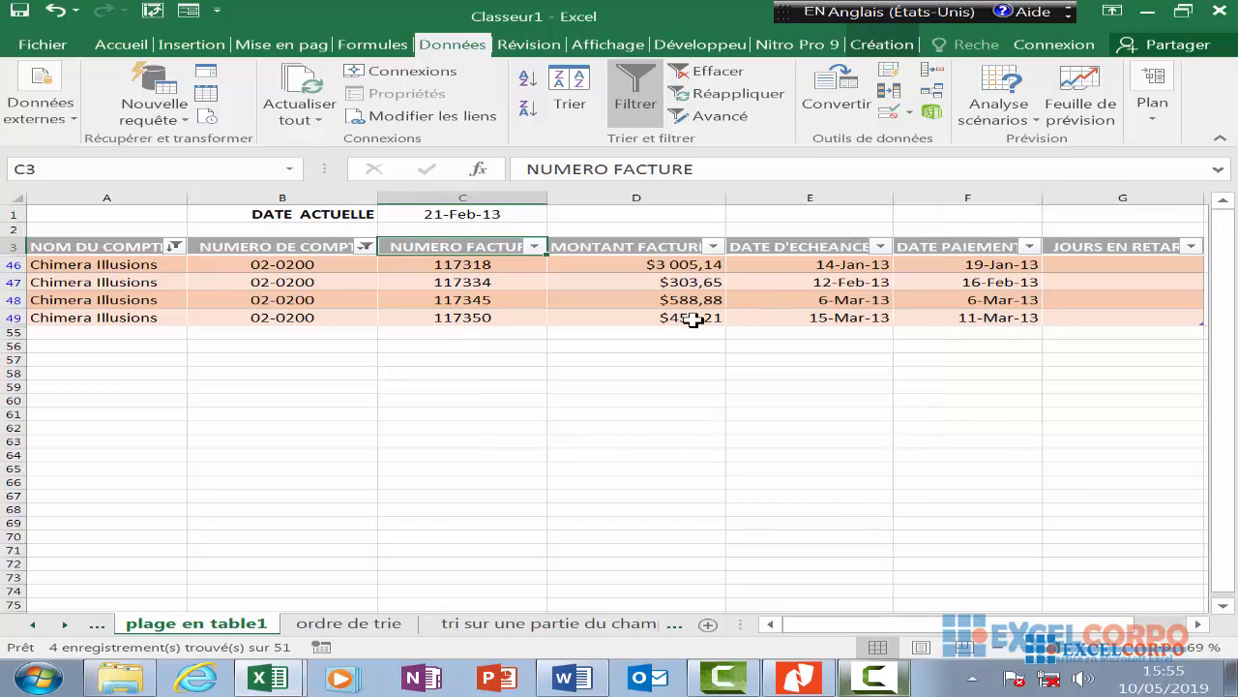
- Check which type of filter is offered for the DATE D'ECHEANCE column
click(881, 246)
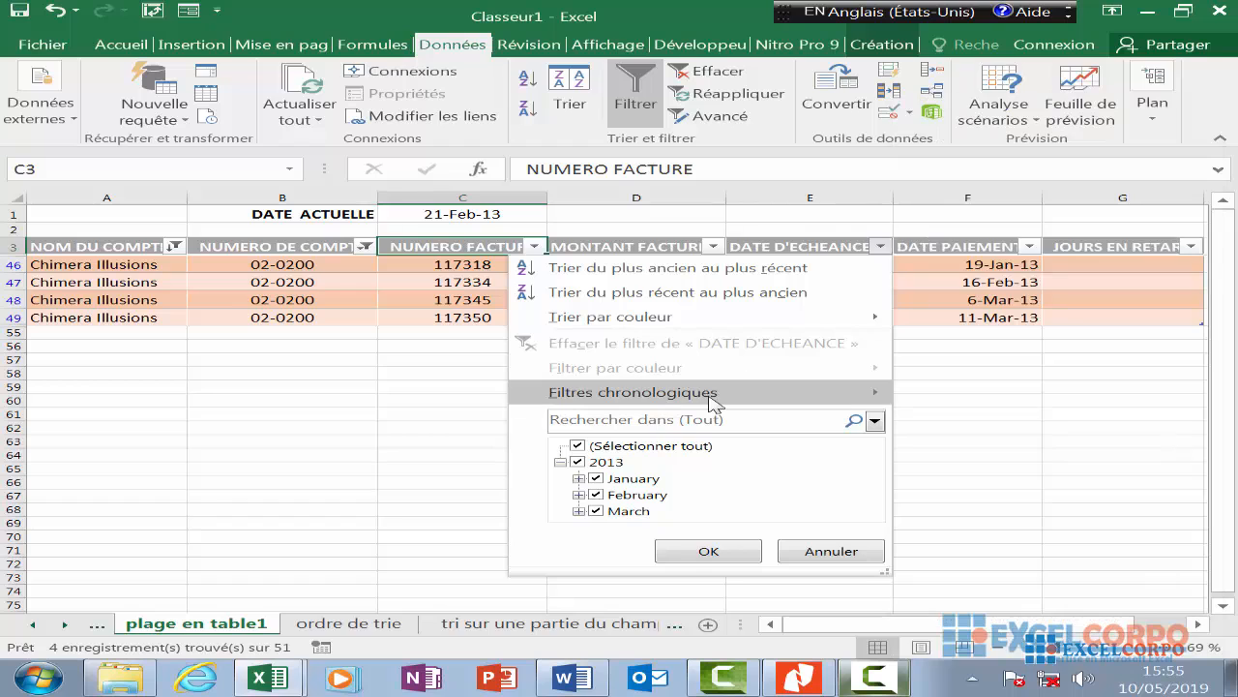
click(450, 391)
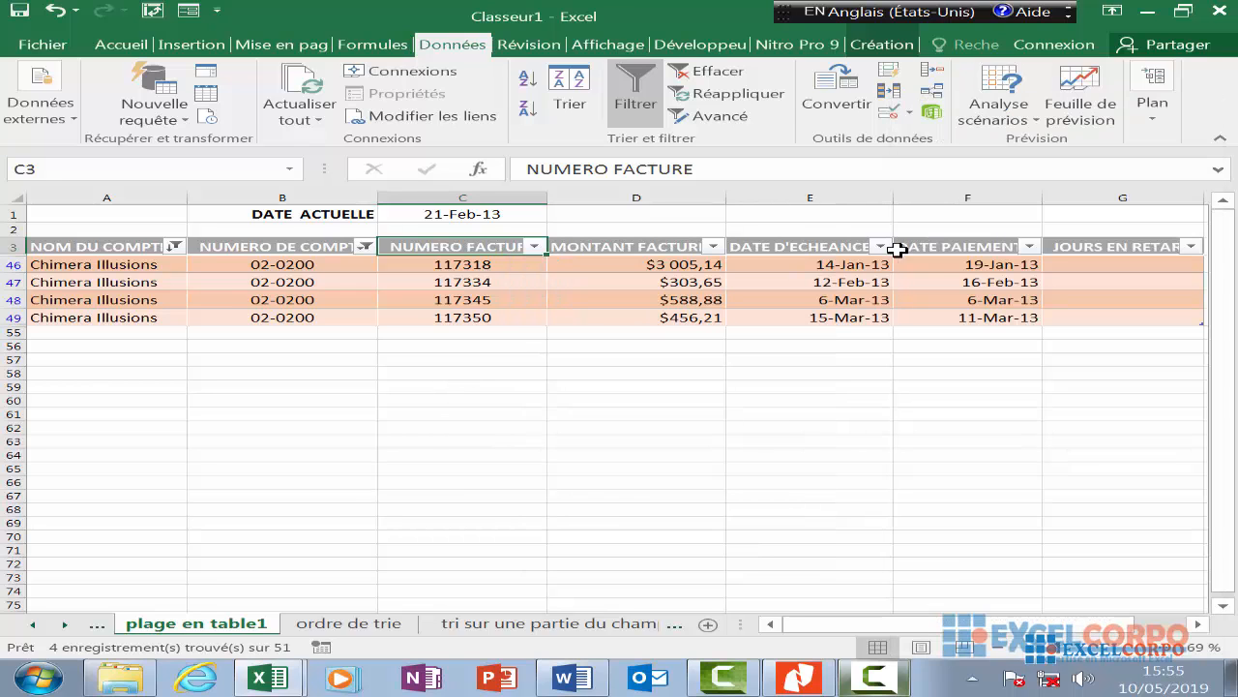
- Examine the date filters available for the DATE PAIEMENT column and the NOM DU COMPTE custom filter settings without applying any
click(1029, 246)
mouse_move(871, 401)
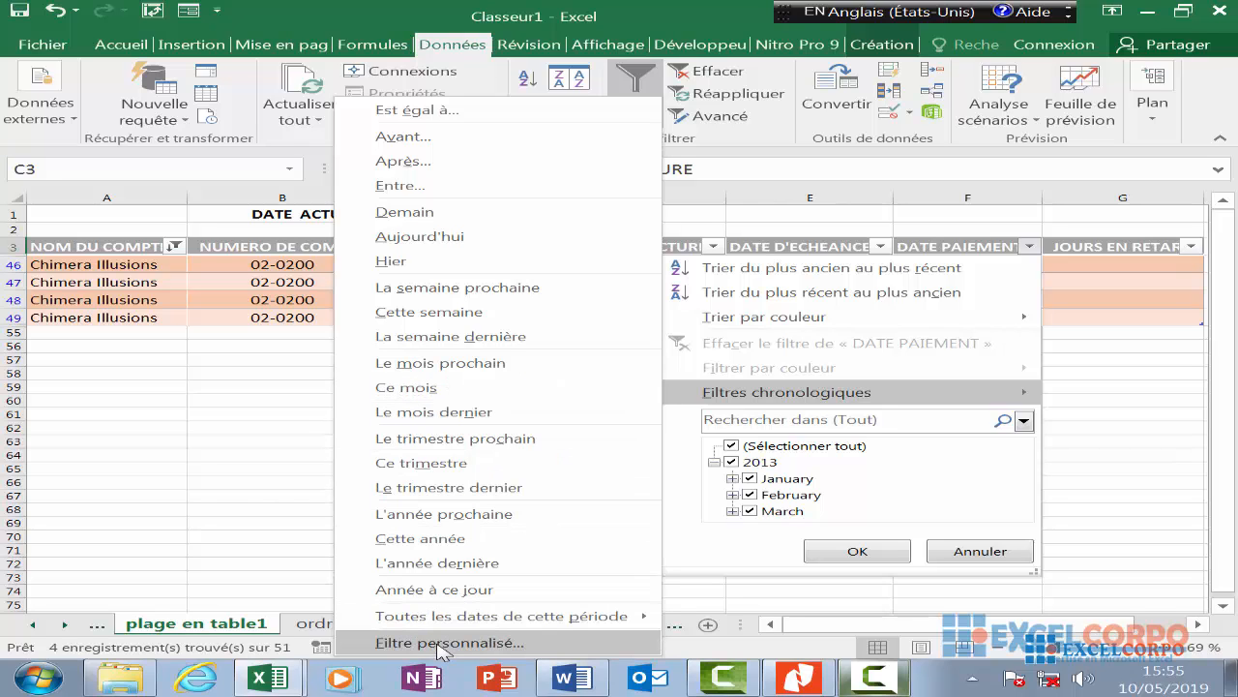
click(174, 245)
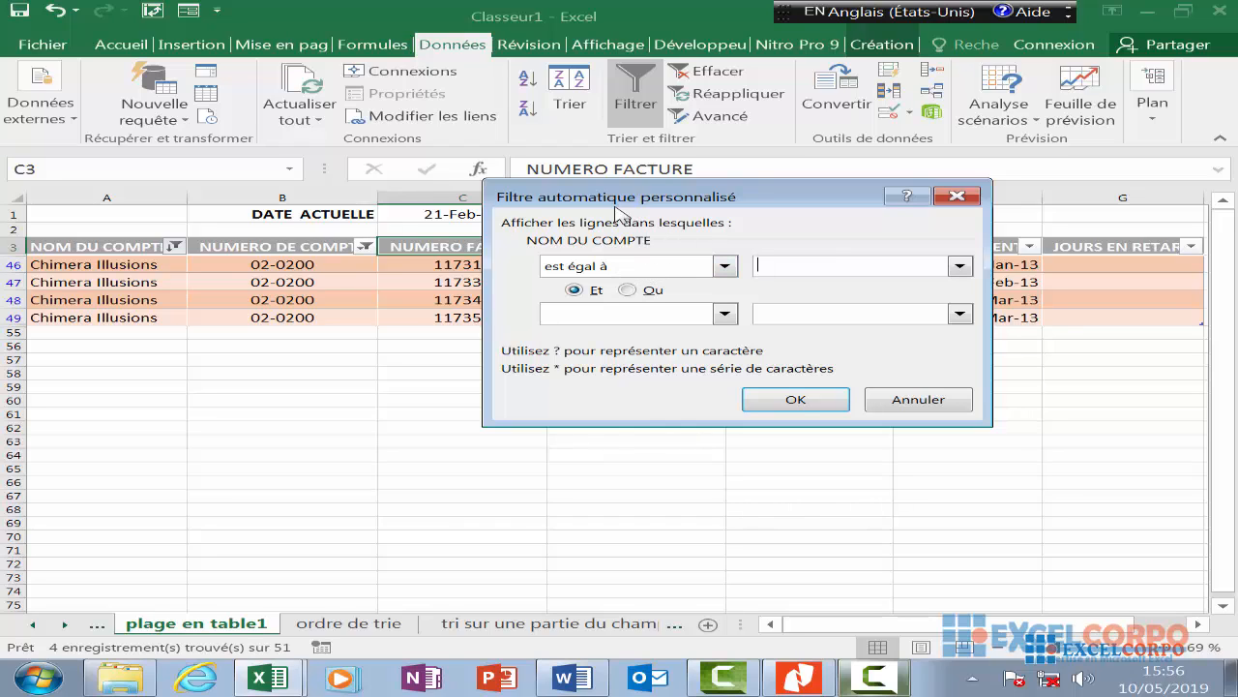
click(957, 196)
- Explore the comparison operators and account values in the NOM DU COMPTE custom filter, trying Chimera Illusions as first value, and discard the settings
click(174, 245)
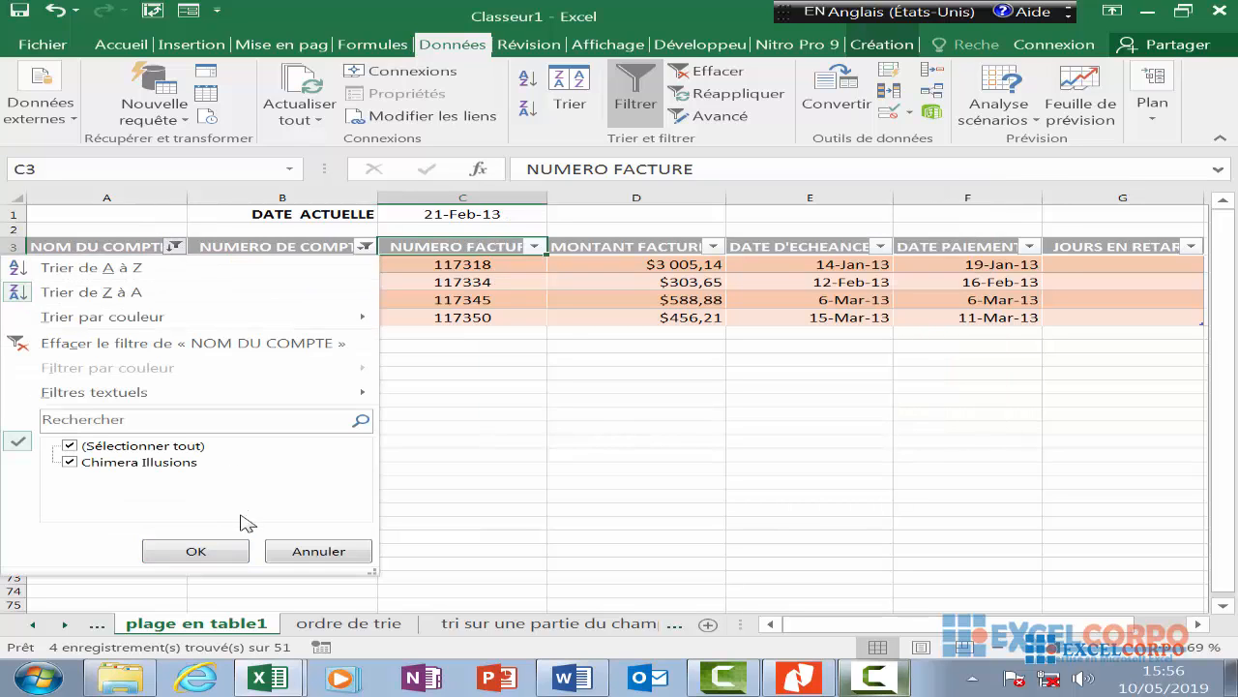
mouse_move(136, 392)
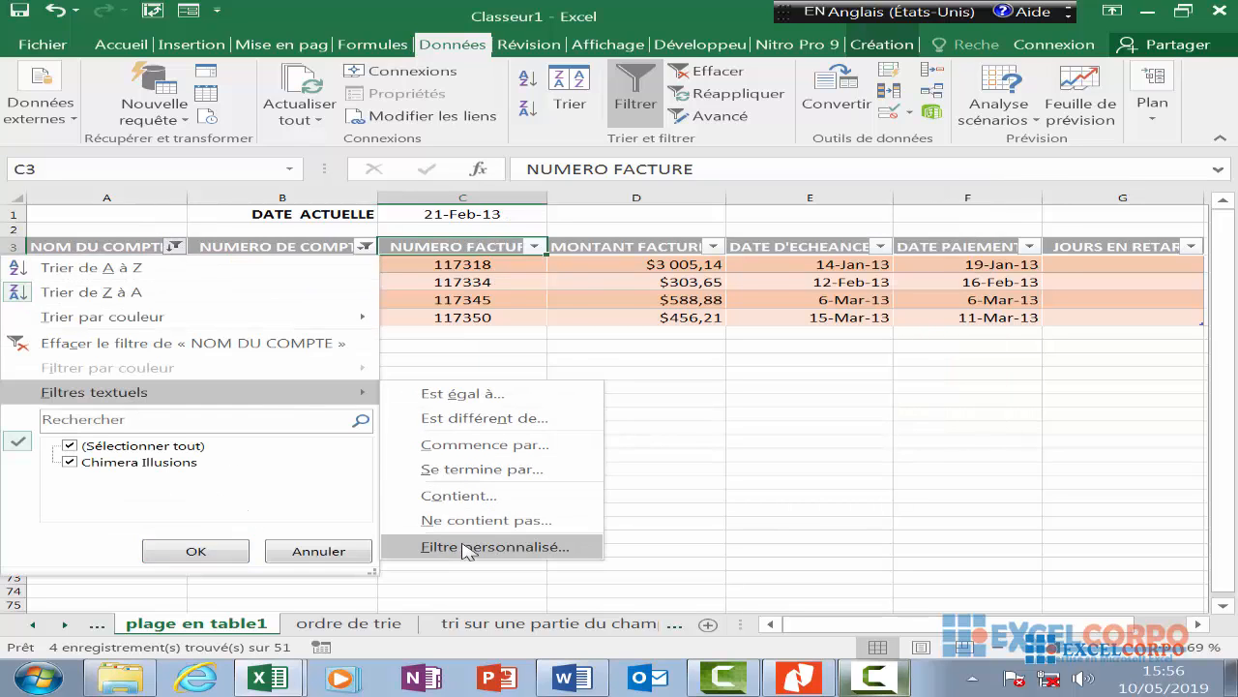
click(470, 548)
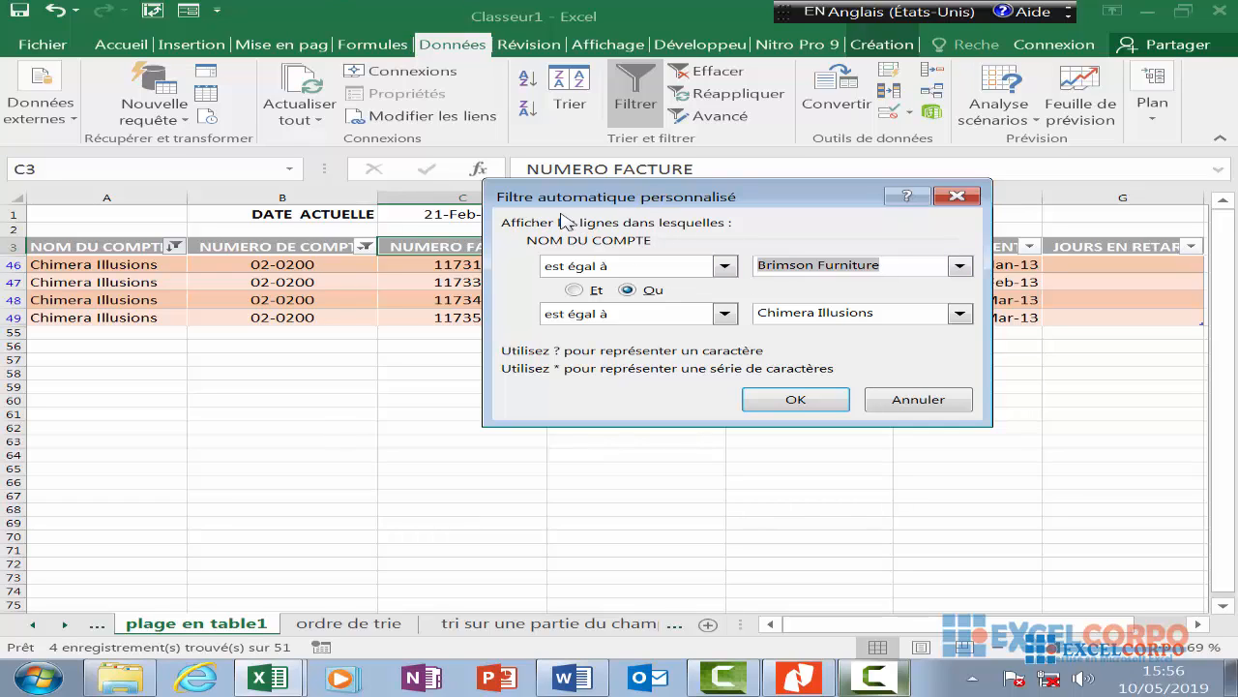
click(724, 268)
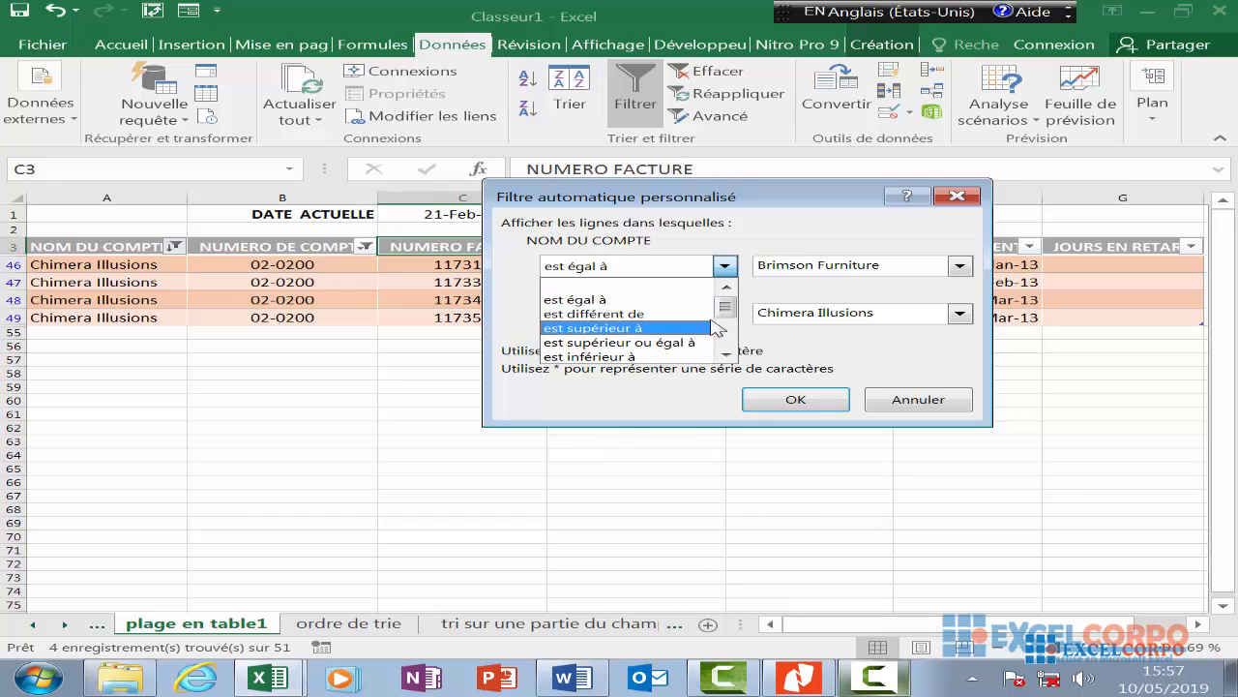
mouse_move(725, 308)
mouse_down()
mouse_move(725, 332)
mouse_move(732, 310)
mouse_up()
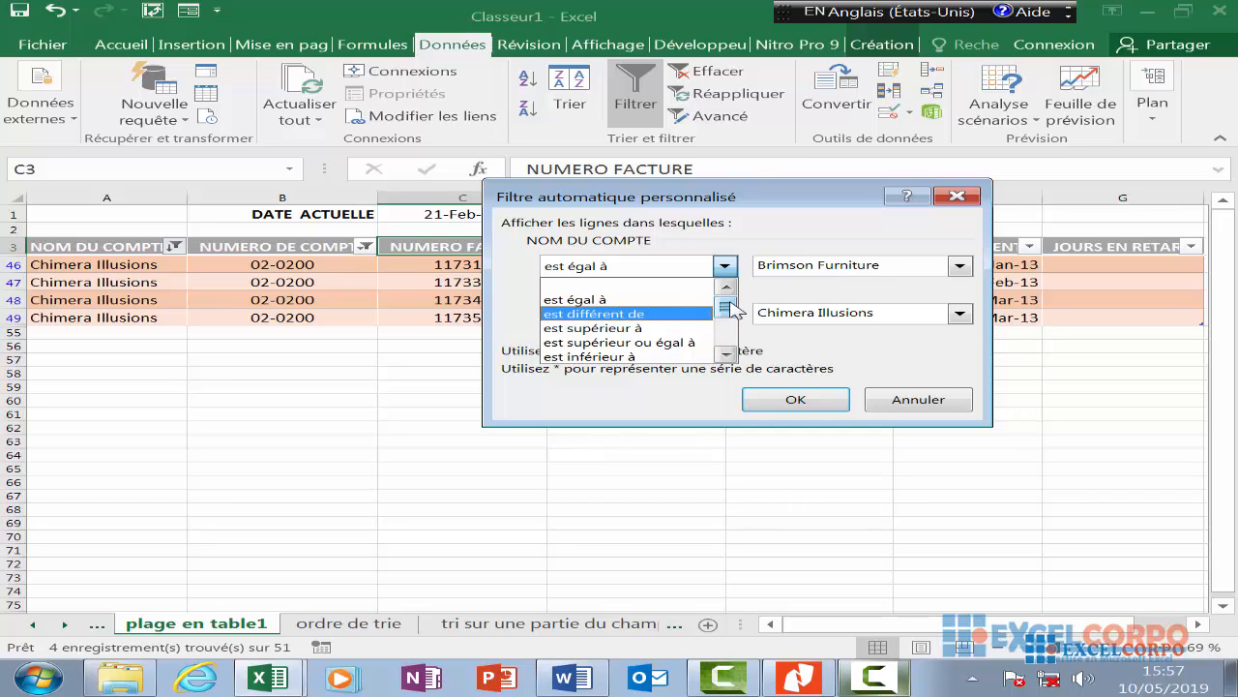
click(639, 300)
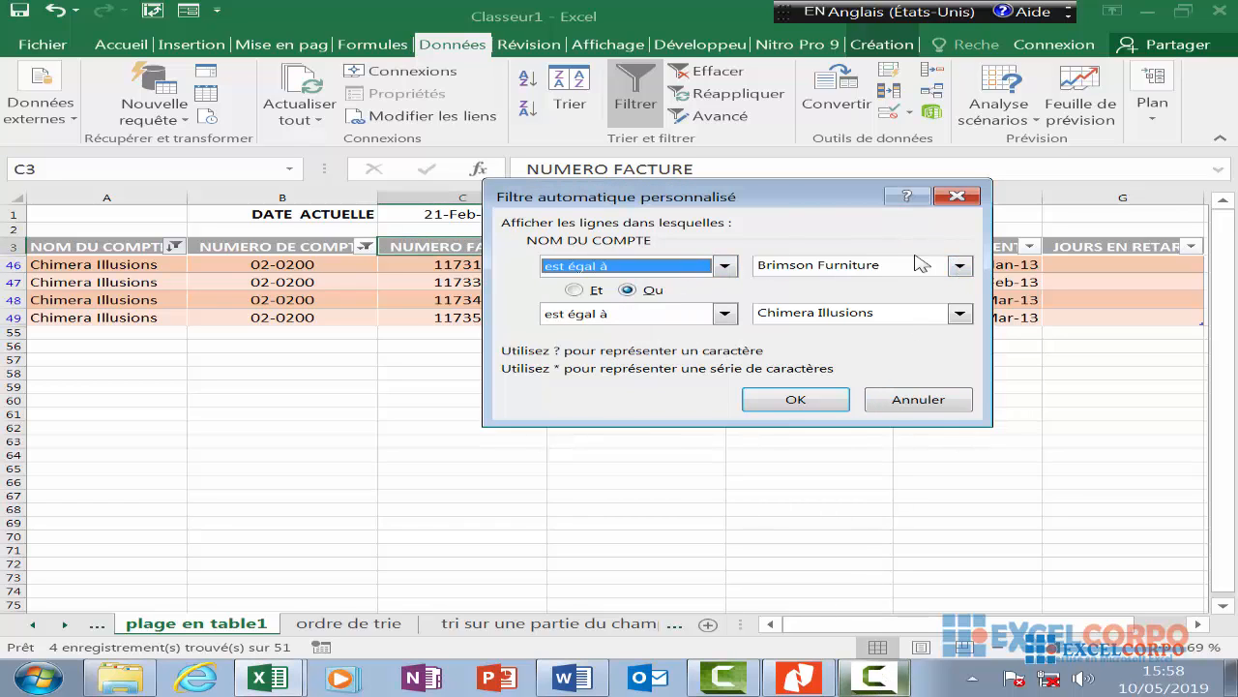
click(961, 267)
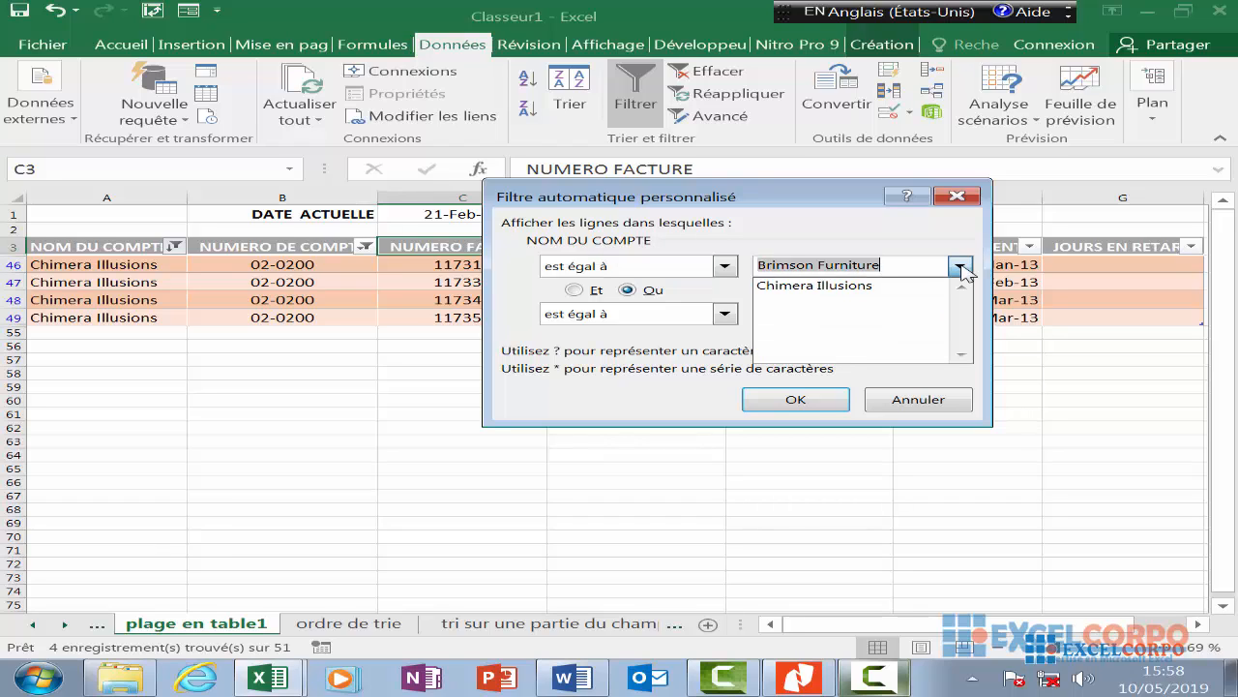
click(857, 285)
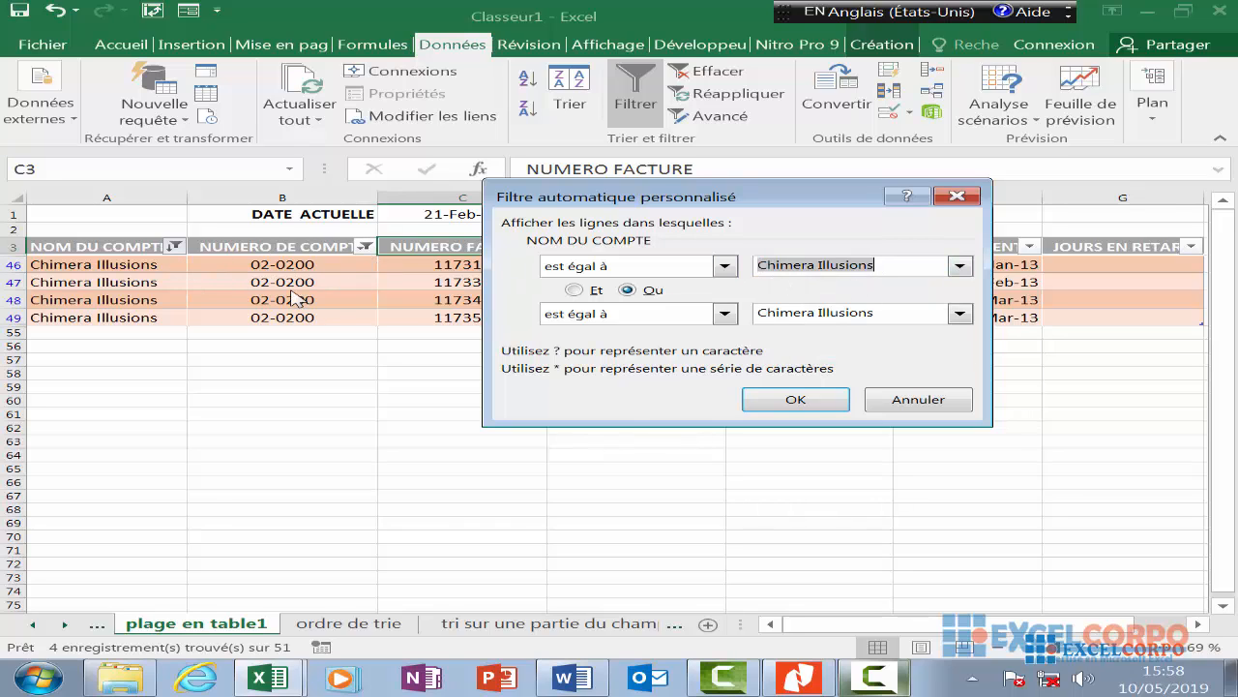
click(957, 197)
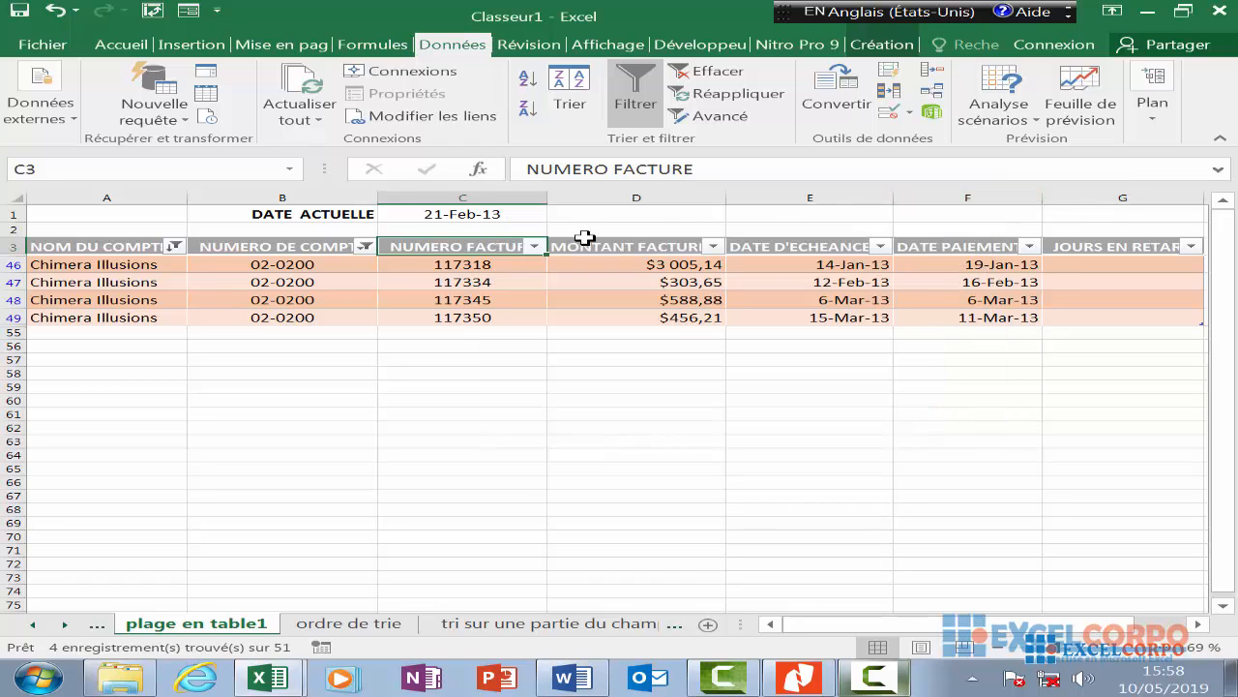
- Clear the filters on the NOM DU COMPTE and NUMERO DE COMPTE columns to show the whole invoice table
click(176, 246)
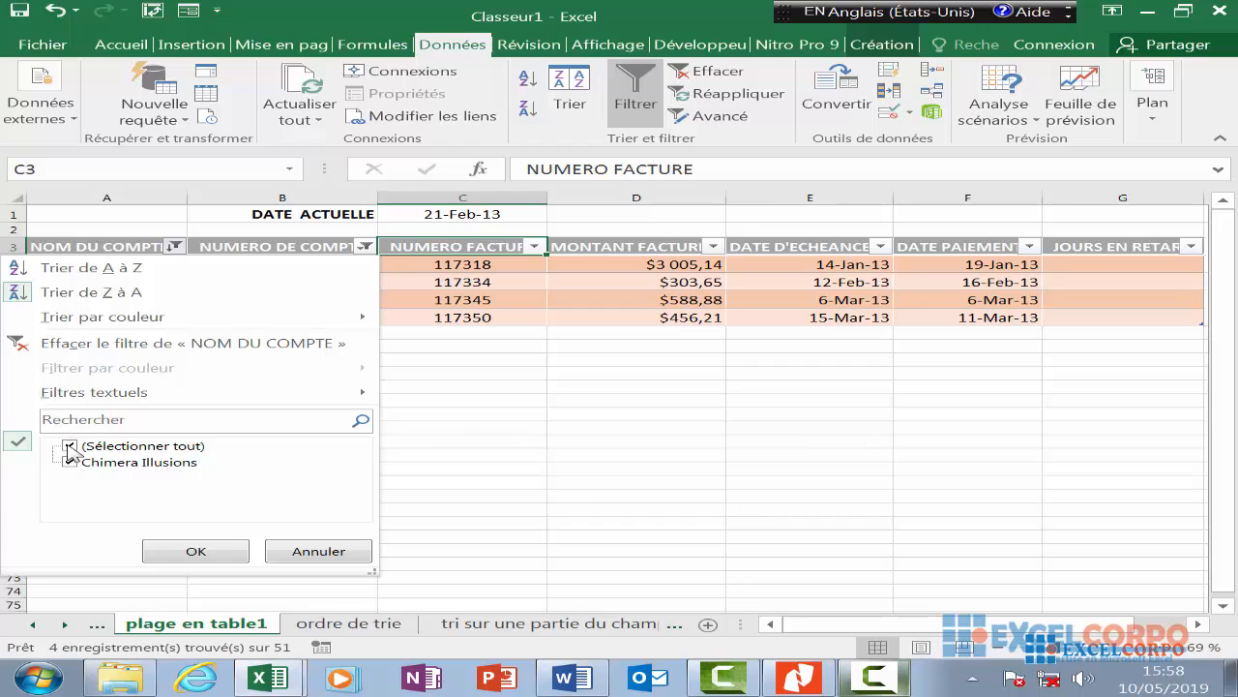
click(196, 550)
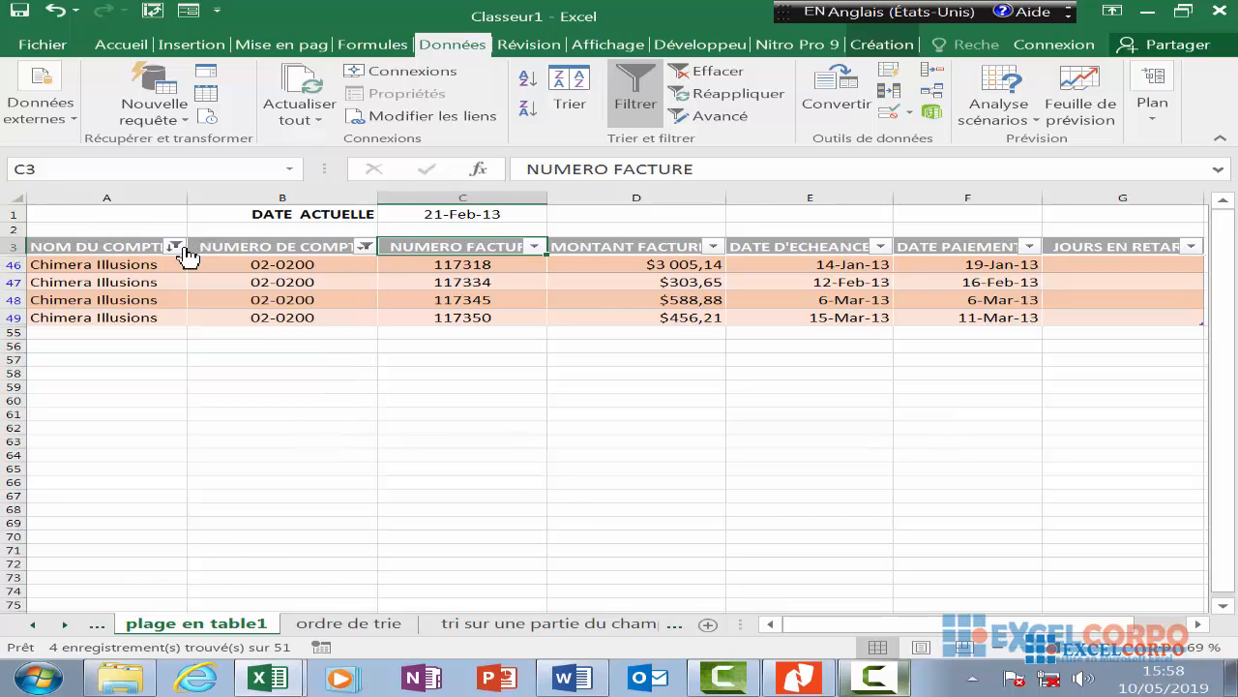
click(182, 248)
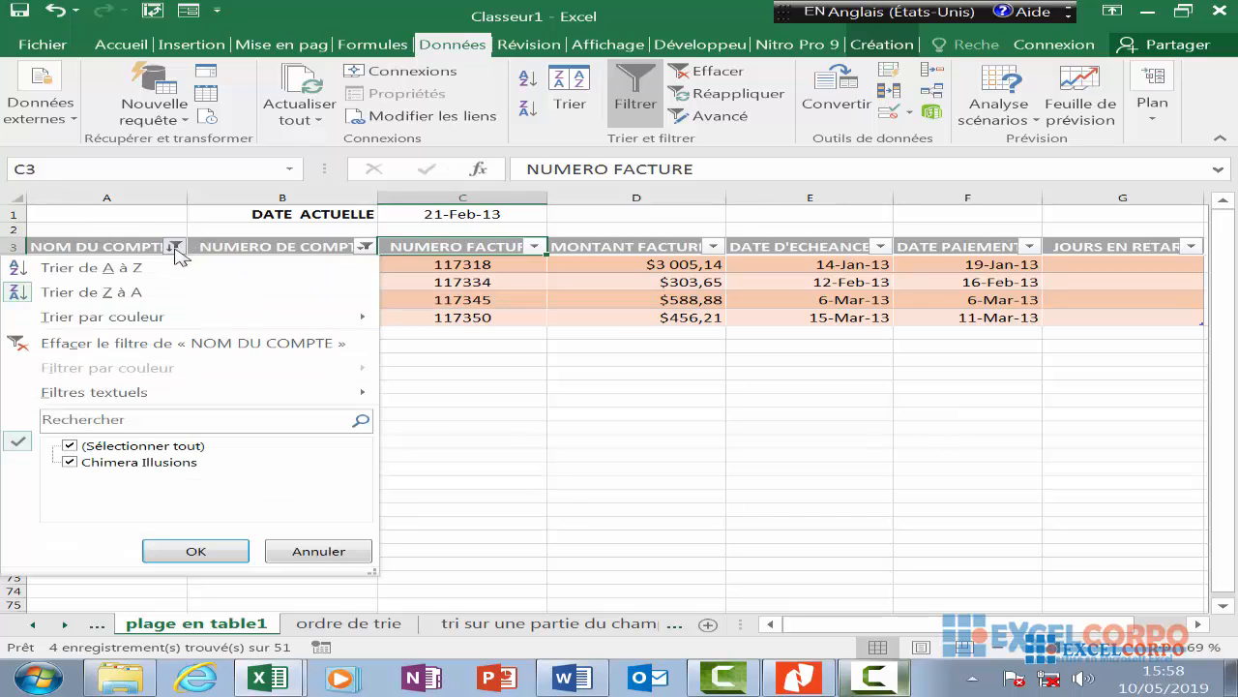
click(206, 350)
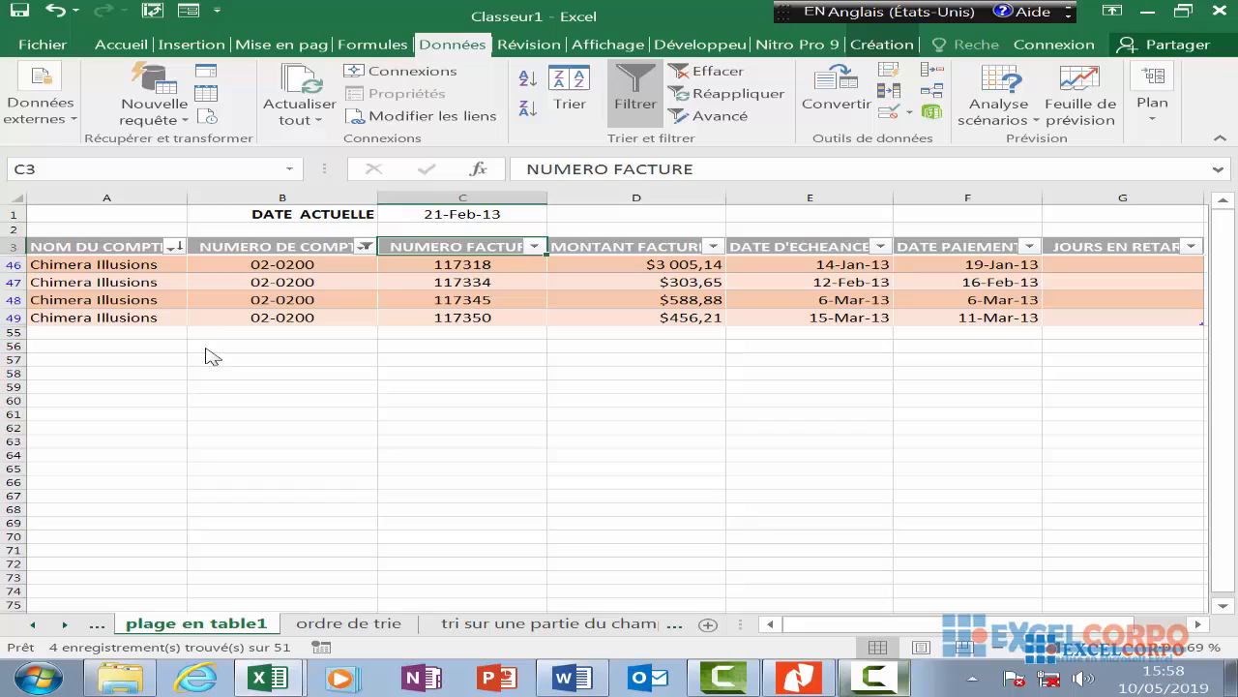
click(365, 256)
scroll(310, 318, down, 4)
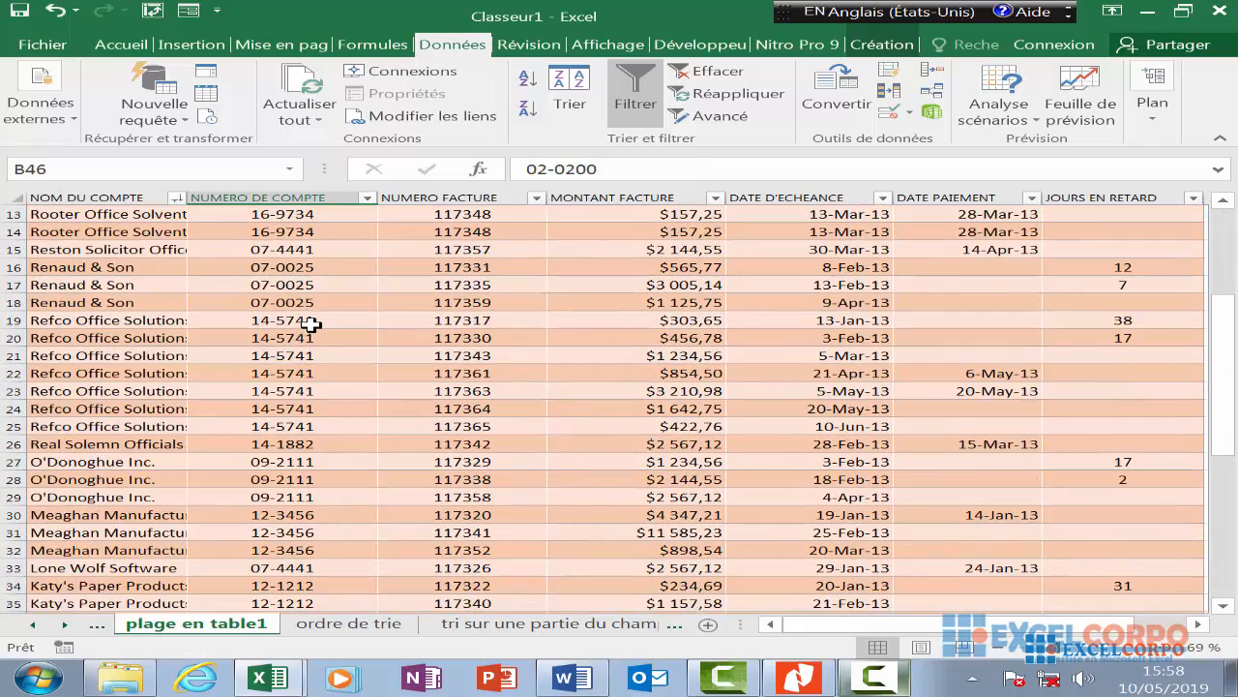
scroll(310, 318, up, 4)
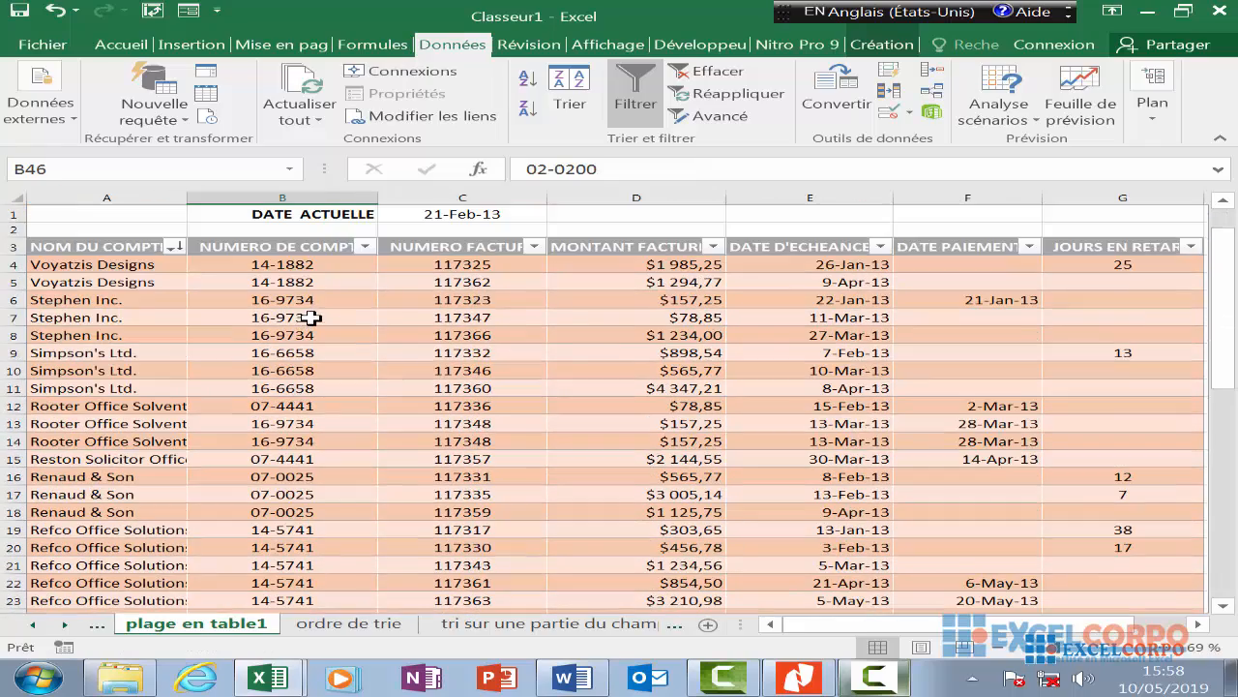
- Start a custom text filter on NOM DU COMPTE with the first condition "est égal à" Brimson Furniture
click(176, 248)
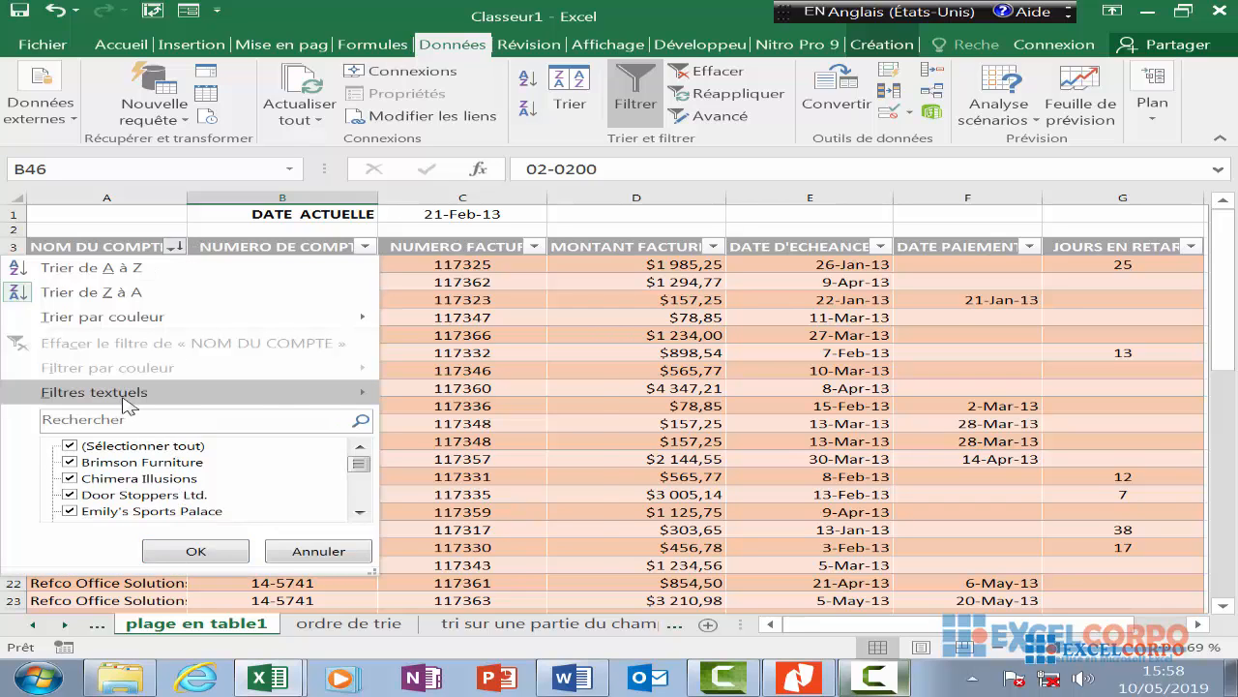
mouse_move(126, 404)
click(470, 549)
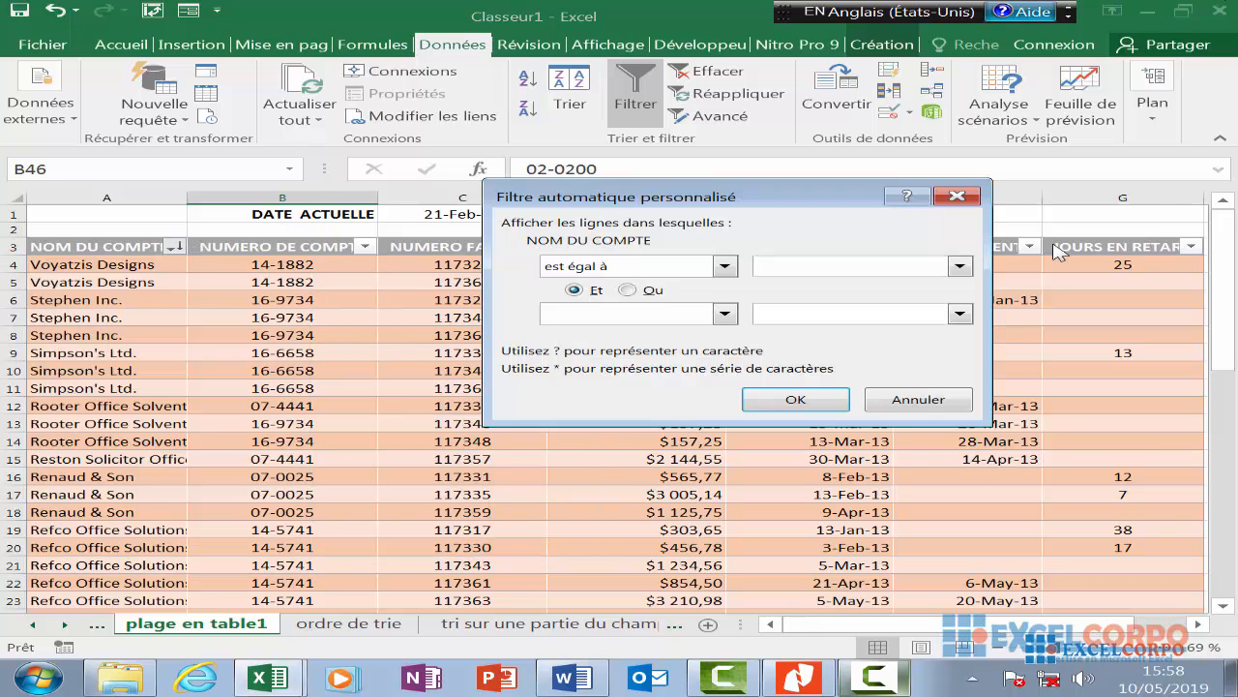
click(960, 266)
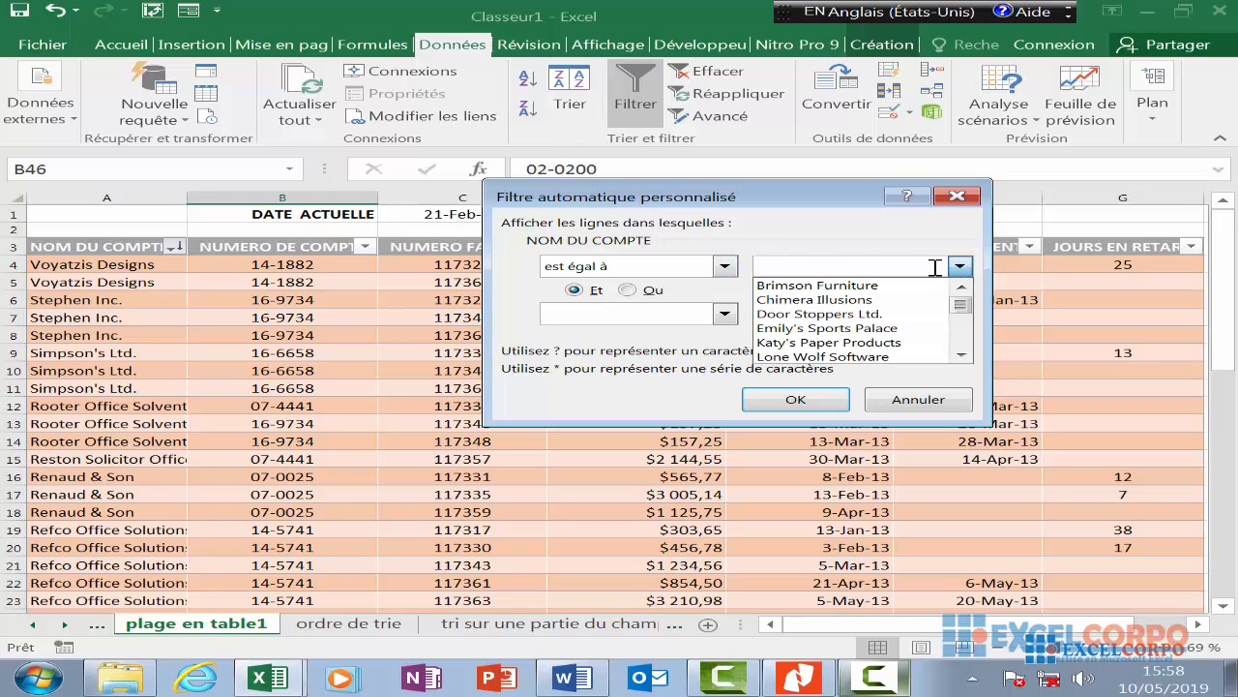
mouse_move(960, 306)
mouse_down()
mouse_move(963, 343)
mouse_move(977, 306)
mouse_up()
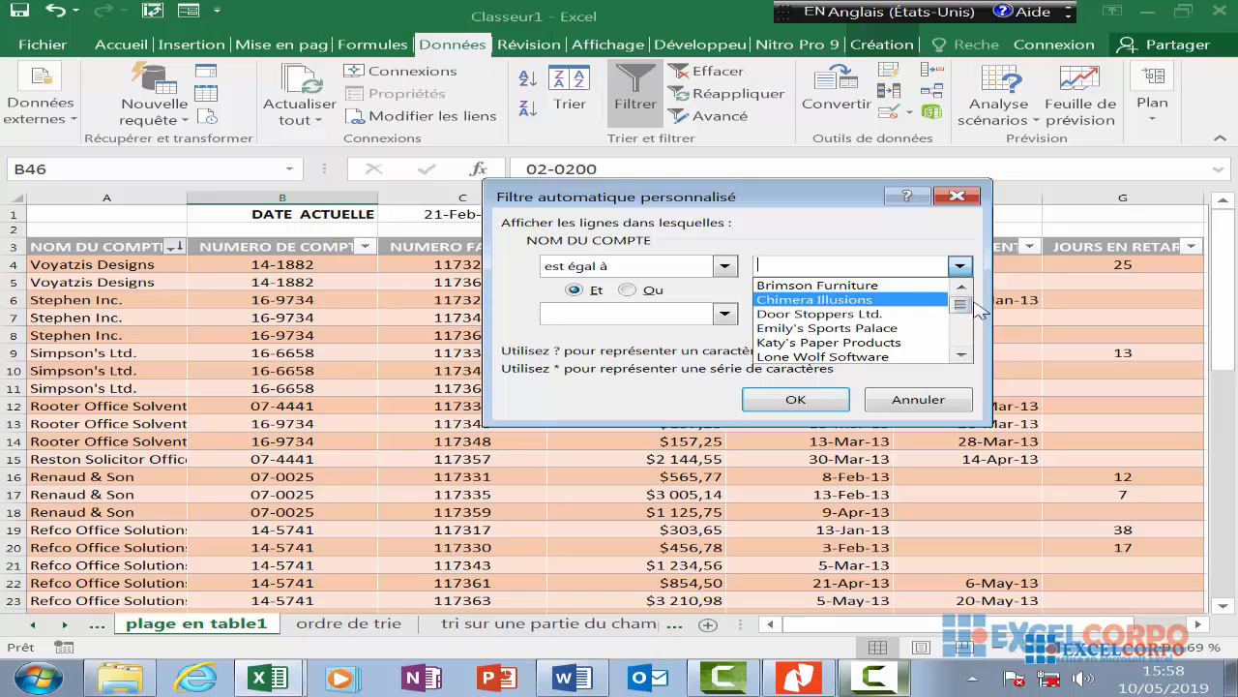
click(892, 287)
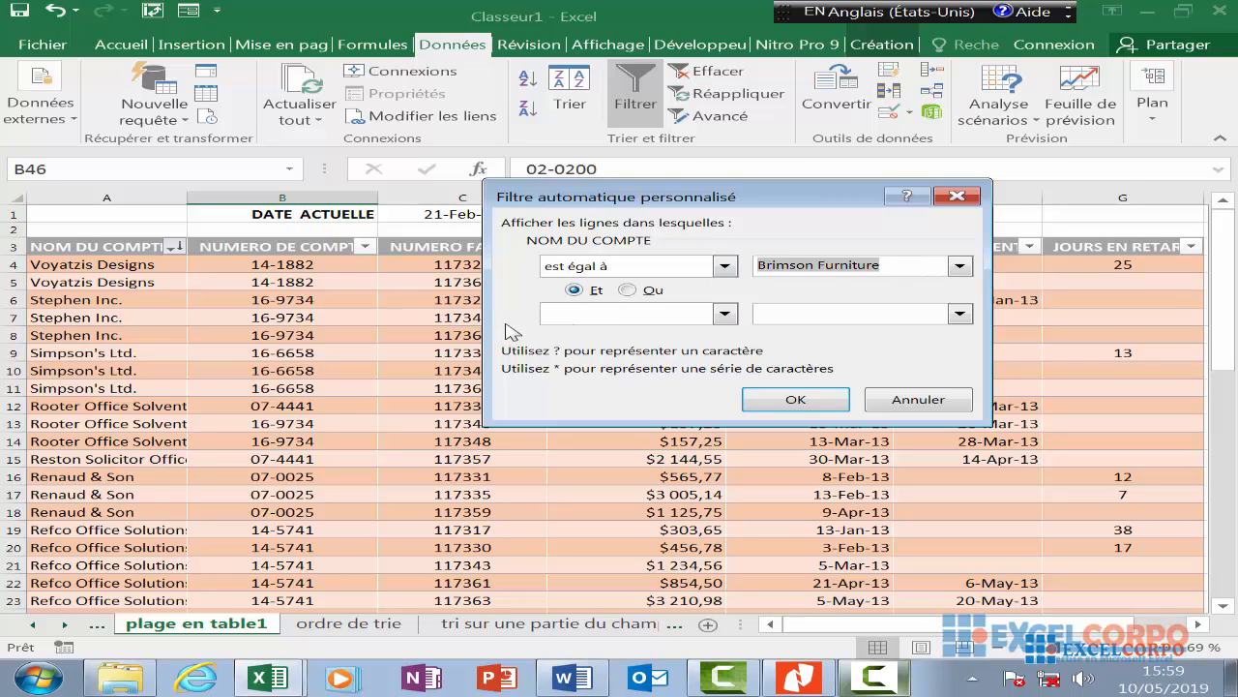
- Compare the Et and Ou options, keep Et, add the second condition "est égal à" Chimera Illusions, and apply the custom filter
click(627, 291)
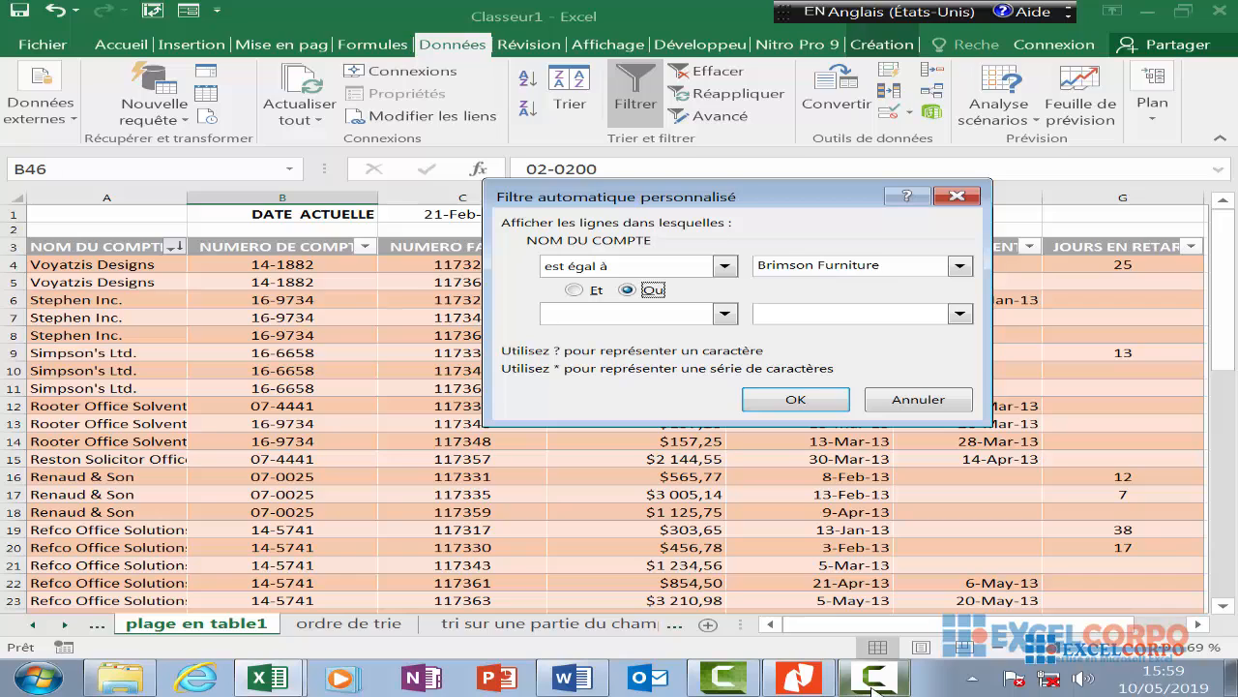
click(577, 290)
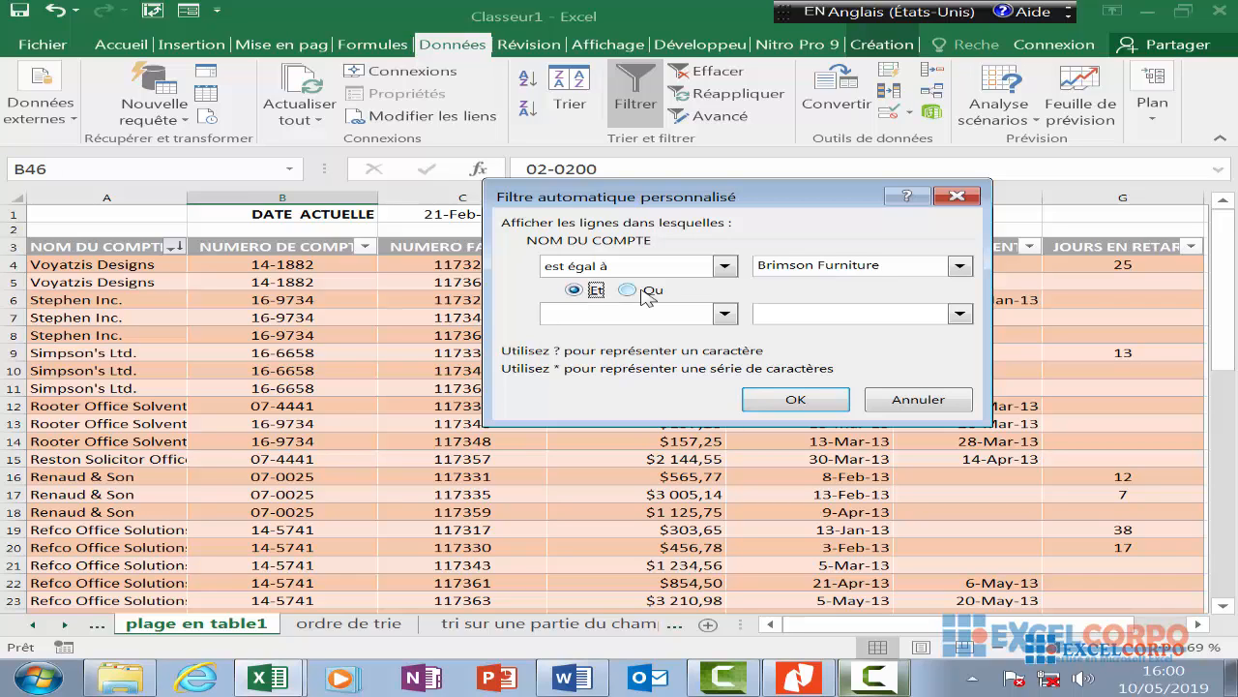
click(627, 290)
click(576, 290)
click(724, 313)
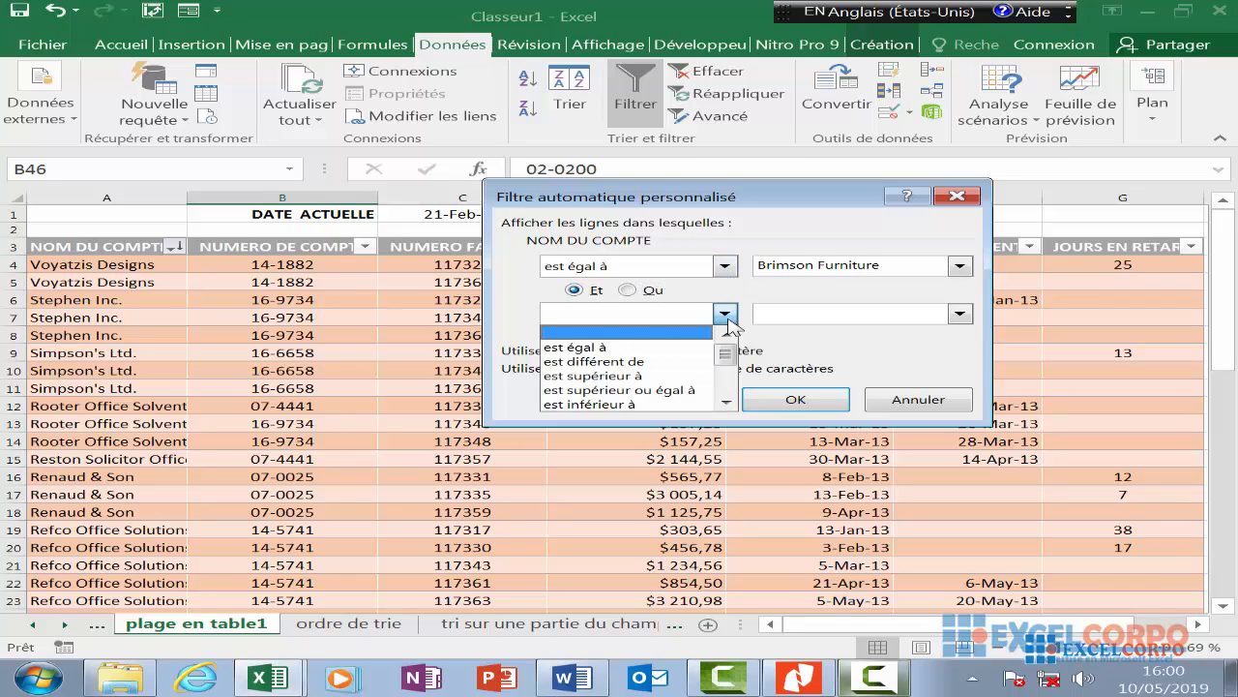
click(645, 347)
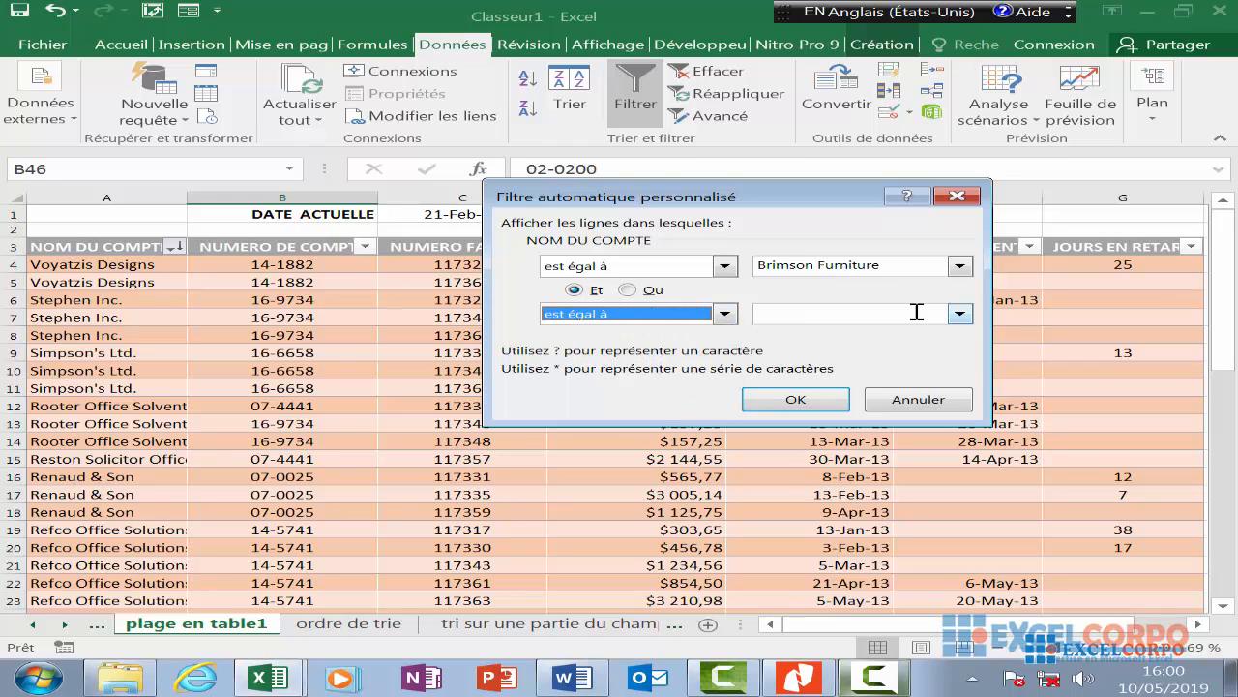
click(962, 315)
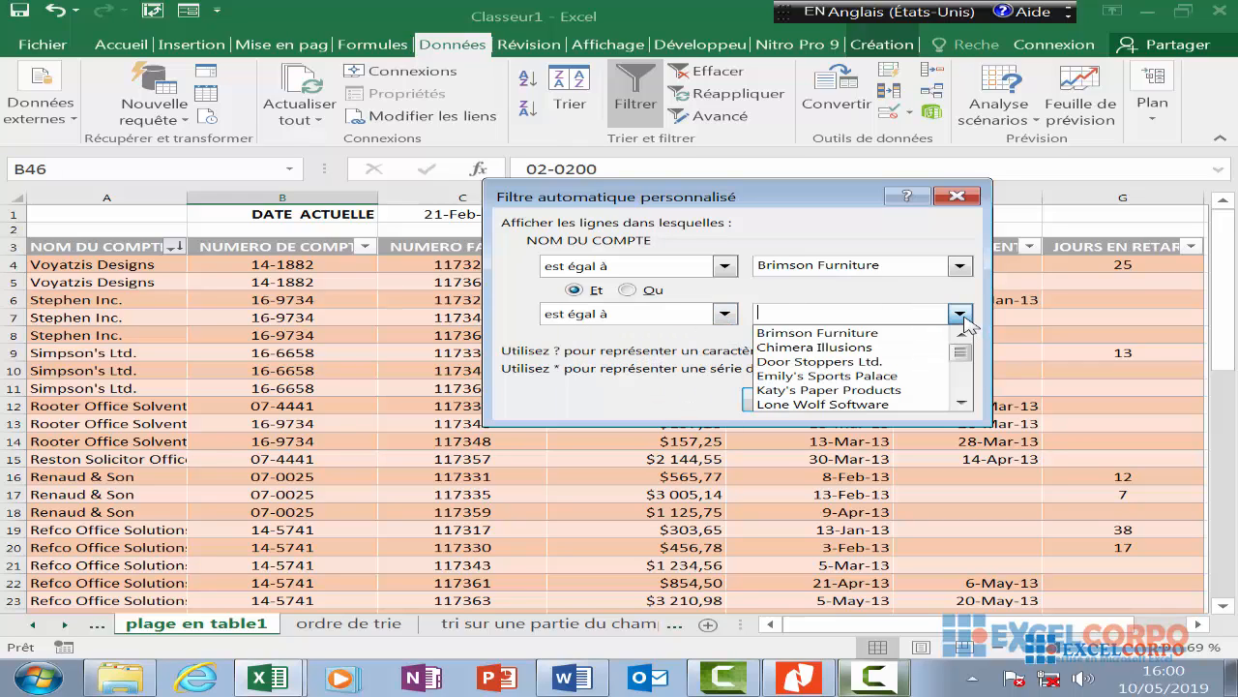
click(808, 351)
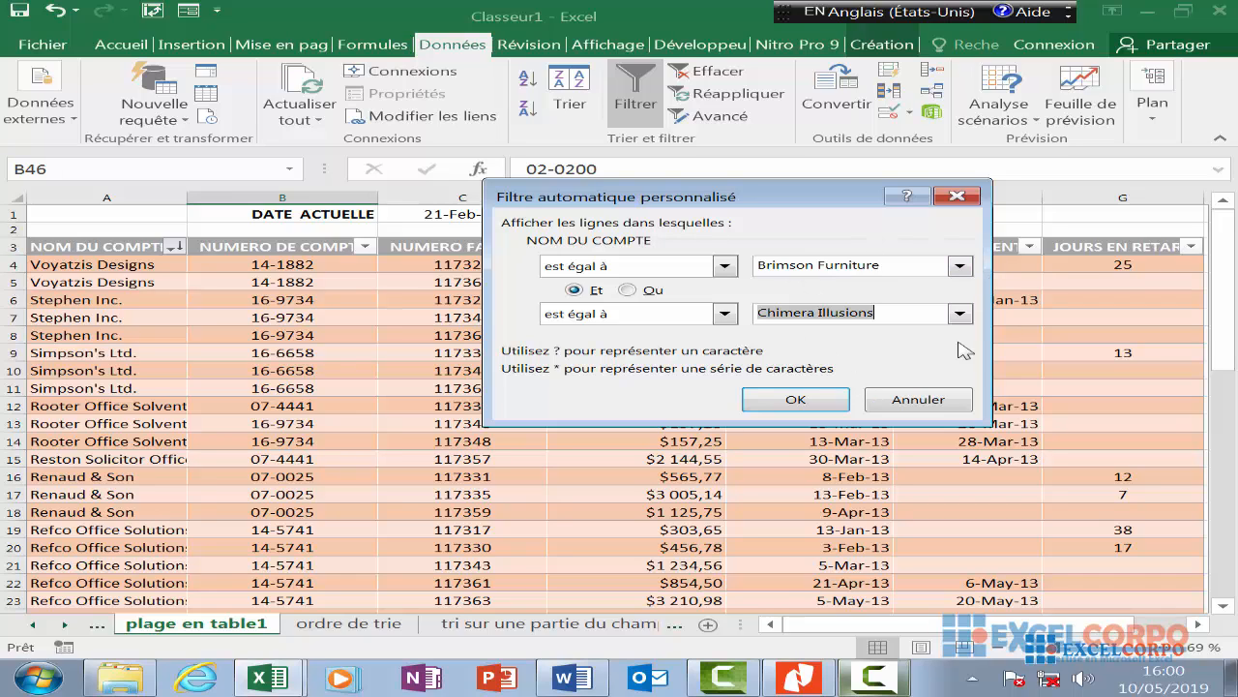
click(809, 400)
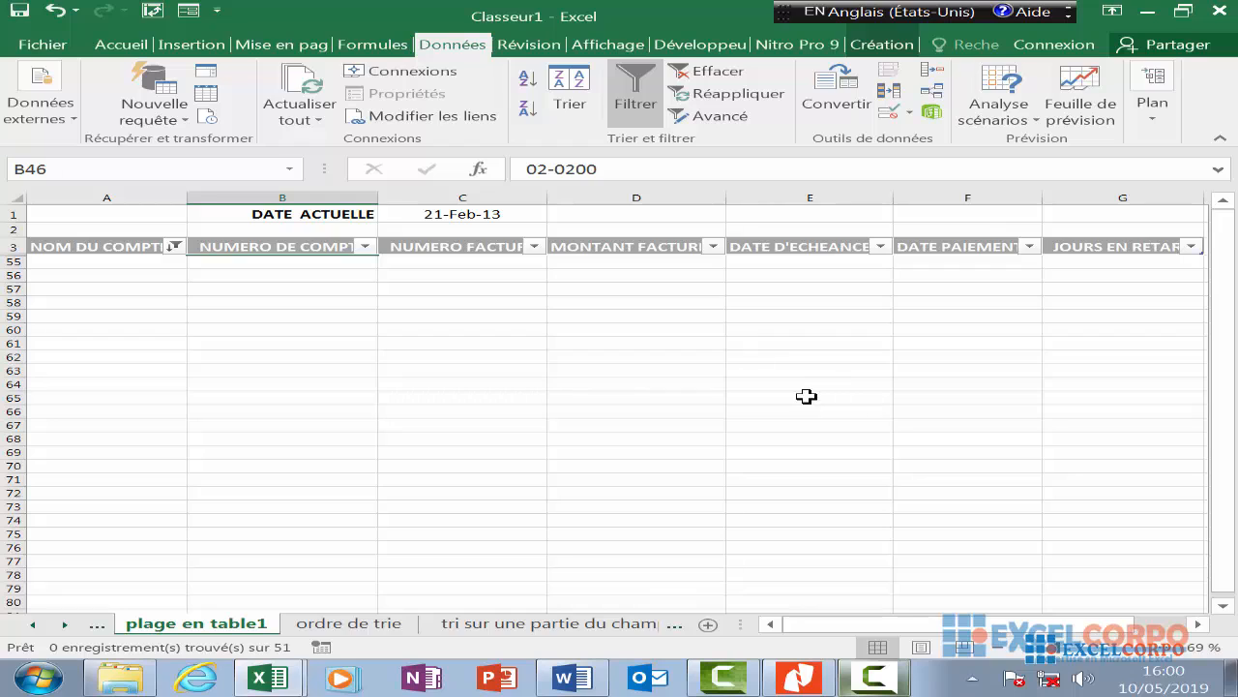
- Review the conditions of the custom filter applied to NOM DU COMPTE without changing them
click(465, 259)
key(Home)
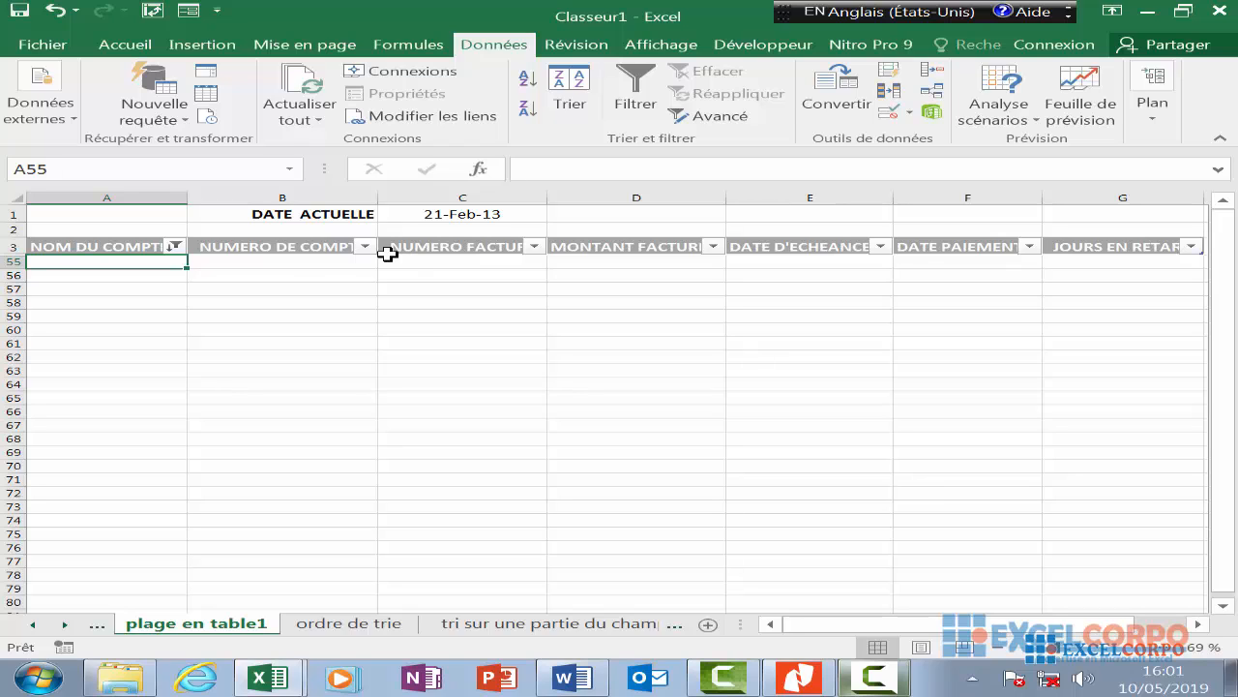
click(177, 249)
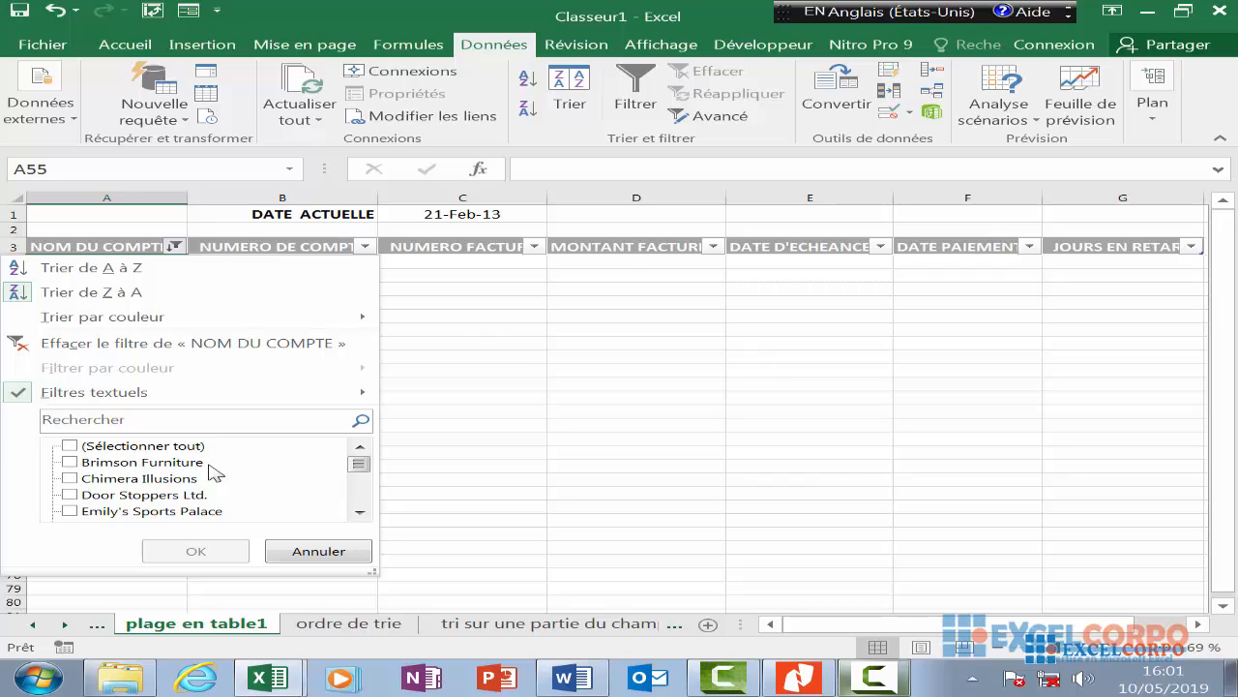
mouse_move(231, 399)
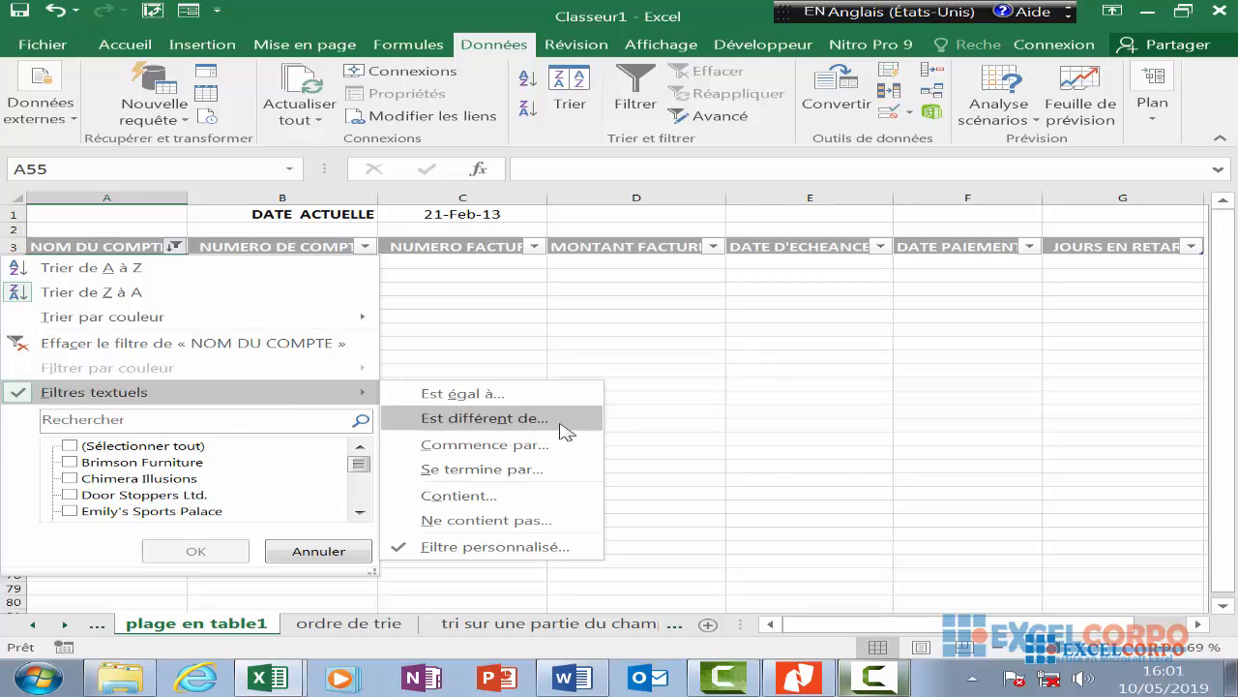
click(475, 547)
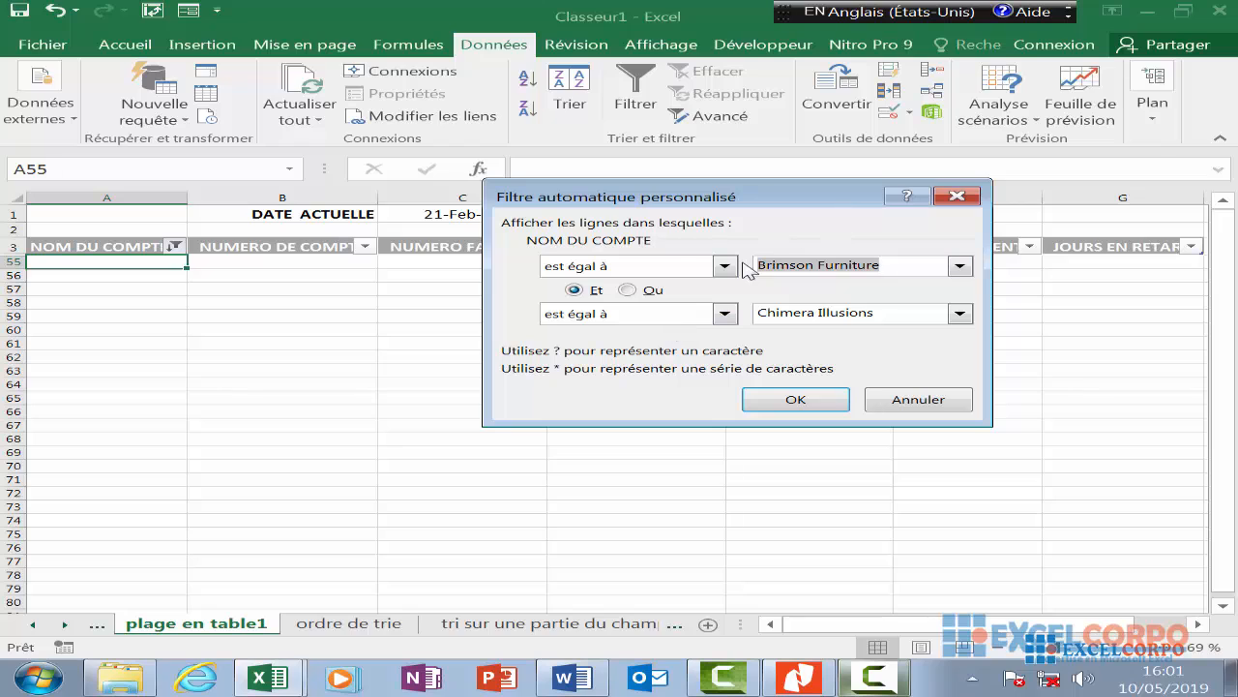
click(852, 264)
click(968, 195)
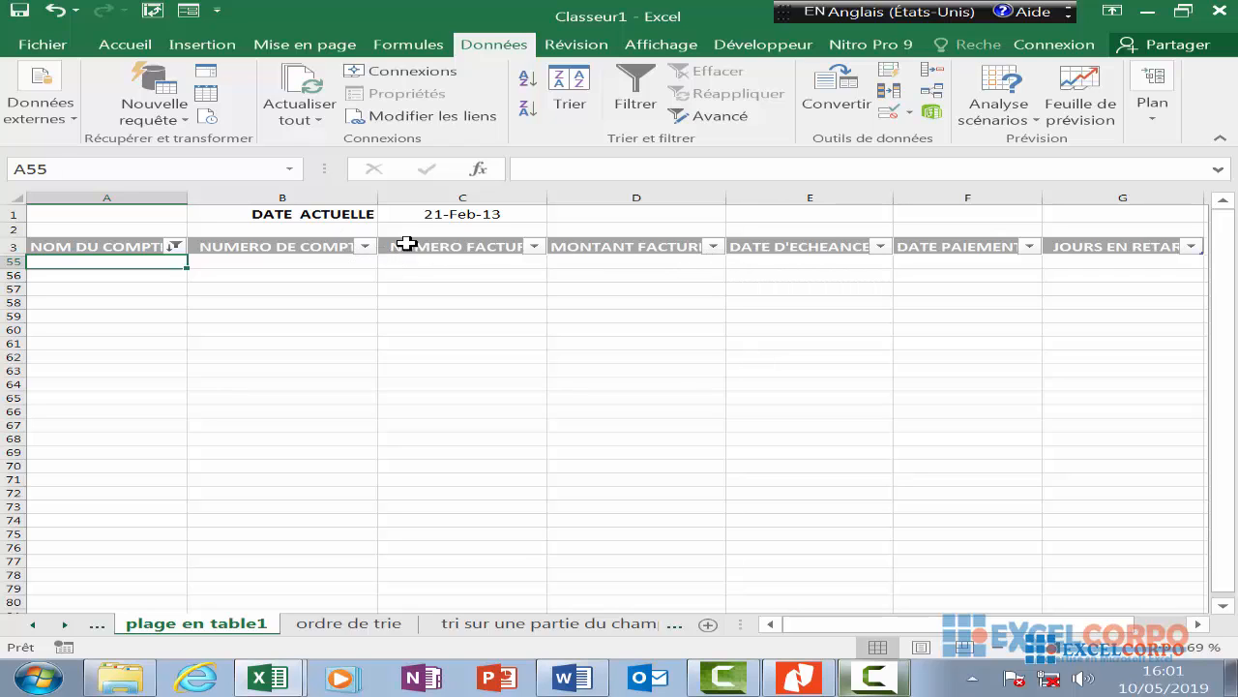
- Check the filter options offered for the NUMERO DE COMPTE, DATE D'ECHEANCE and DATE PAIEMENT columns
click(364, 246)
mouse_move(376, 391)
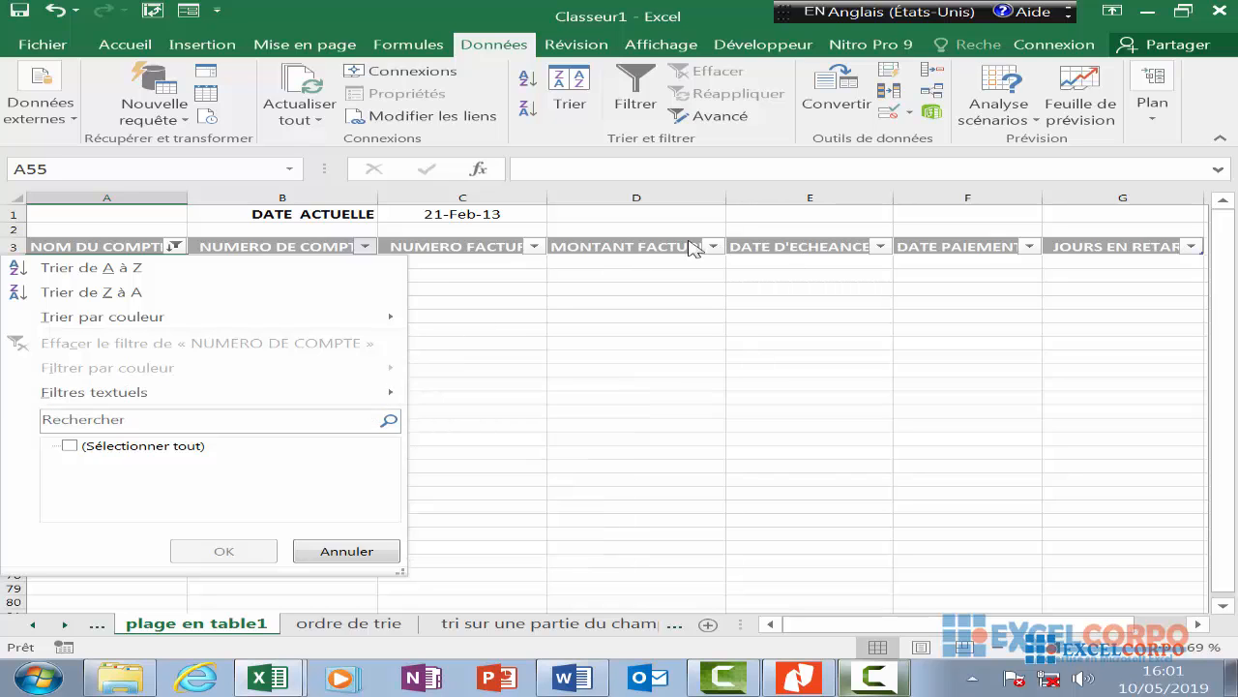
click(880, 245)
click(881, 246)
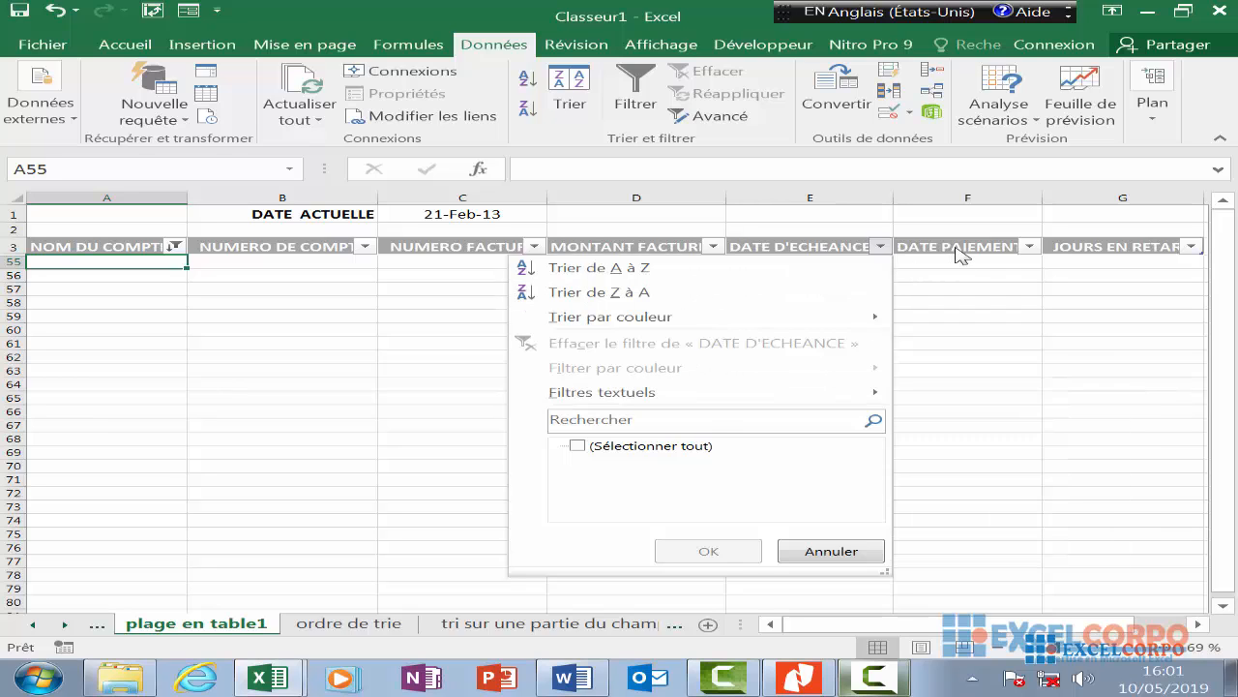
click(1031, 249)
click(1032, 248)
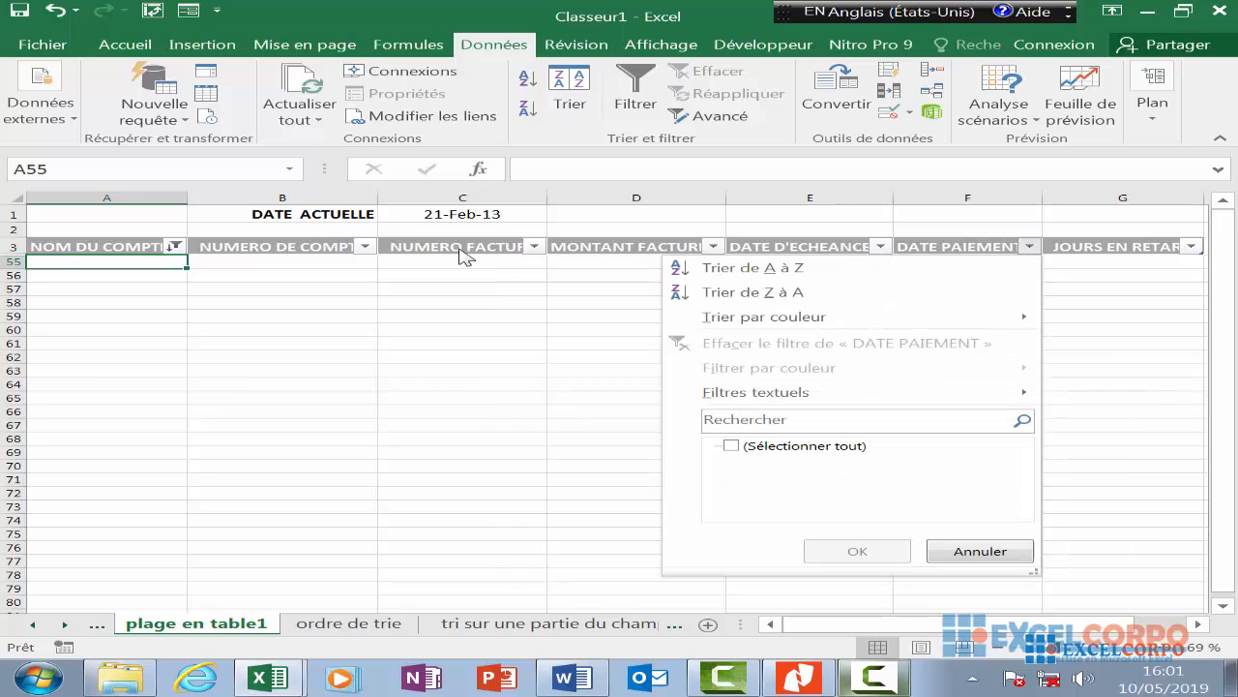
- Edit the custom filter on NOM DU COMPTE so its second condition is "est différent de" Door Stoppers Ltd., and apply it
click(176, 250)
click(176, 249)
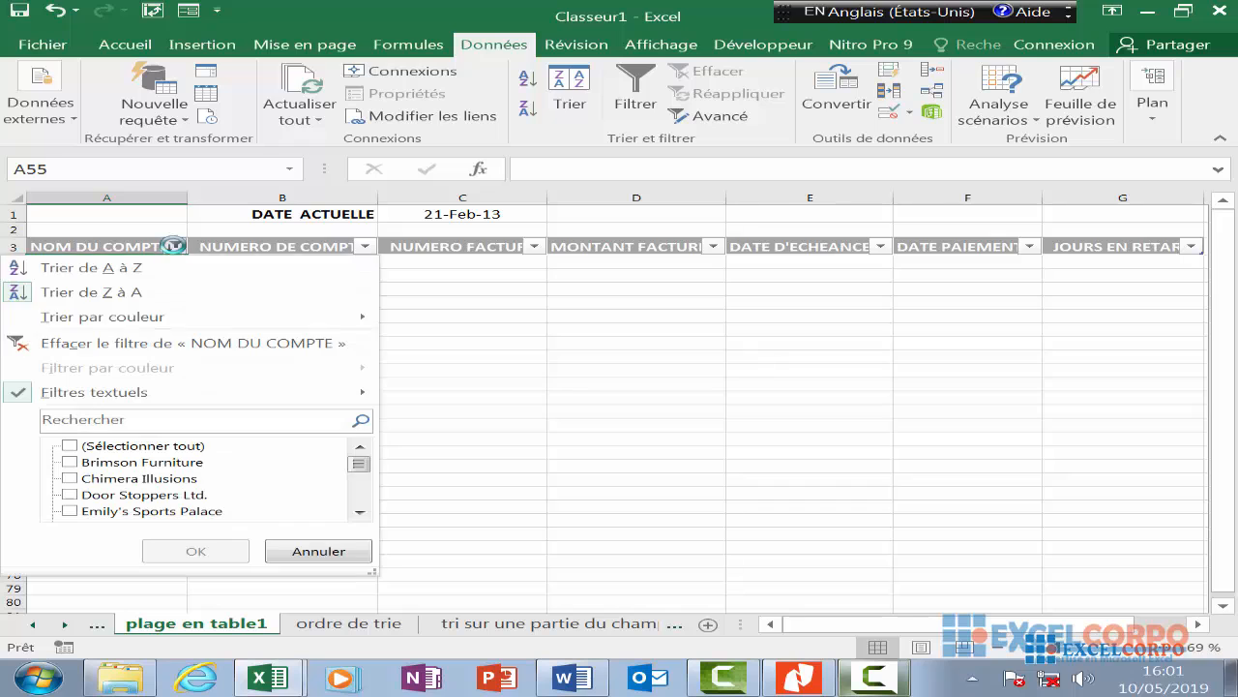
mouse_move(225, 405)
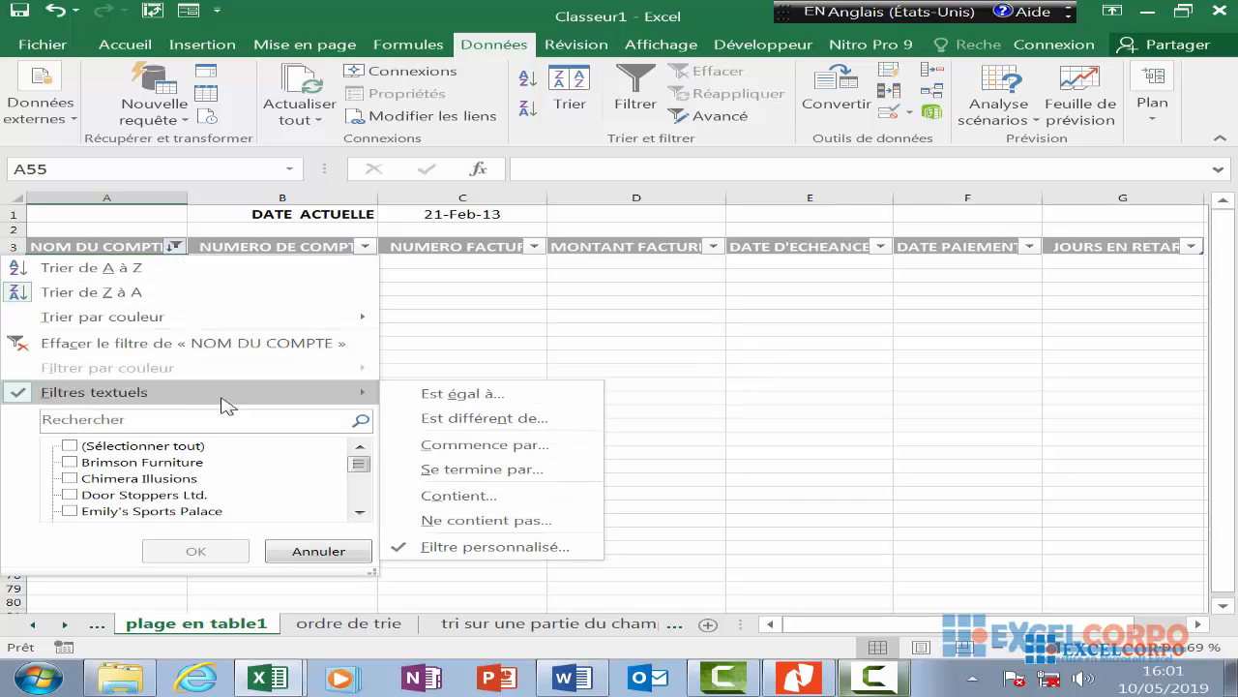
click(520, 546)
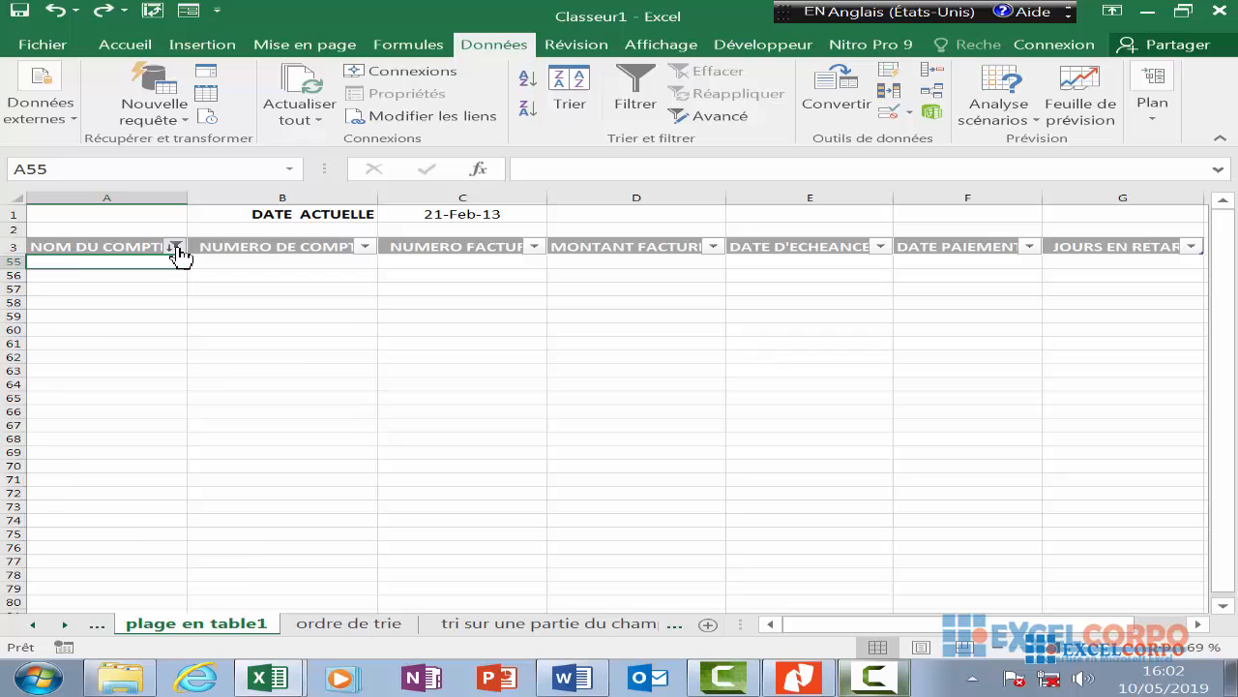
click(178, 250)
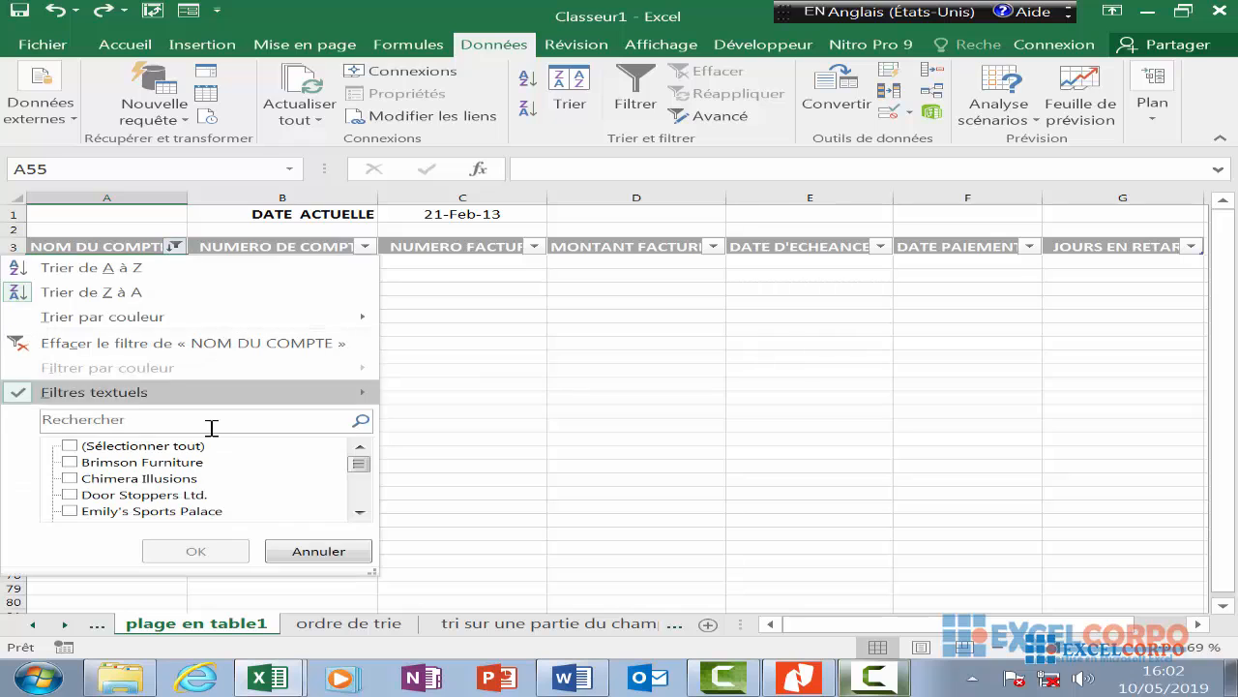
mouse_move(247, 400)
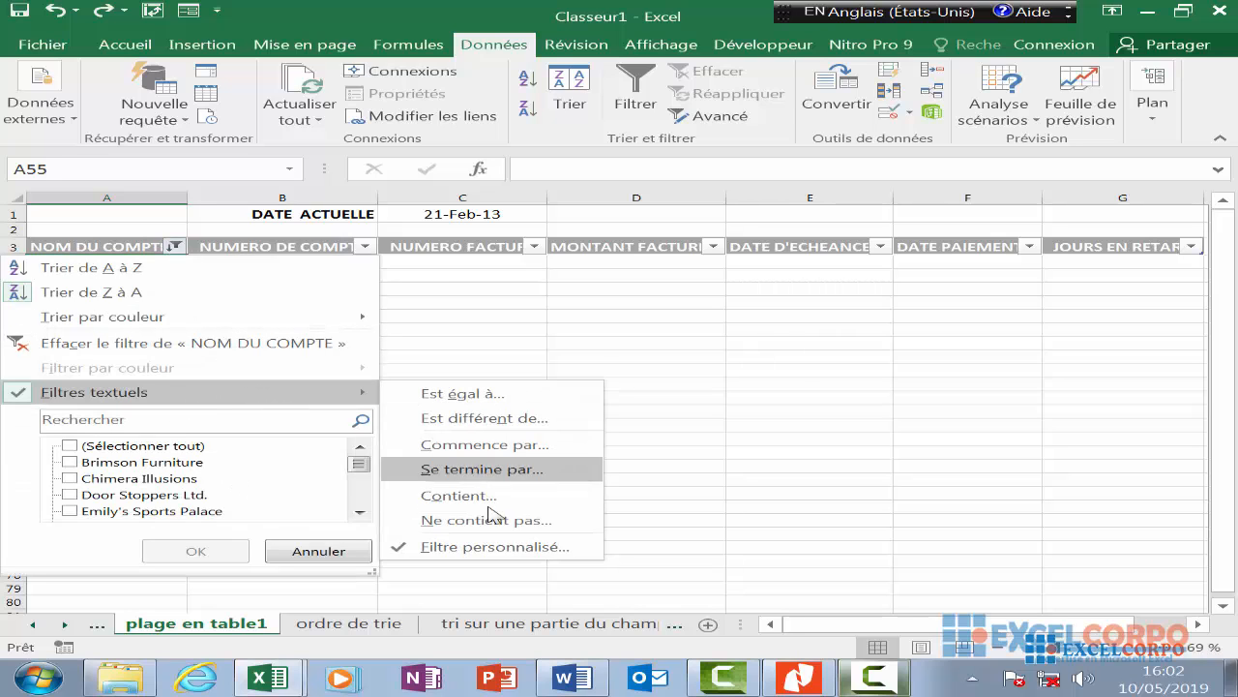
click(496, 546)
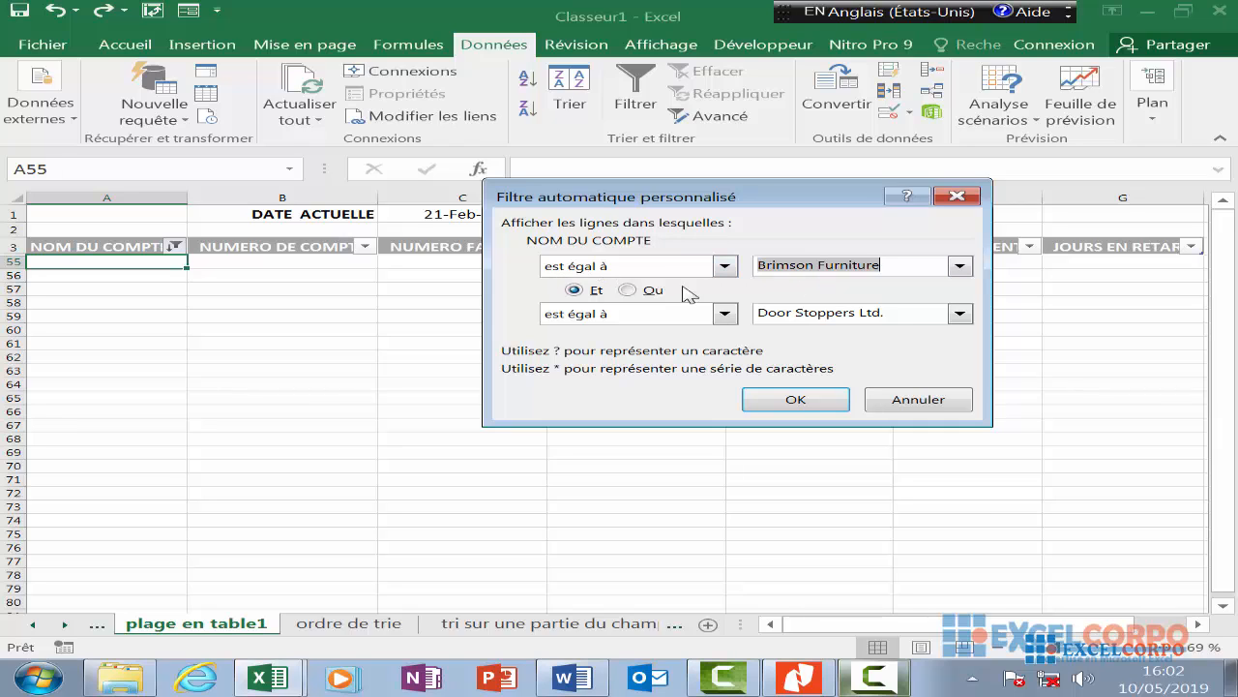
click(725, 313)
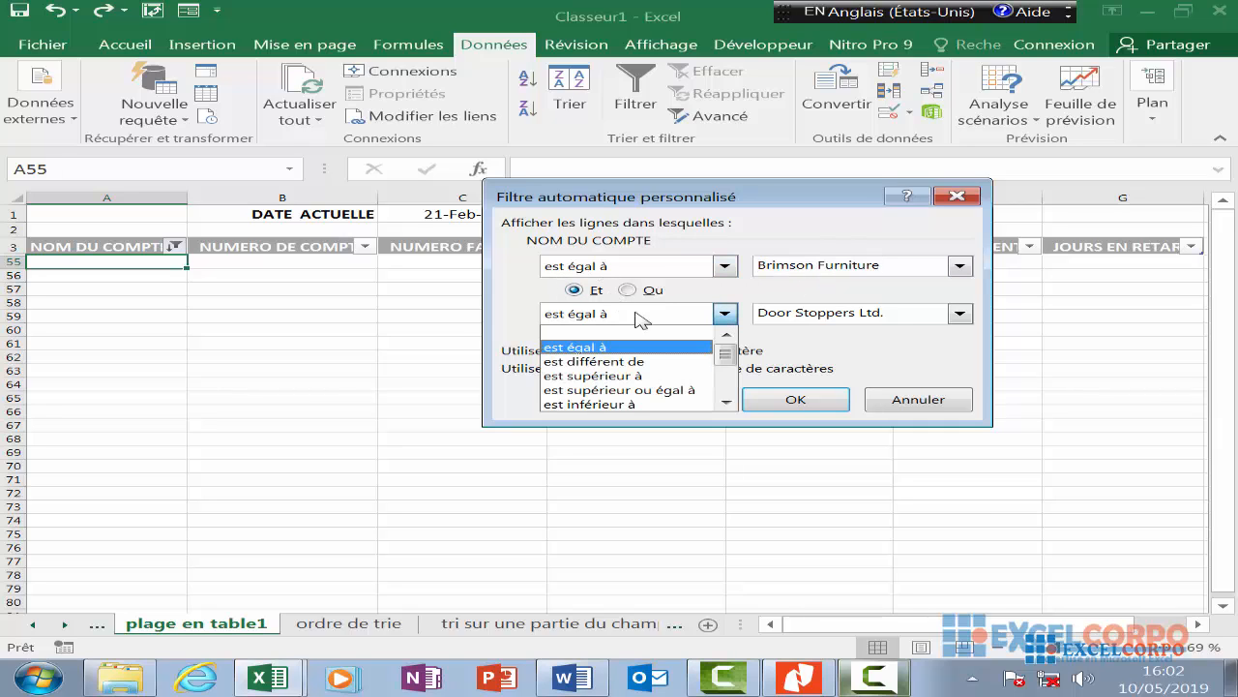
click(604, 362)
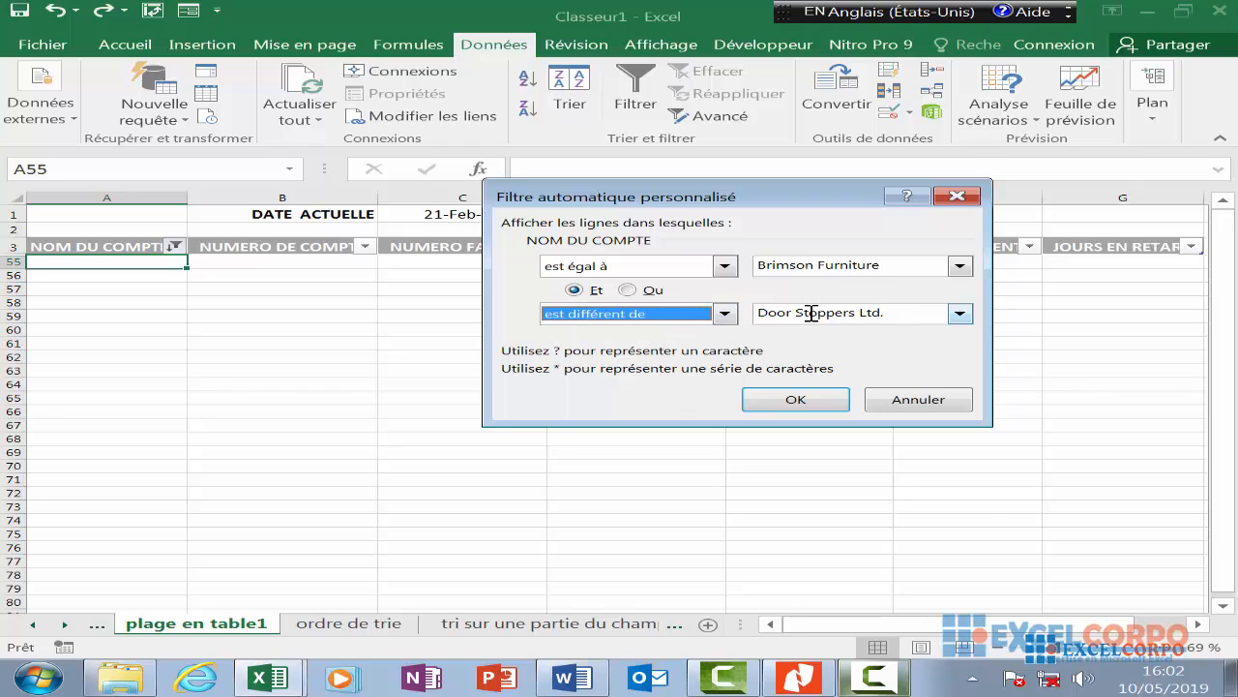
click(794, 403)
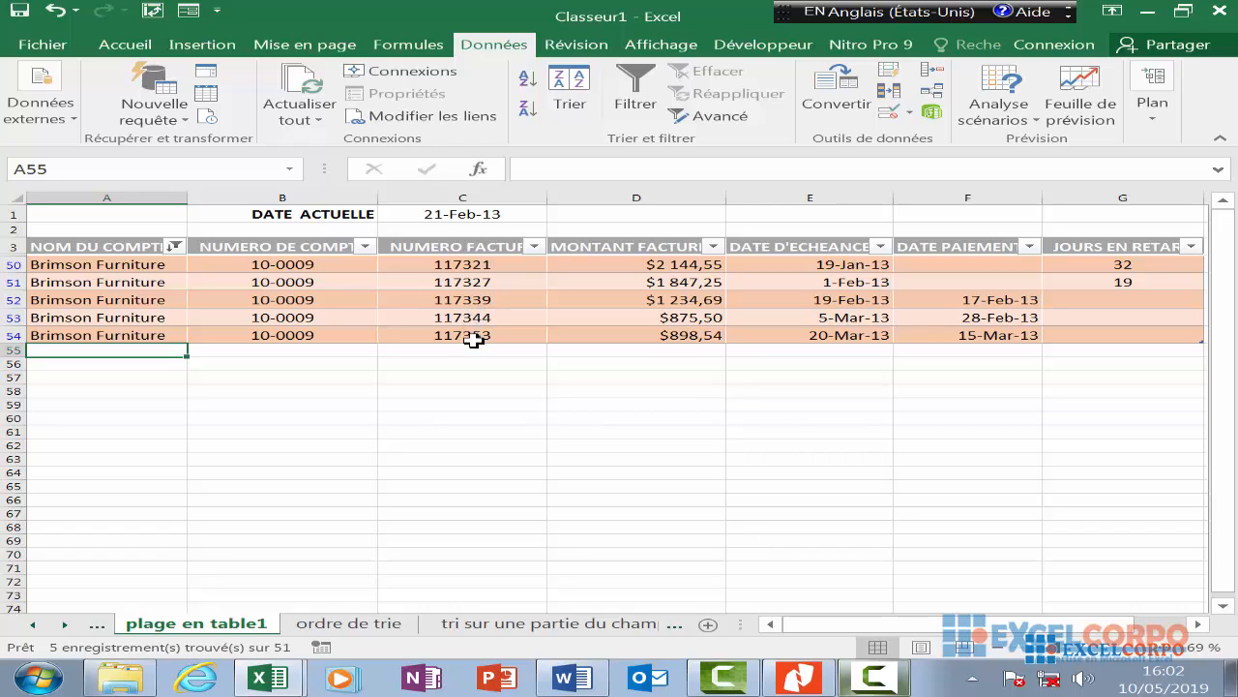
click(873, 677)
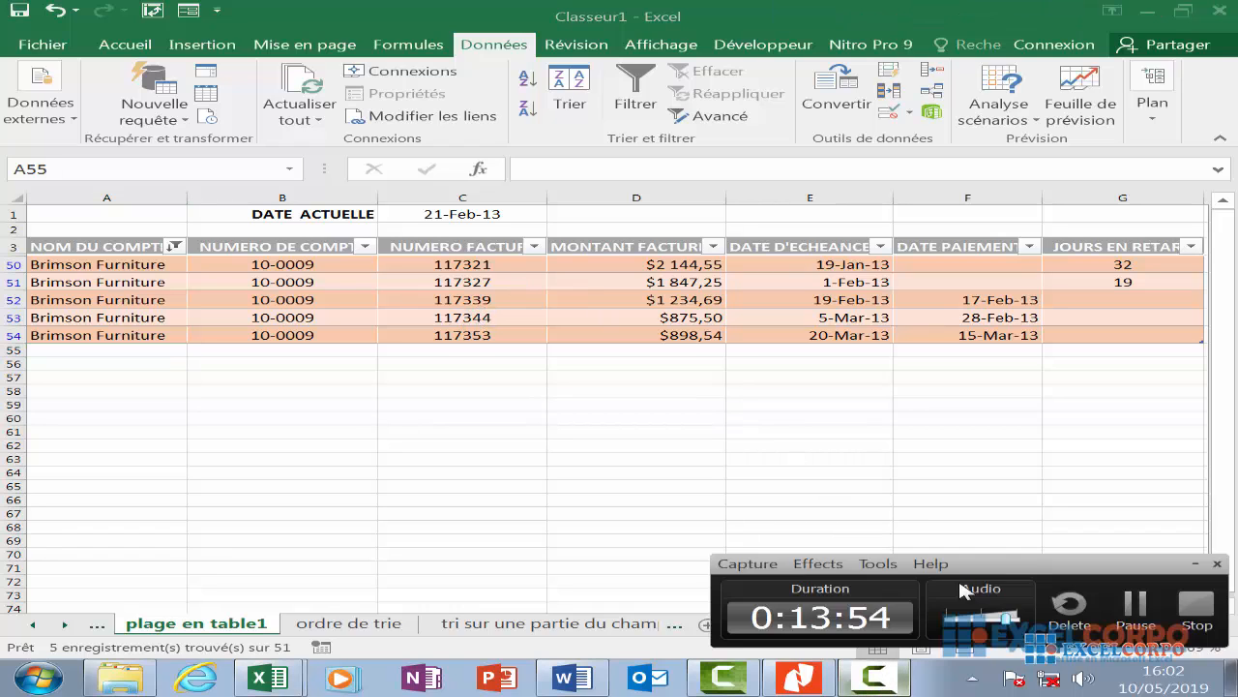
click(1130, 610)
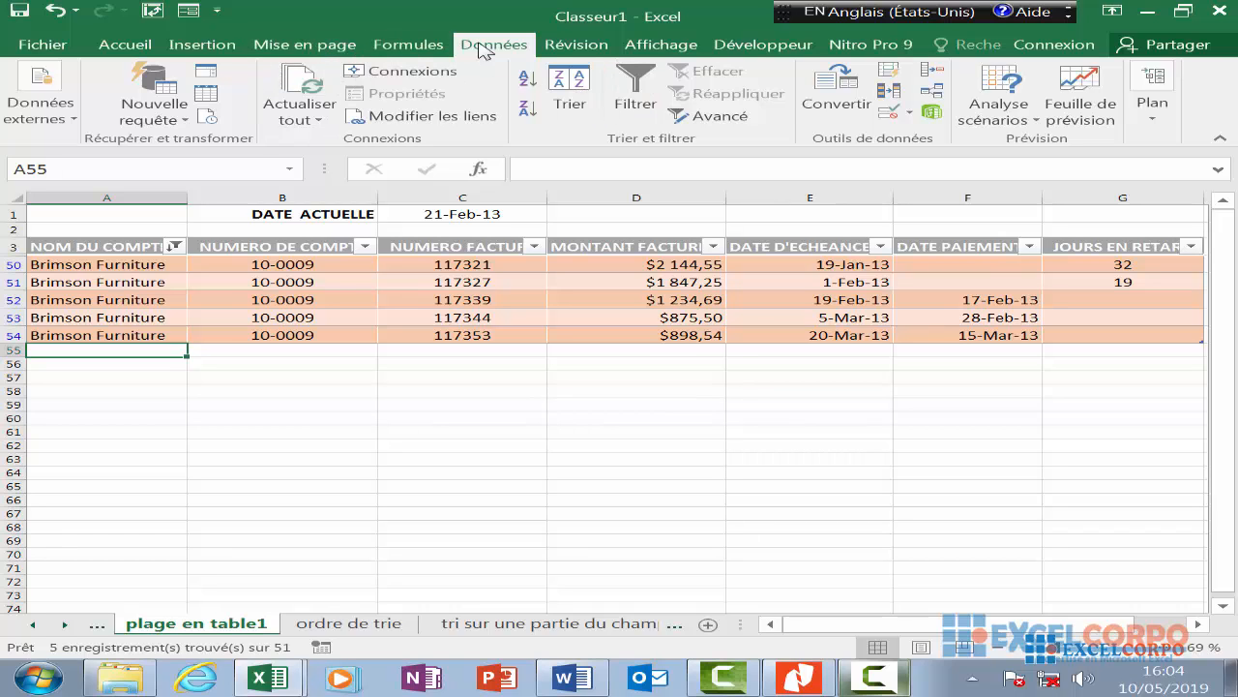
- Try to toggle the filter from the empty cell below the table, and select a NUMERO DE COMPTE cell inside the table
click(650, 112)
click(653, 397)
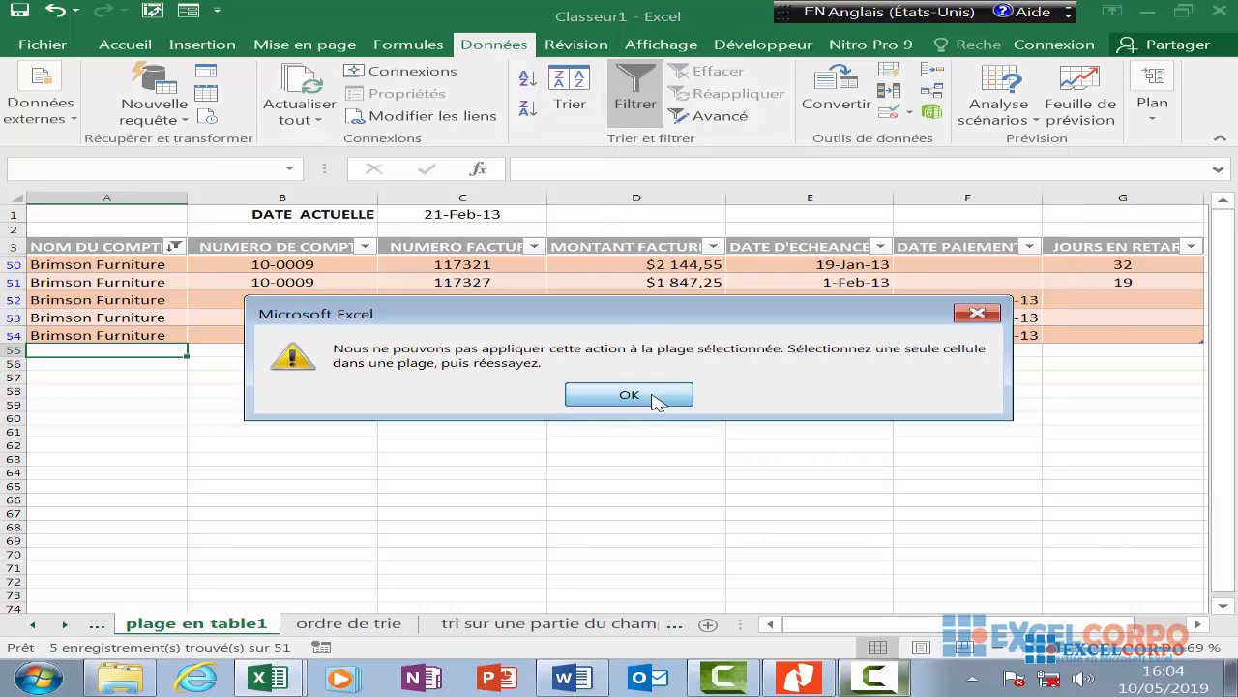
click(293, 267)
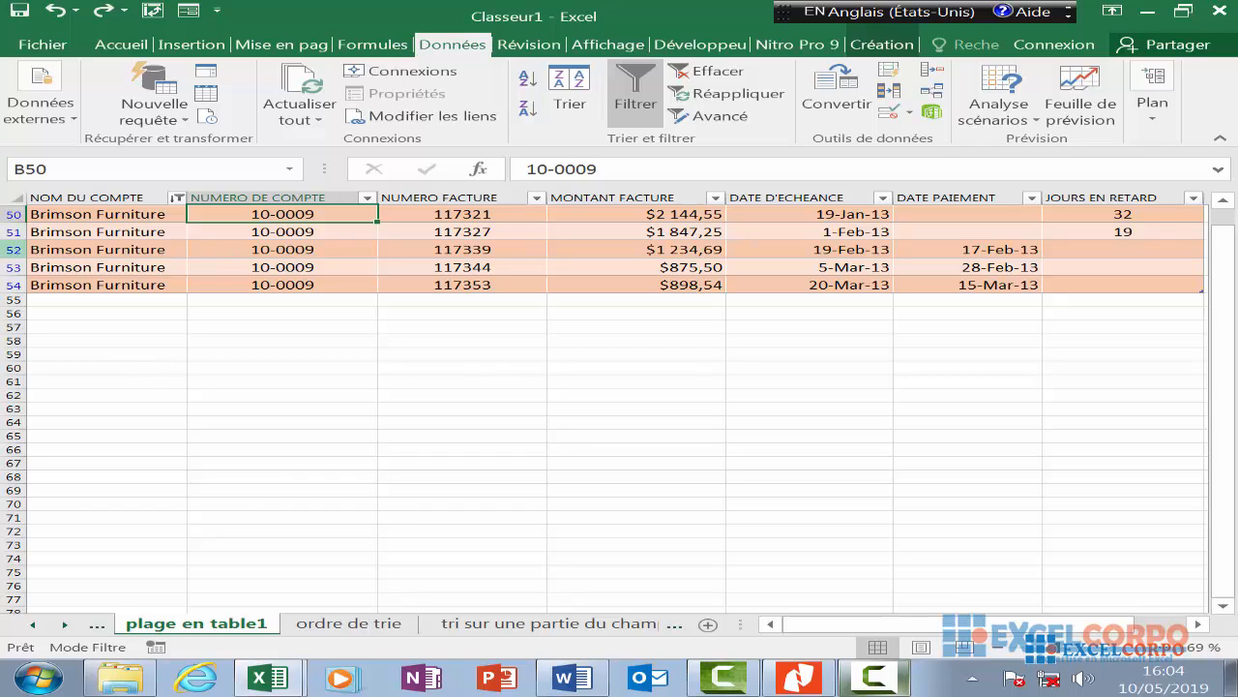
- Switch the table's filter off and on again with a NUMERO FACTURE cell selected
click(431, 242)
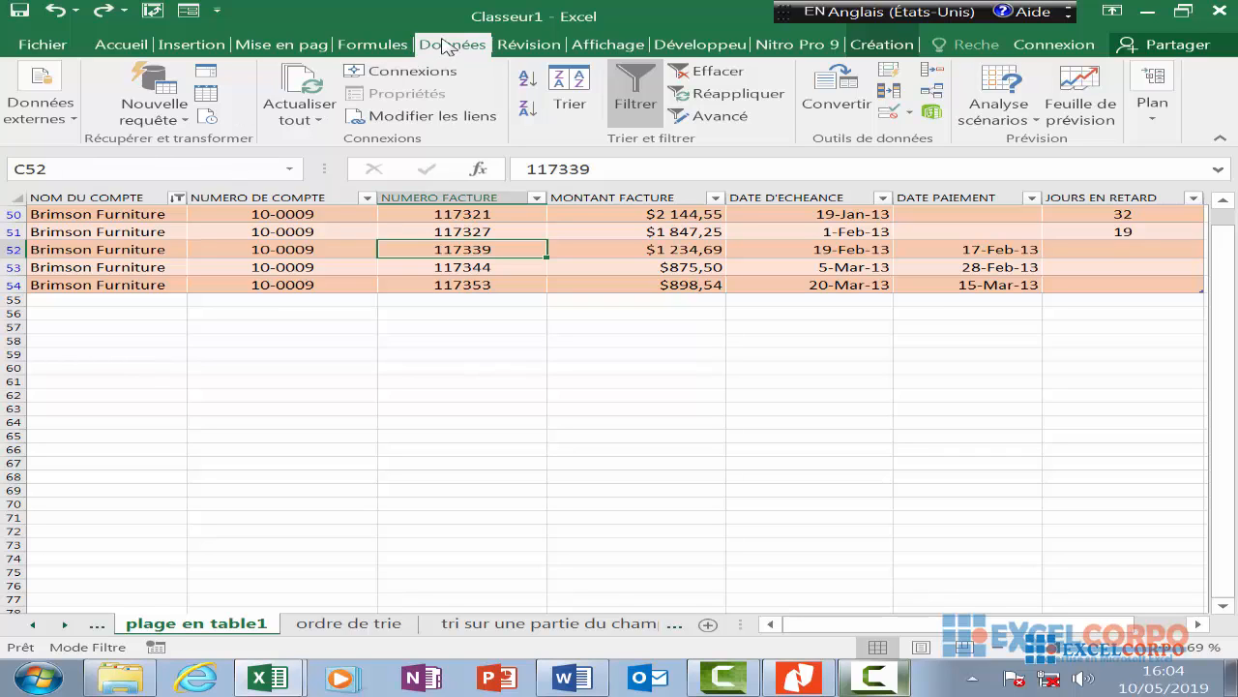
click(636, 112)
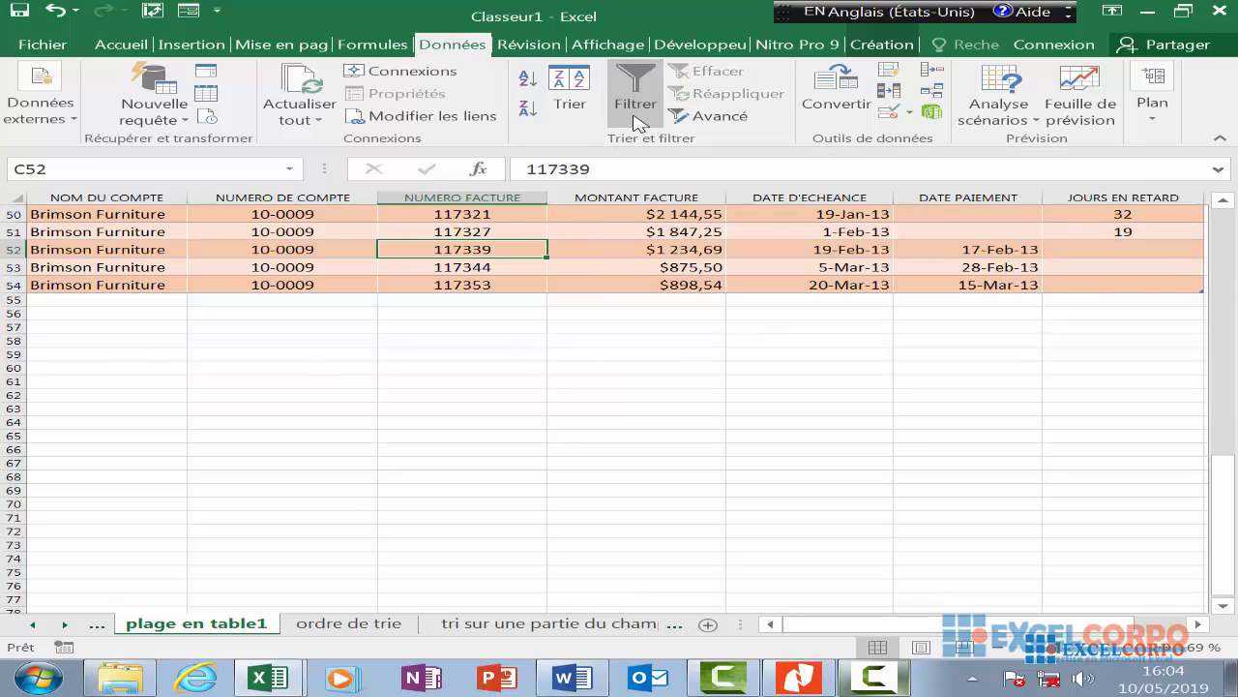
click(634, 109)
click(631, 109)
click(631, 117)
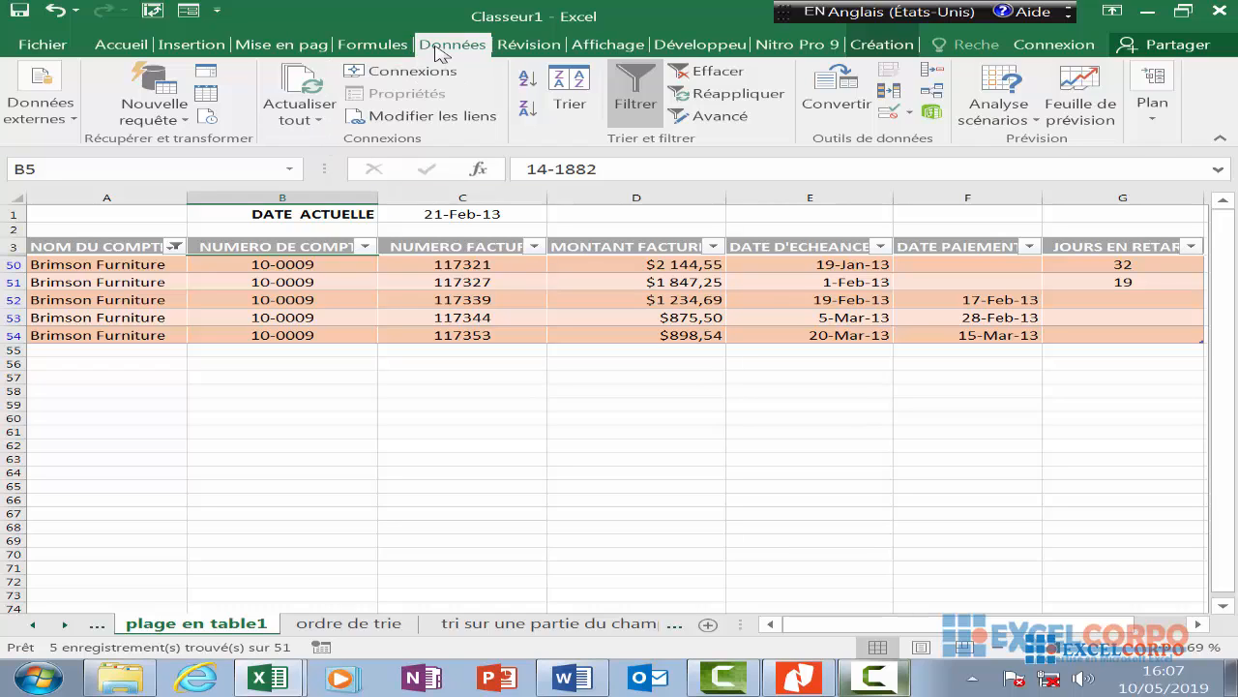
- Try toggling the filter from a MONTANT FACTURE cell and clearing the table's filter criteria
click(603, 280)
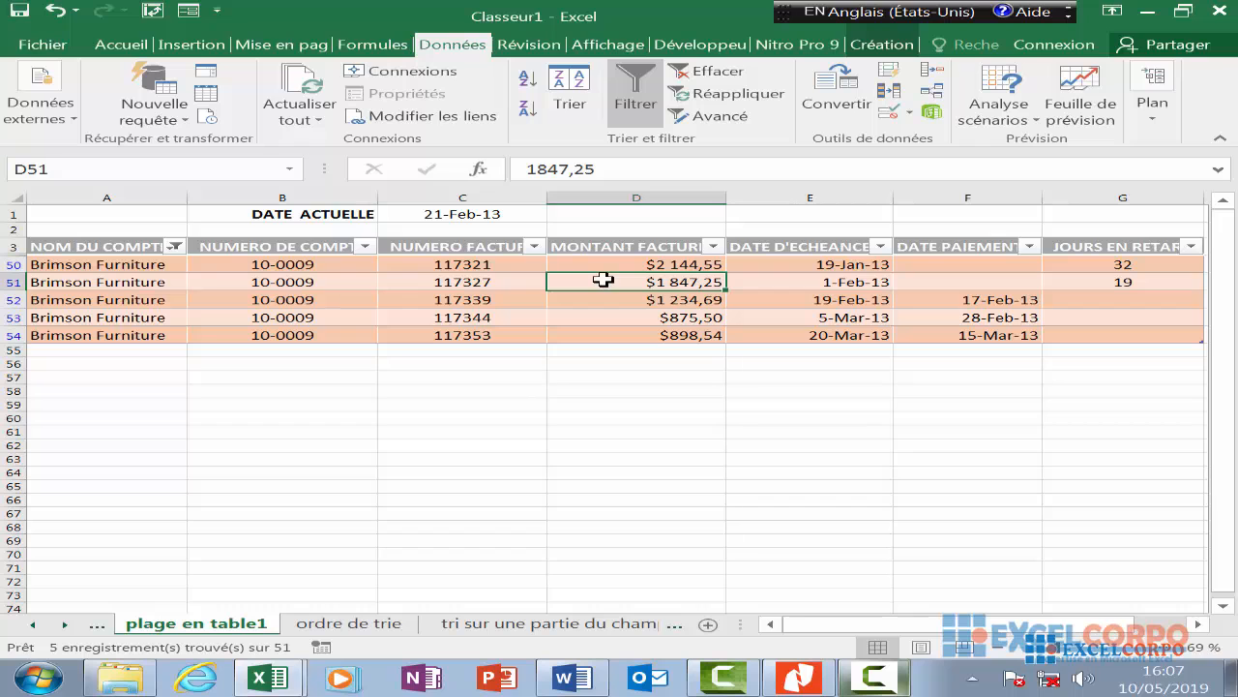
click(636, 114)
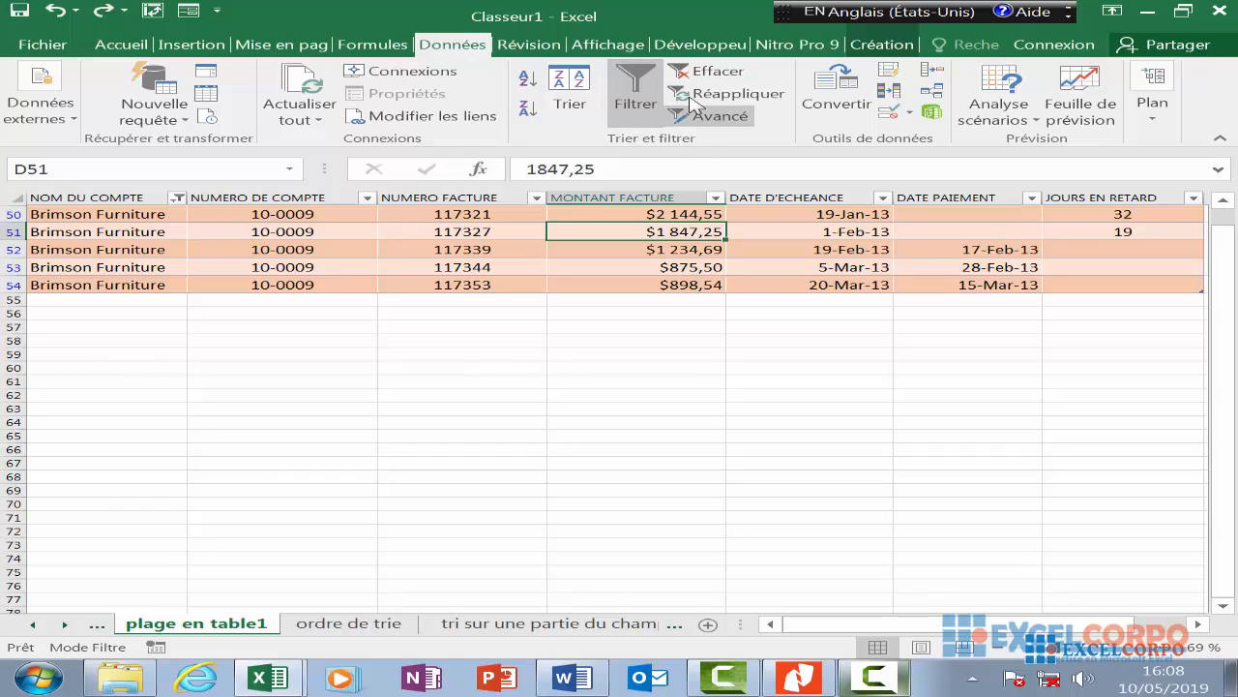
click(728, 76)
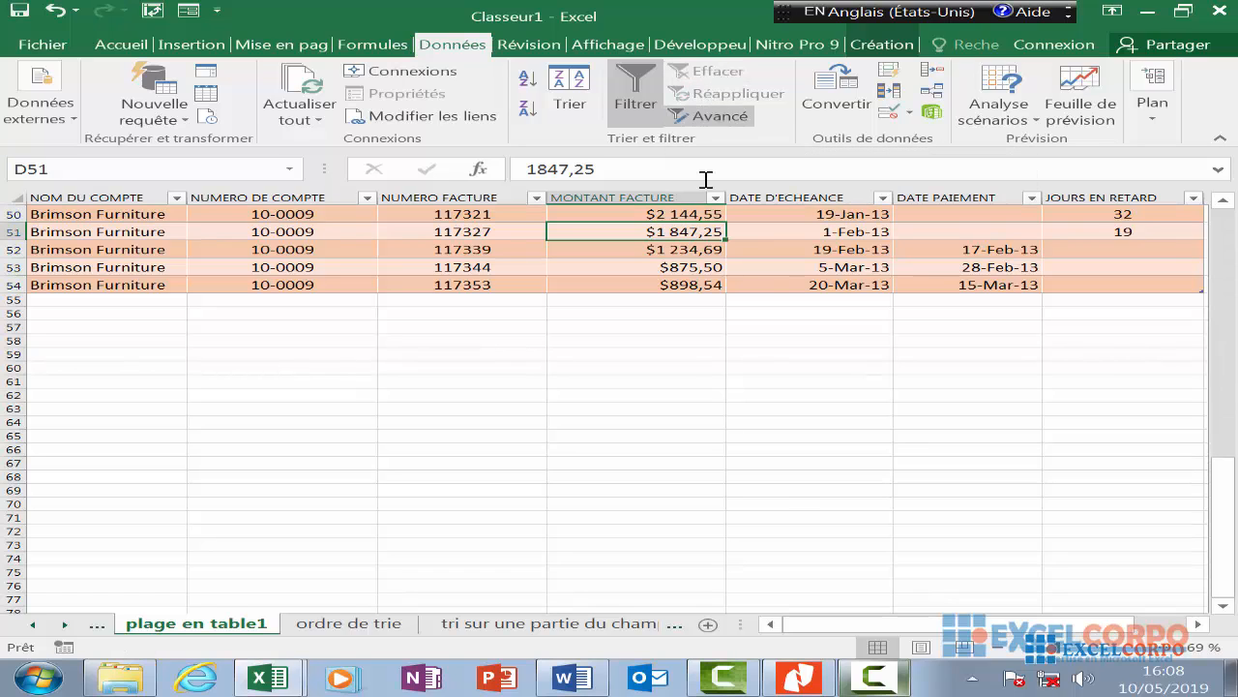
click(879, 680)
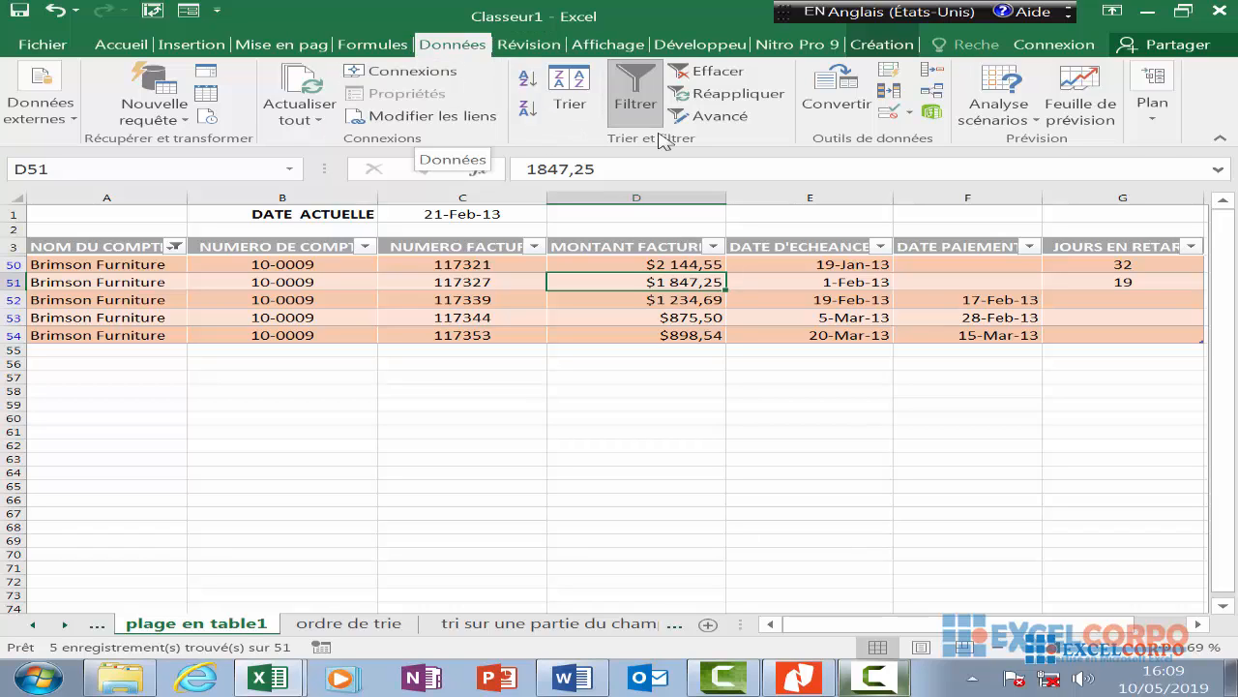
- Clear the table's filter and start a custom text filter on NOM DU COMPTE with the first condition "est égal à" Brimson Furniture
click(718, 73)
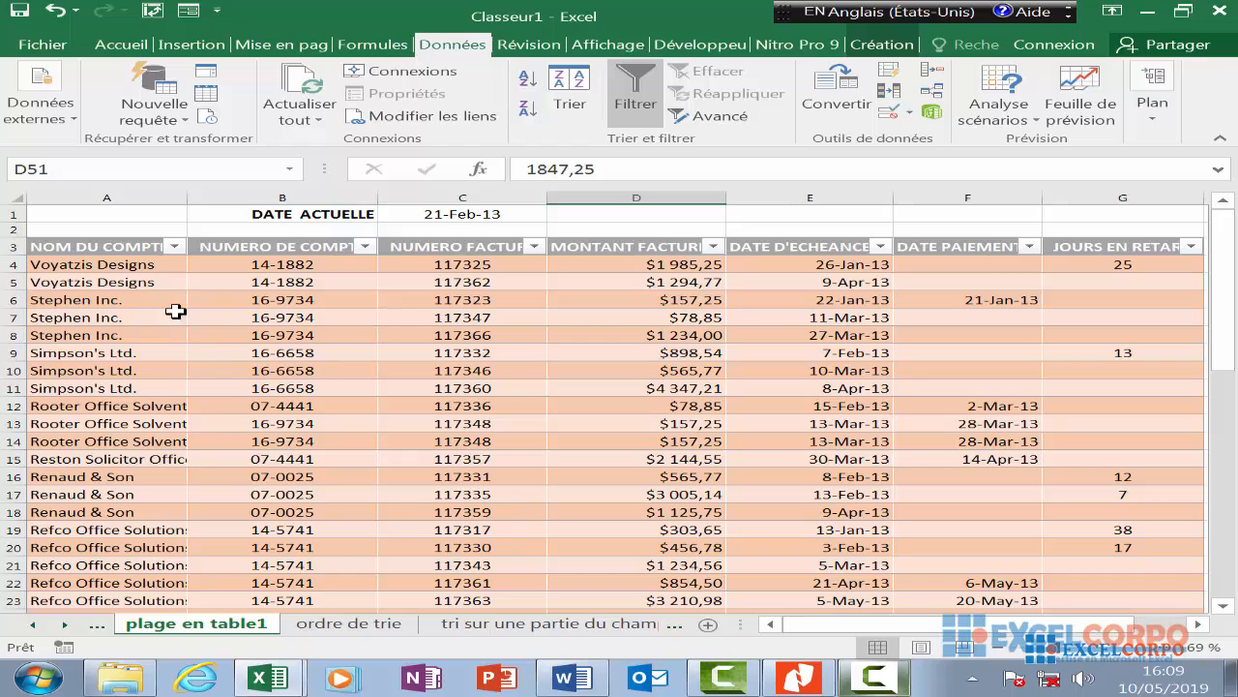
click(174, 247)
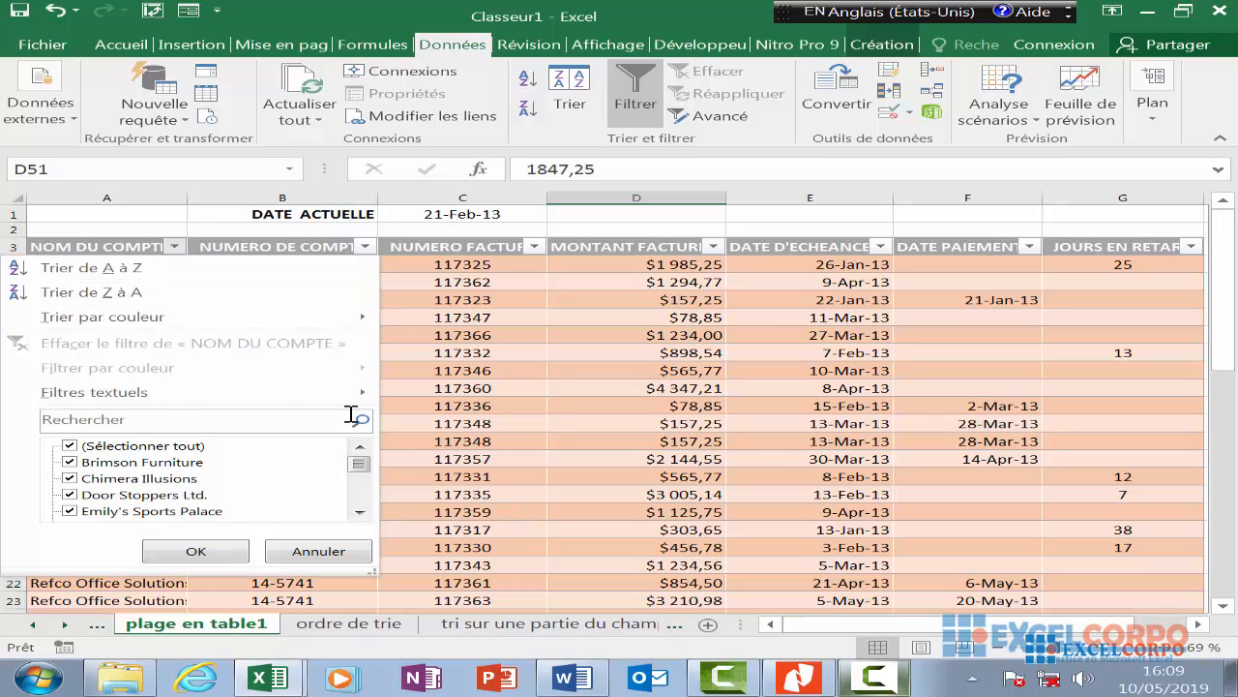
mouse_move(353, 392)
click(455, 554)
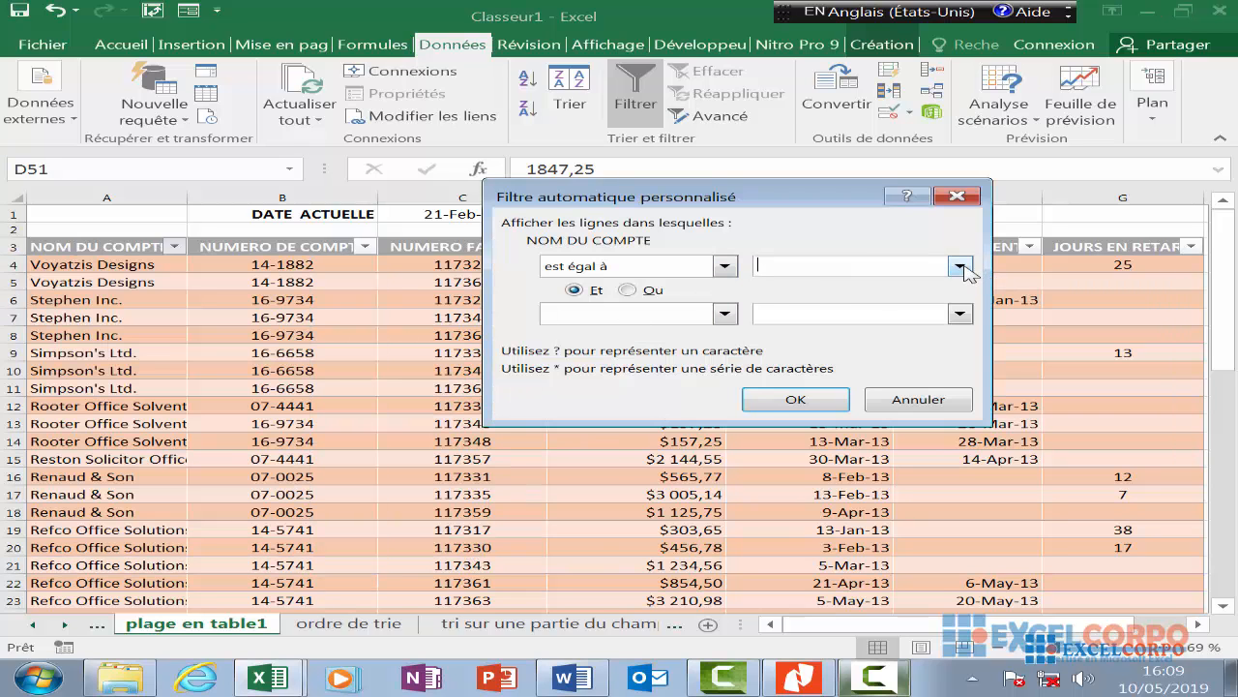
click(960, 268)
click(823, 282)
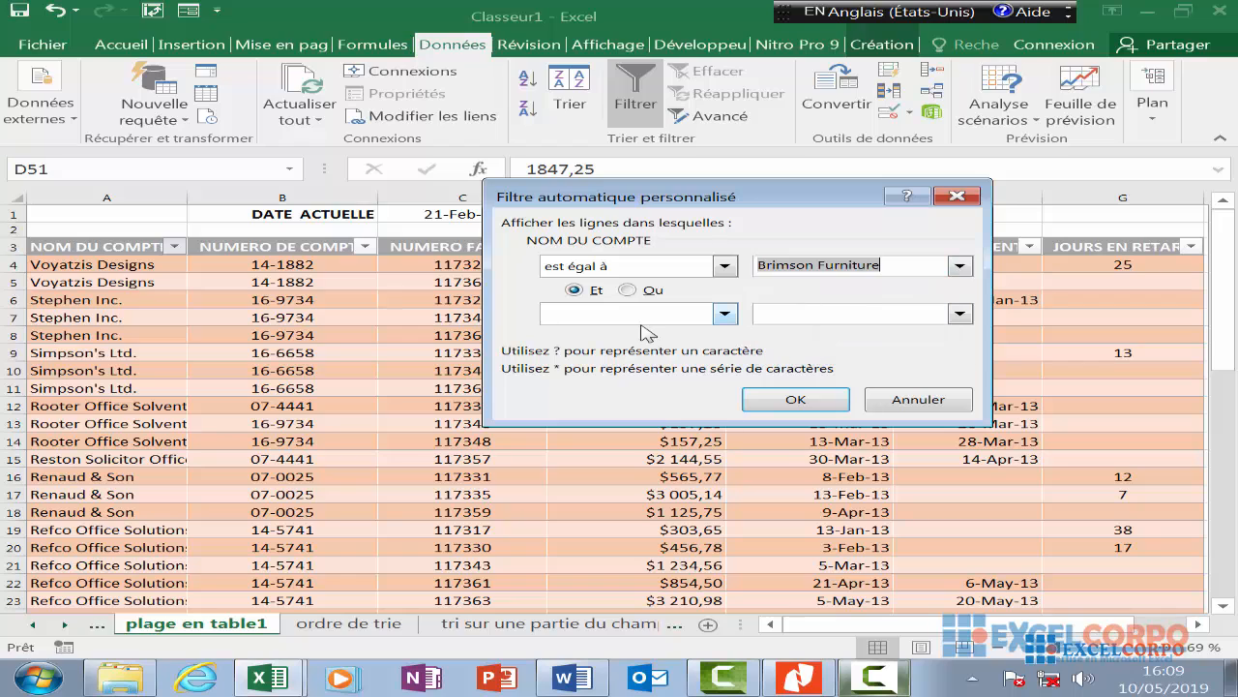
- Keep Et, add the second condition "est différent de" Door Stoppers Ltd., and apply the custom filter
click(724, 313)
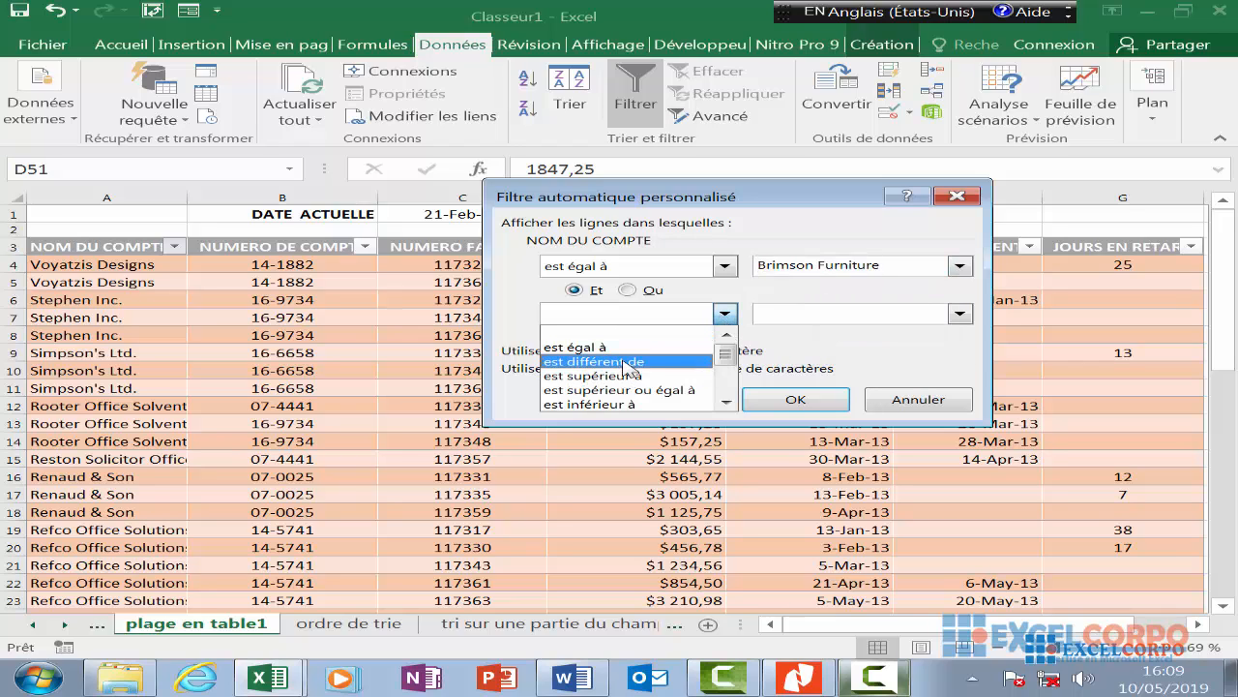
click(625, 362)
click(960, 313)
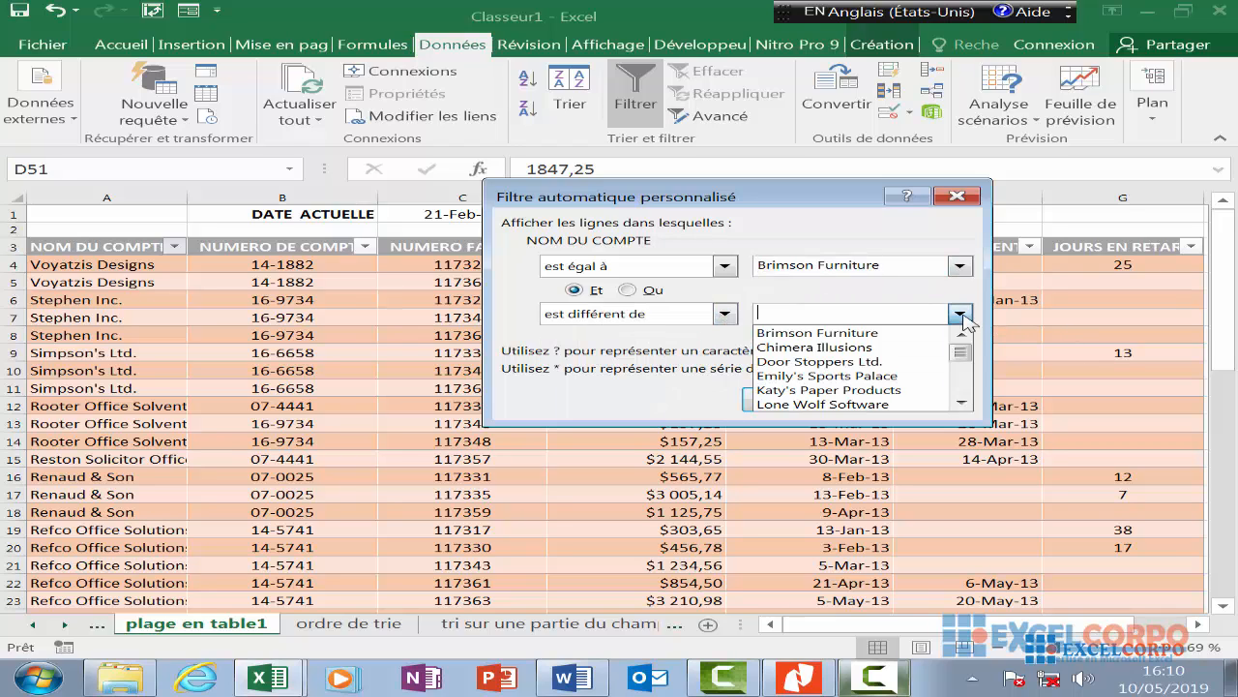
click(870, 361)
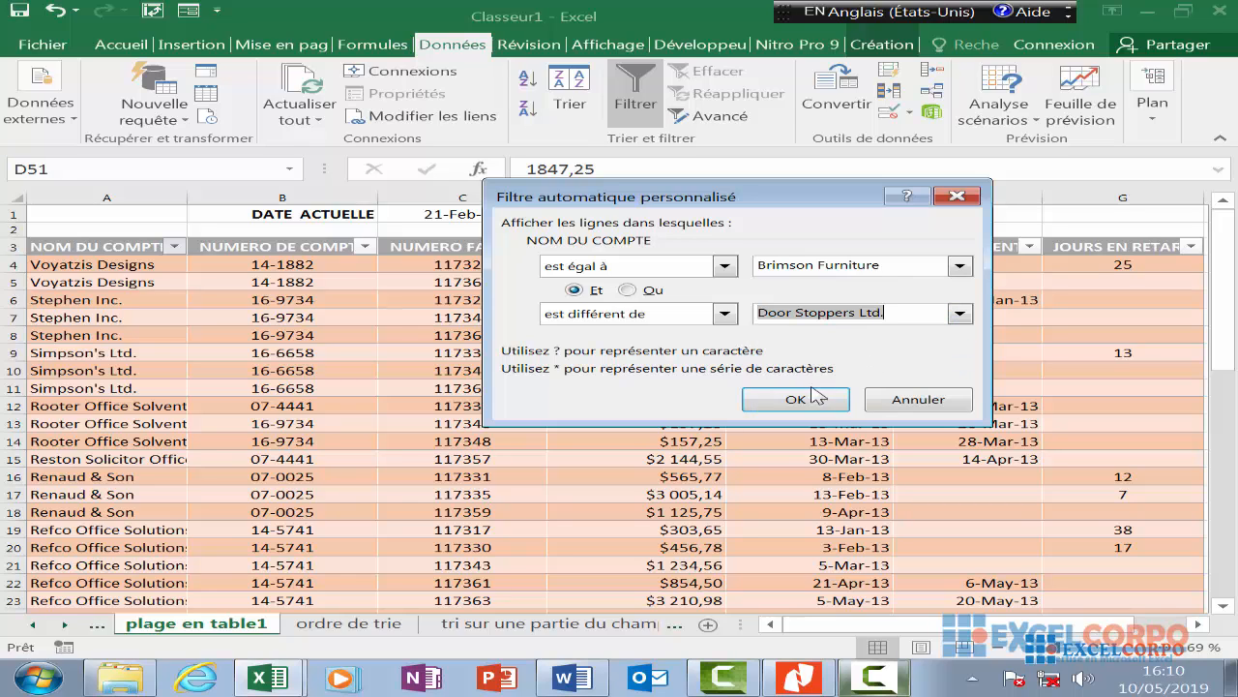
click(816, 398)
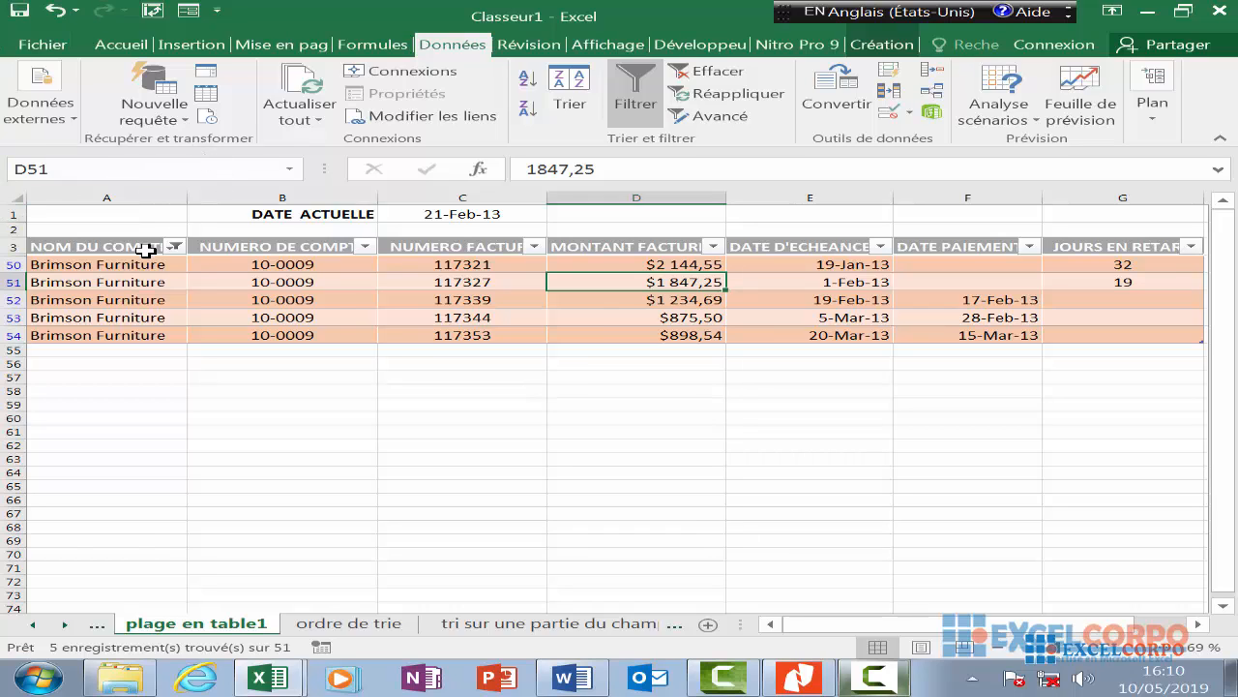
- Clear the filter on NOM DU COMPTE to show the whole invoice table
click(175, 247)
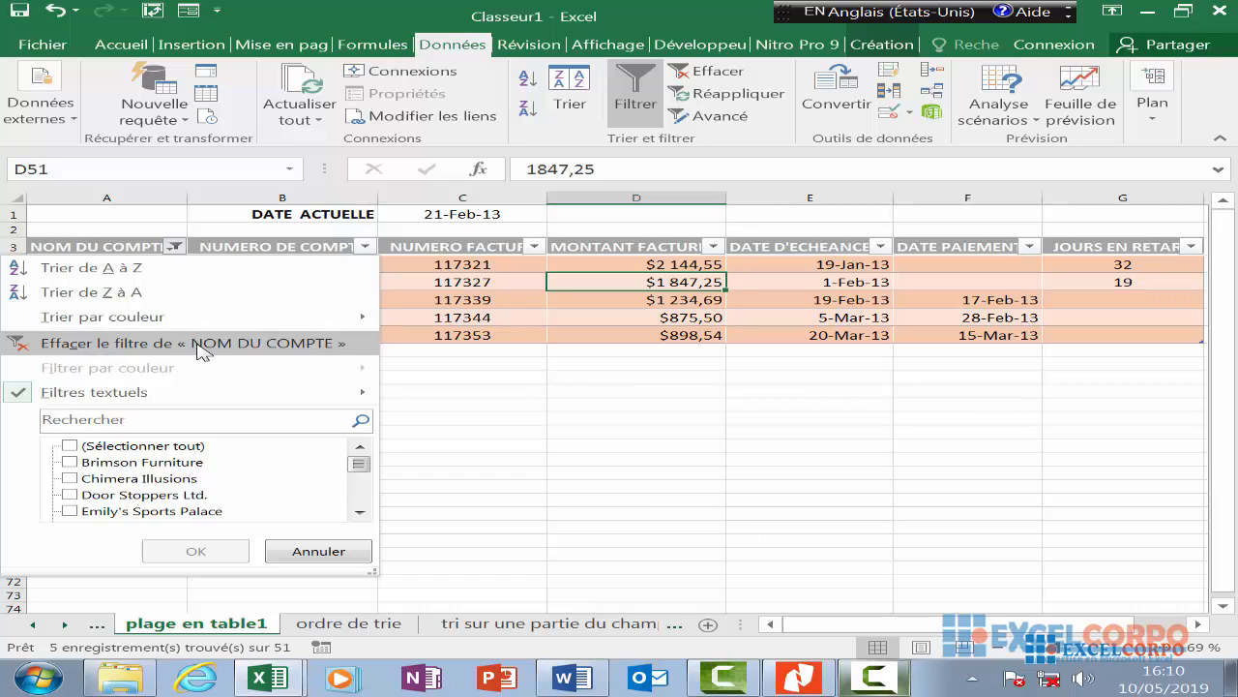
click(200, 349)
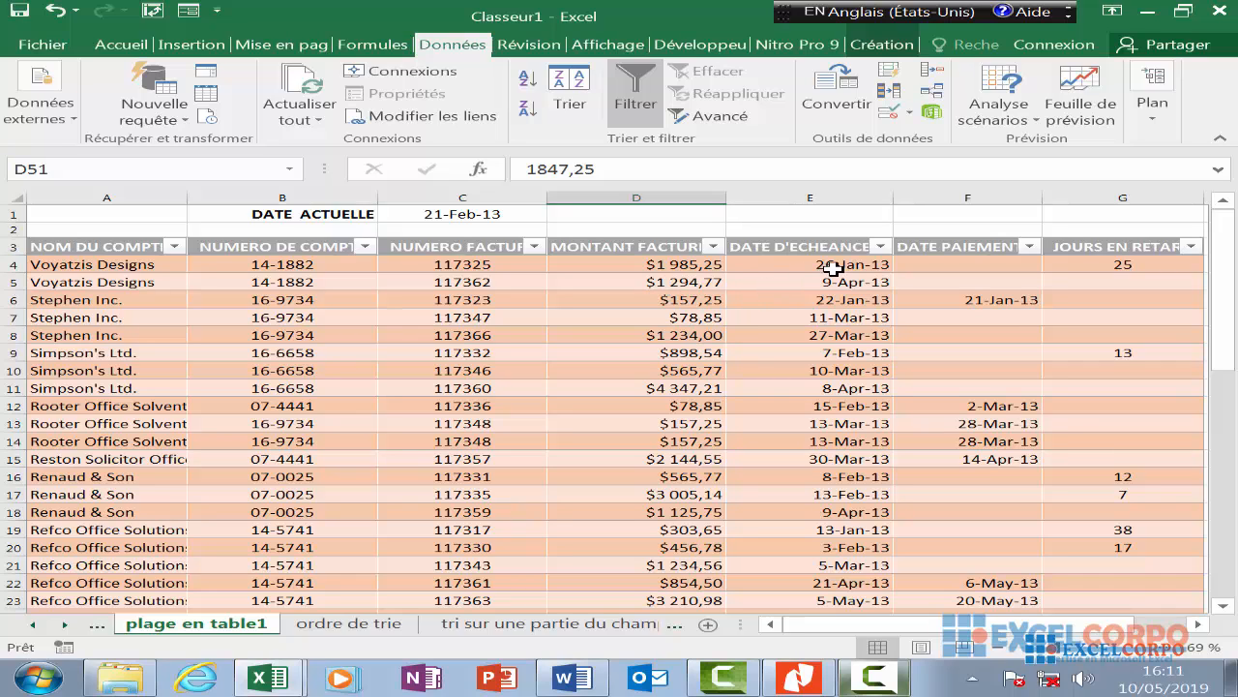
click(687, 268)
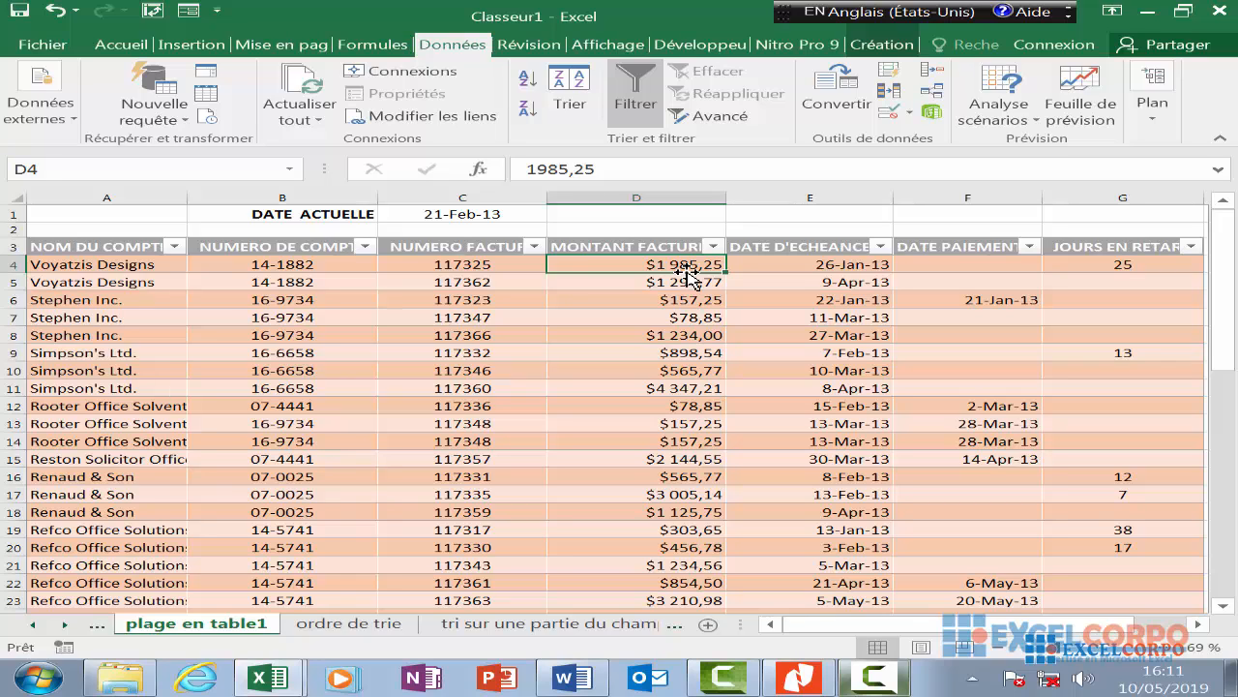
click(418, 280)
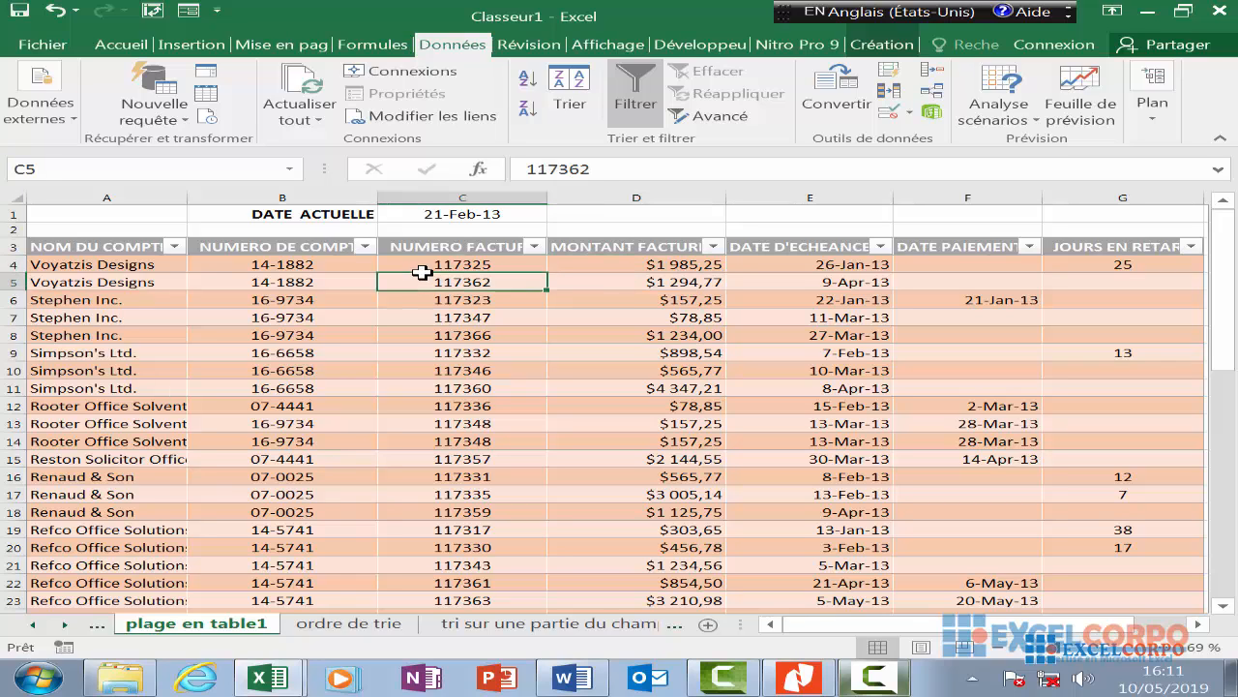
click(293, 269)
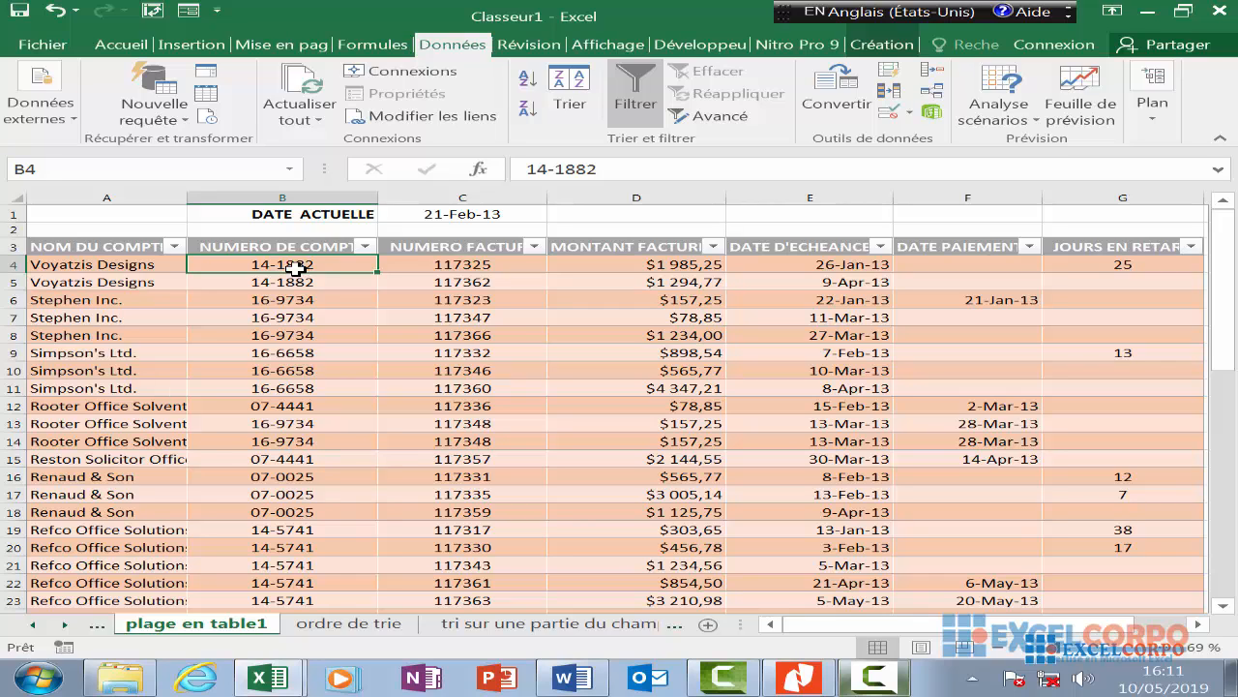
key(Down)
key(Right)
key(Right)
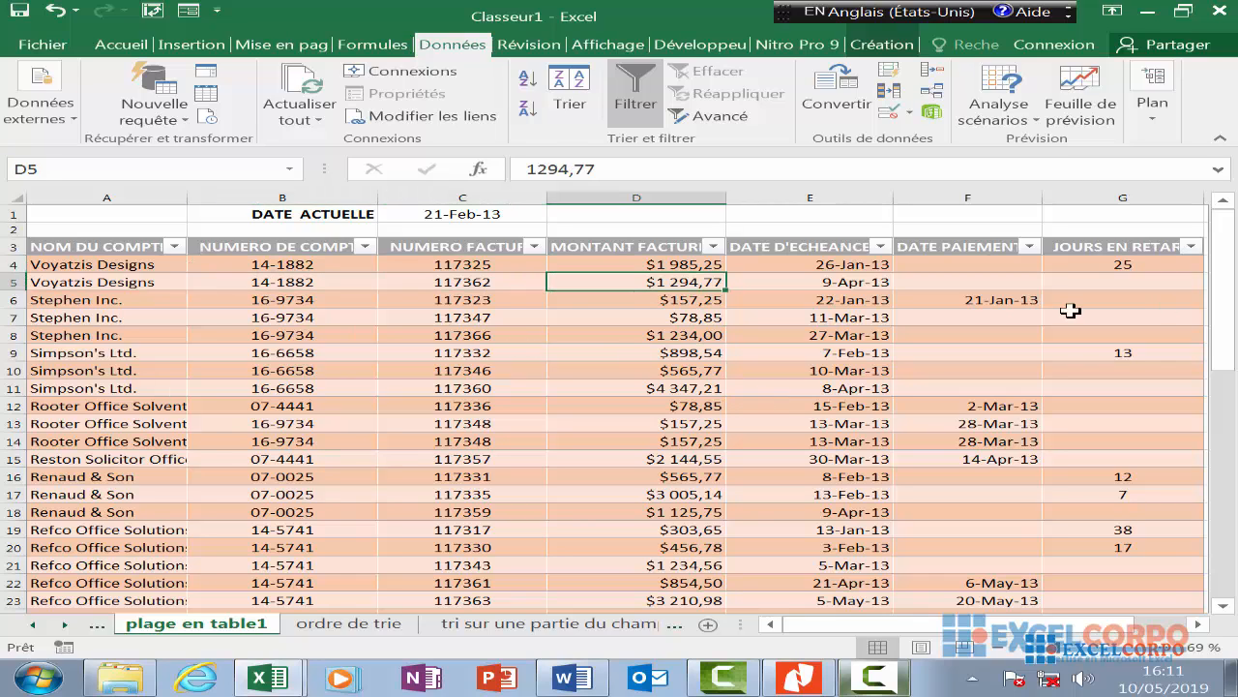
click(1113, 249)
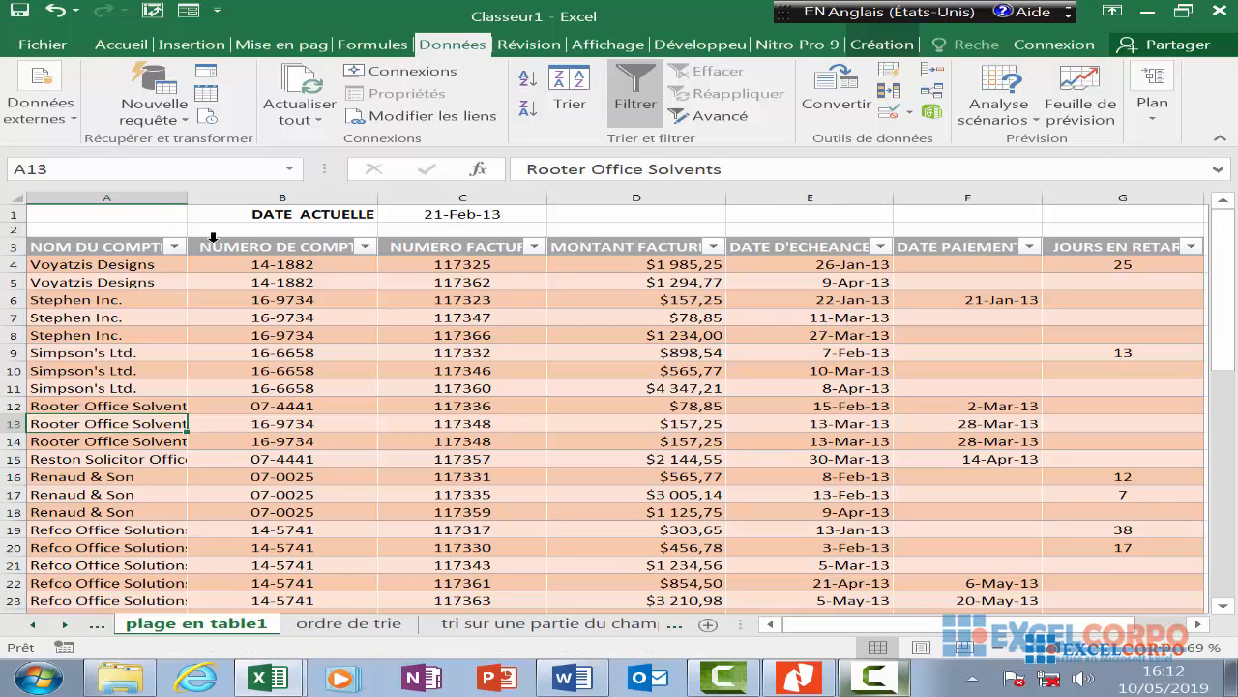
click(213, 227)
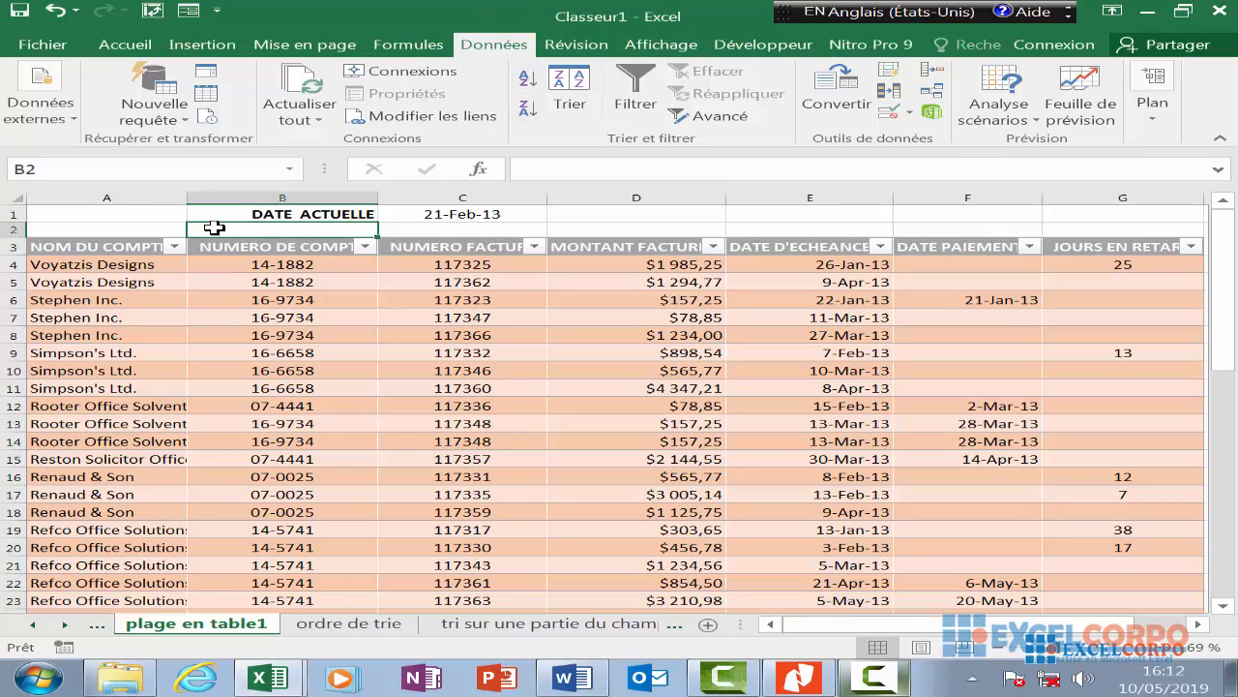
click(112, 245)
click(207, 231)
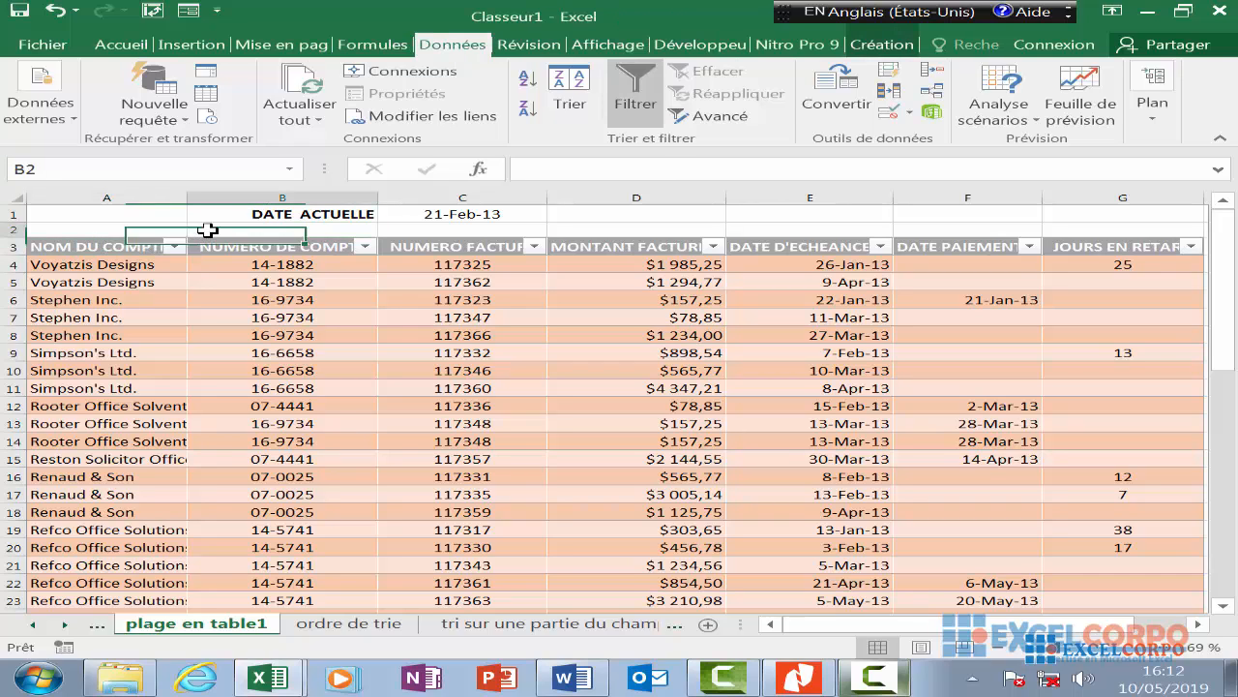
- Insert two blank sheet rows at row 2, between the DATE ACTUELLE row and the invoice table
click(8, 230)
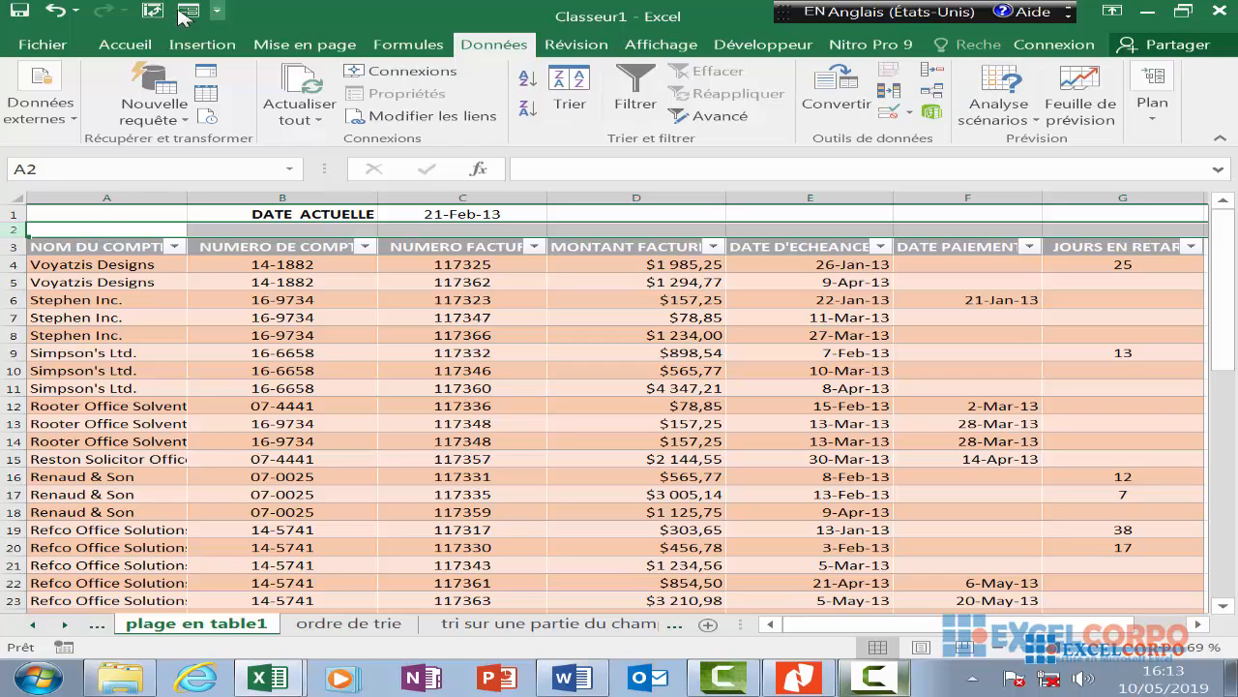
click(124, 45)
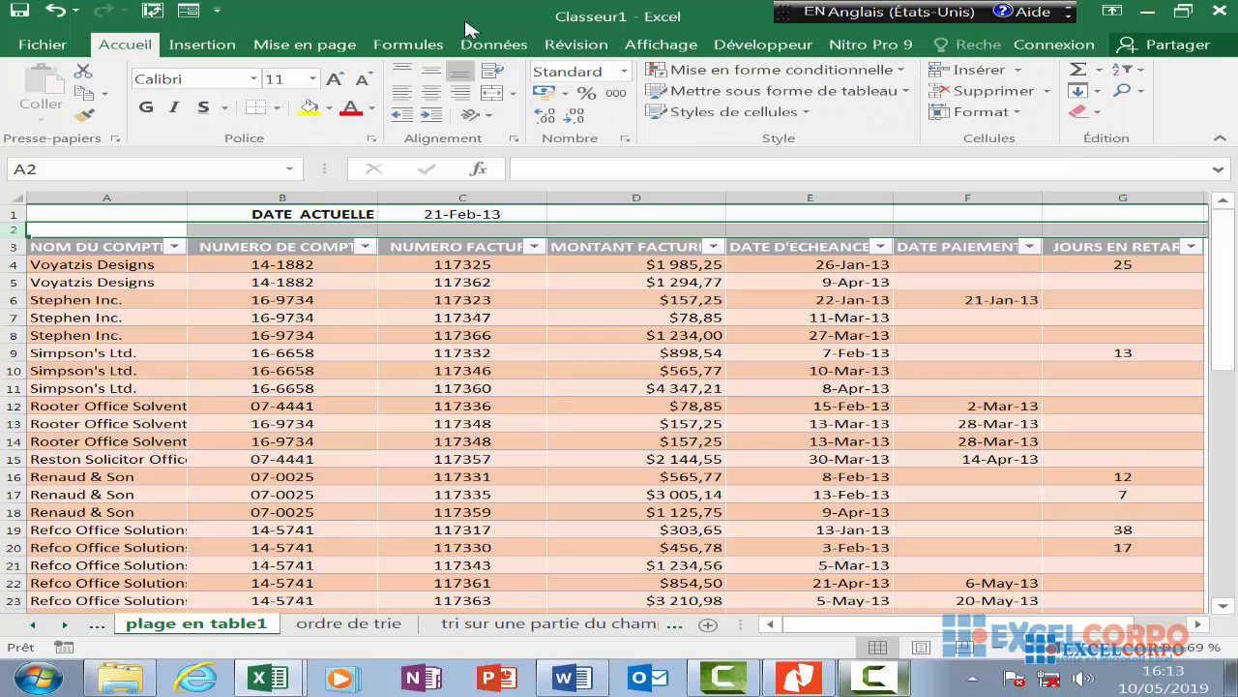
click(1016, 69)
click(1009, 122)
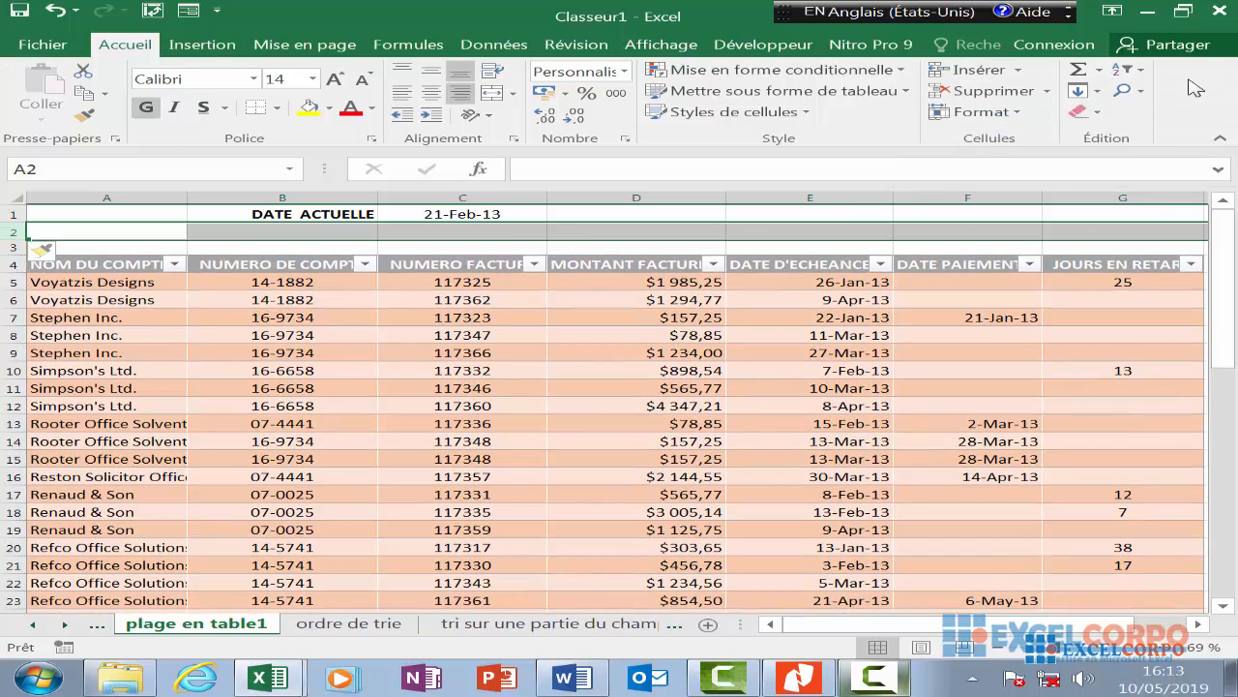
click(1018, 71)
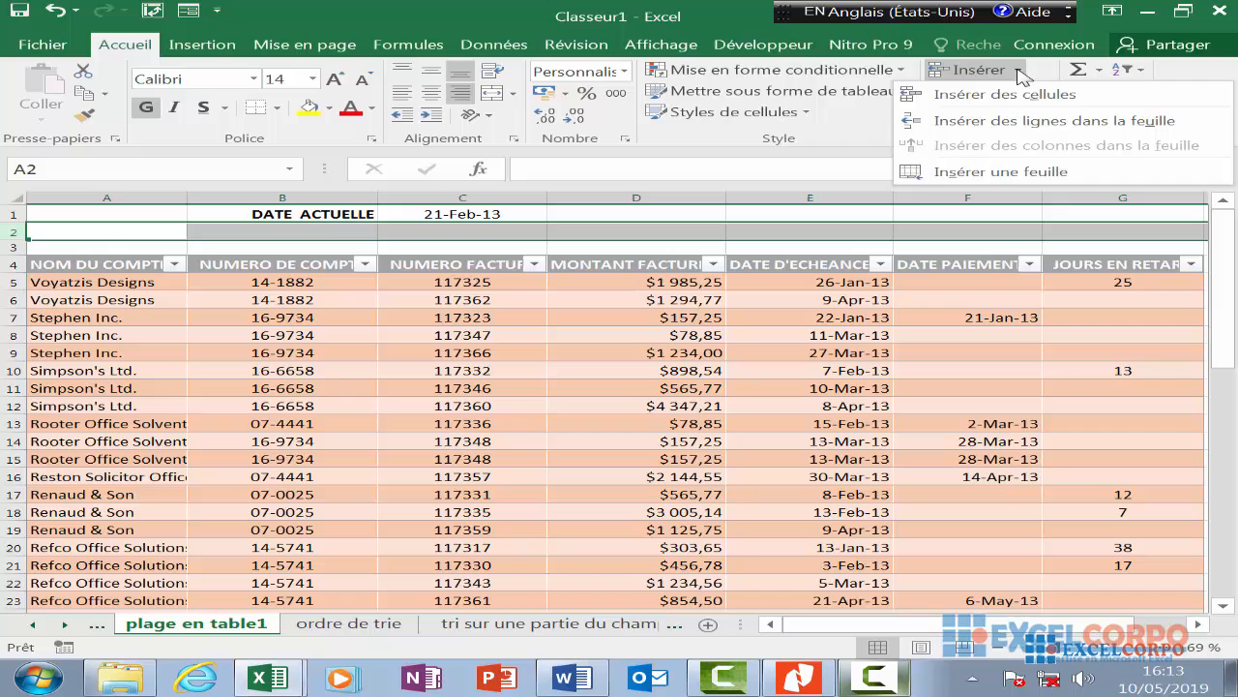
click(1016, 121)
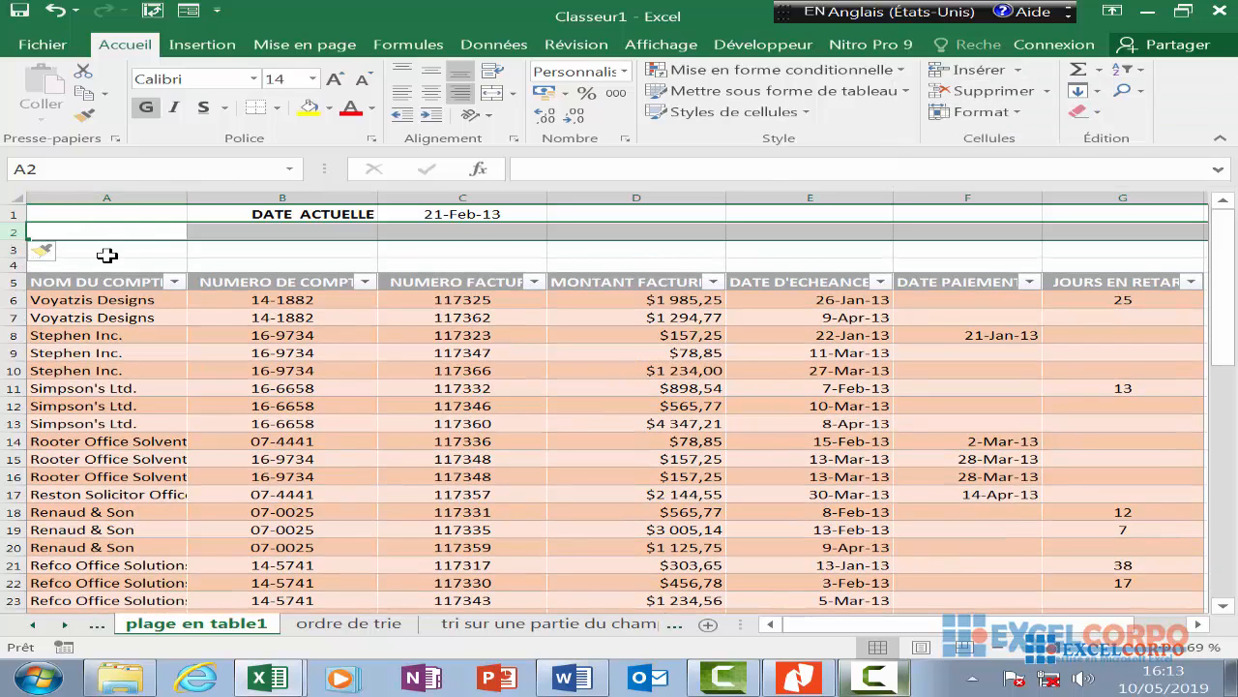
- Enter the formula =A52 in cell A3 to use Brimson Furniture as the account name criterion
click(106, 250)
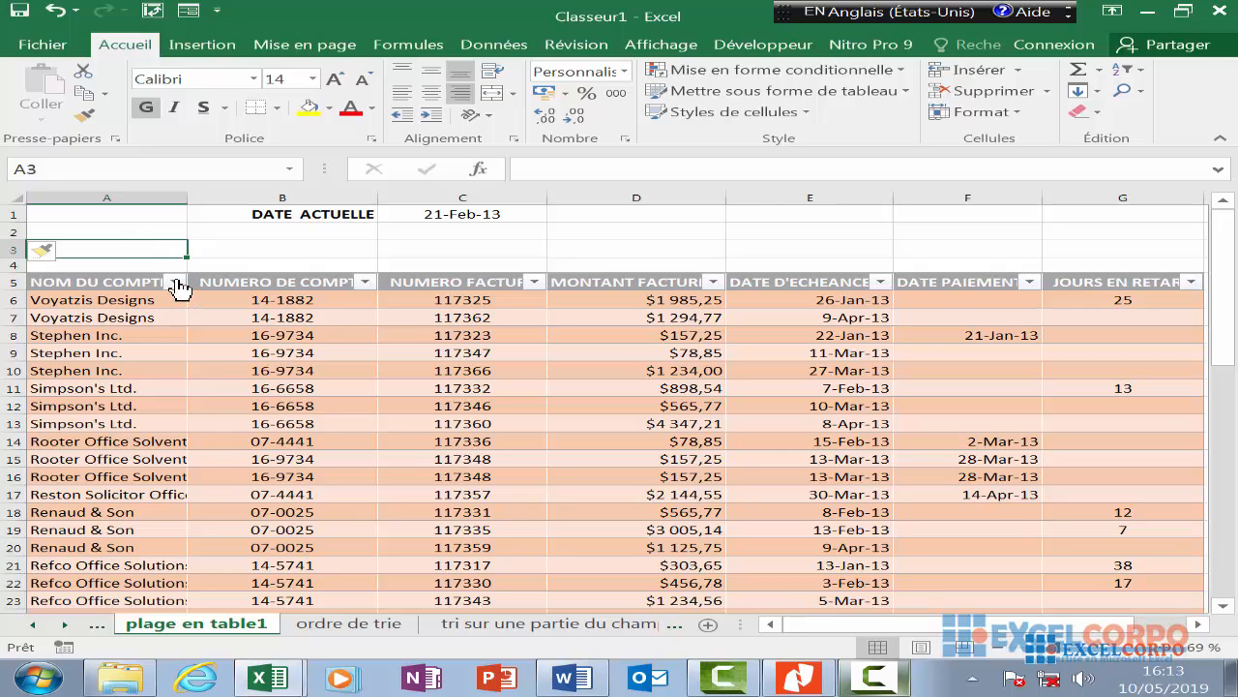
text(=)
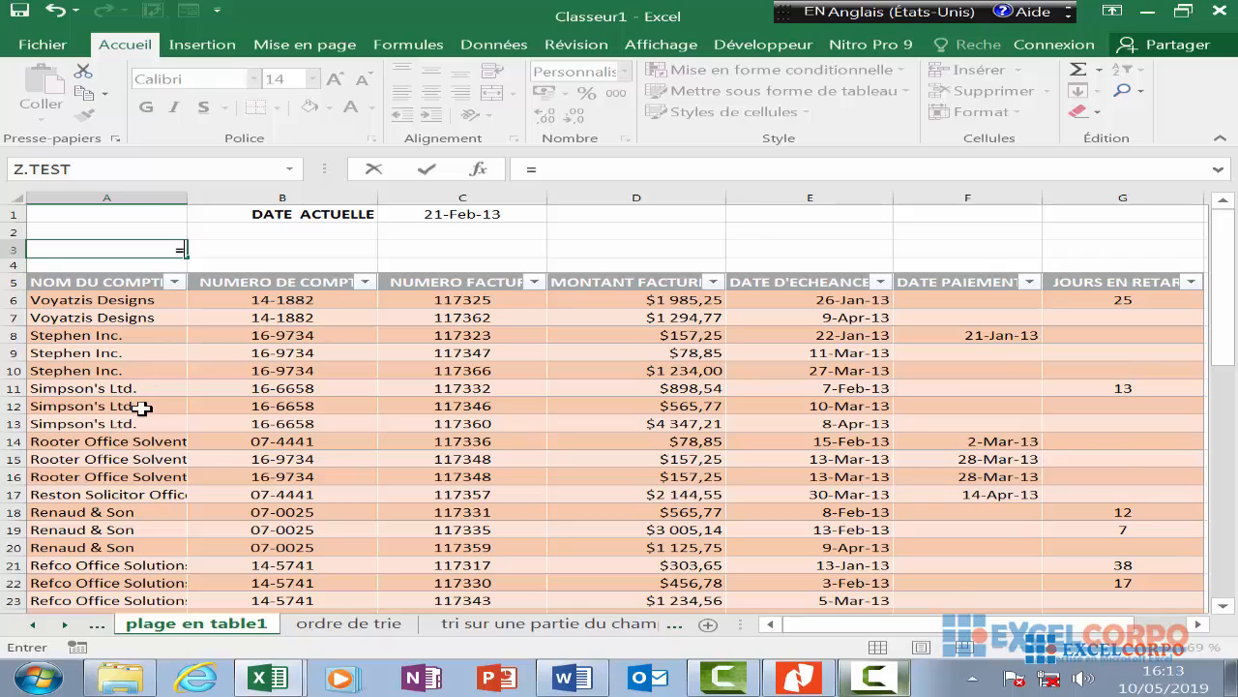
scroll(142, 415, down, 16)
scroll(143, 416, up, 3)
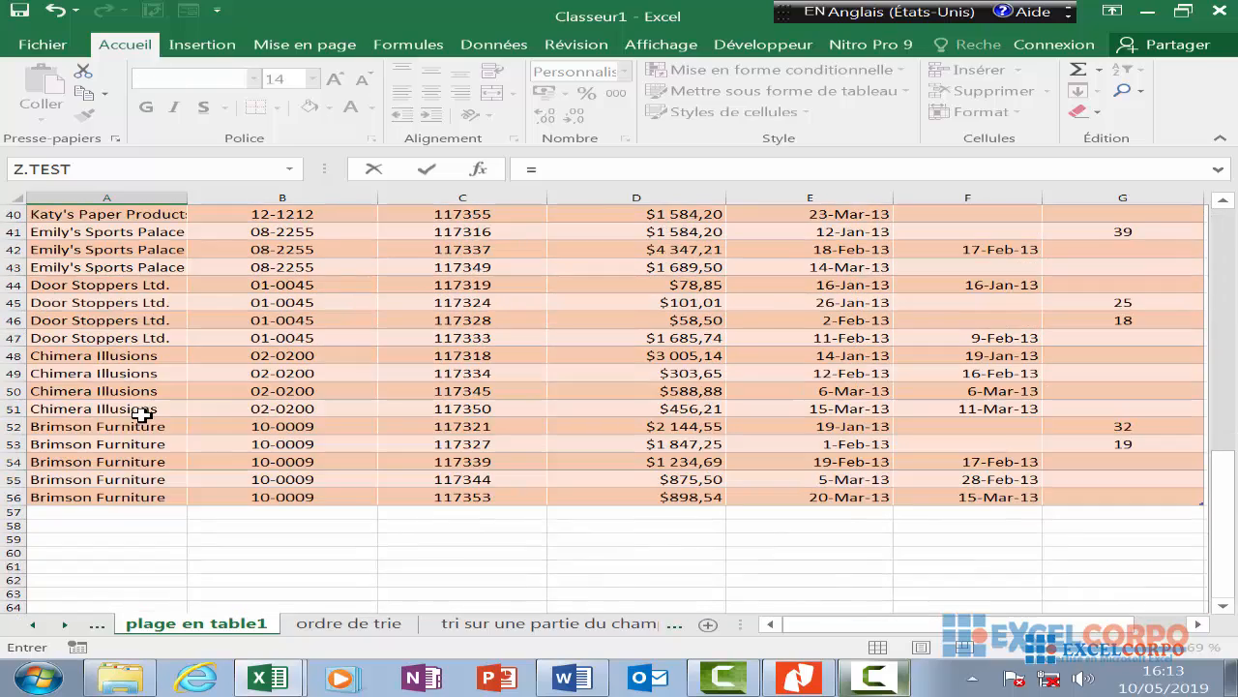
click(88, 427)
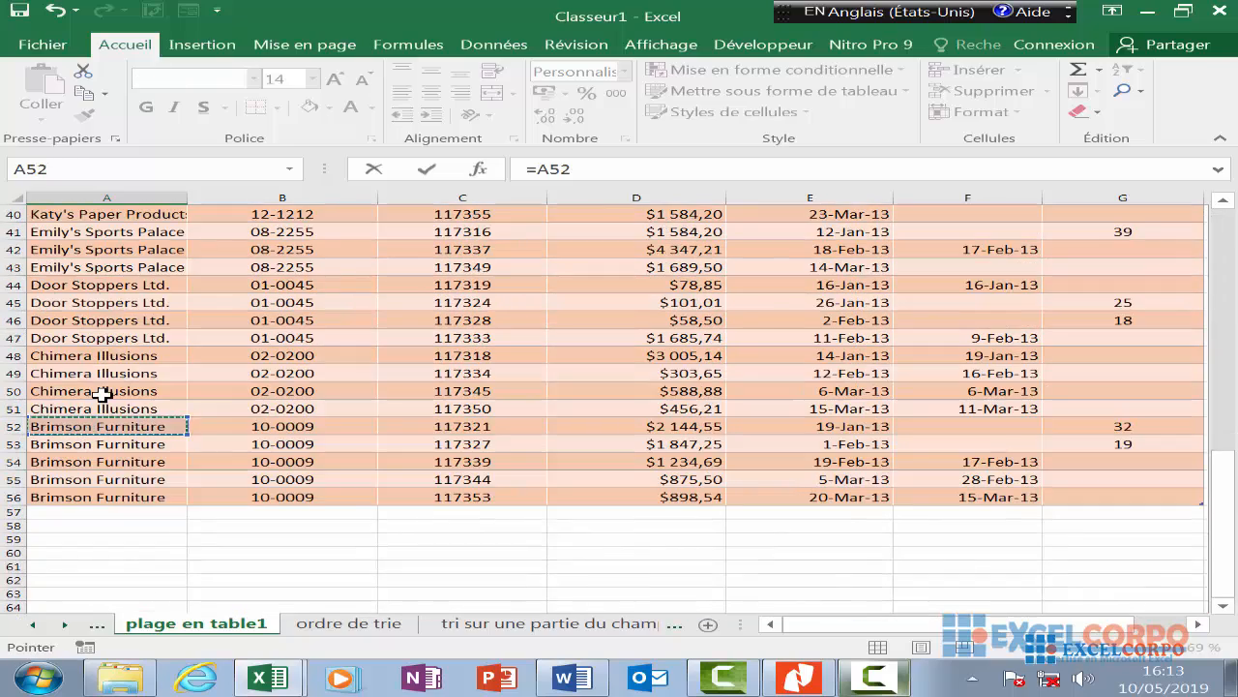
key(Return)
scroll(142, 264, up, 1)
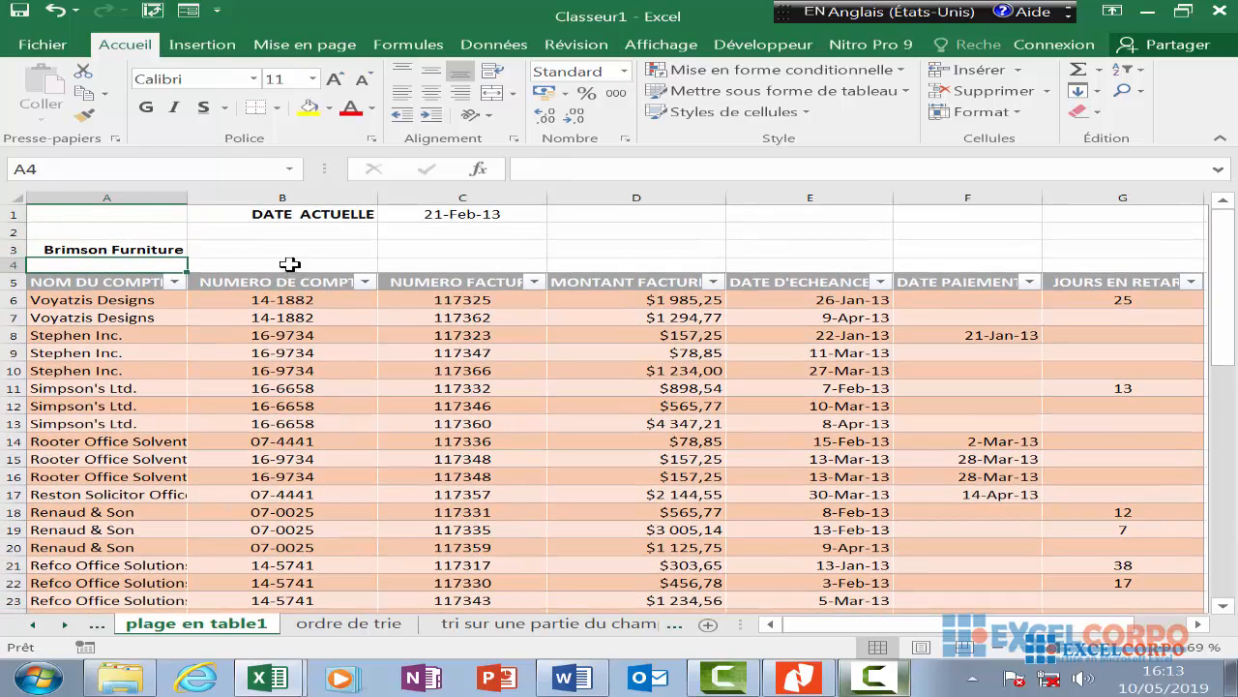
- Enter the criteria >=1500 in D3 above MONTANT FACTURE and >10 in G3 above the days-late column
mouse_move(795, 685)
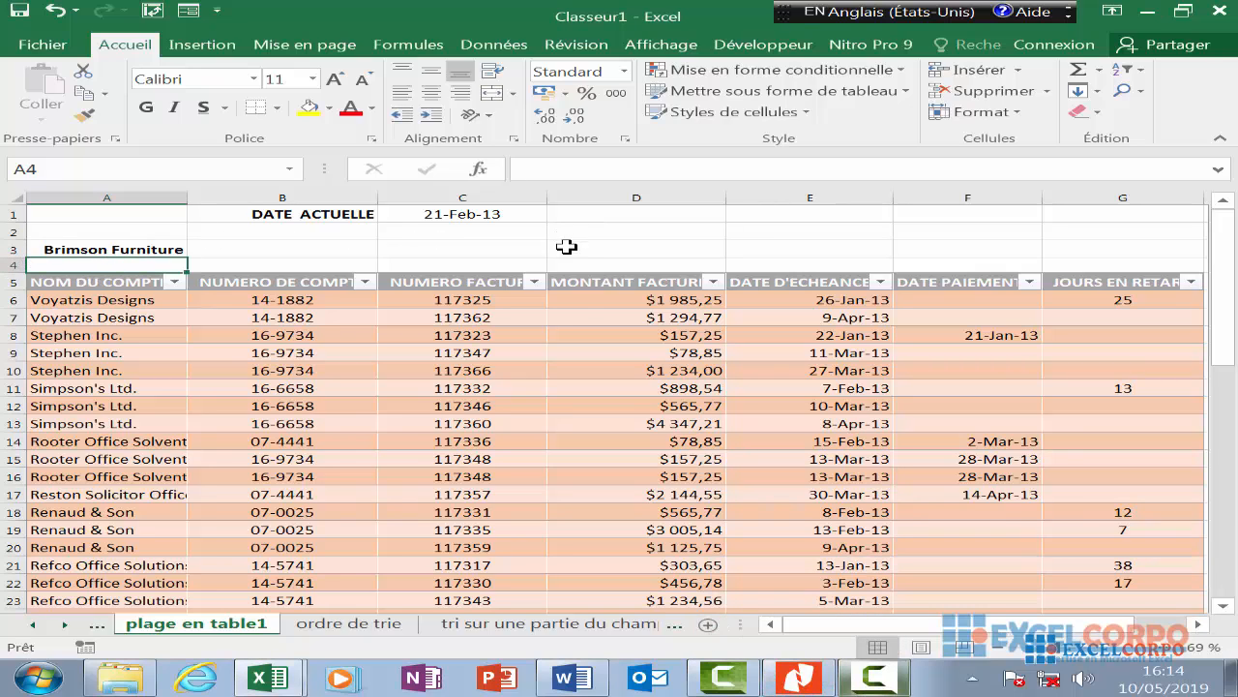
click(607, 248)
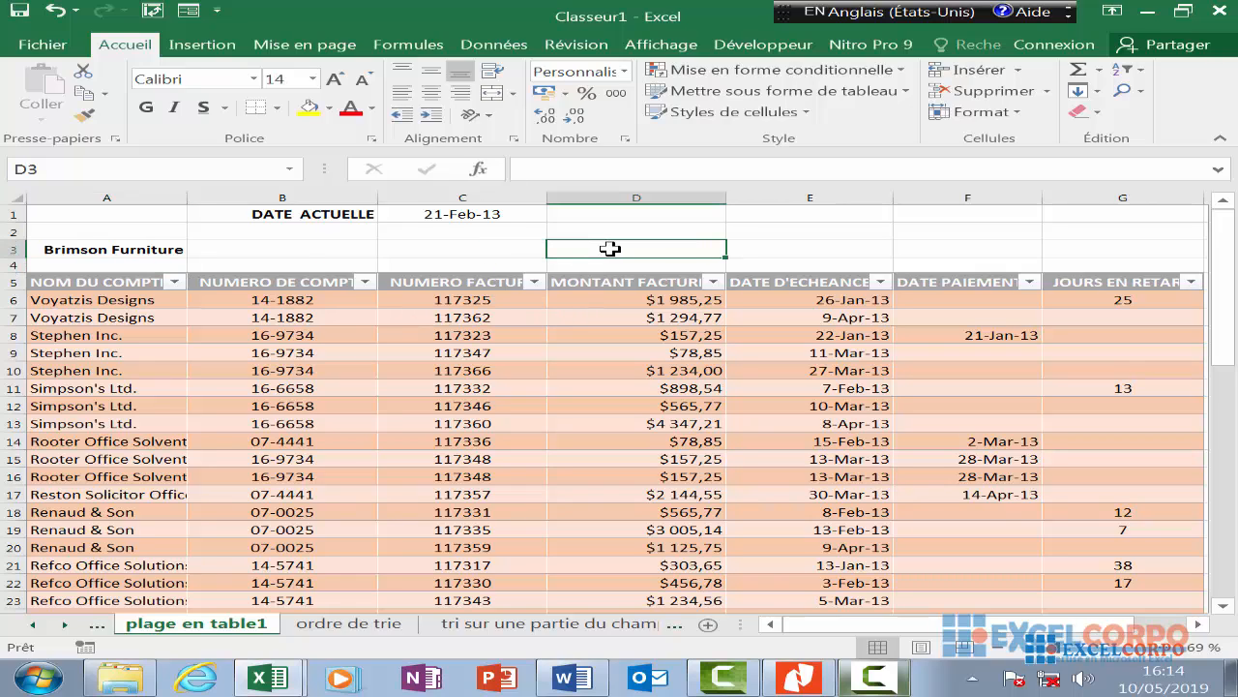
text(>)
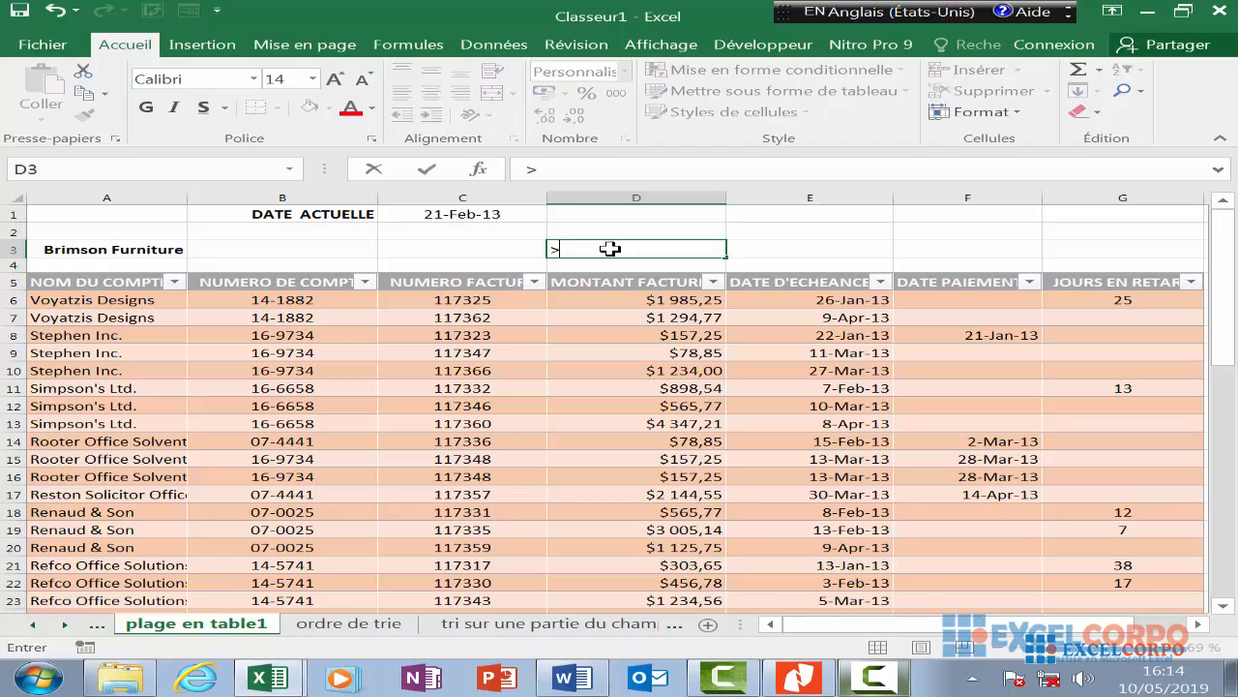
text(=1500)
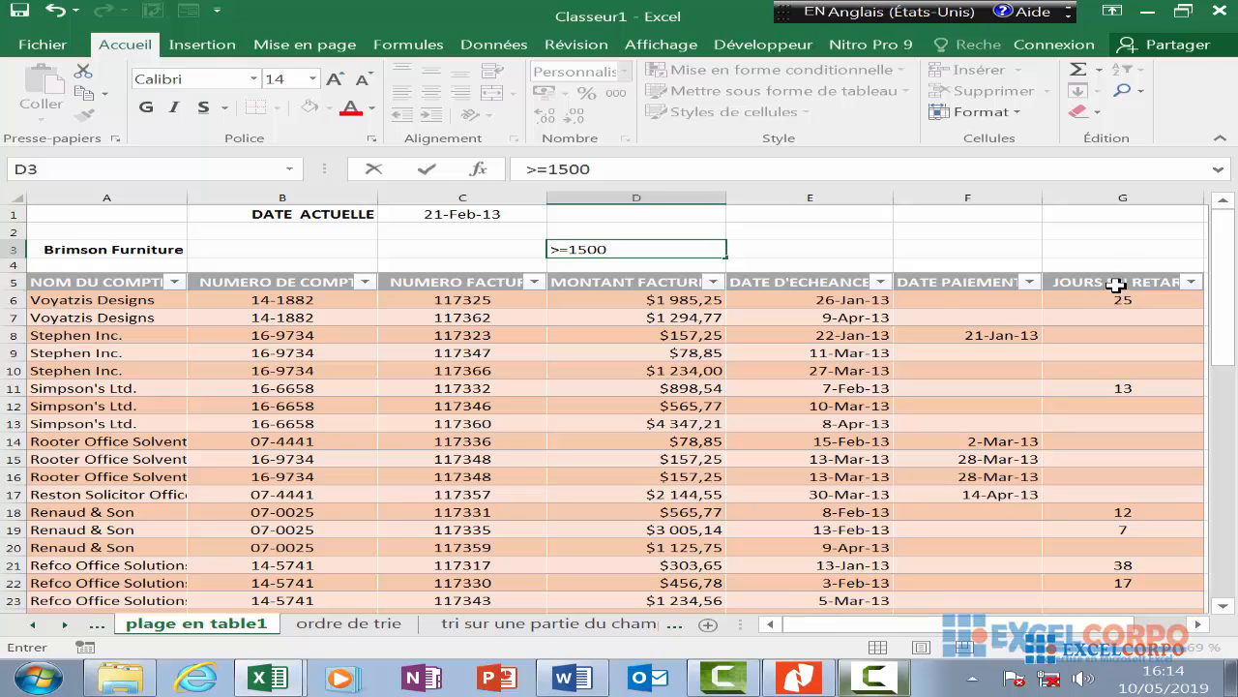
click(1113, 250)
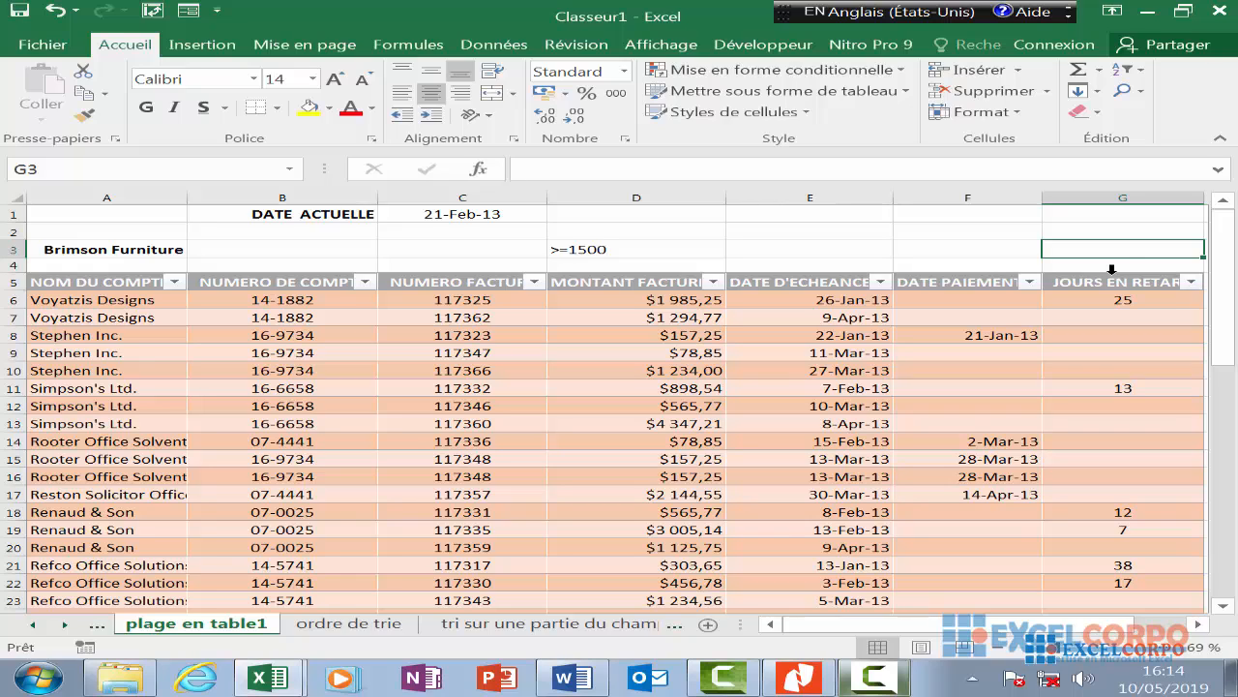
text(>)
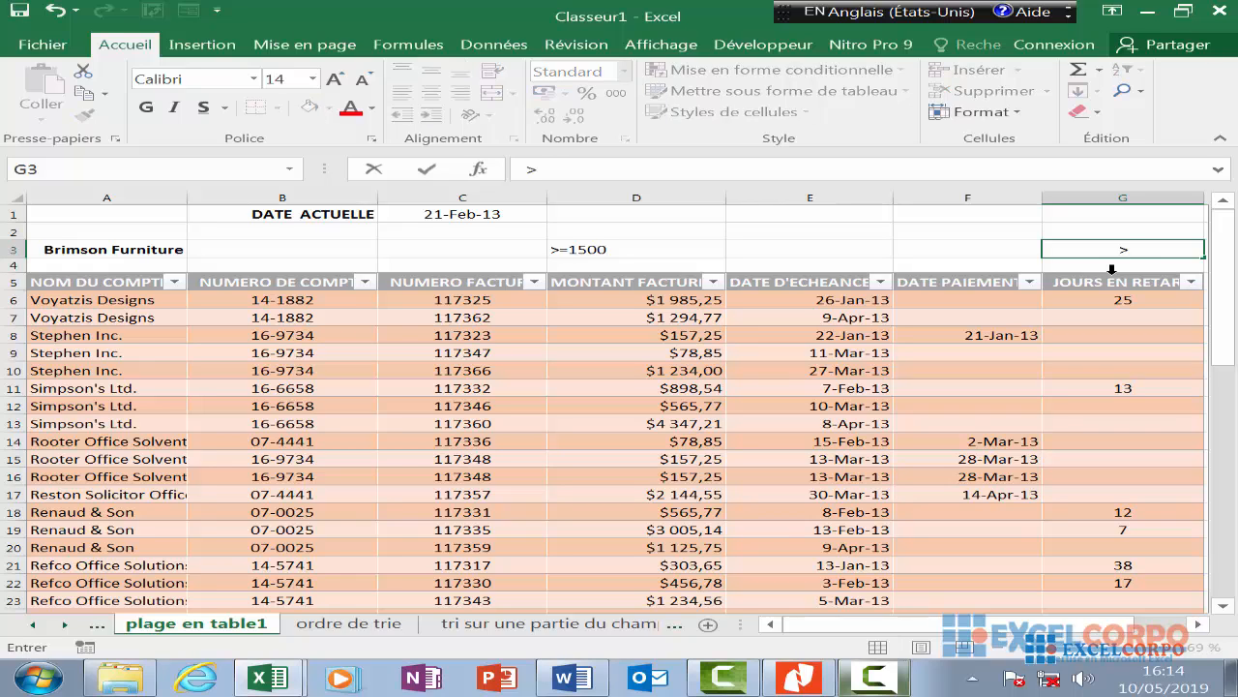
text(10)
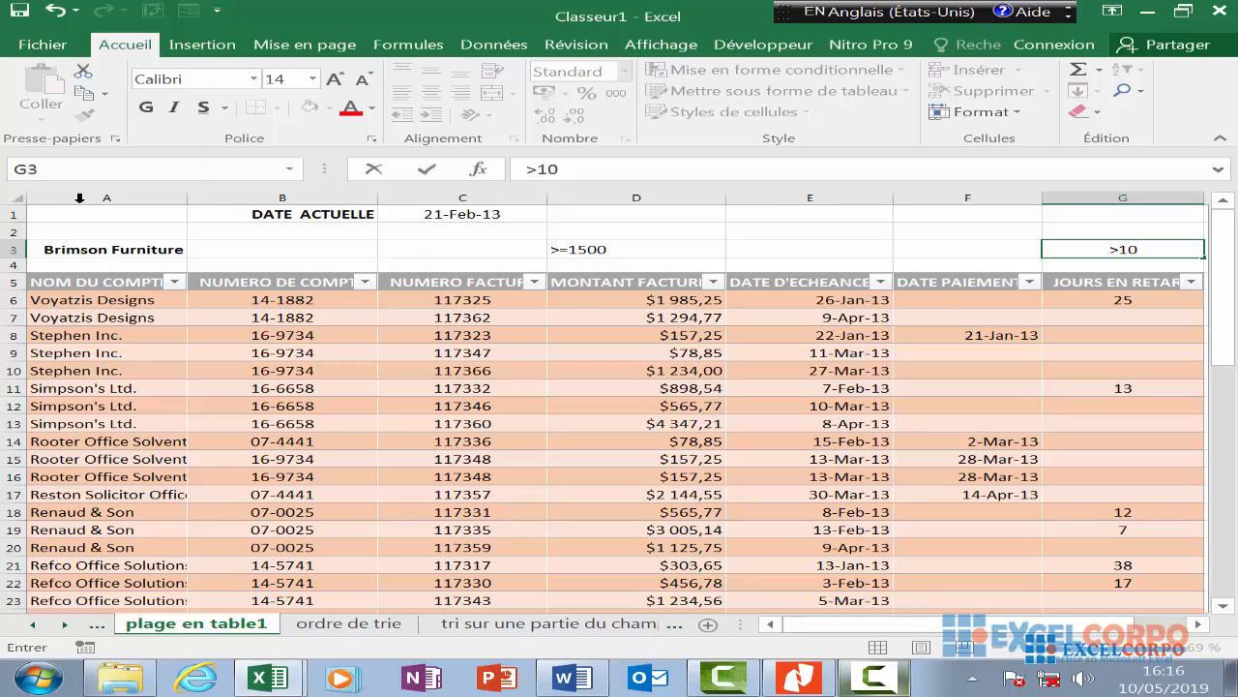
click(117, 247)
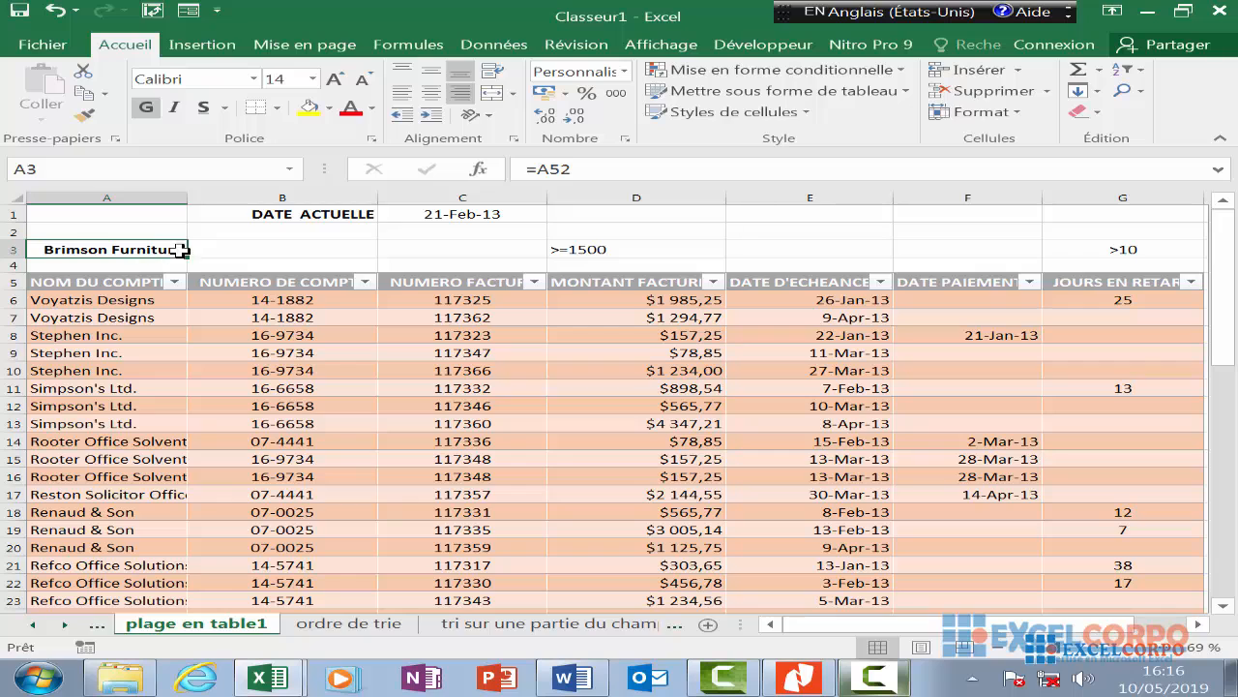
click(876, 677)
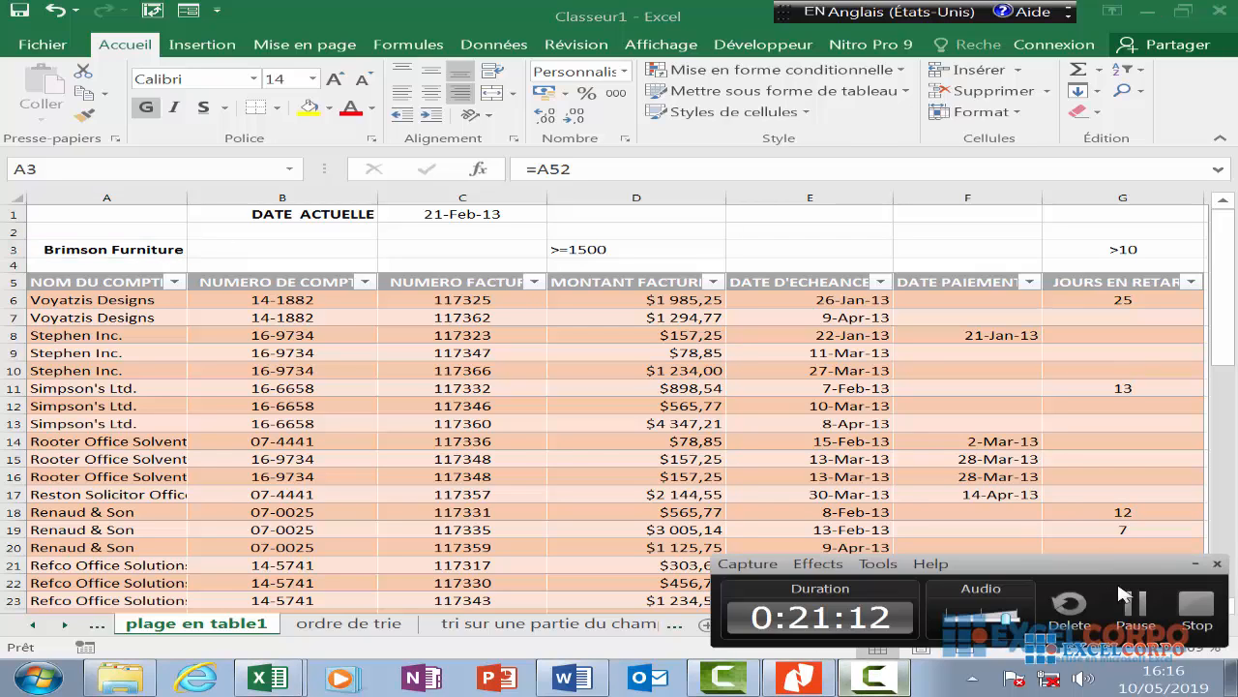
click(1137, 609)
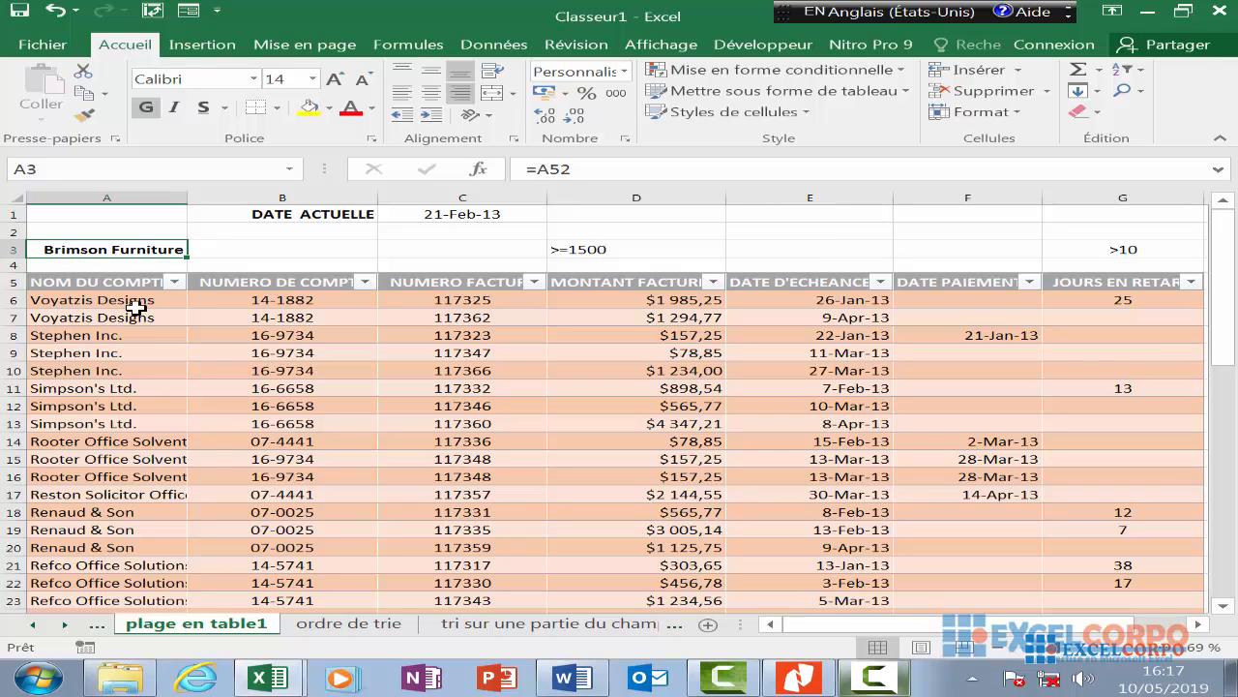
- Link cell A2 to the table's NOM DU COMPTE header with =Tableau14[[#En-têtes];[NOM DU COMPTE]]
click(109, 231)
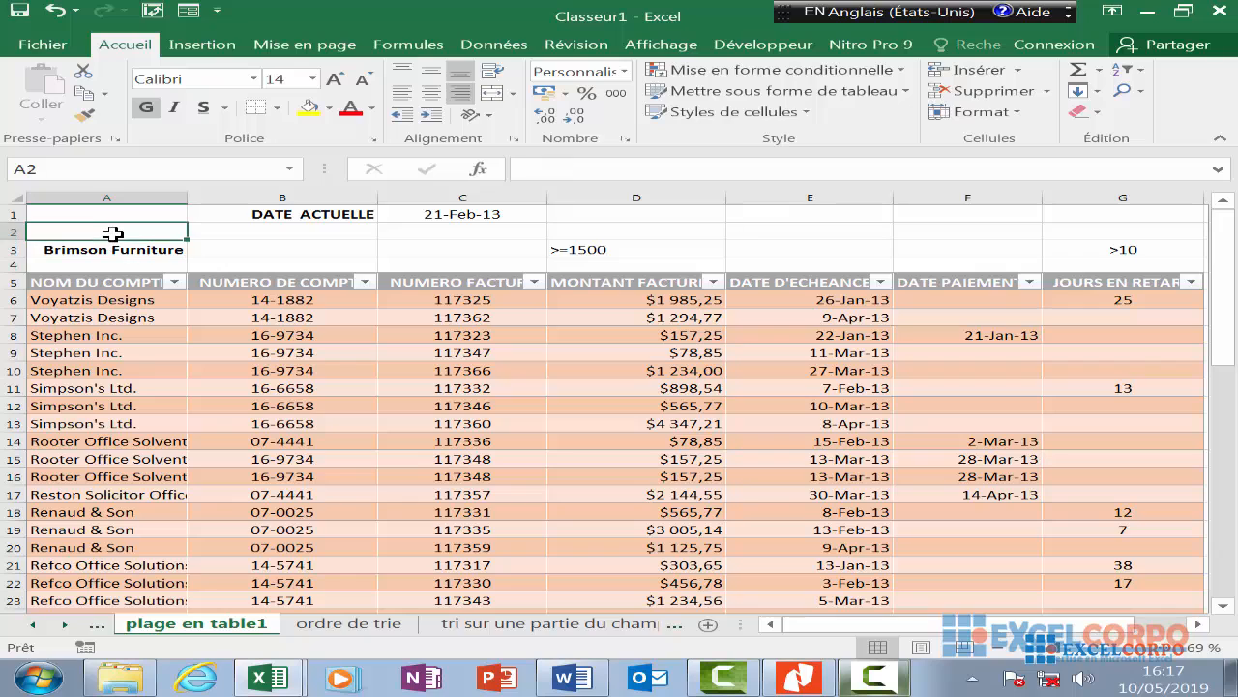
text(=)
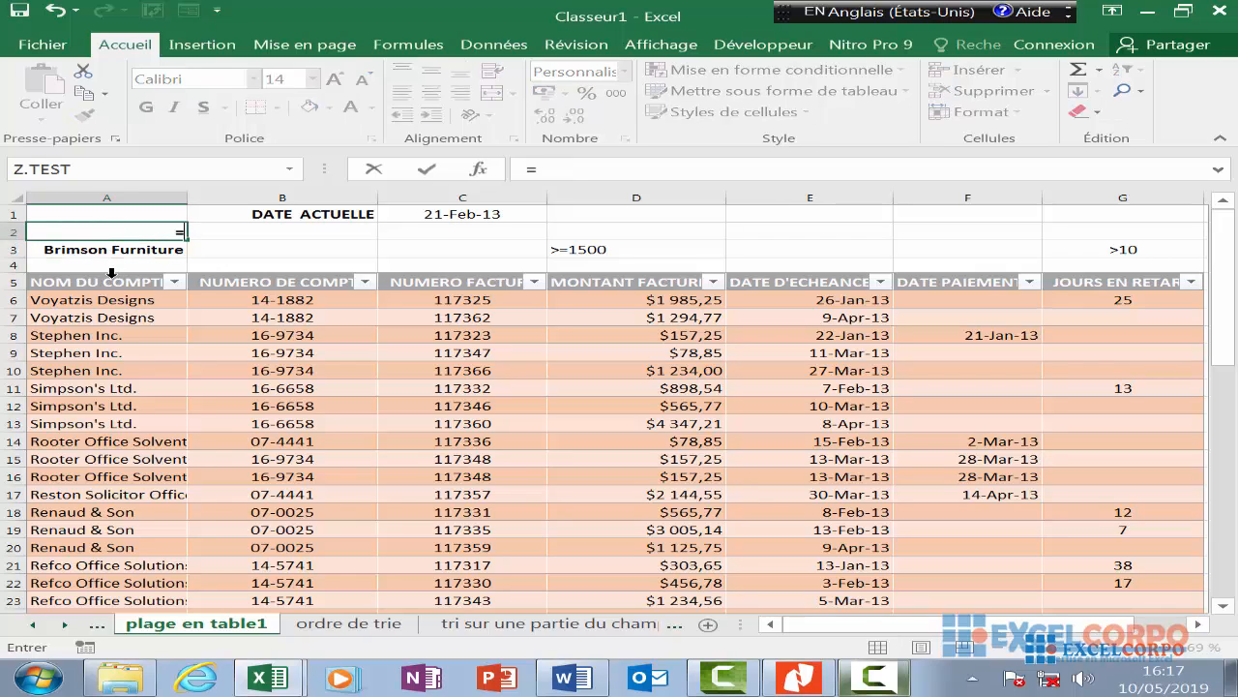
click(108, 282)
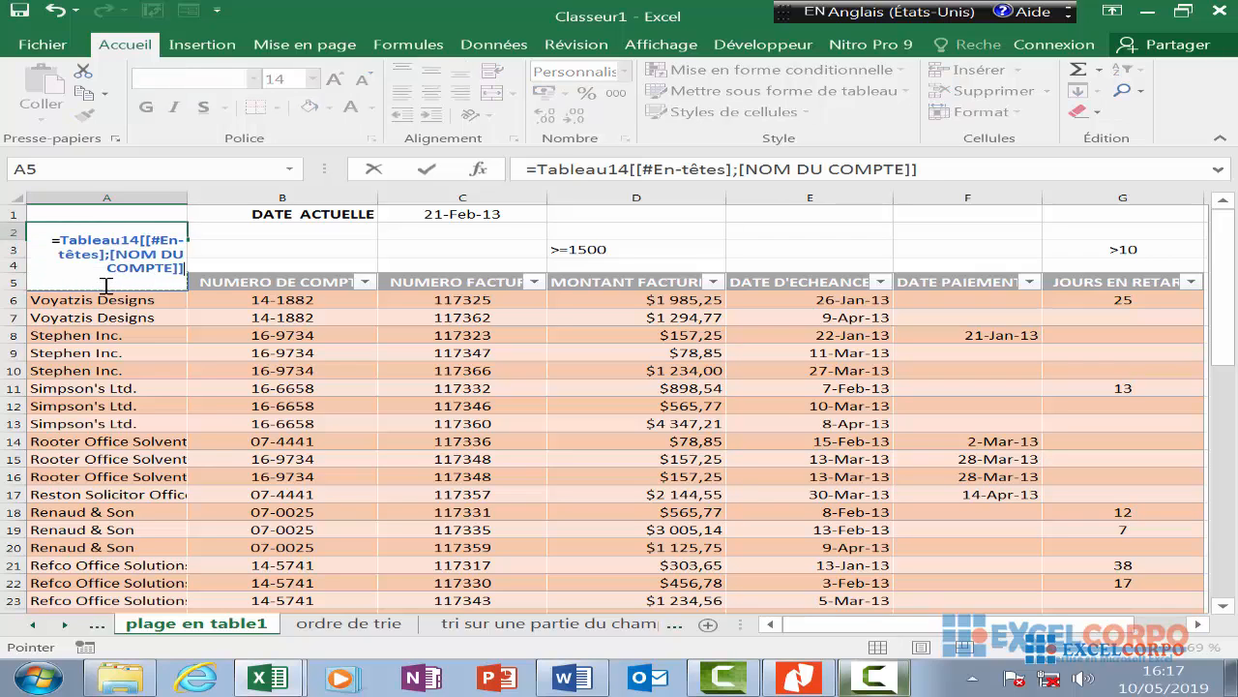
key(Return)
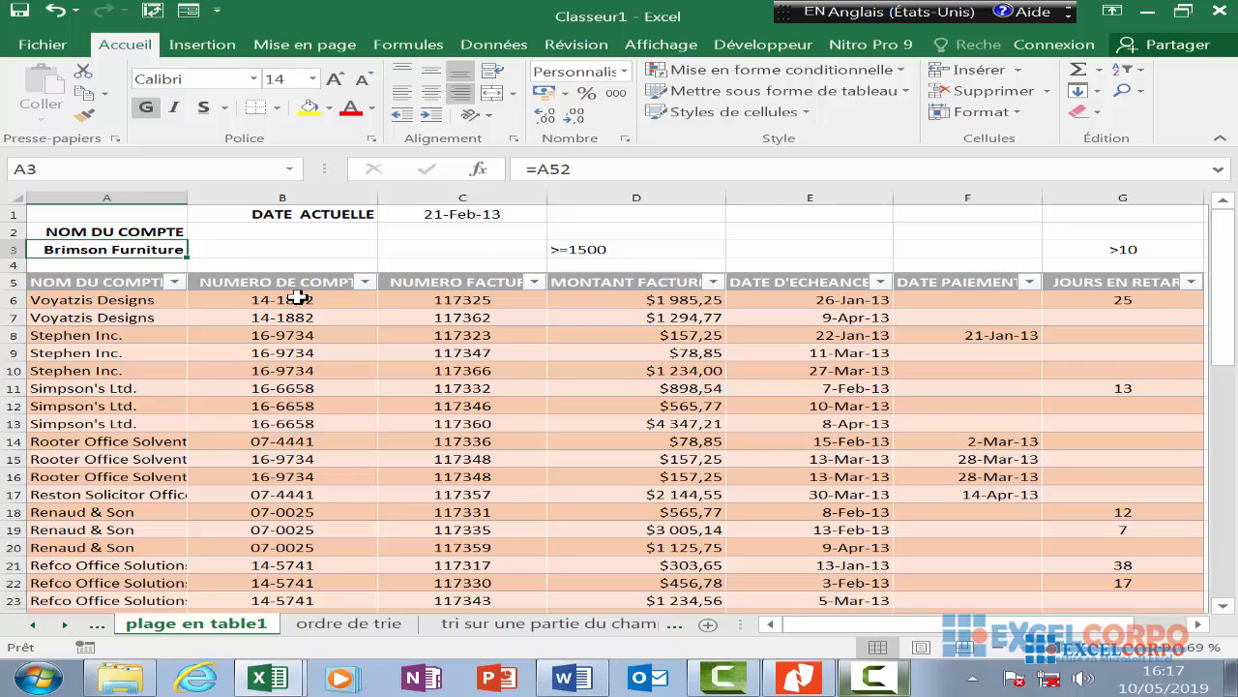
click(316, 232)
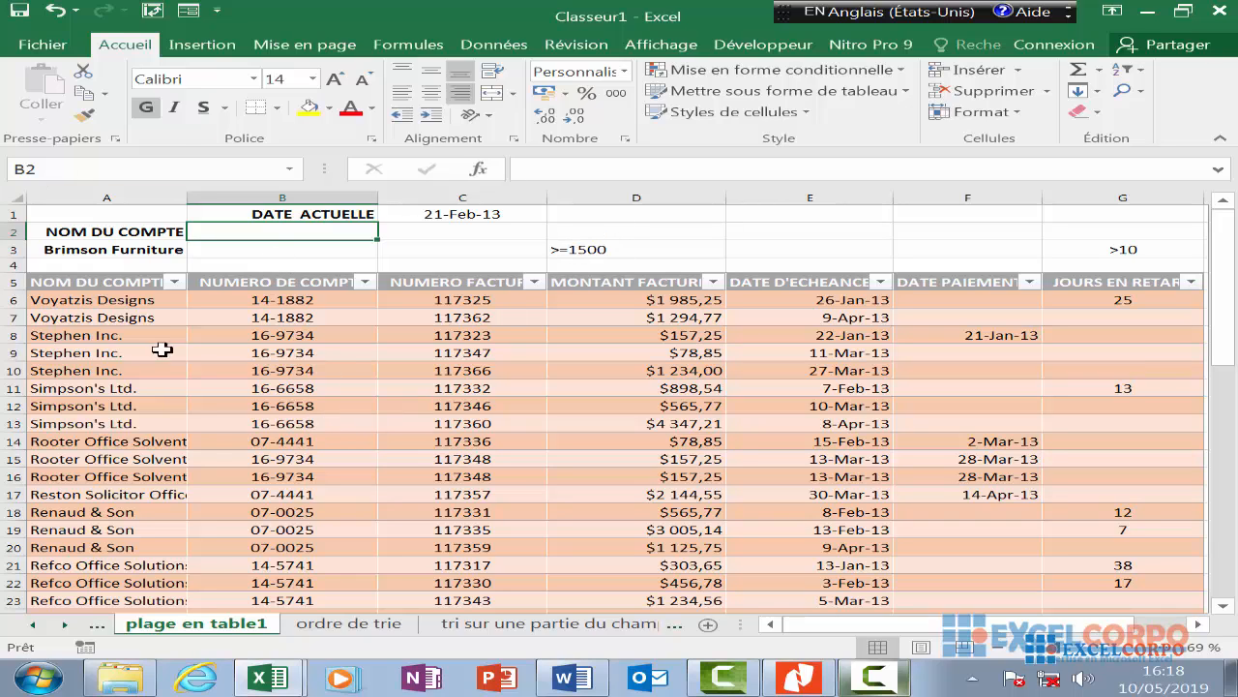
click(60, 250)
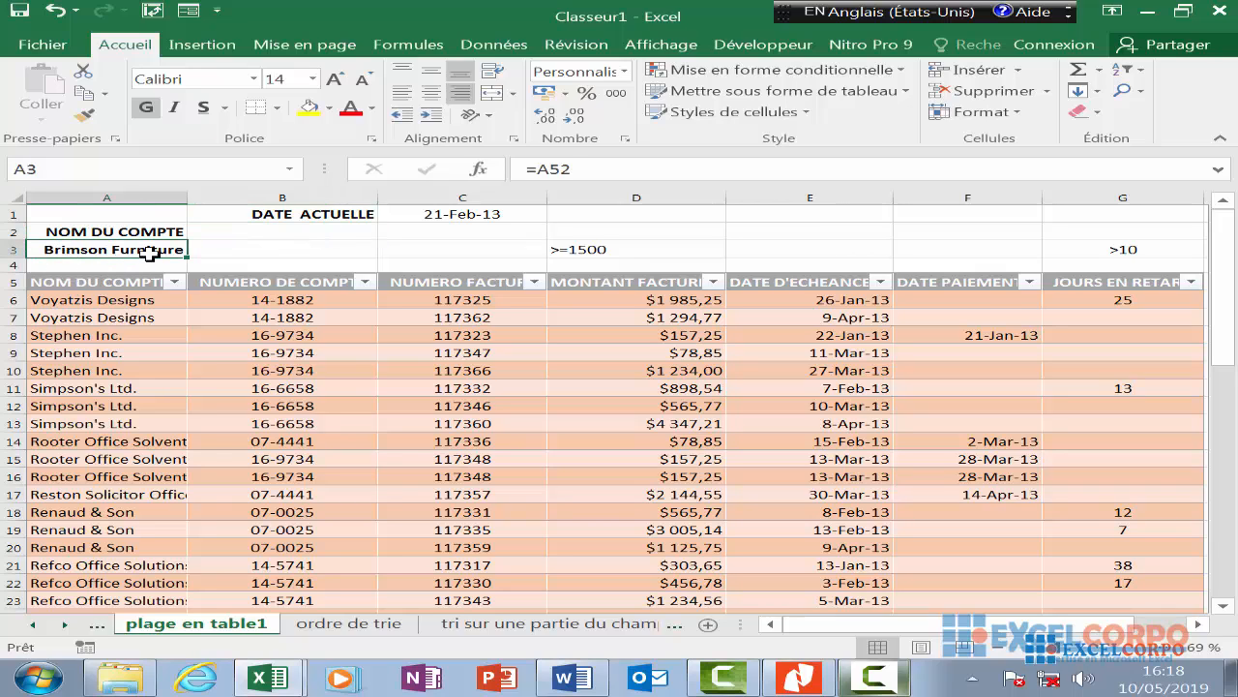
click(608, 251)
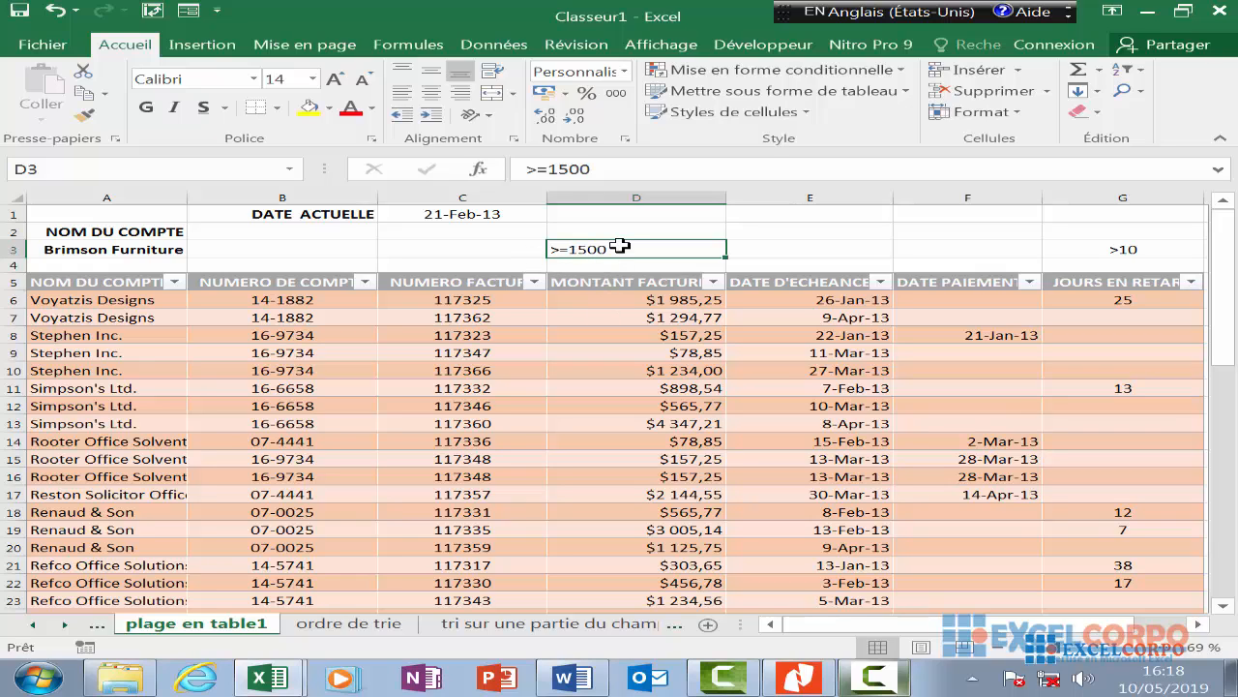
click(1123, 252)
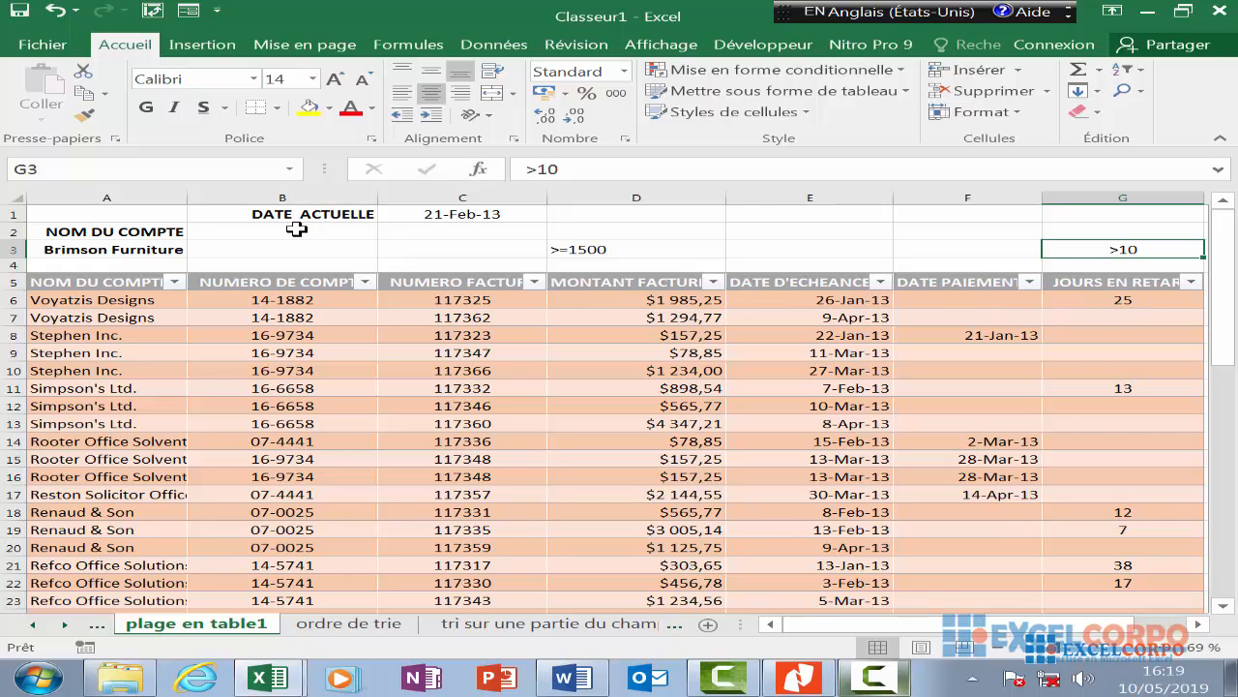
click(260, 234)
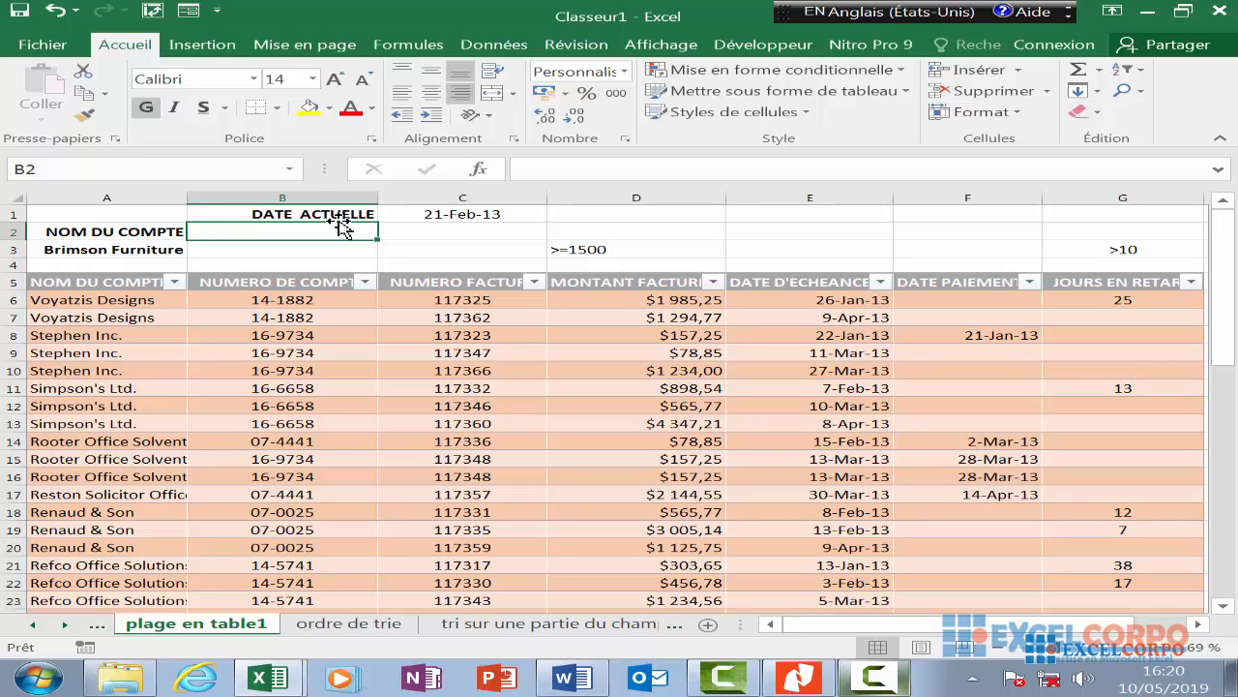
click(120, 230)
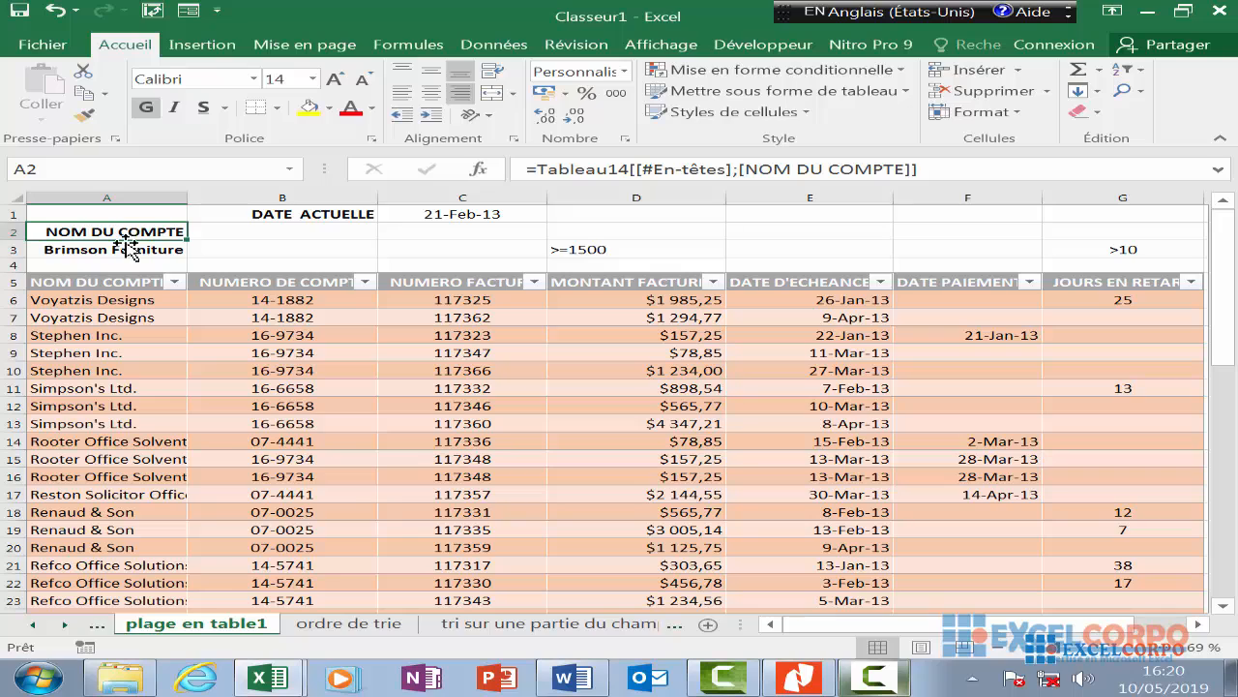
- Link cells B2 and C2 to the table's NUMERO DE COMPTE and NUMERO FACTURE headers with Tableau14 header references
click(120, 283)
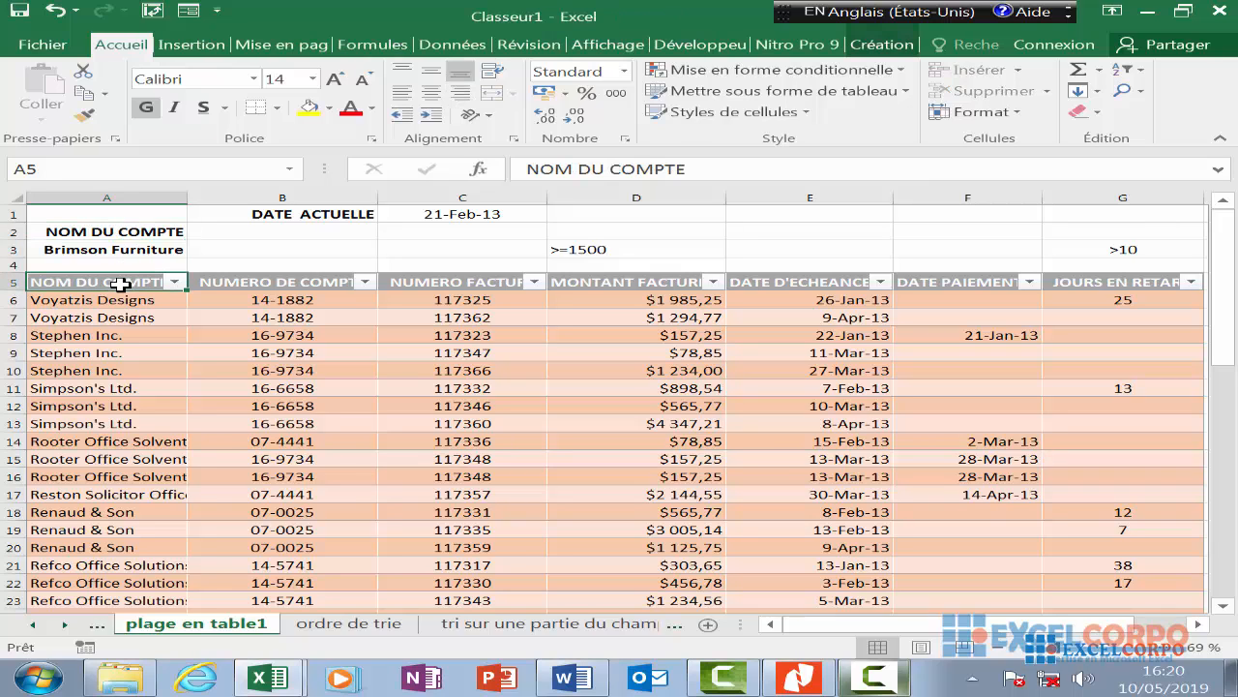
click(272, 235)
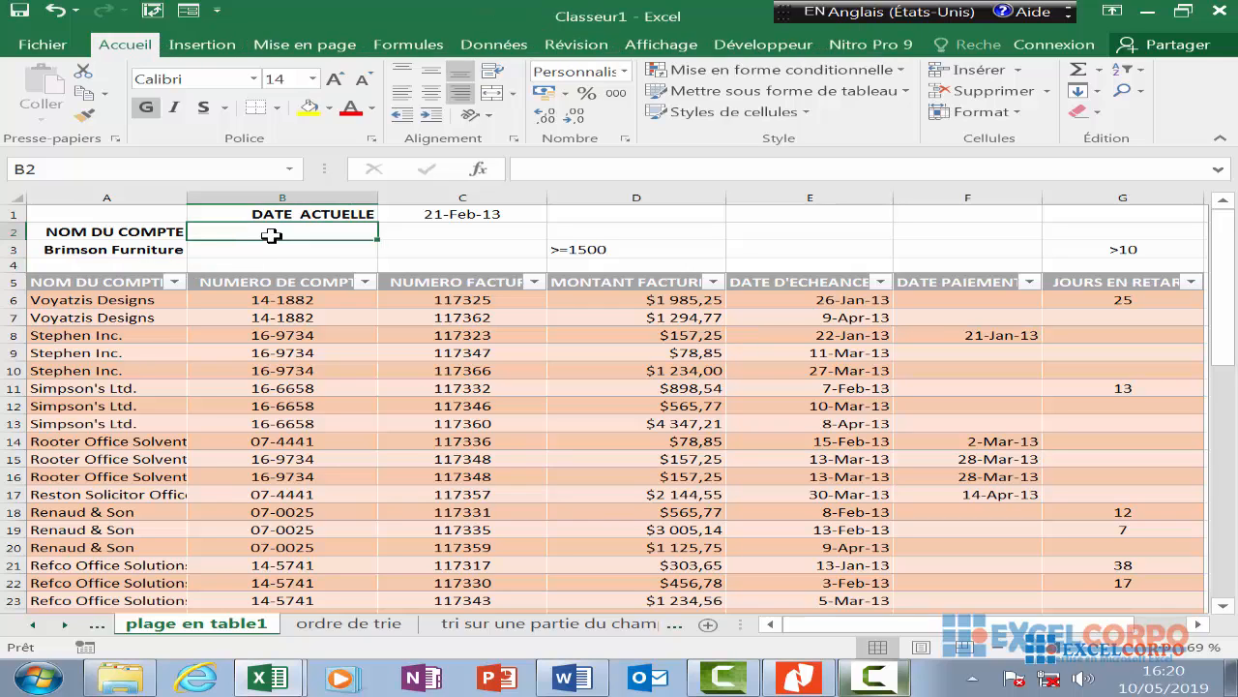
text(=)
click(261, 281)
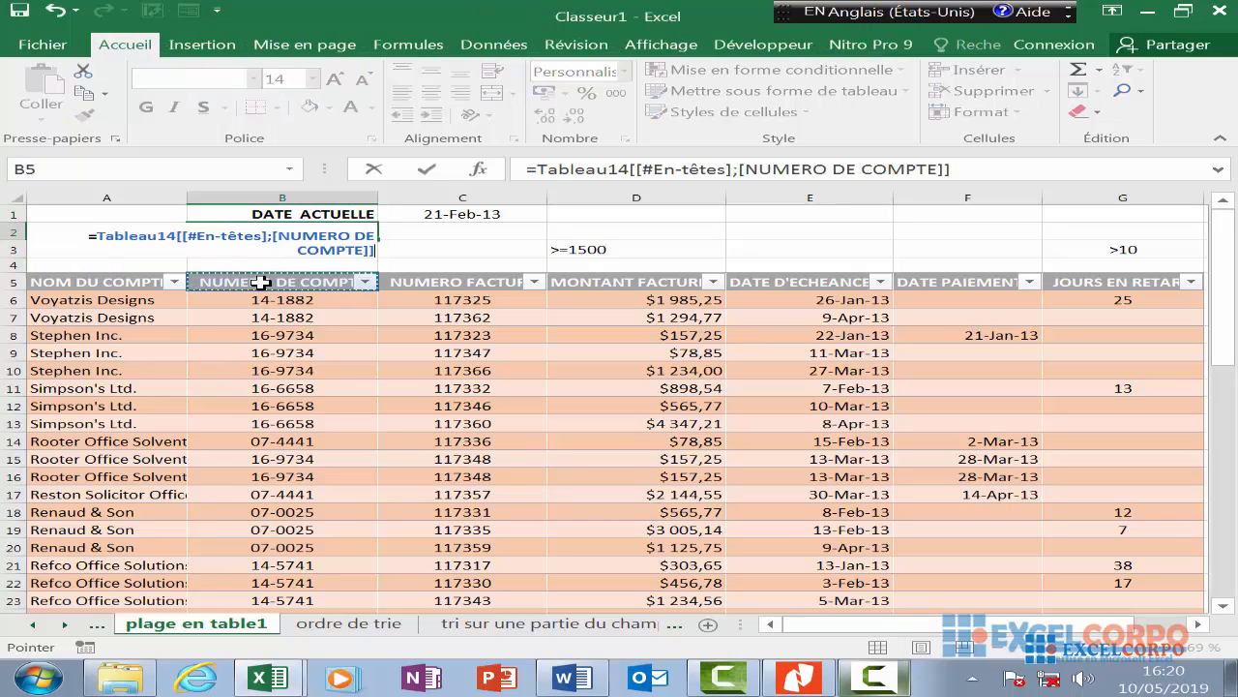
key(Return)
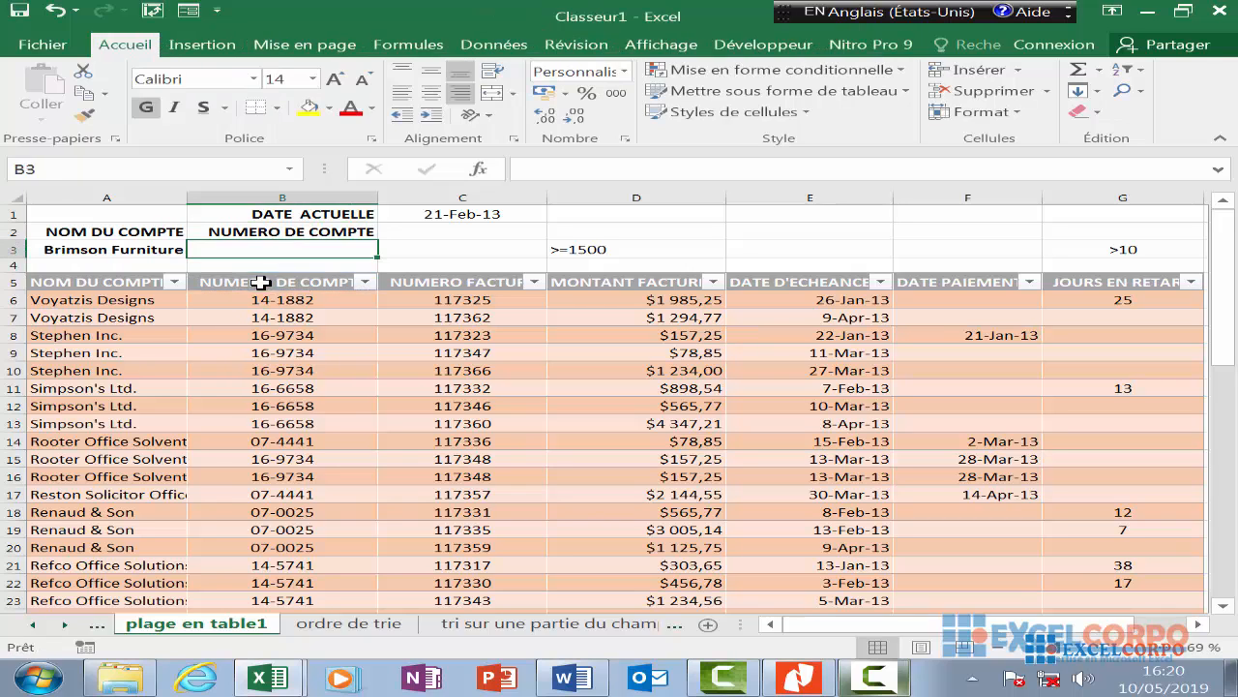
click(490, 237)
text(=)
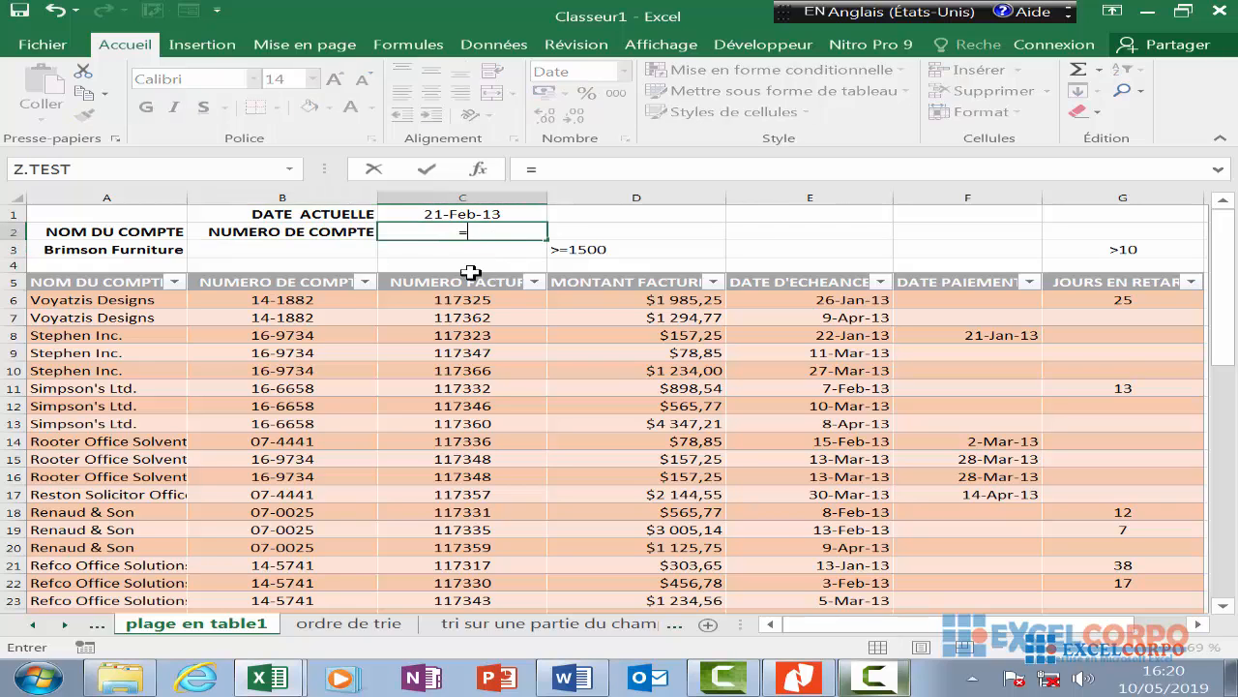
click(465, 281)
key(Return)
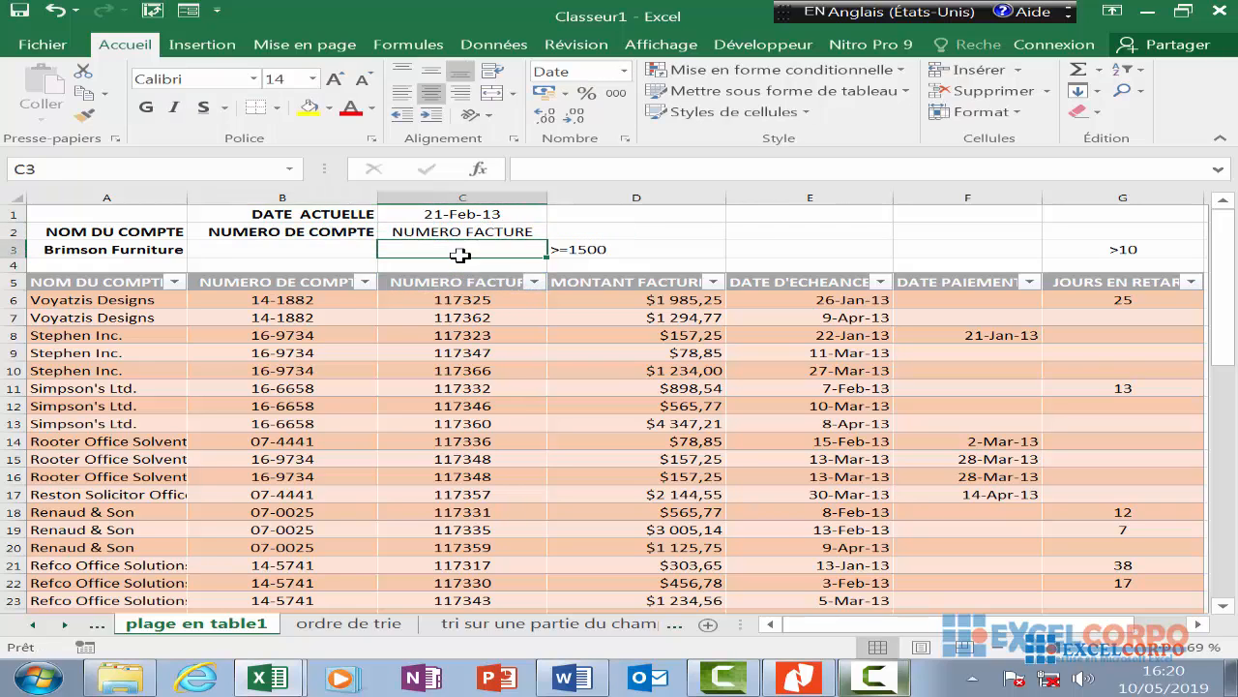
- Link cells D2 and E2 to the table's MONTANT FACTURE and DATE D'ECHEANCE headers
click(633, 232)
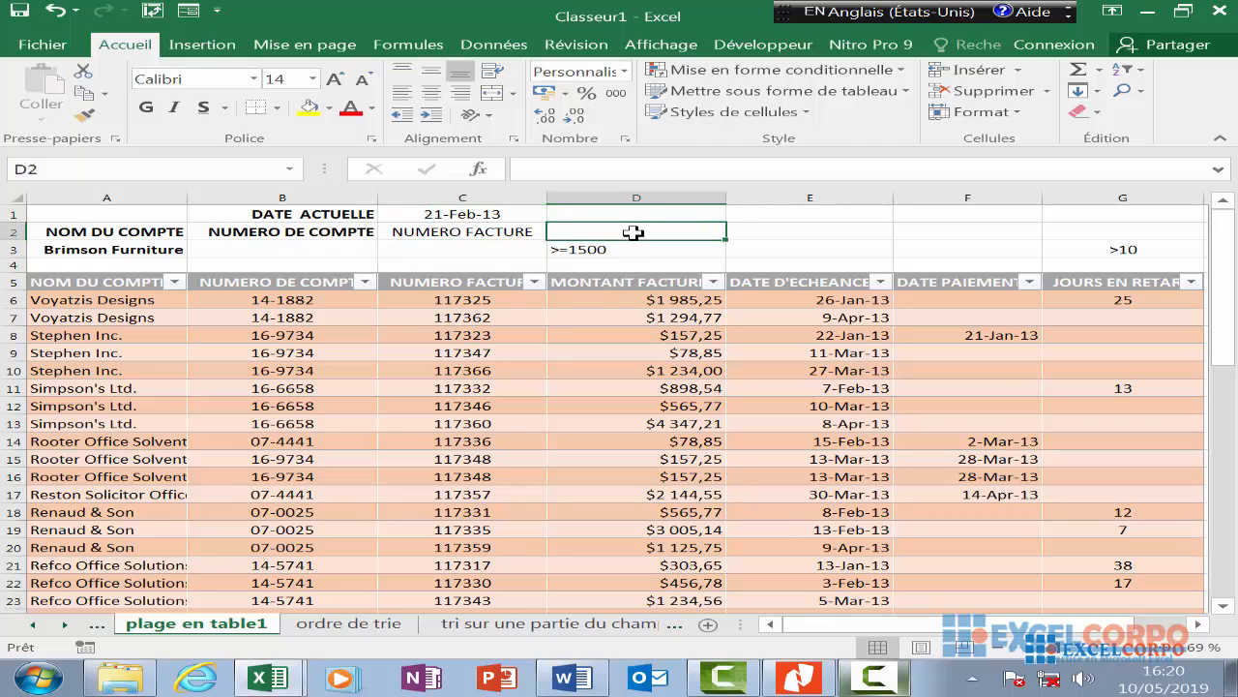
text(=)
click(654, 281)
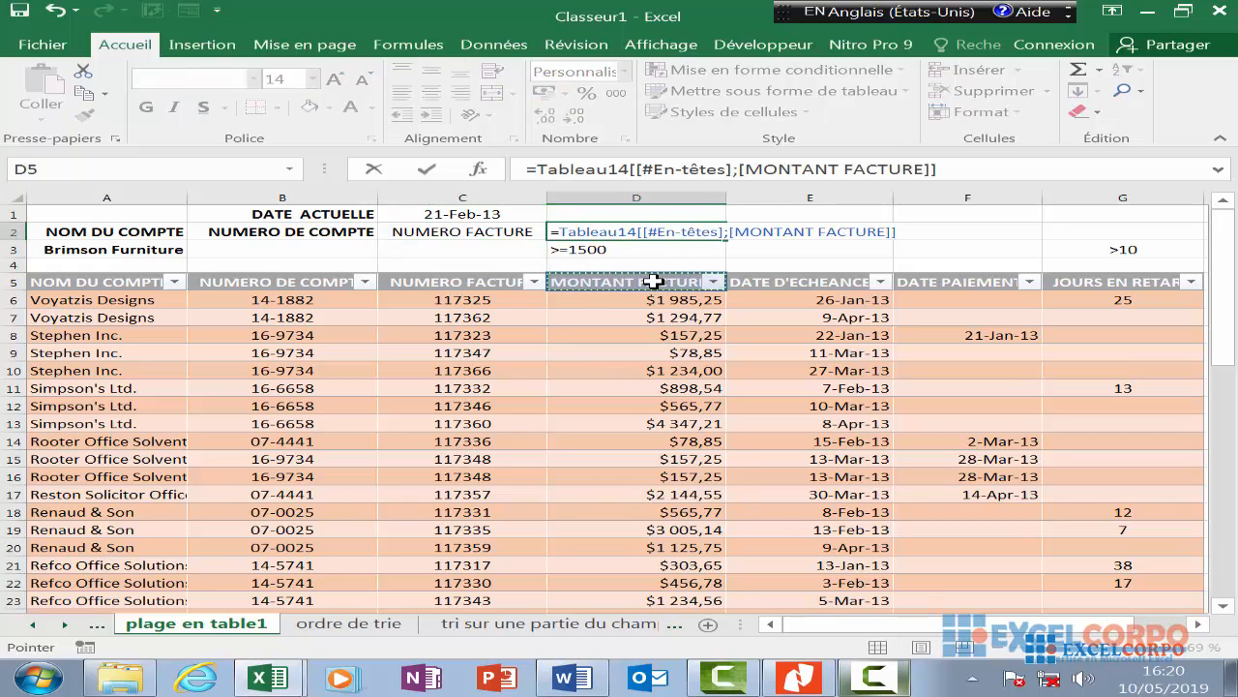
key(Return)
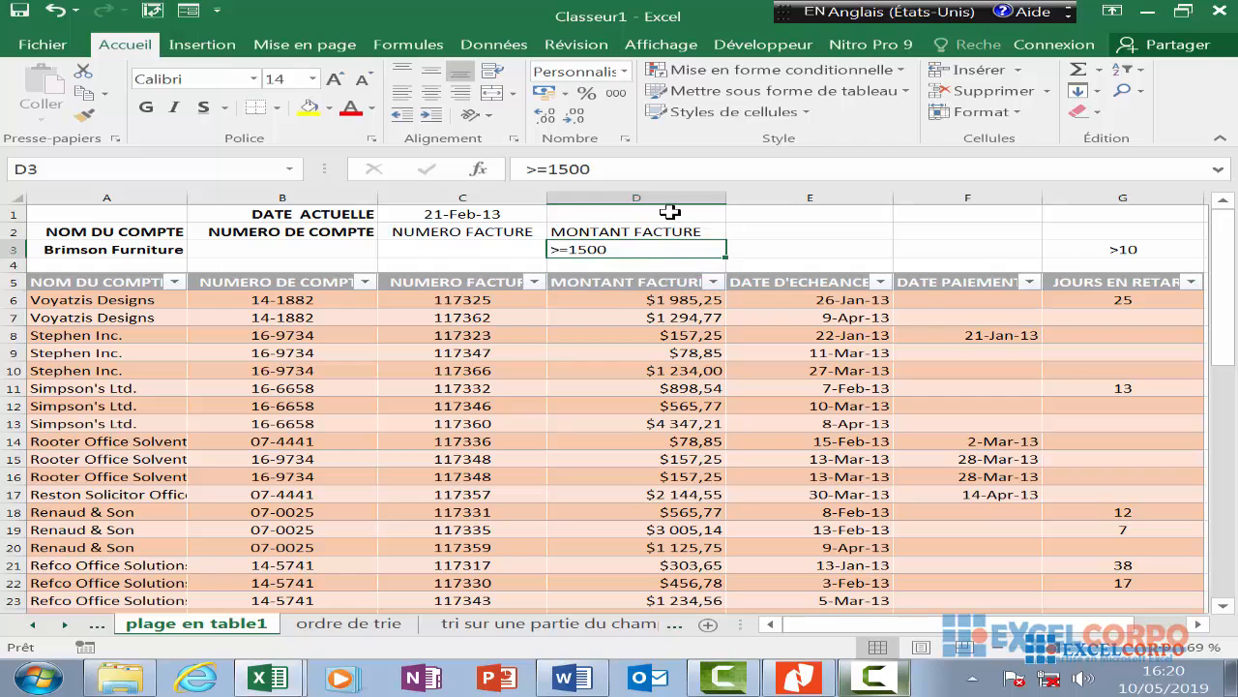
click(799, 237)
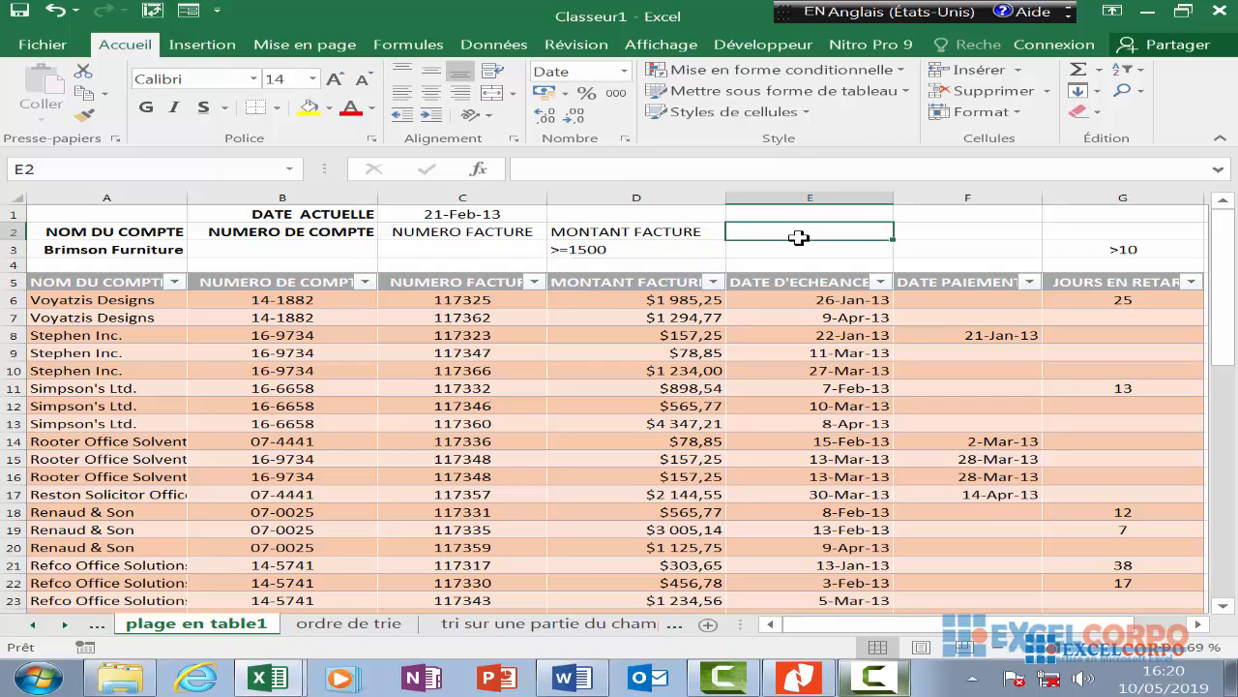
text(=)
click(803, 281)
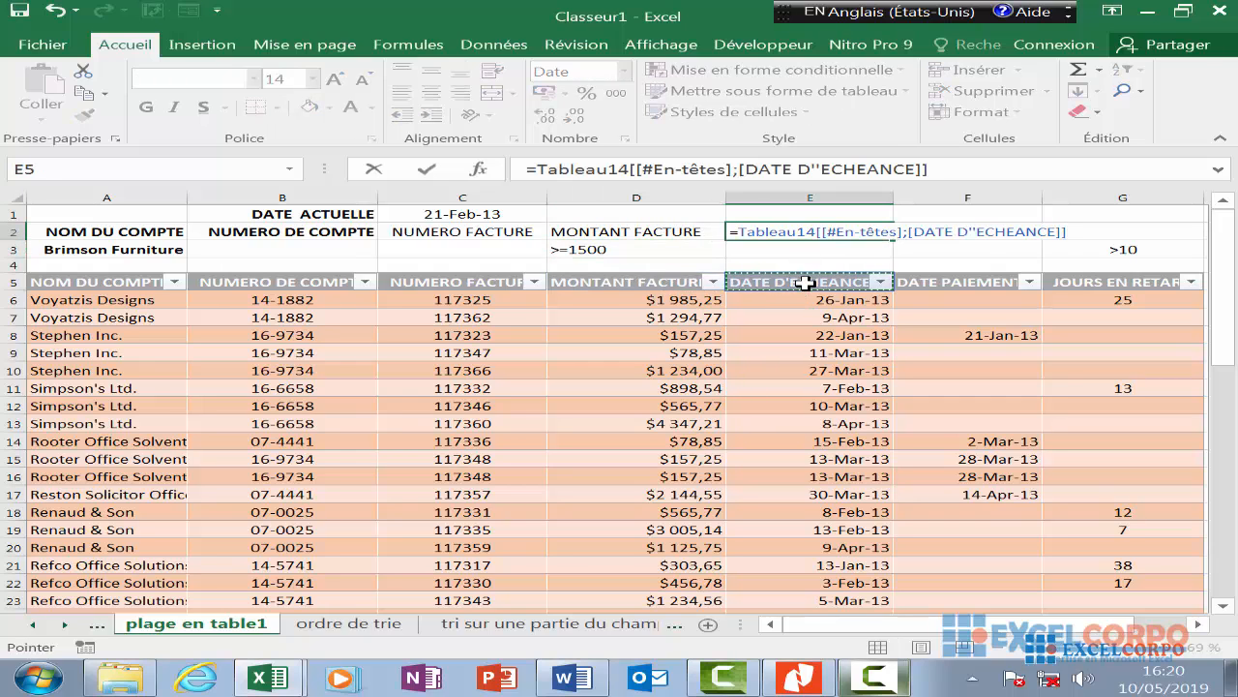
key(Return)
- Link cells F2 and G2 to the table's DATE PAIEMENT and JOURS EN RETARD headers
click(935, 232)
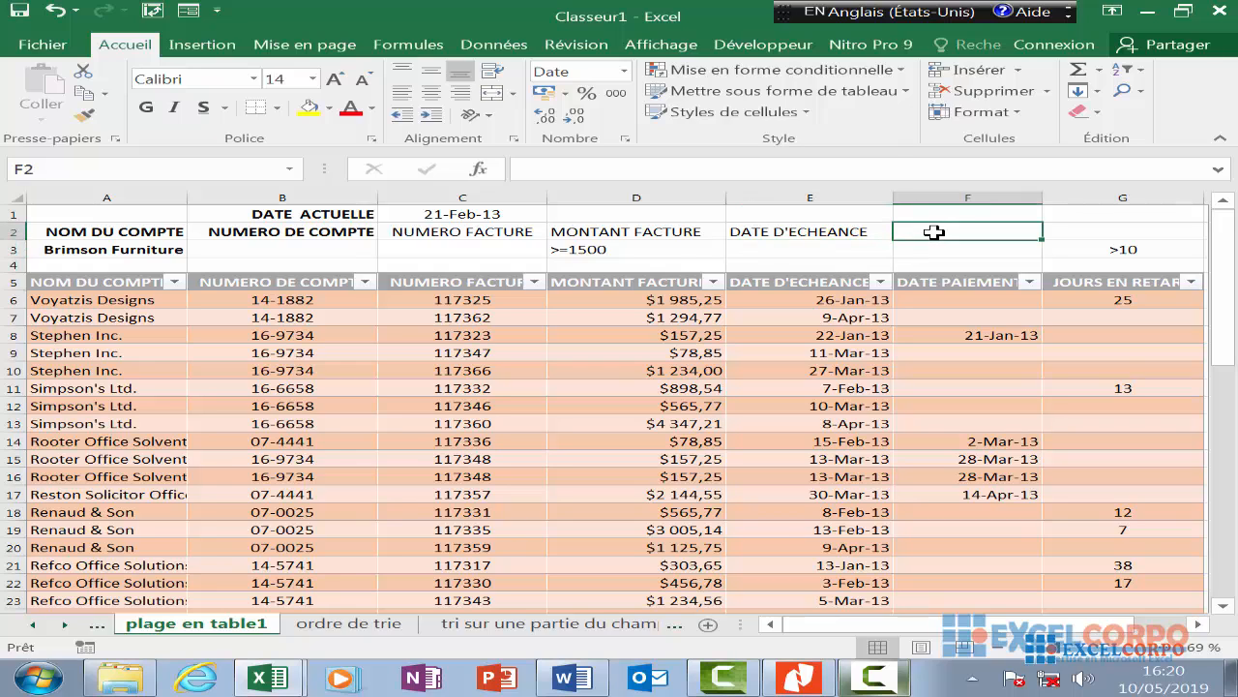
text(=)
click(934, 280)
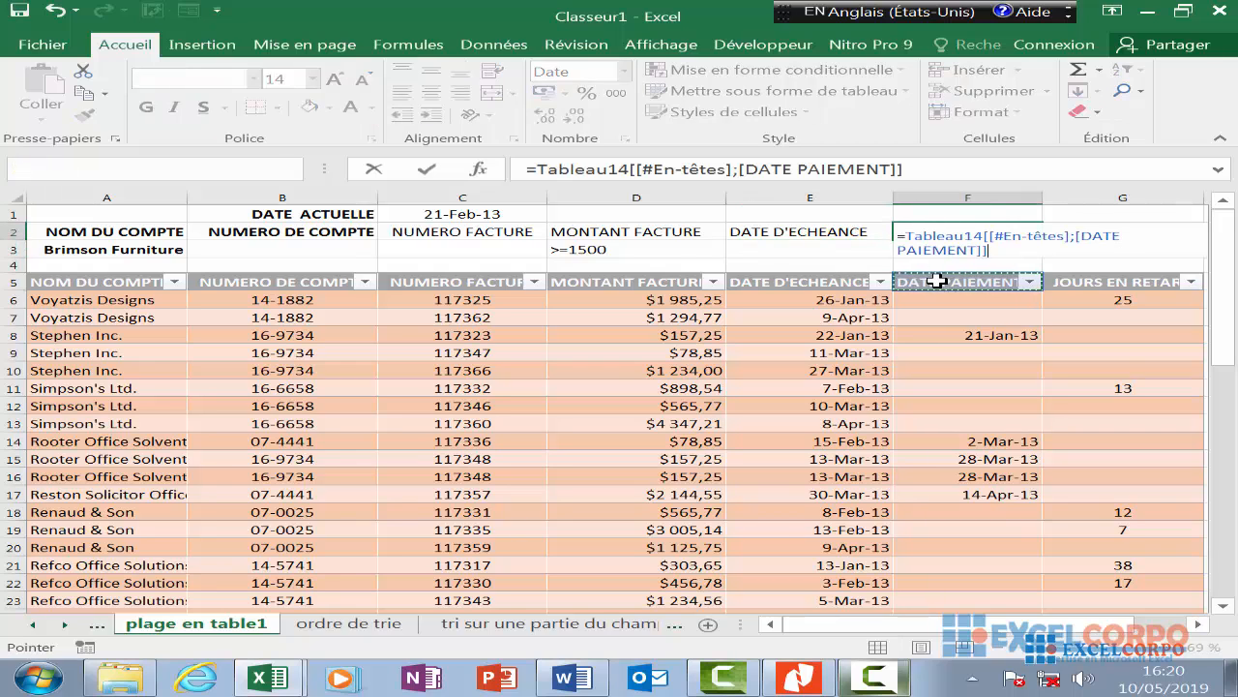
key(Return)
click(1162, 236)
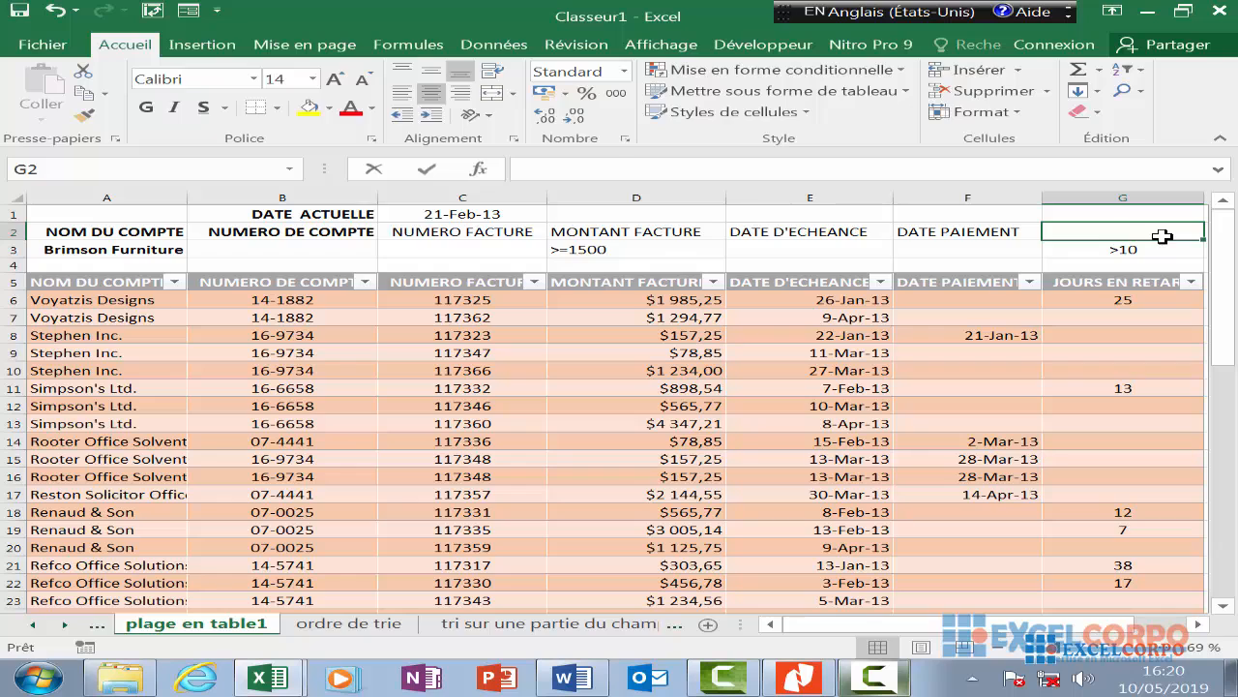
text(=)
click(1121, 281)
key(Return)
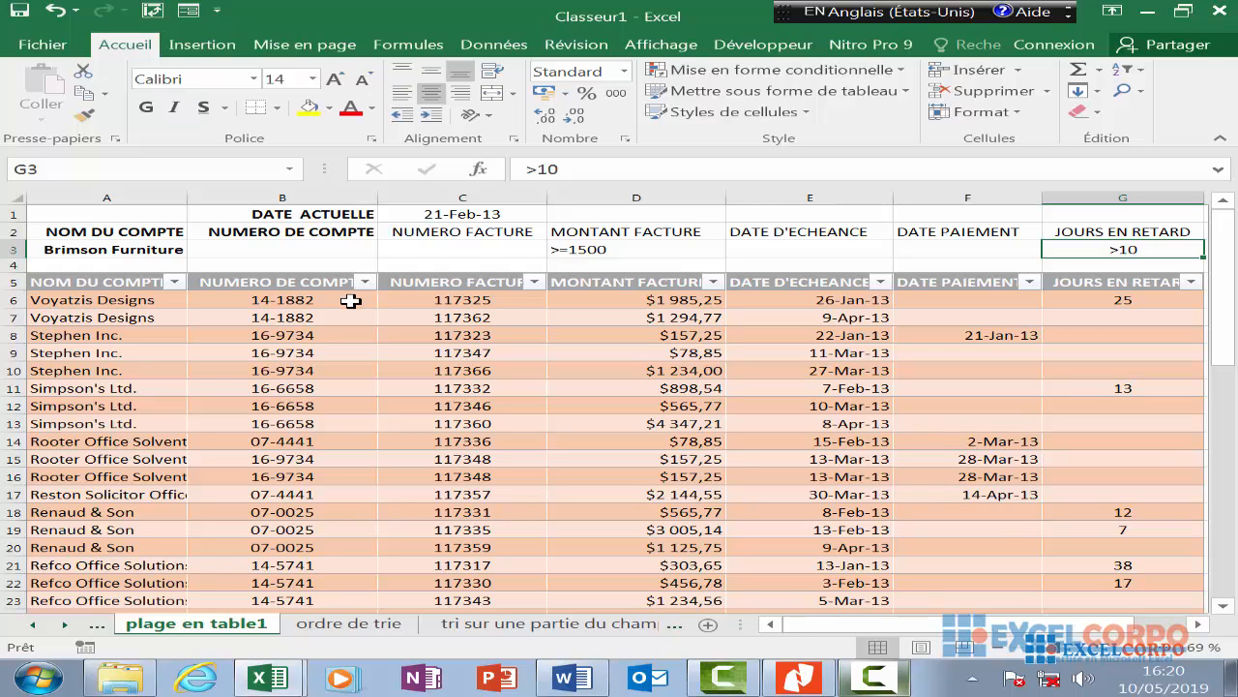
click(877, 673)
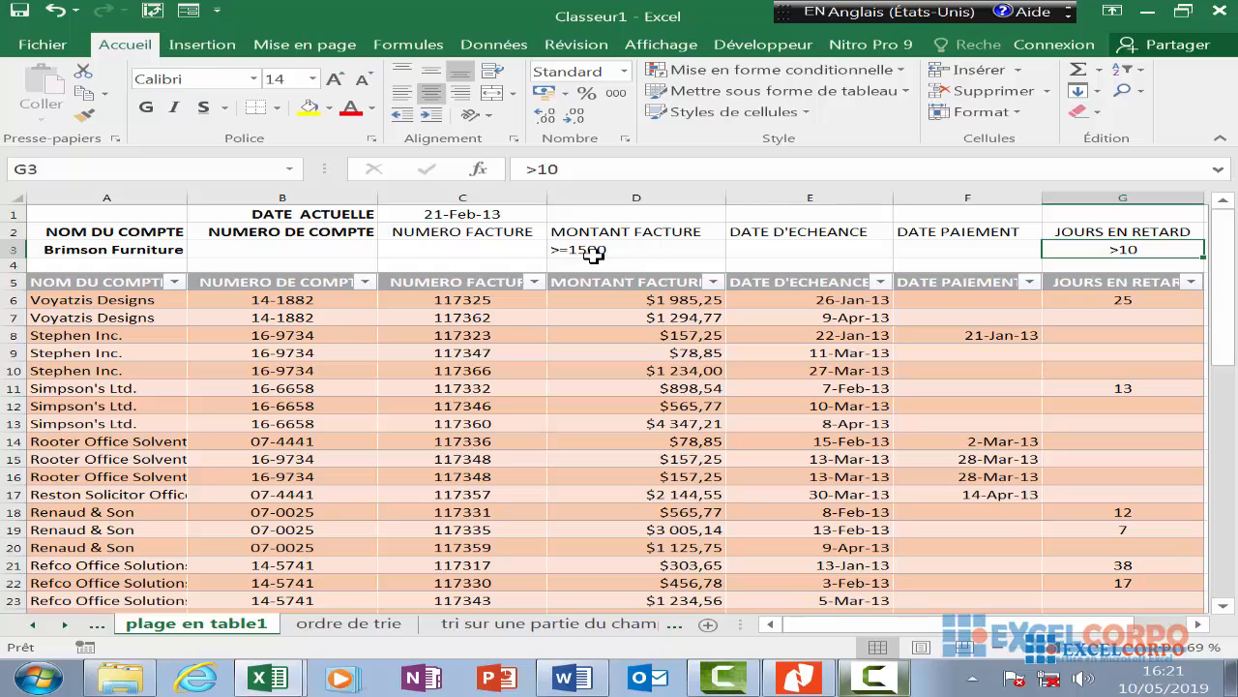
- Start an advanced filter on the invoice table and set its list range to the whole table, Tableau14[#Tout]
click(423, 350)
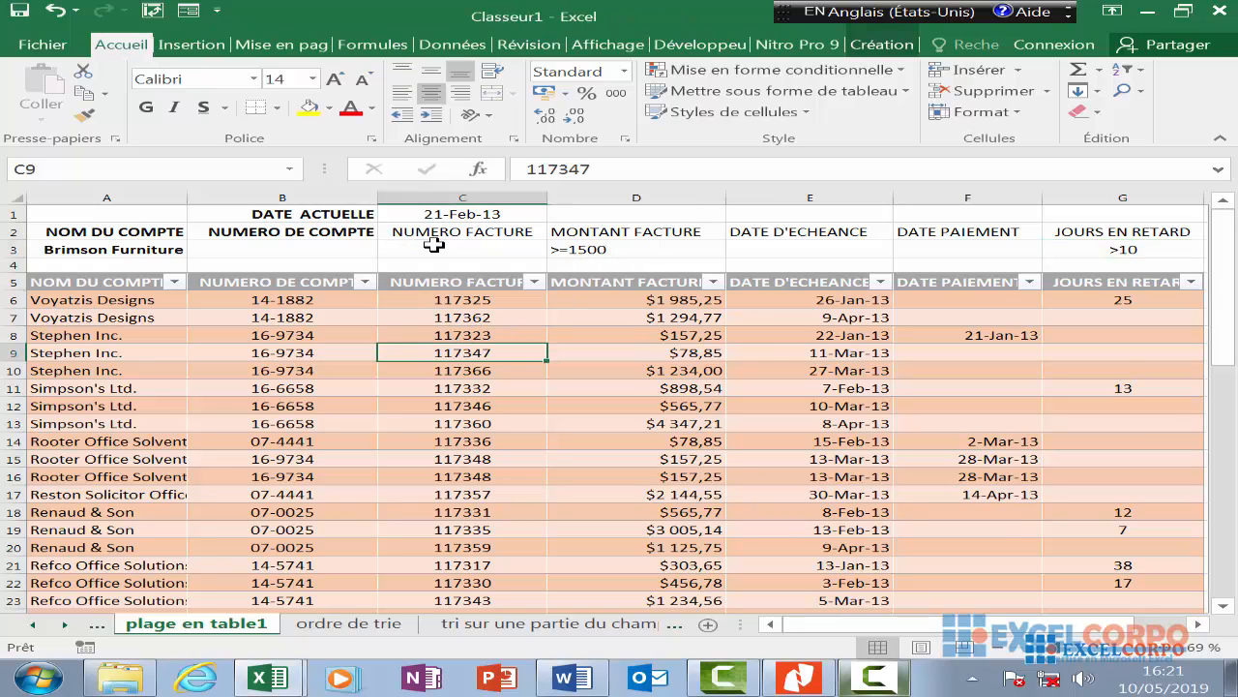
click(448, 48)
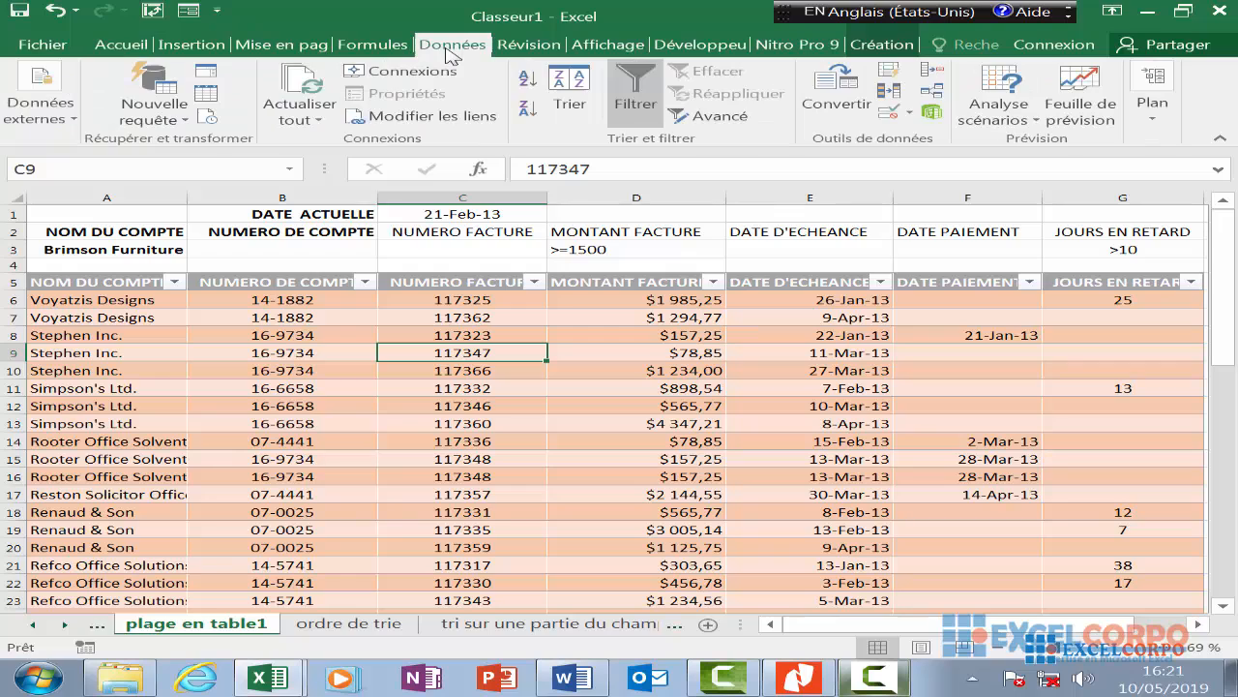
click(707, 118)
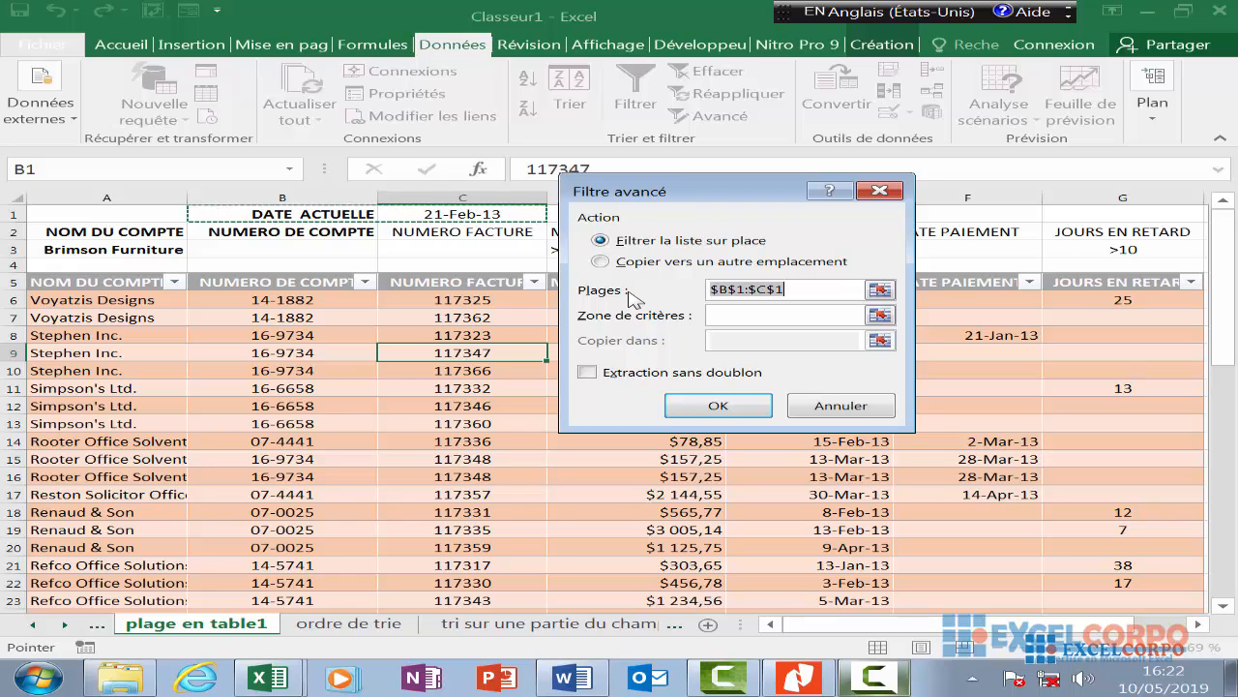
click(793, 292)
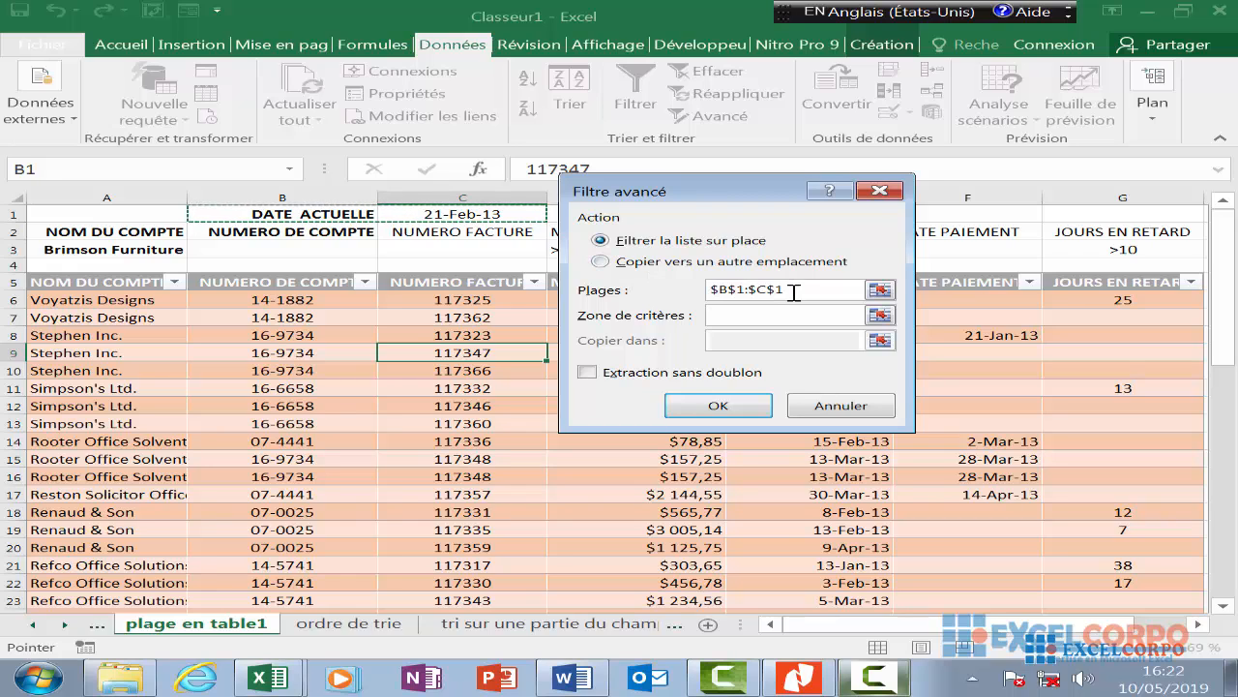
click(881, 290)
drag(85, 281, 939, 649)
scroll(500, 271, up, 12)
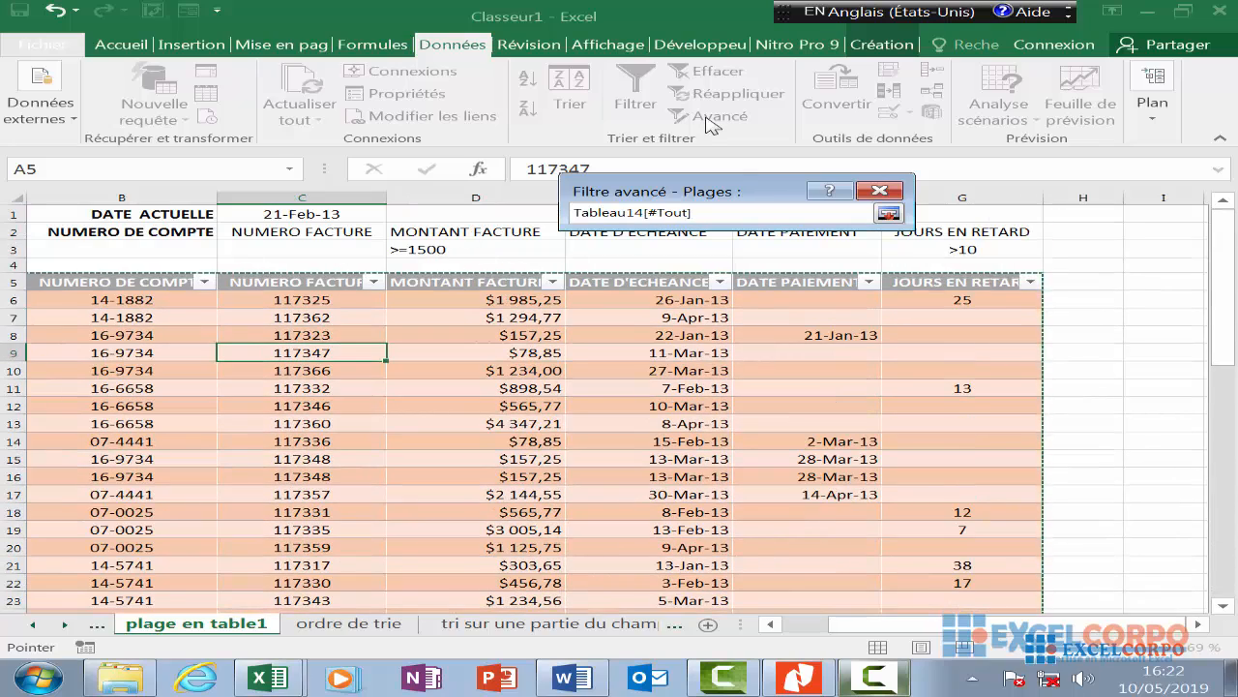
click(888, 213)
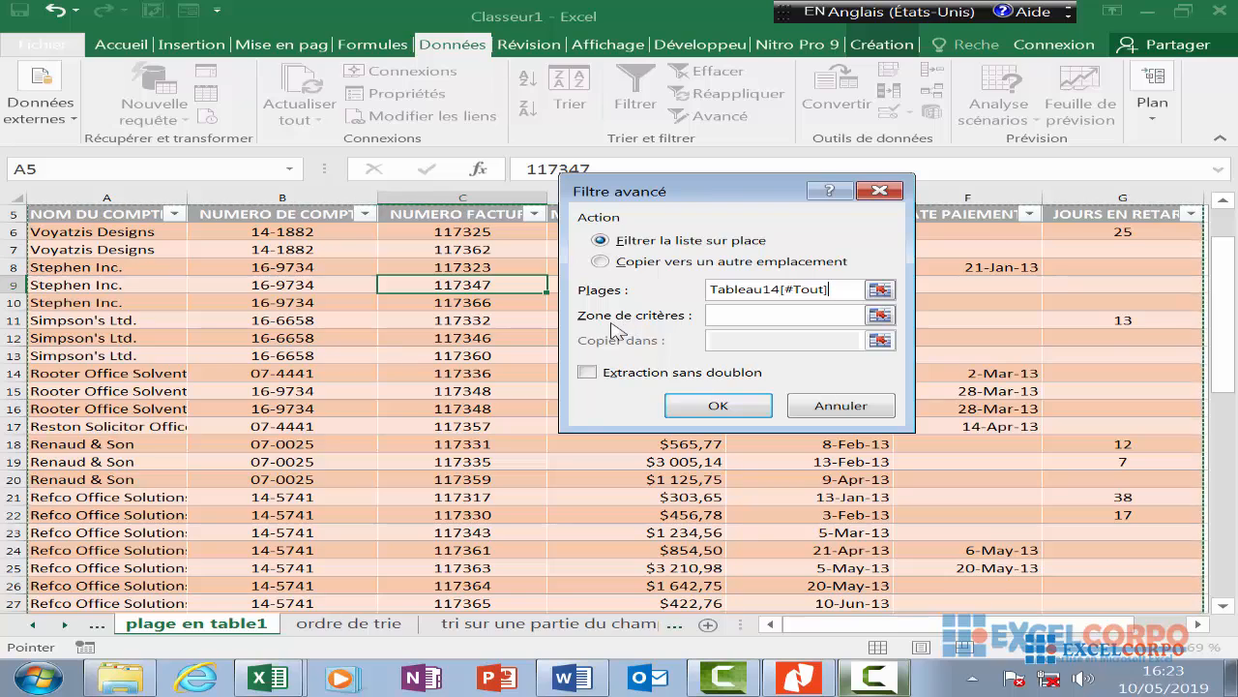
- Set the criteria range to A2:G3 and apply the advanced filter in place, extracting records without duplicates
click(736, 317)
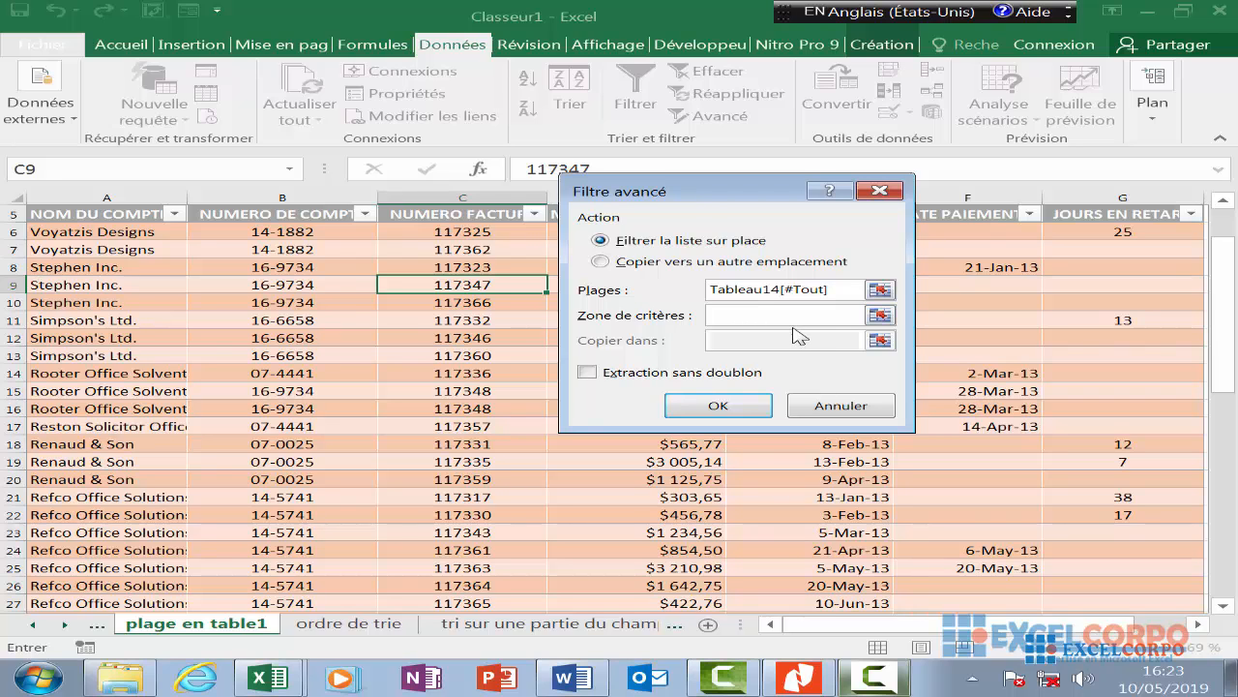
click(880, 316)
scroll(711, 317, up, 2)
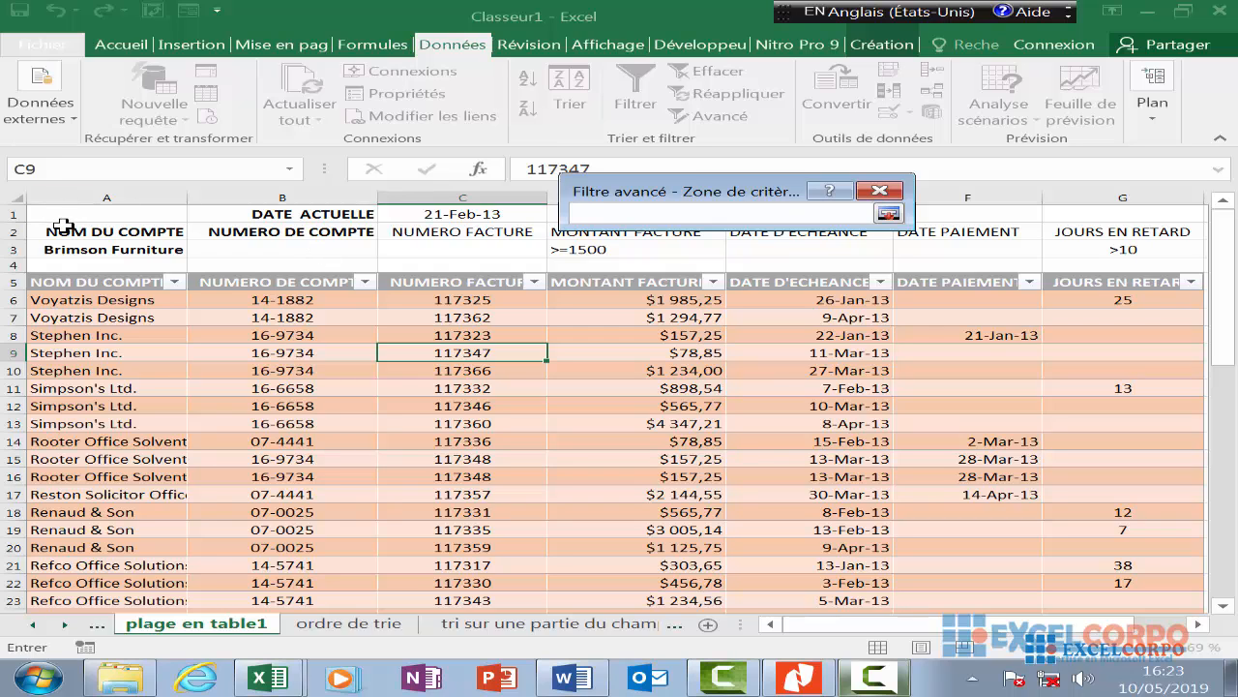
drag(63, 226, 1111, 248)
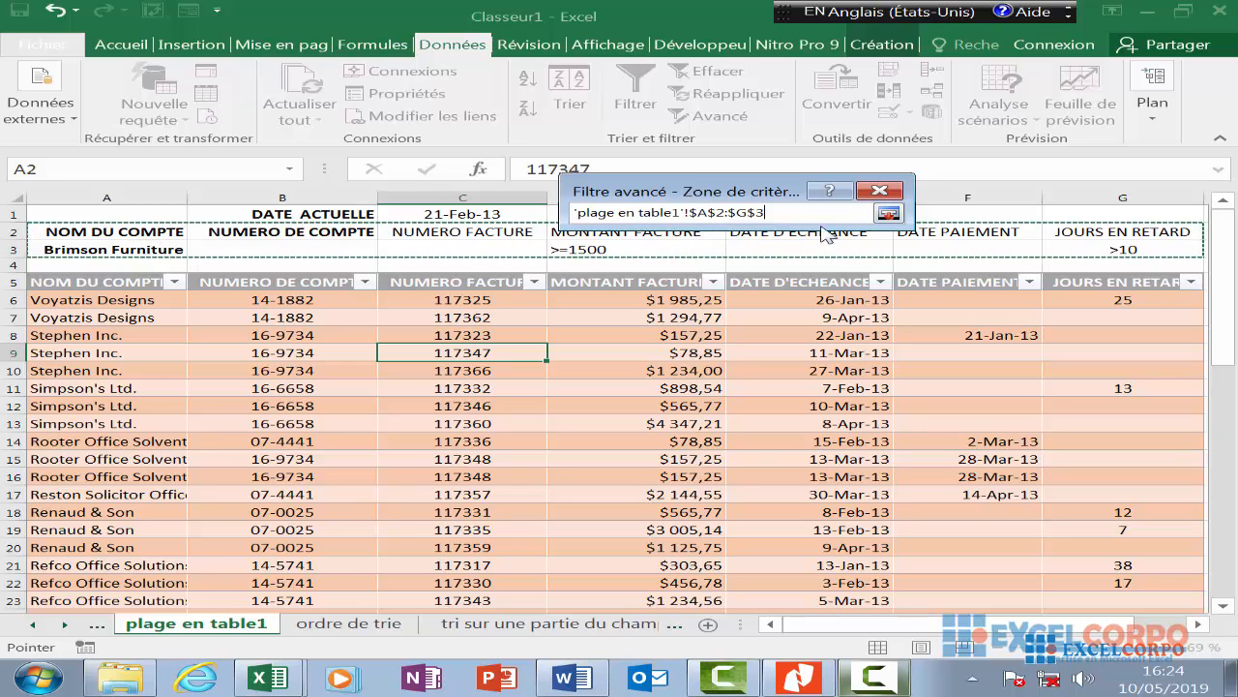
click(888, 215)
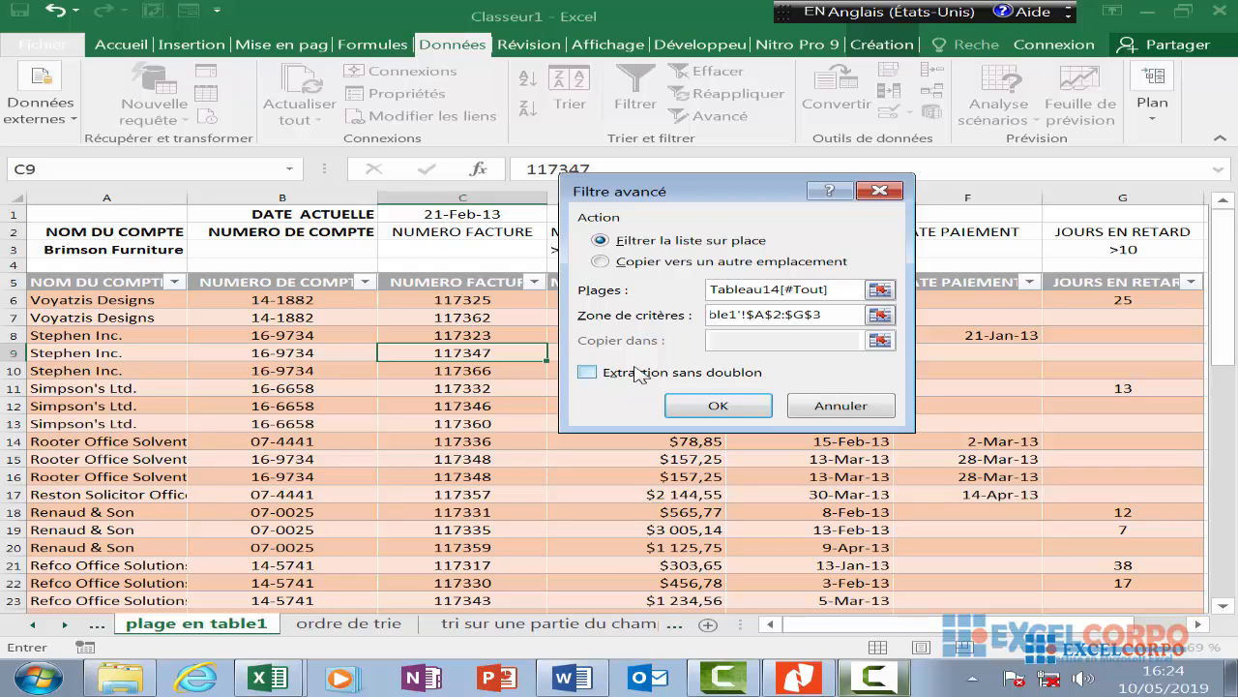
click(590, 373)
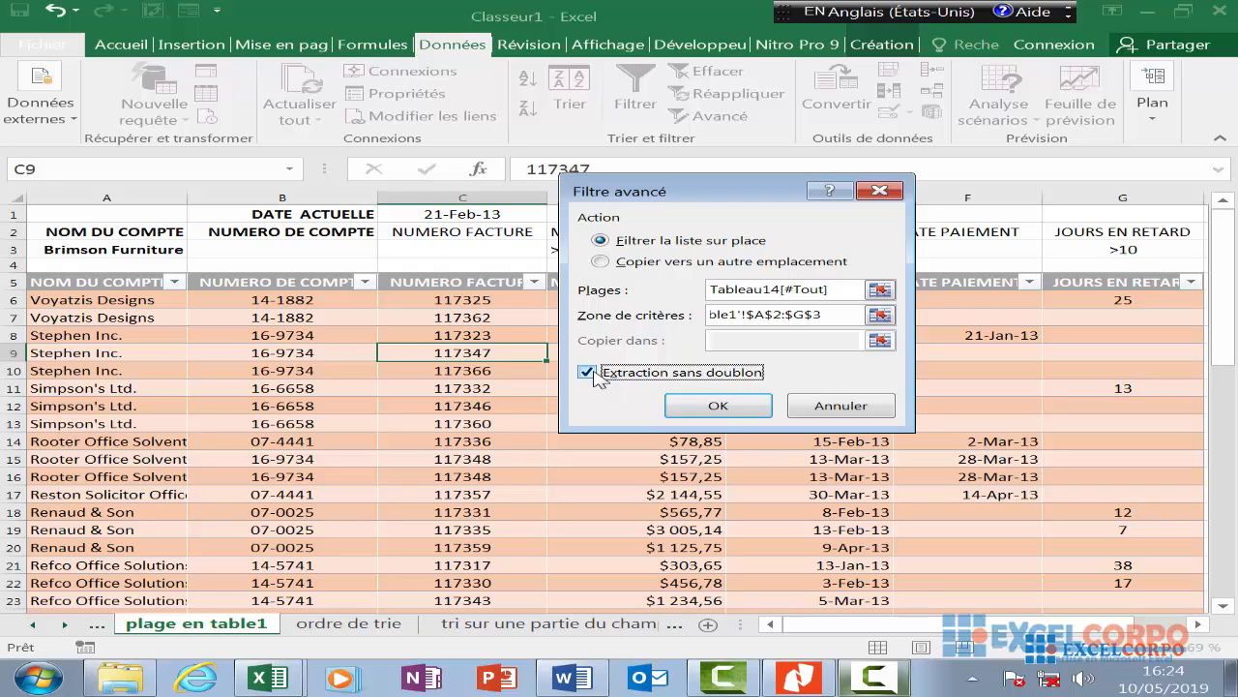
click(721, 406)
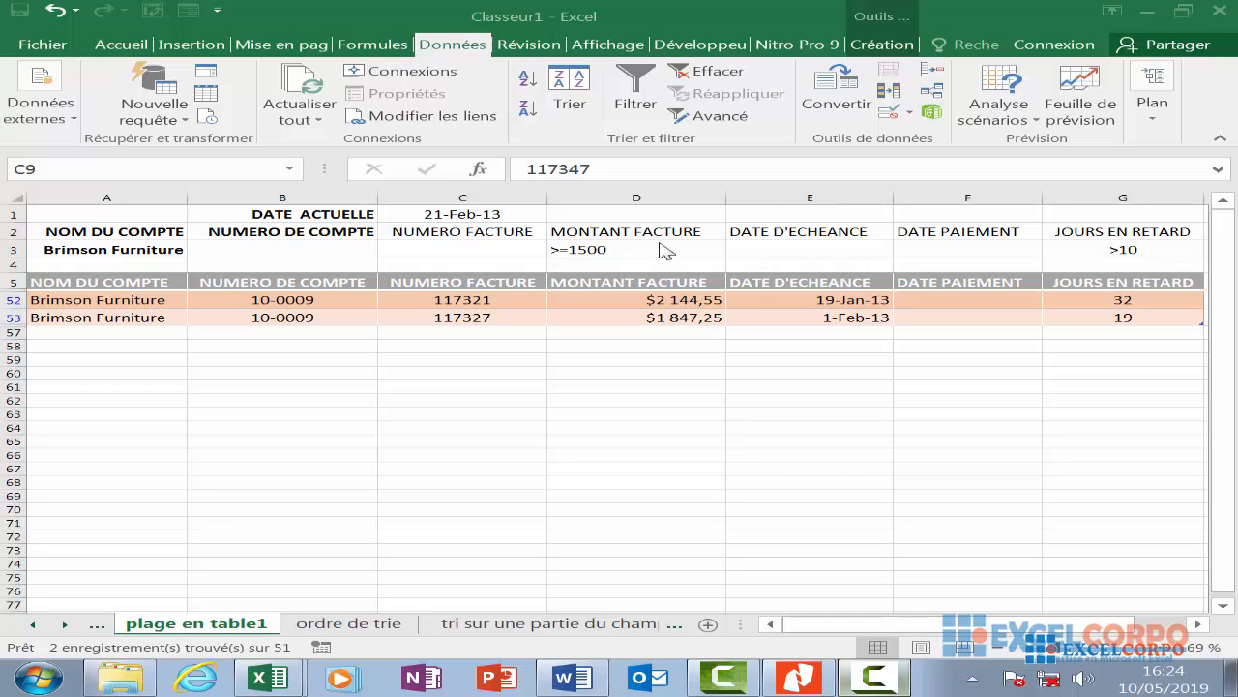
click(874, 678)
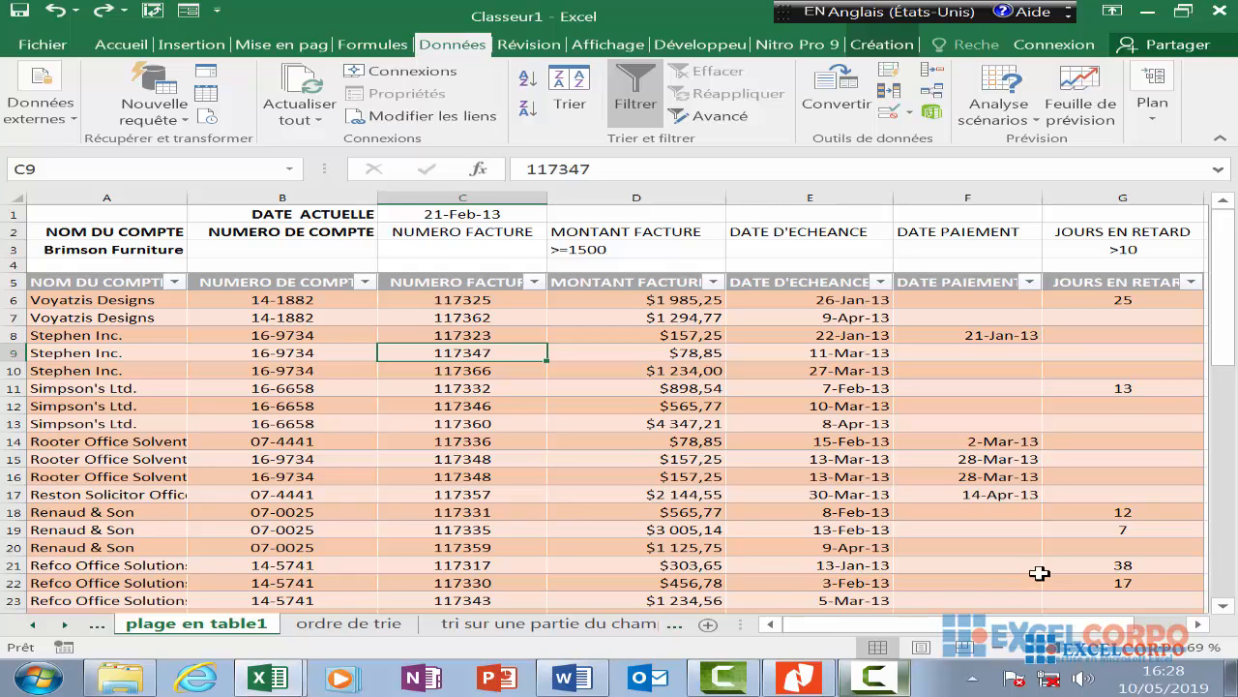
click(873, 689)
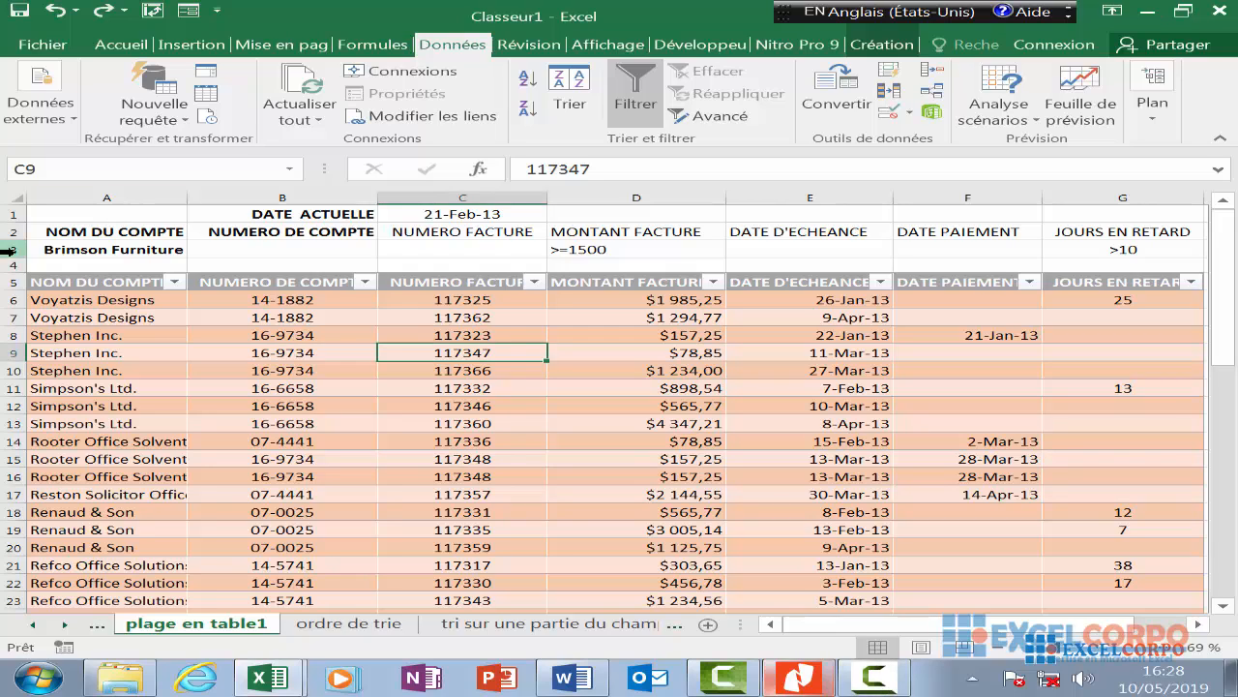
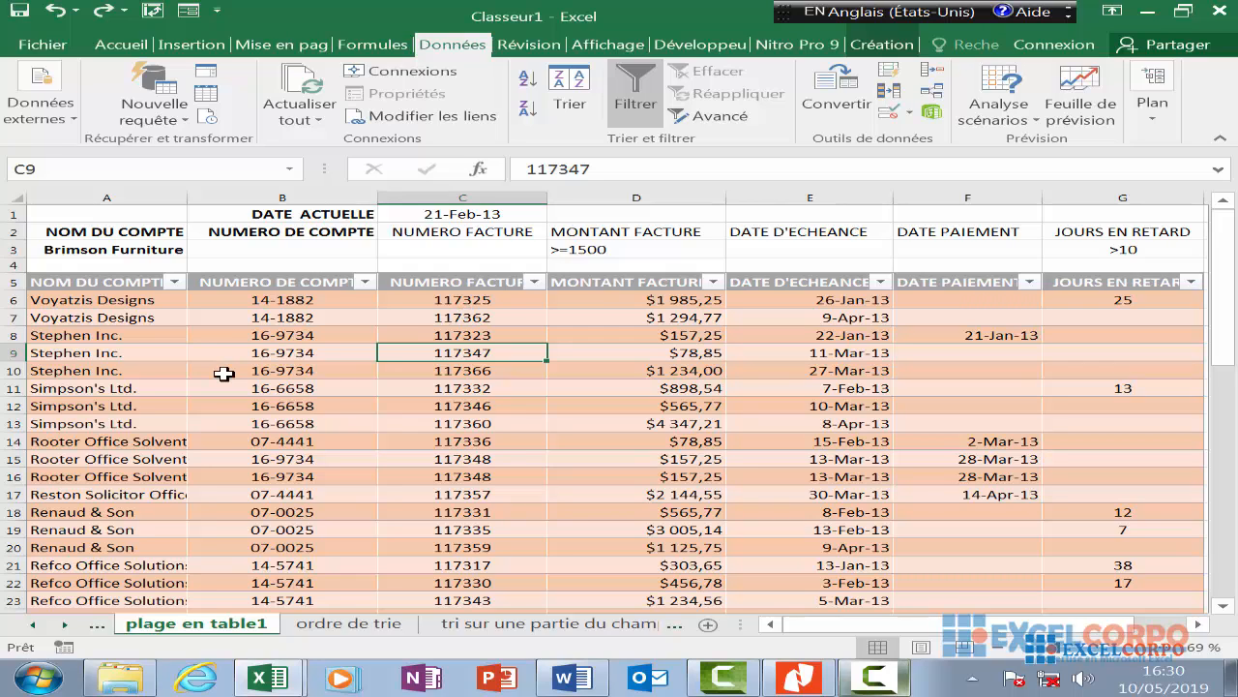
- Change the MONTANT FACTURE criterion in D3 to >=10000
click(607, 246)
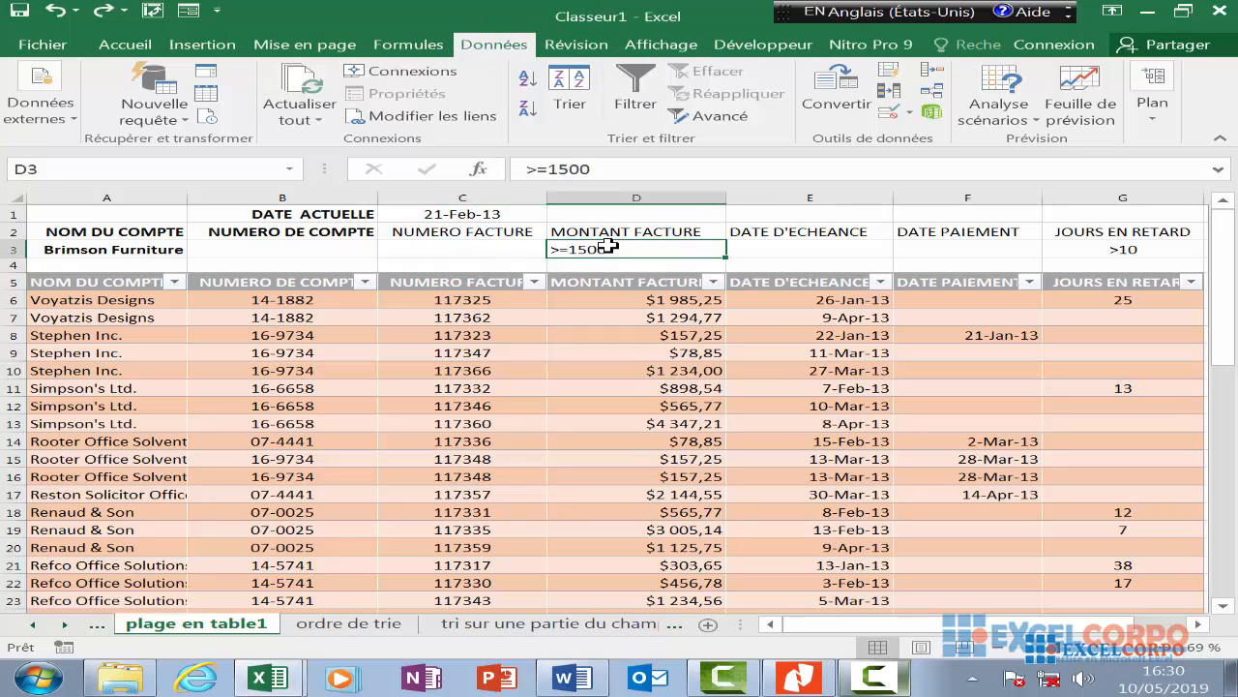
click(603, 173)
key(BackSpace)
key(BackSpace)
key(BackSpace)
key(BackSpace)
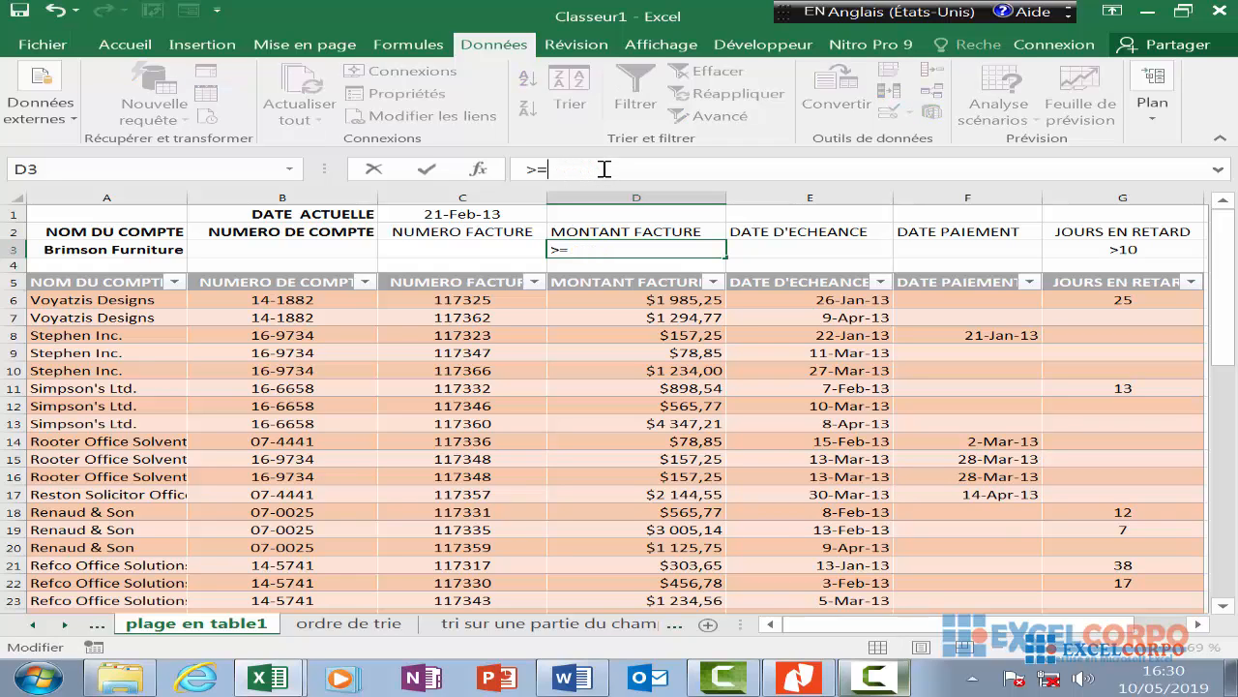
text(10000)
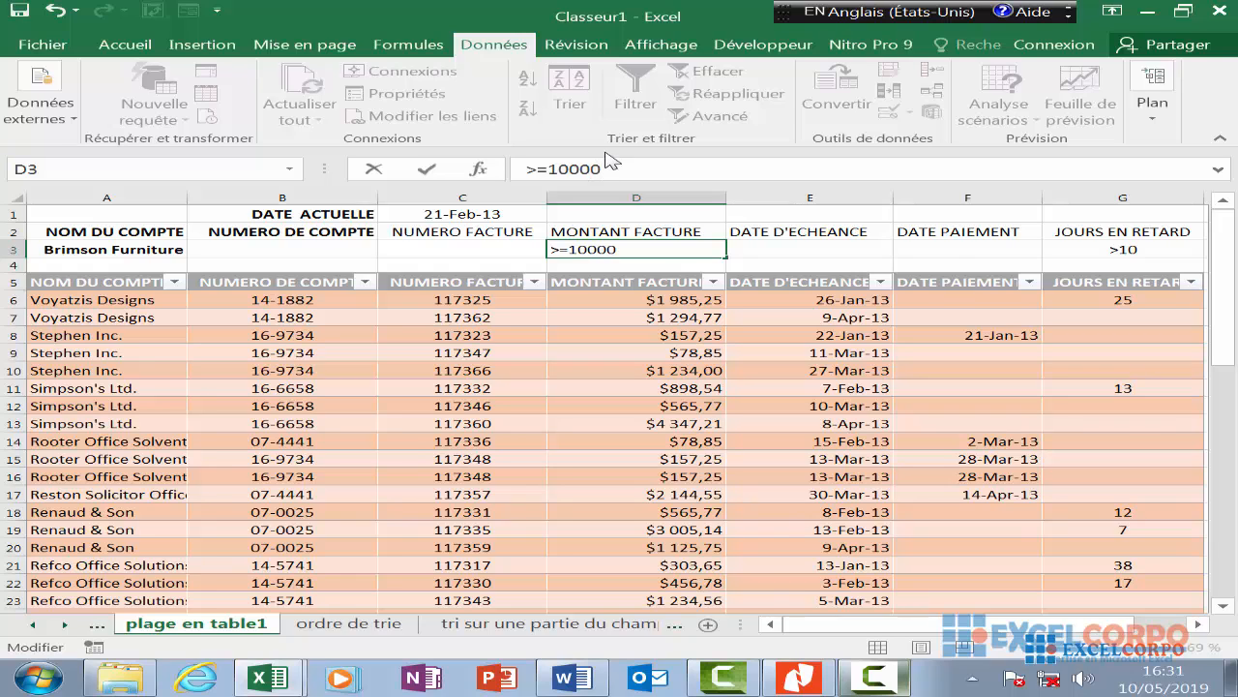
click(1120, 247)
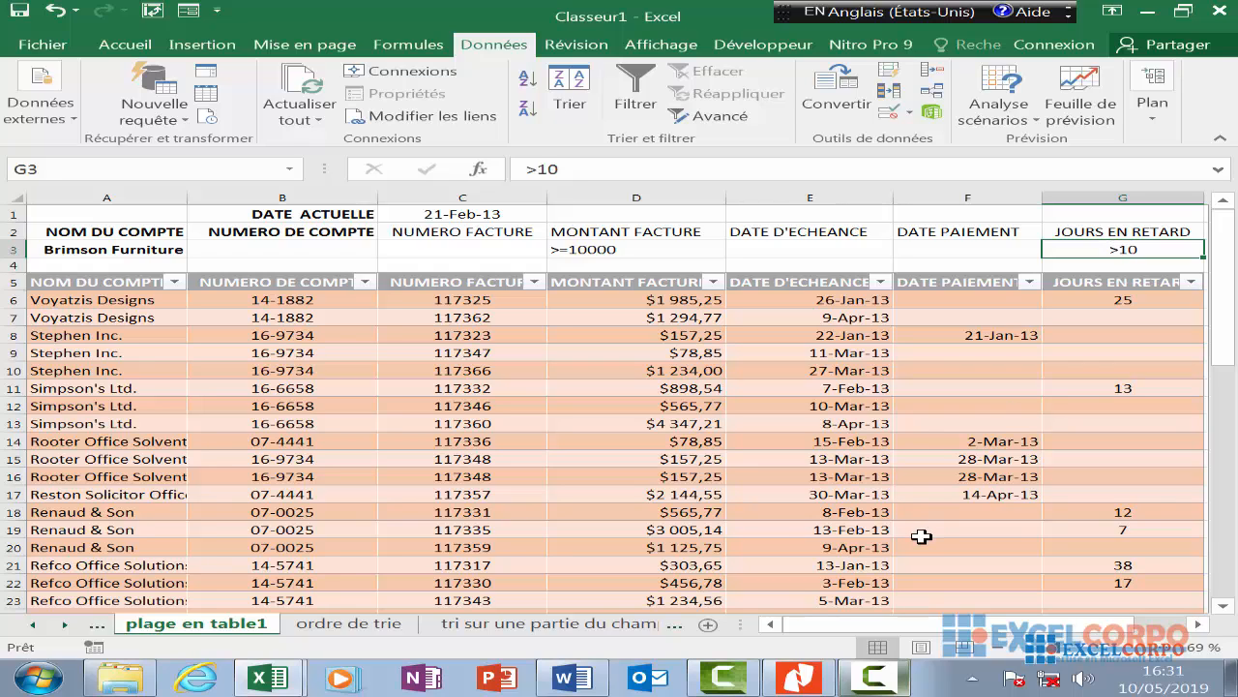
- Clear the JOURS EN RETARD criterion in G3 and insert a new sheet row at row 4
key(BackSpace)
key(Return)
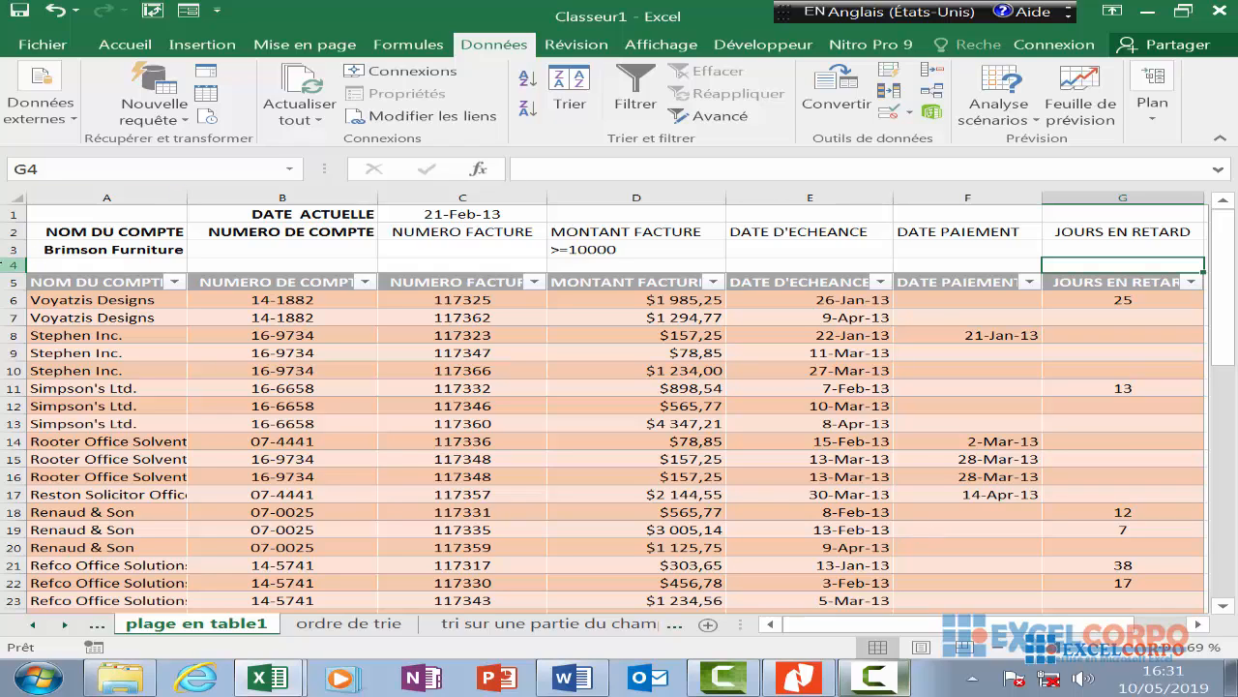
click(9, 265)
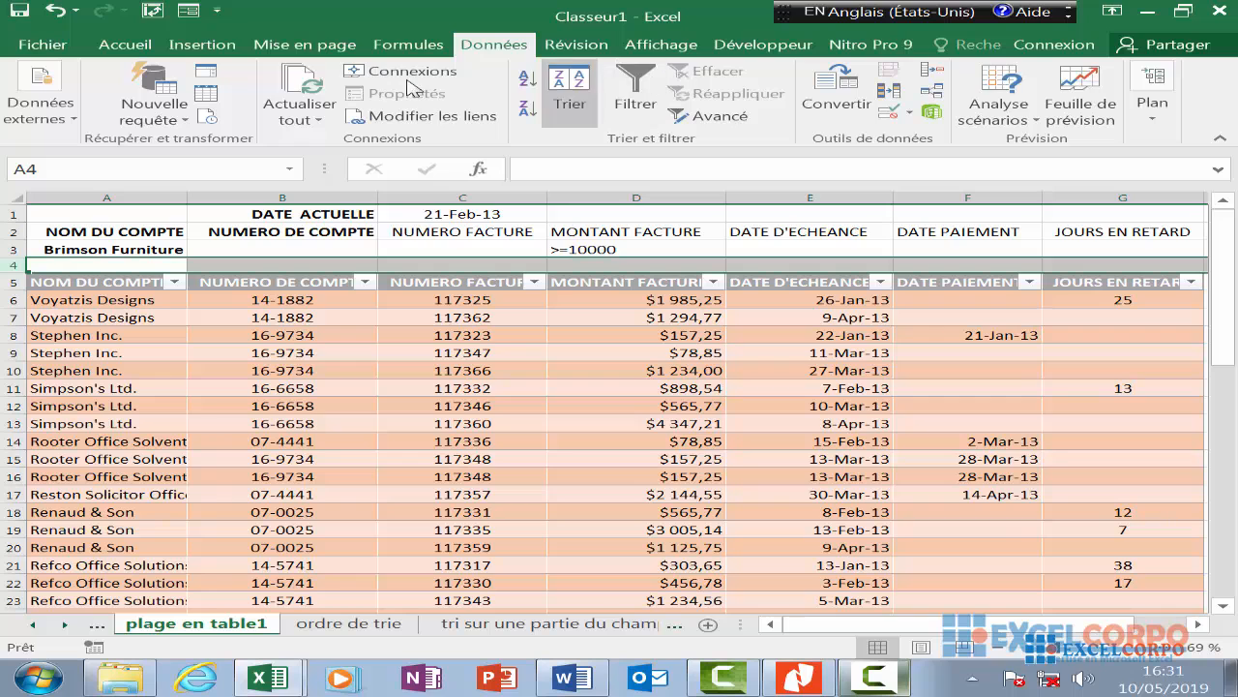
click(125, 45)
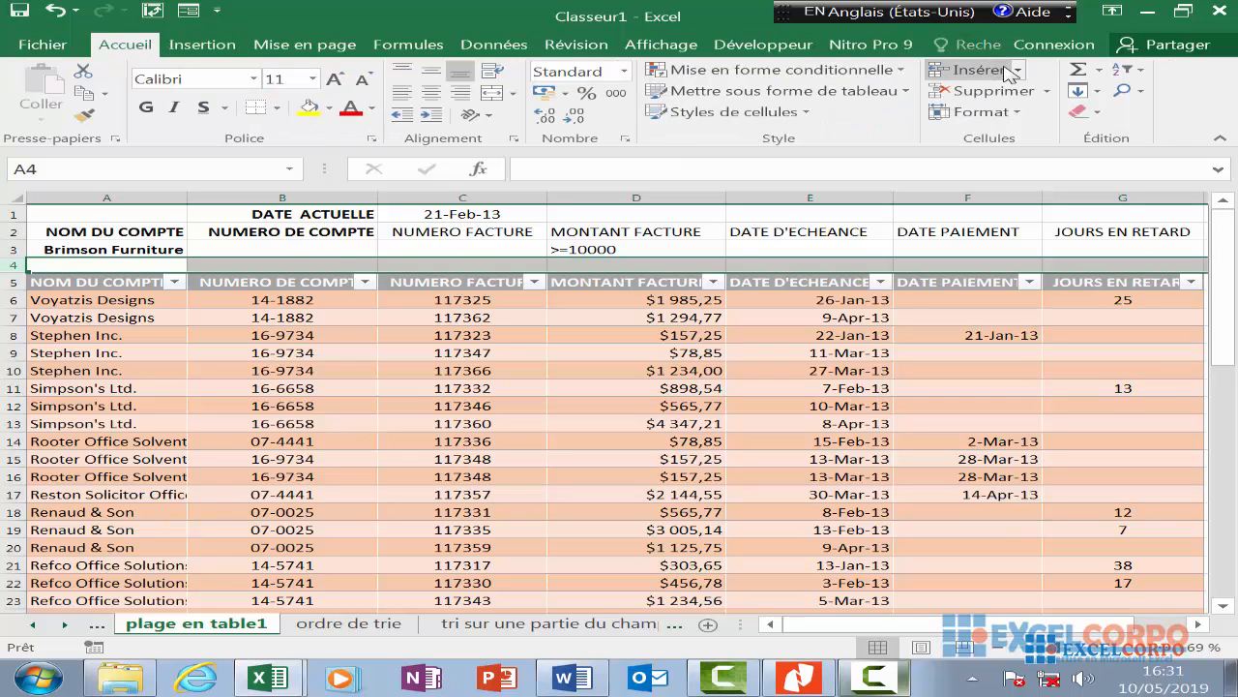
click(966, 69)
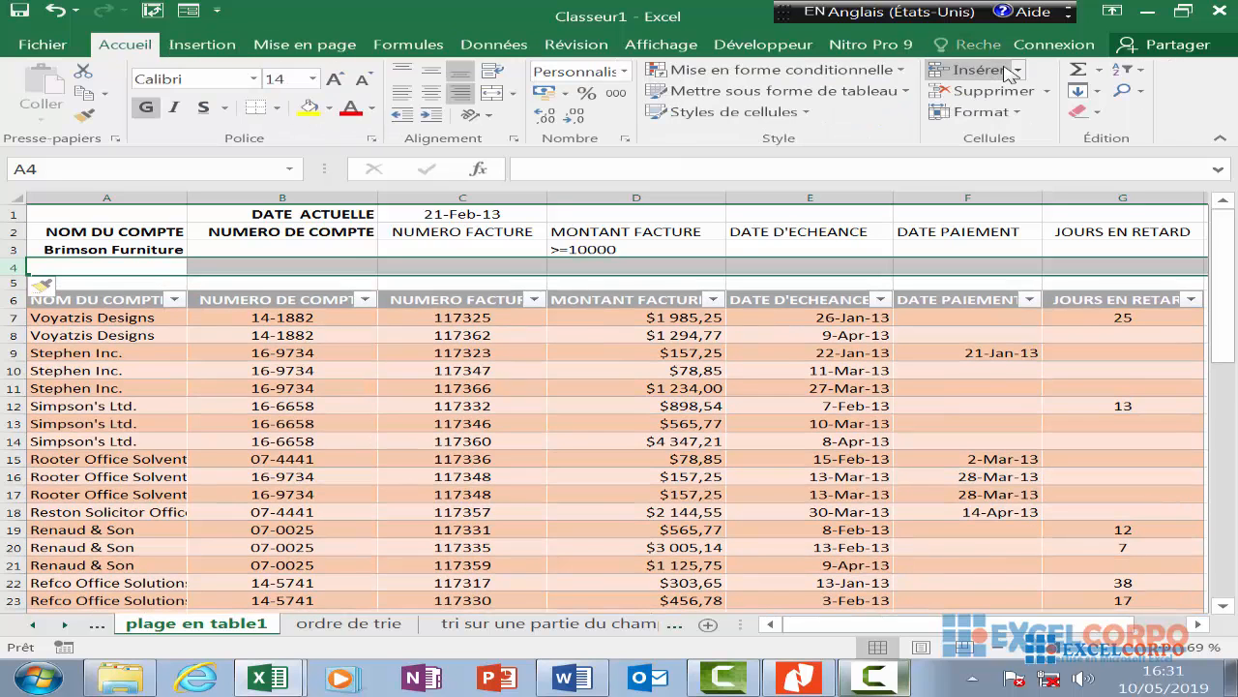
- Enter >30 as the JOURS EN RETARD criterion in G4 and clear the NOM DU COMPTE criterion in A3
click(1096, 263)
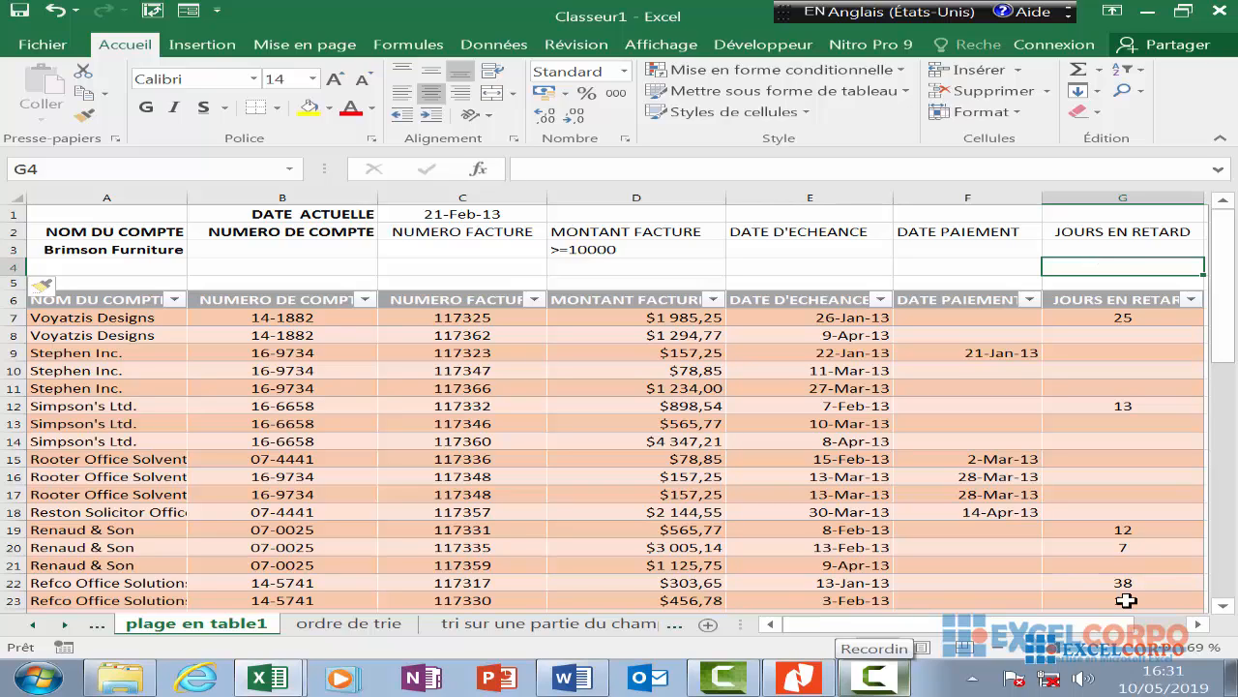
text(>30)
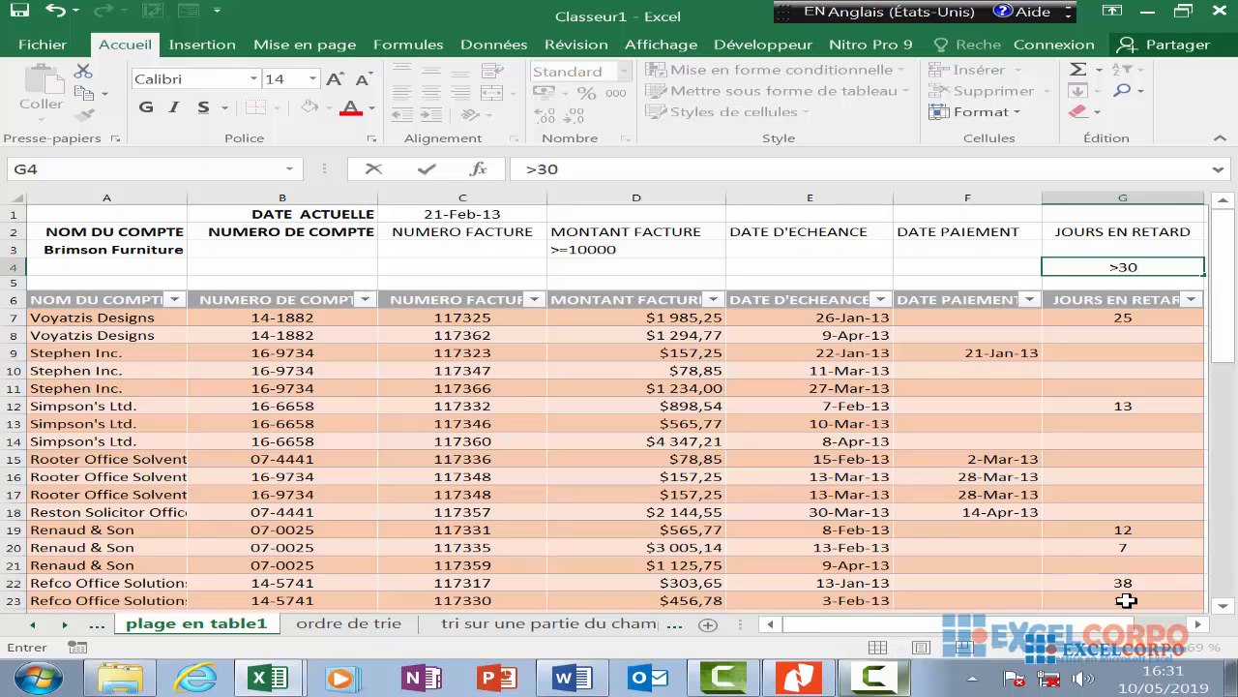
click(127, 246)
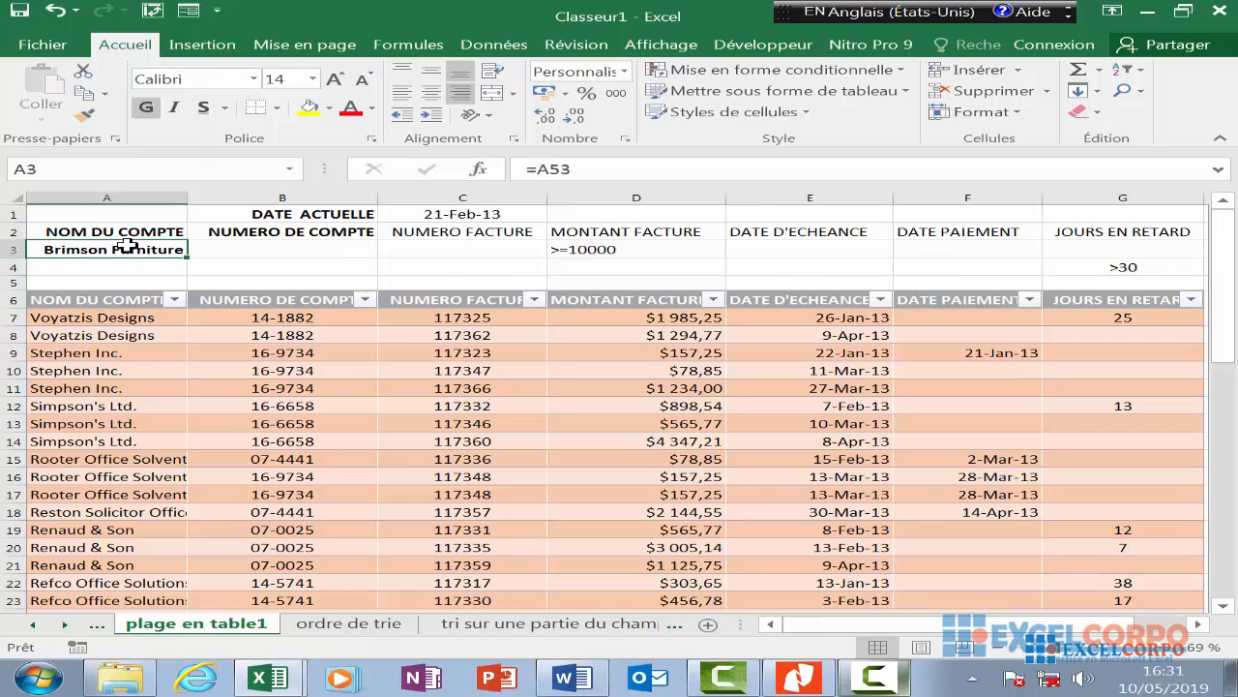
key(BackSpace)
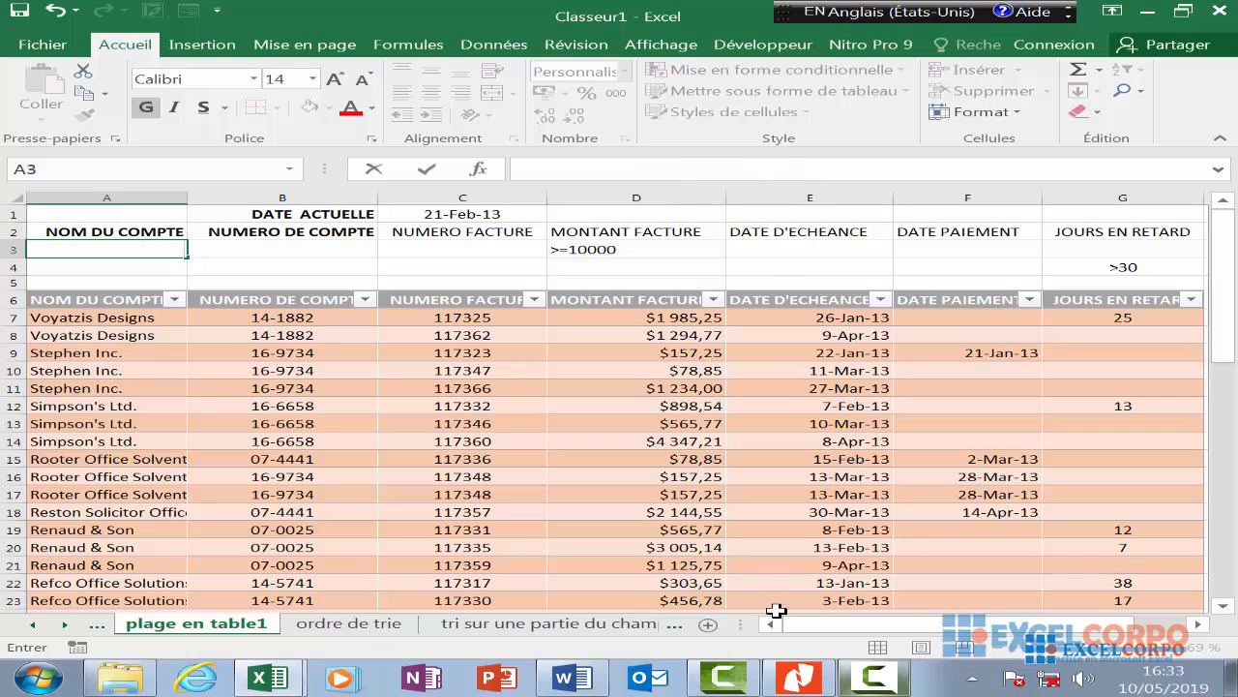
click(890, 685)
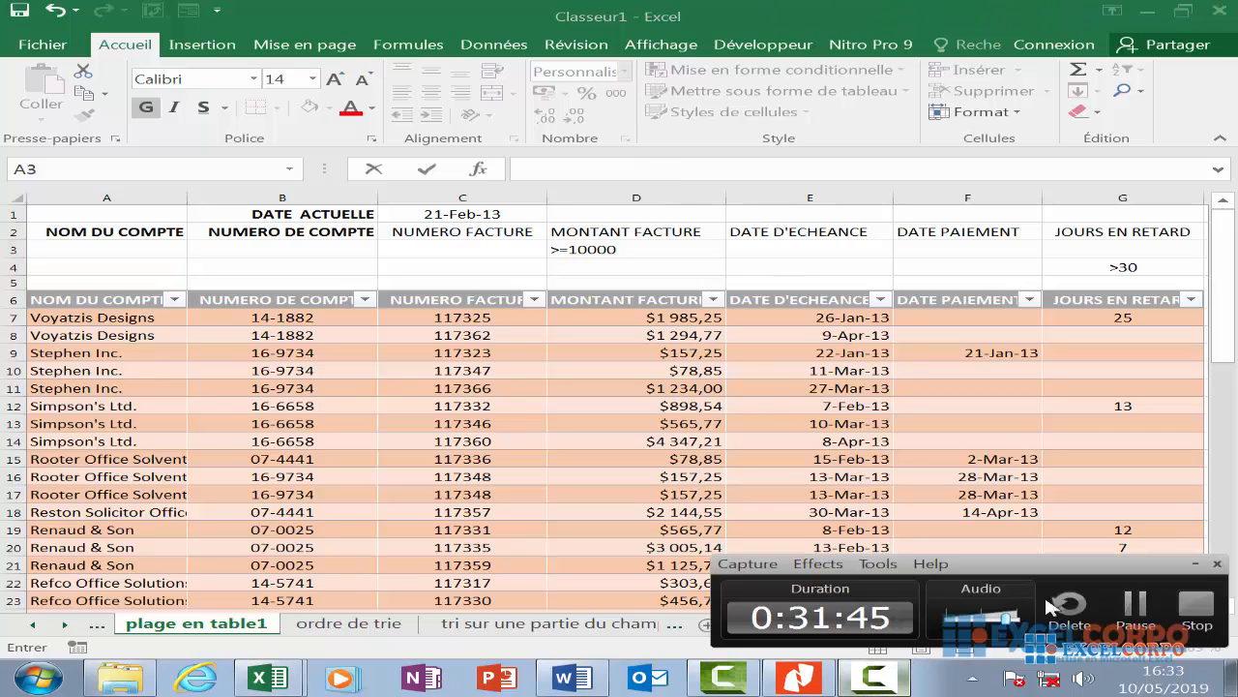
click(1136, 599)
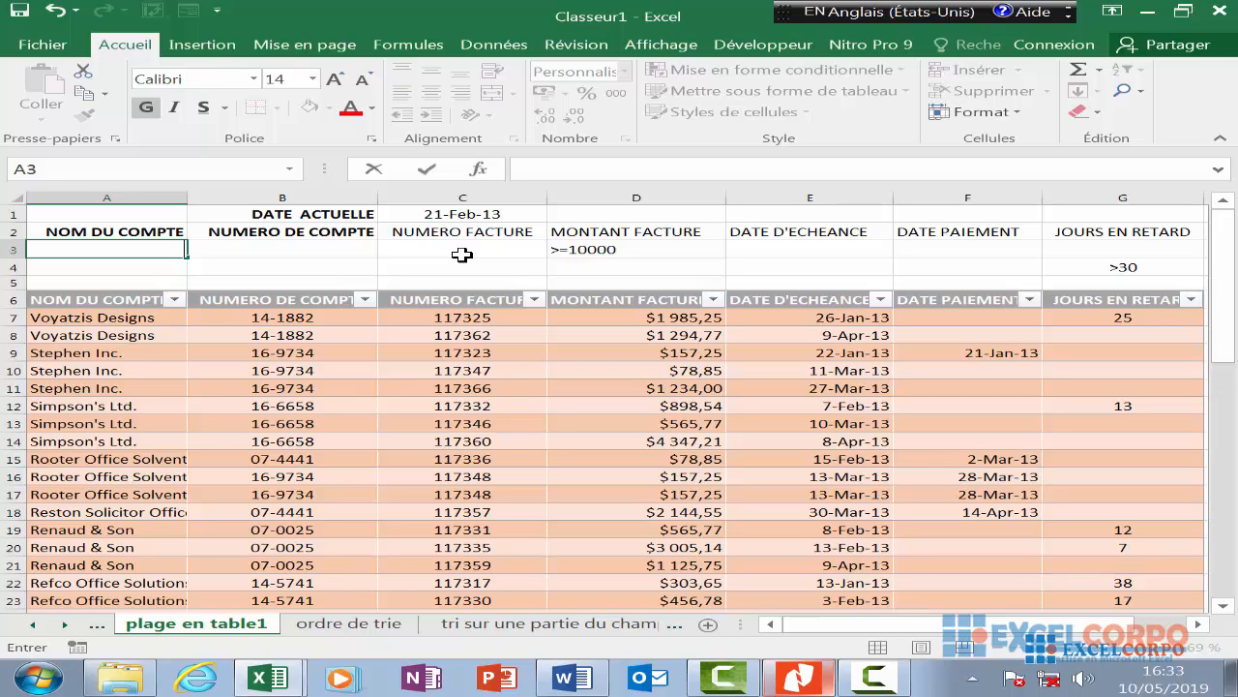
click(463, 348)
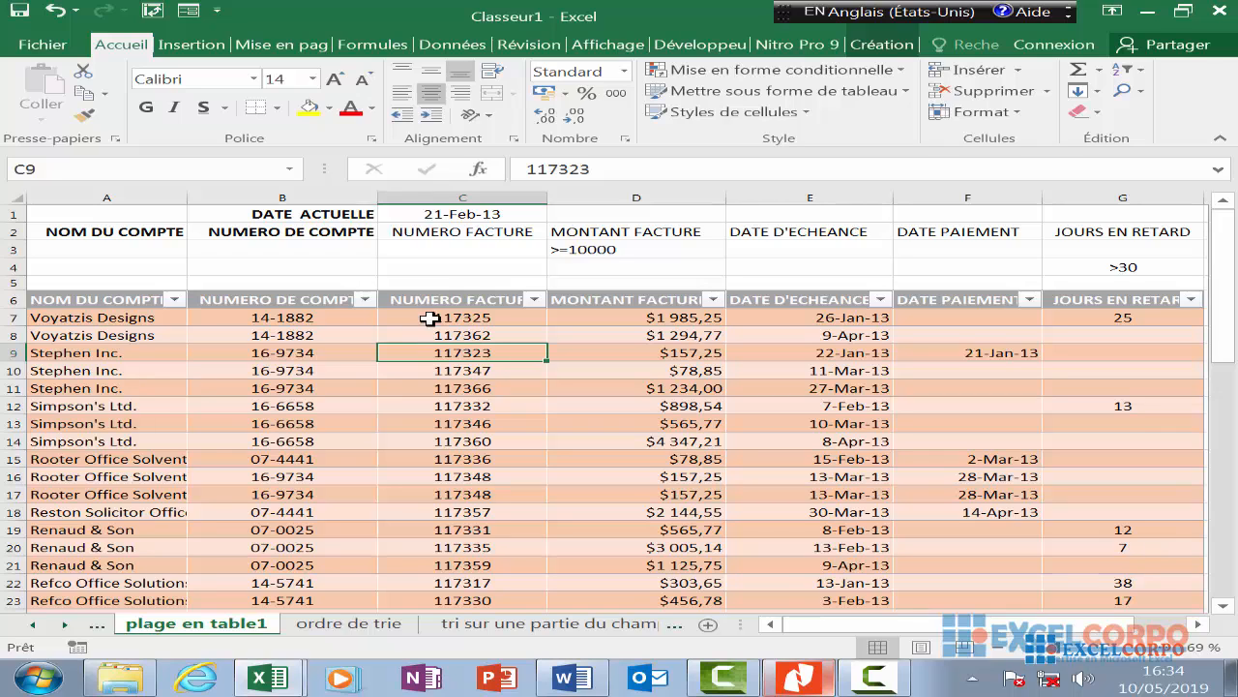
- Start an advanced filter and set its list range to the whole invoice table, Tableau14[#Tout]
click(462, 47)
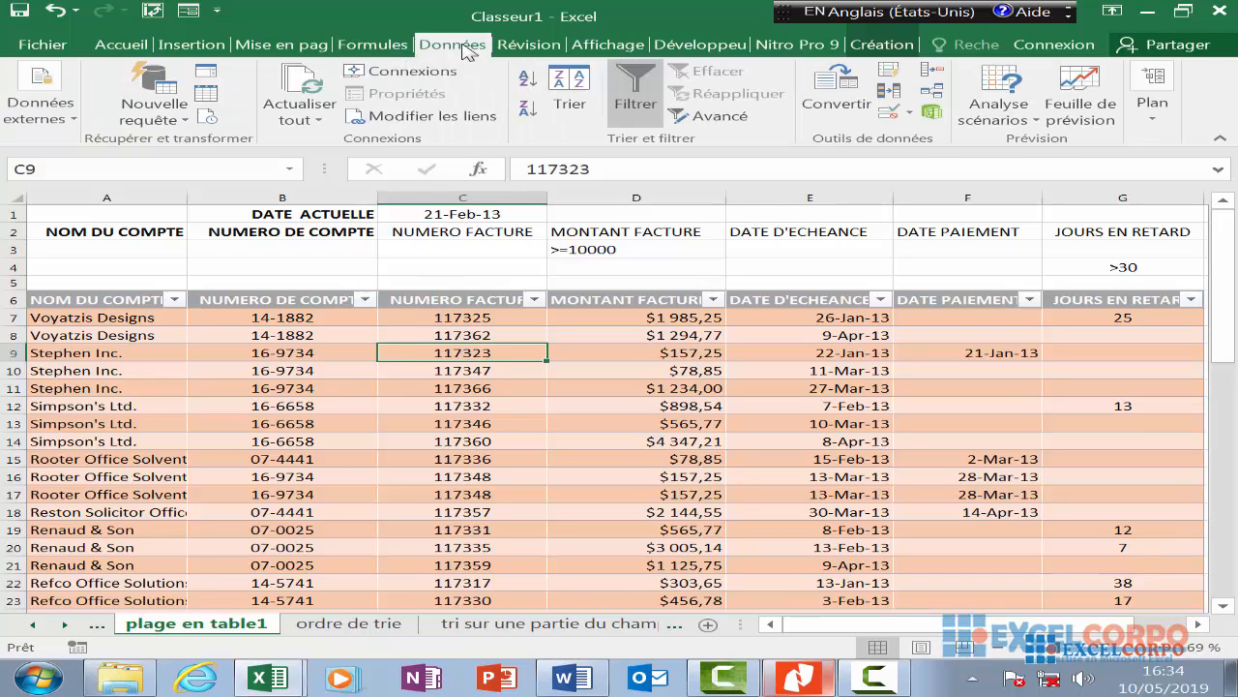
click(732, 118)
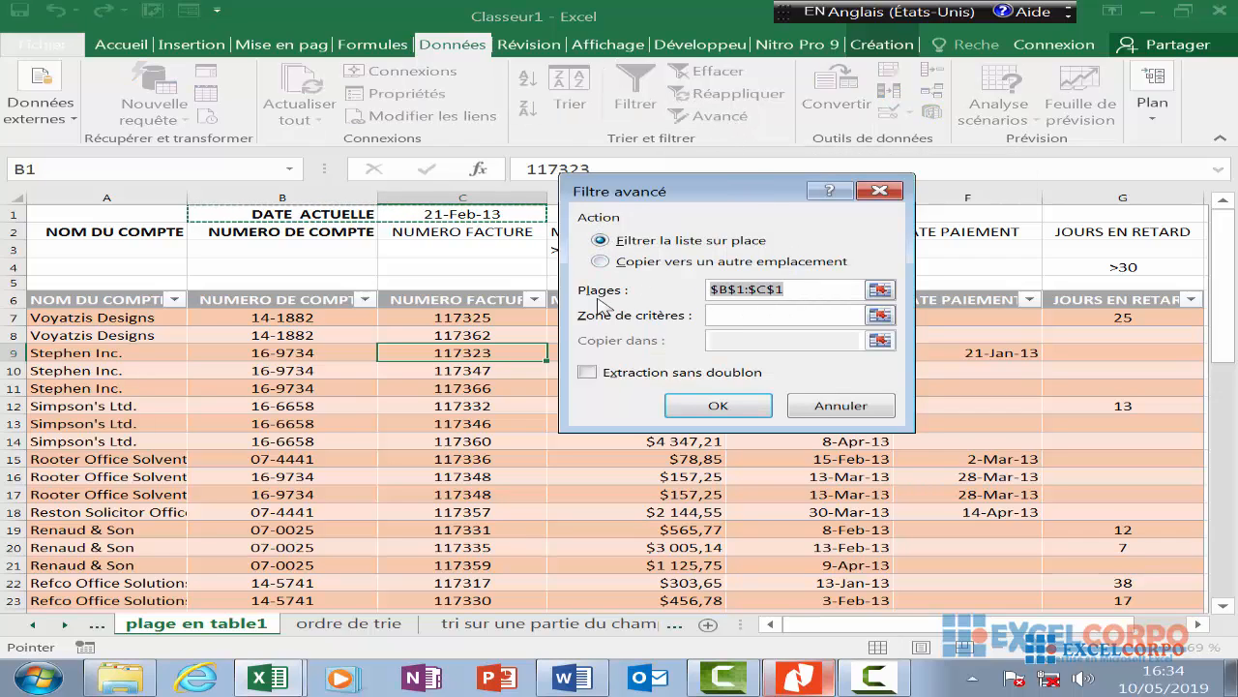
click(880, 292)
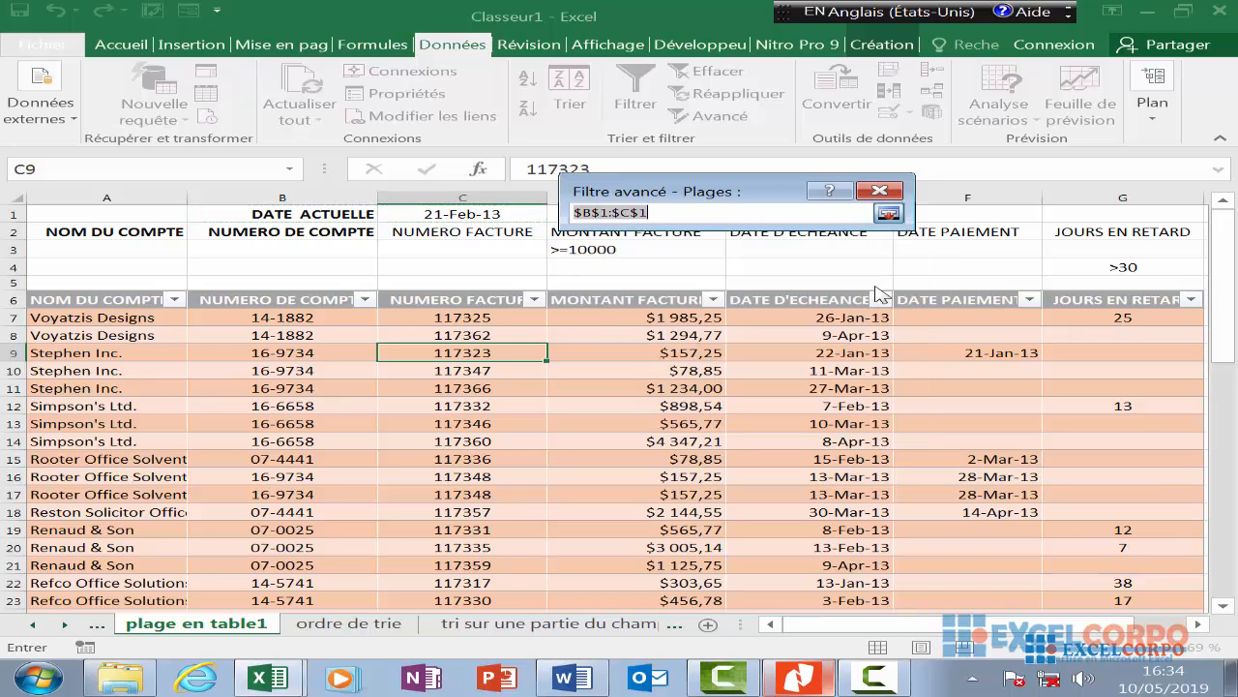
click(83, 300)
drag(84, 300, 926, 567)
click(894, 213)
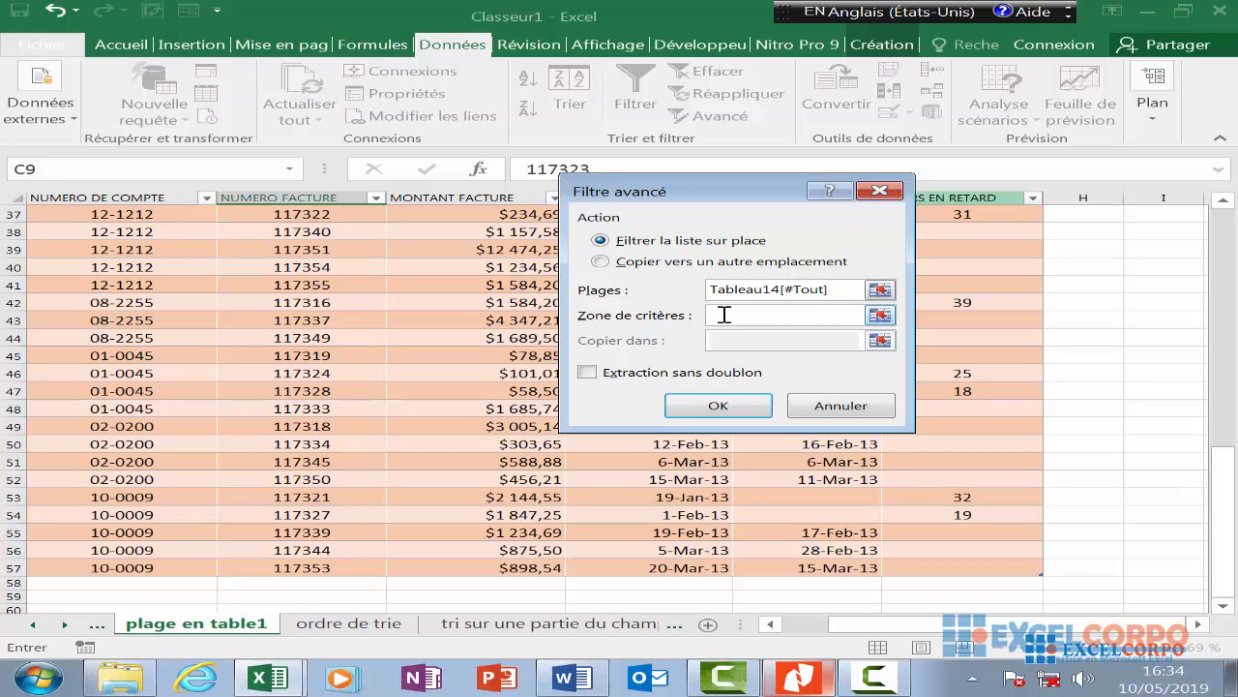
- Set the criteria range to B2:G4 and apply the advanced filter in place, extracting records without duplicates
click(879, 317)
scroll(608, 316, up, 12)
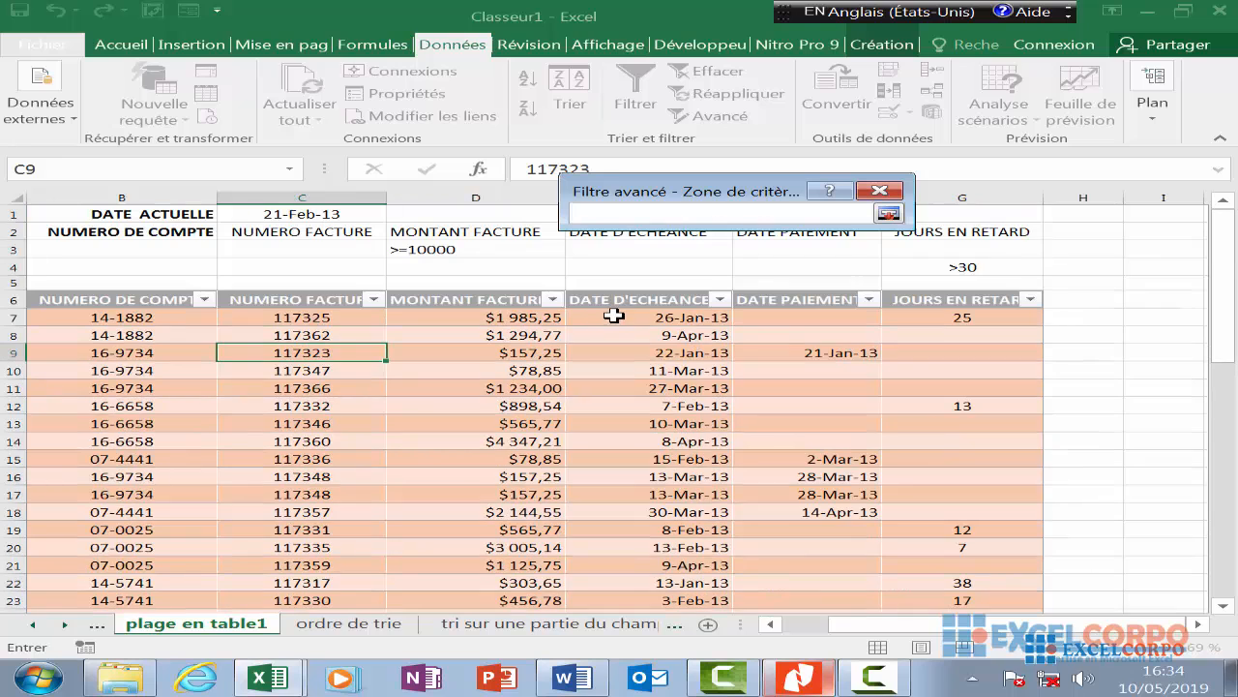
drag(56, 232, 963, 264)
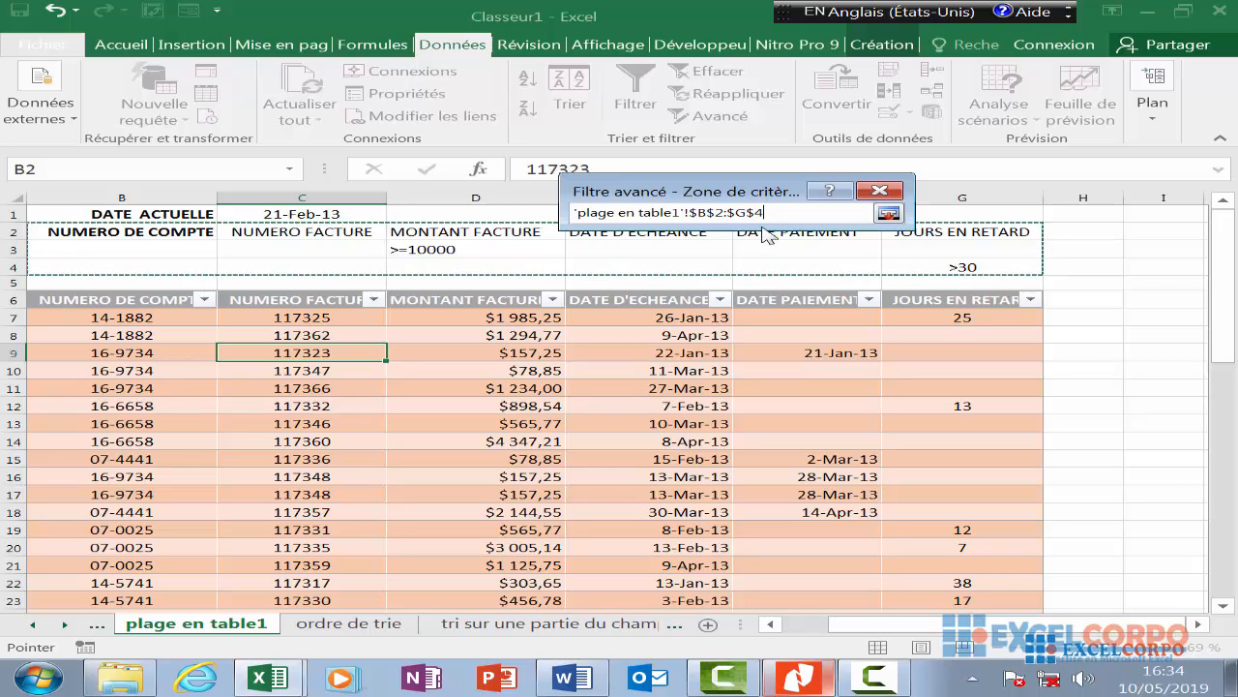
click(888, 212)
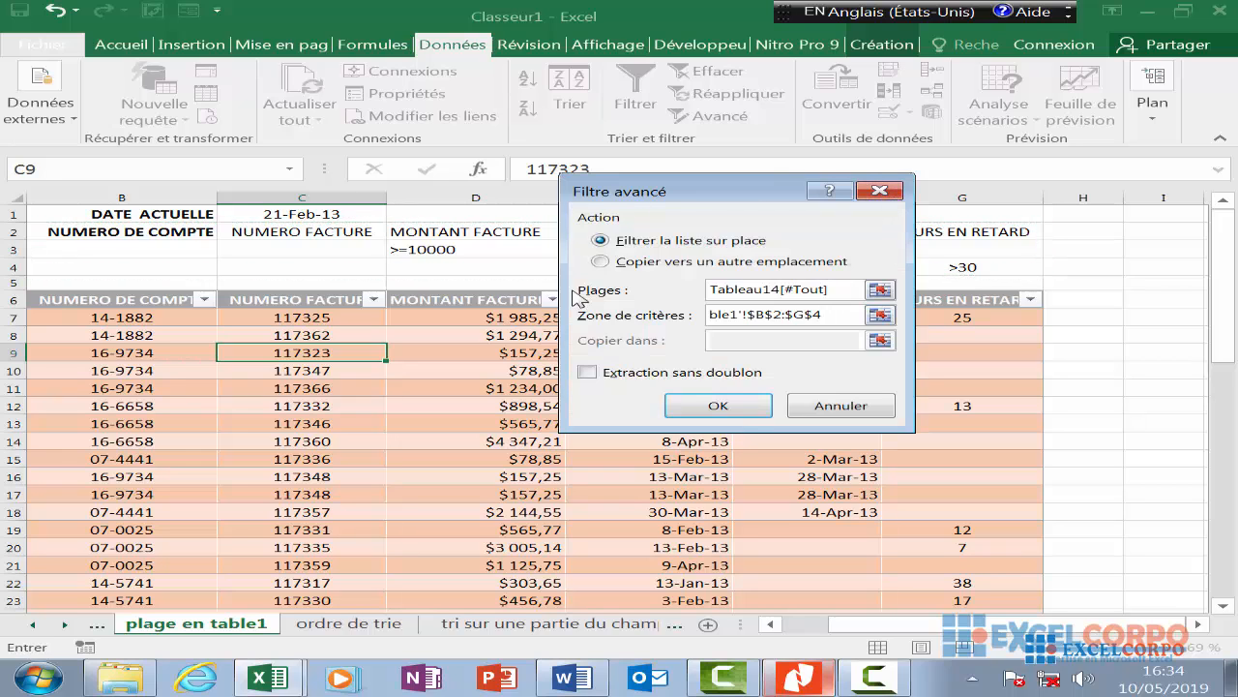
click(588, 372)
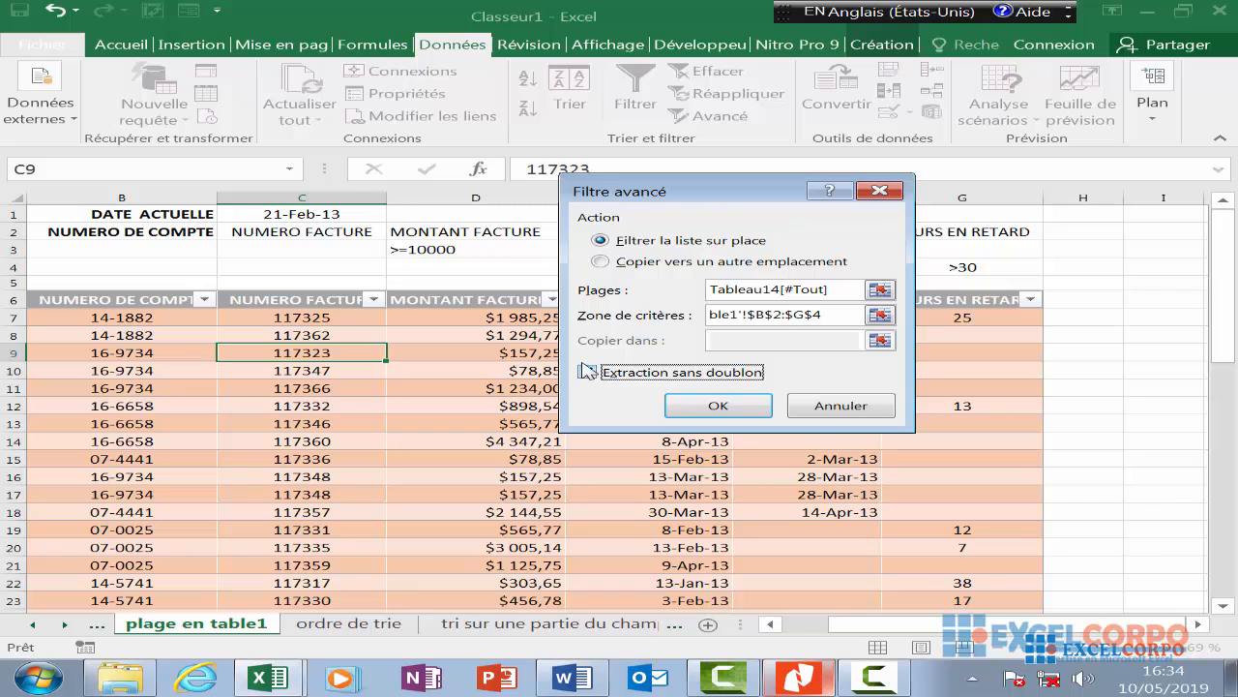
click(722, 410)
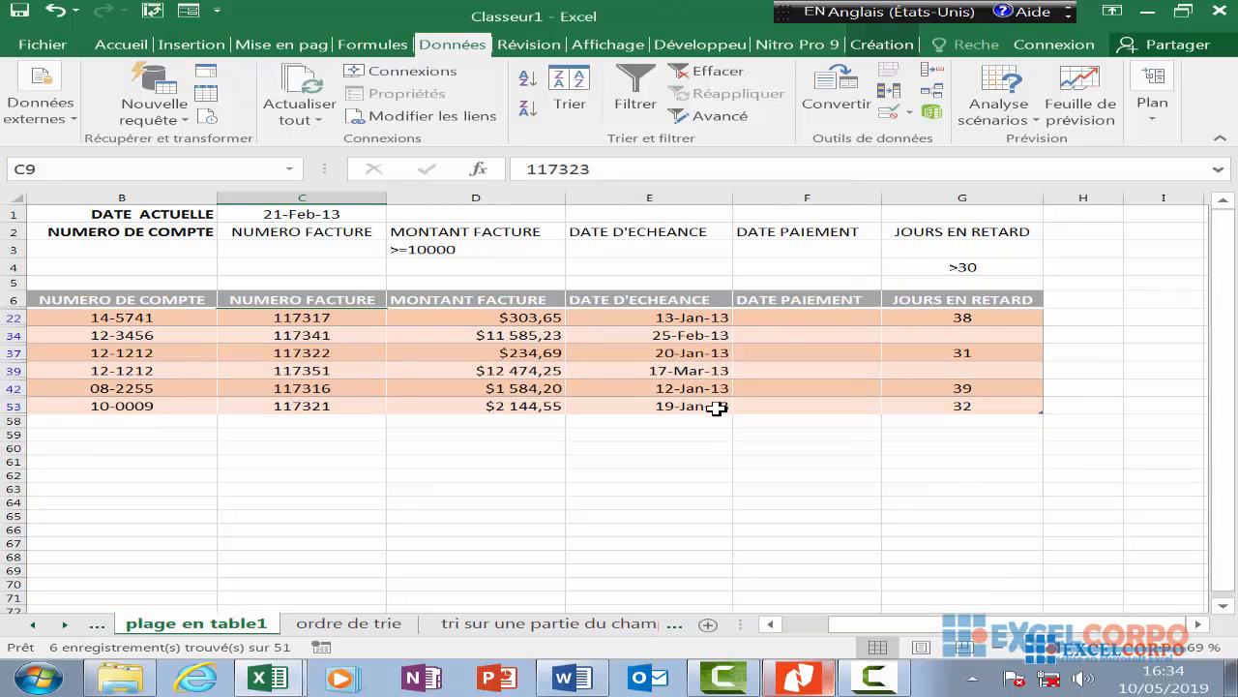
key(Left)
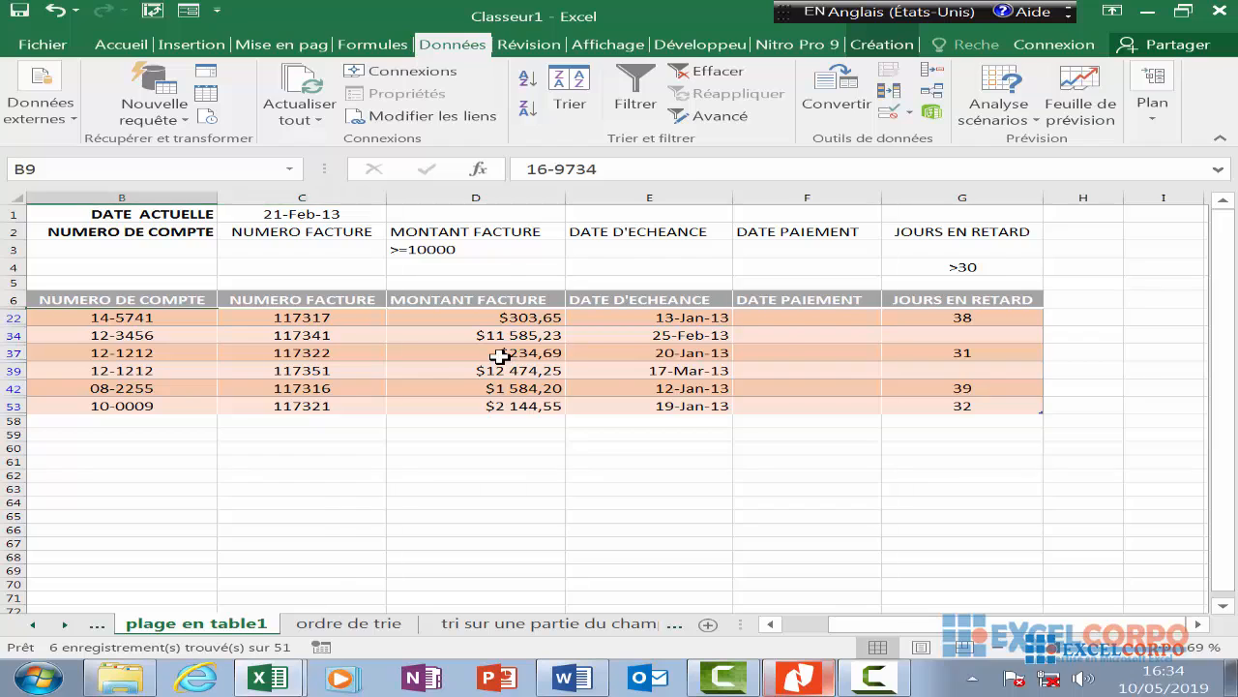
key(Left)
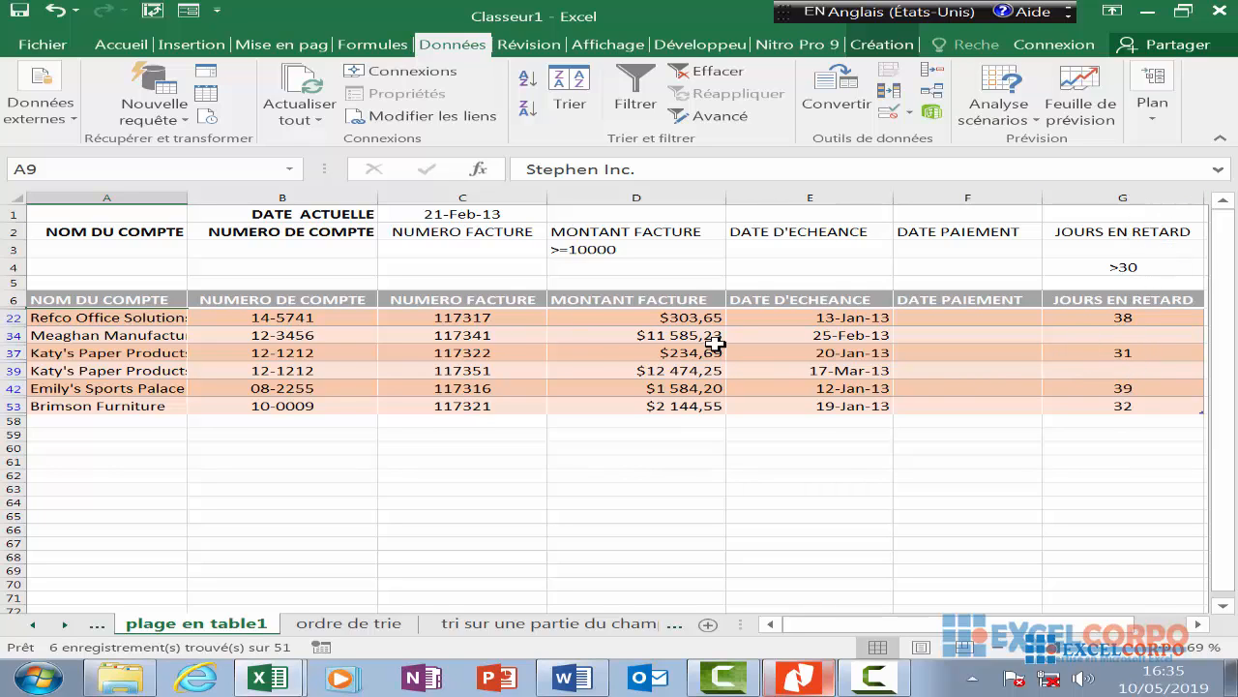
scroll(713, 339, down, 1)
scroll(716, 340, up, 1)
click(869, 682)
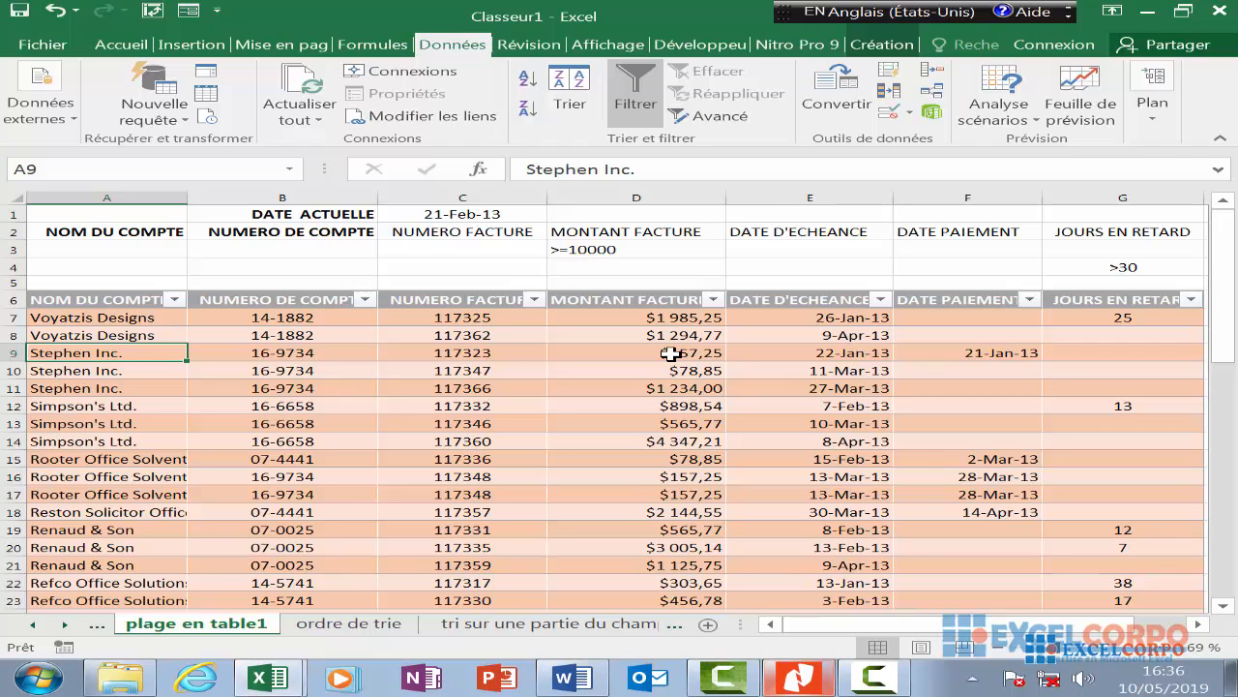
- Delete the contents of the criteria range A2:G4
click(99, 232)
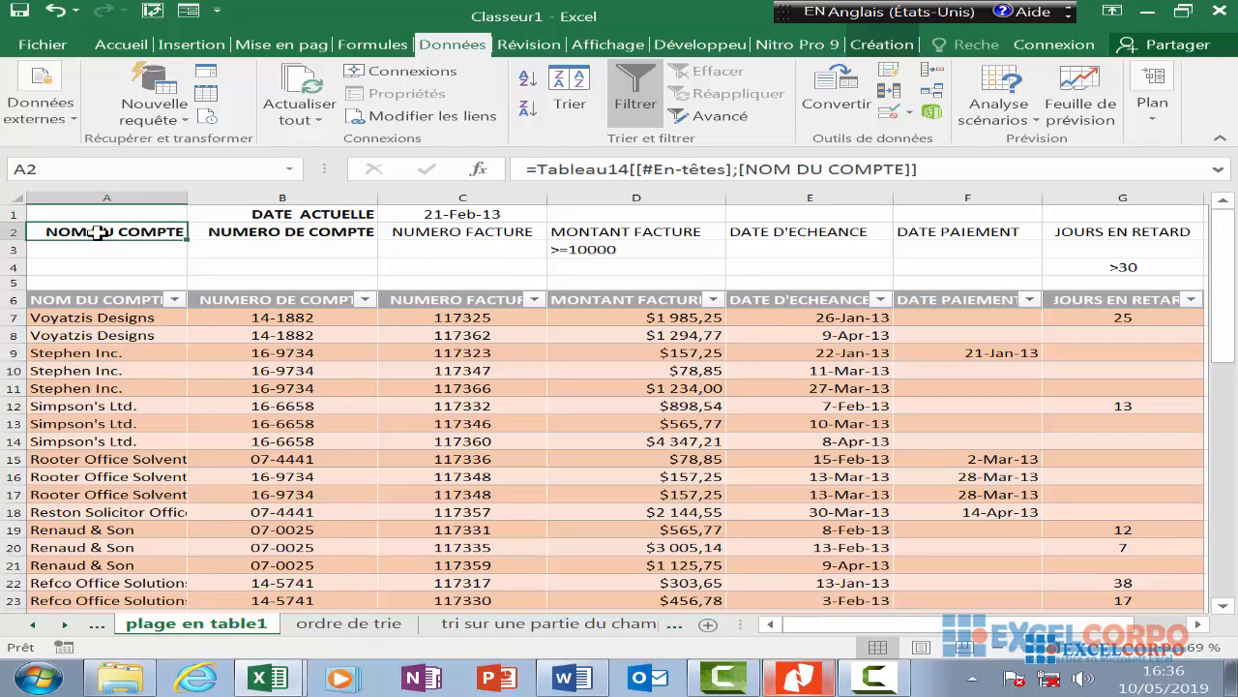
drag(99, 232, 1192, 252)
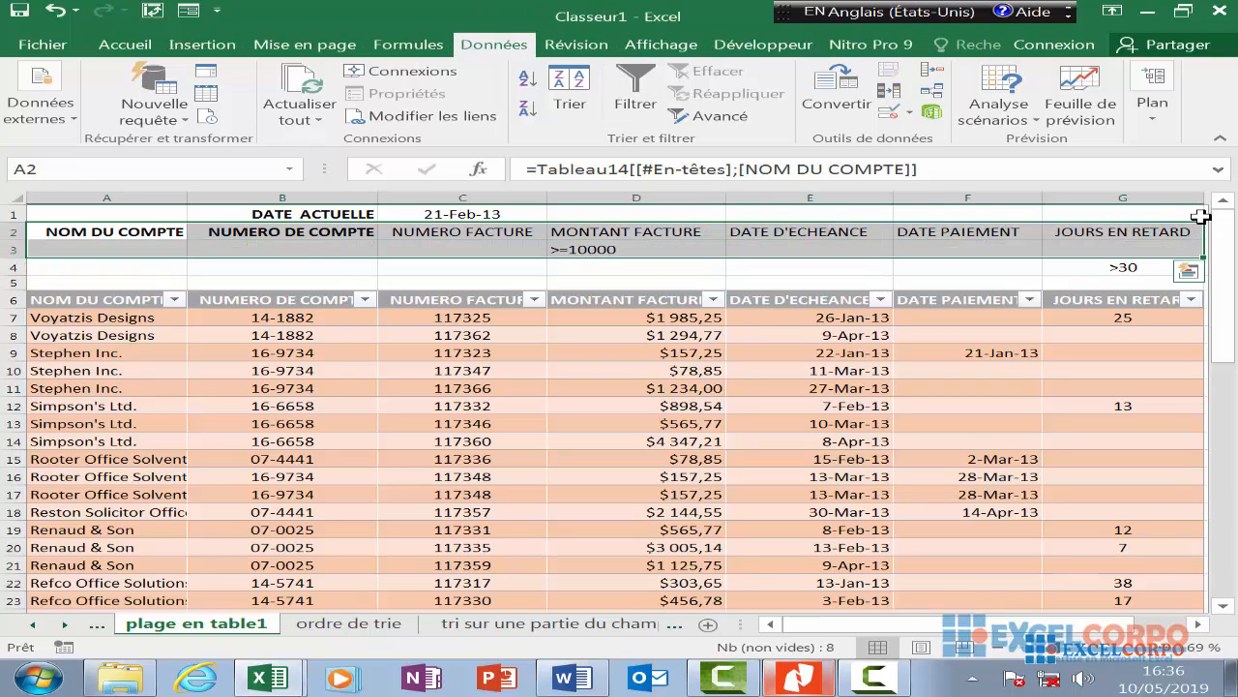
click(99, 230)
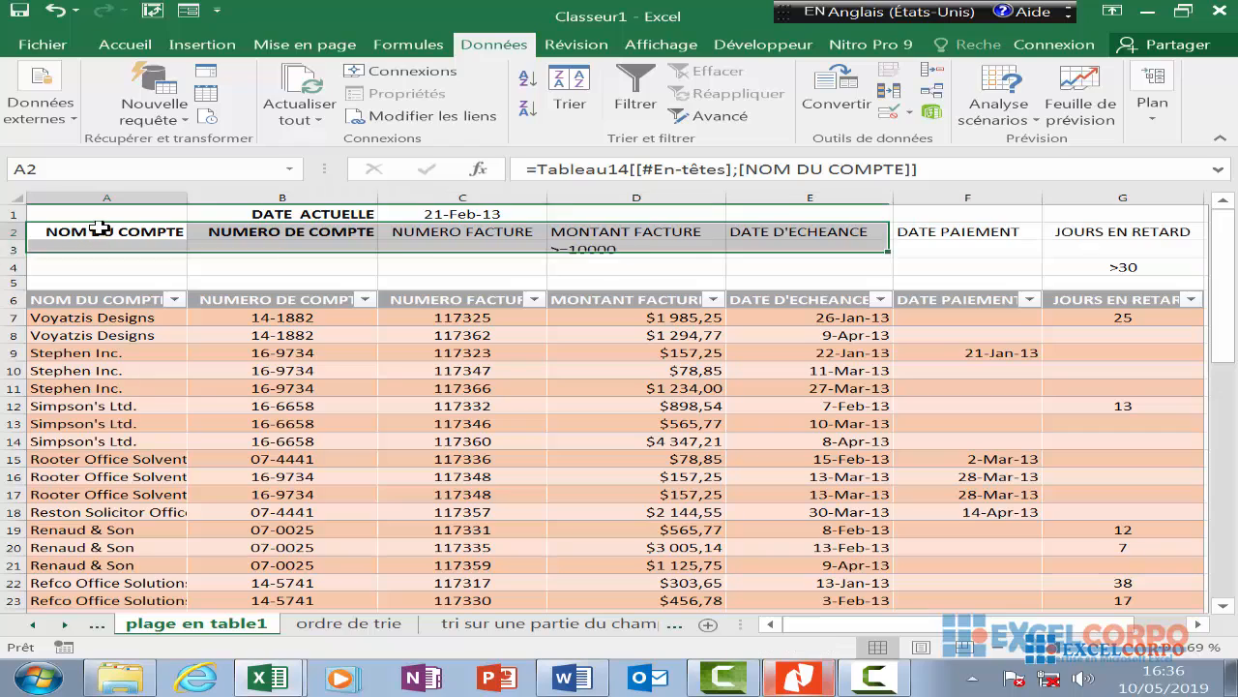
drag(99, 230, 1201, 262)
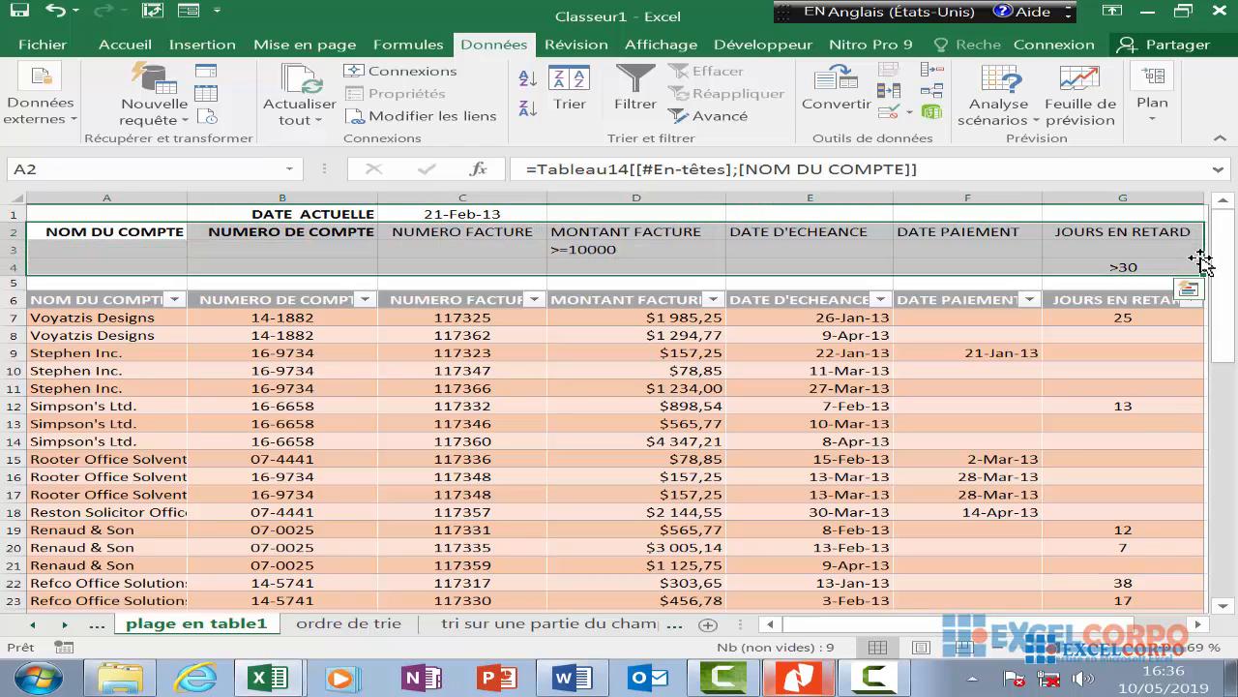
key(Delete)
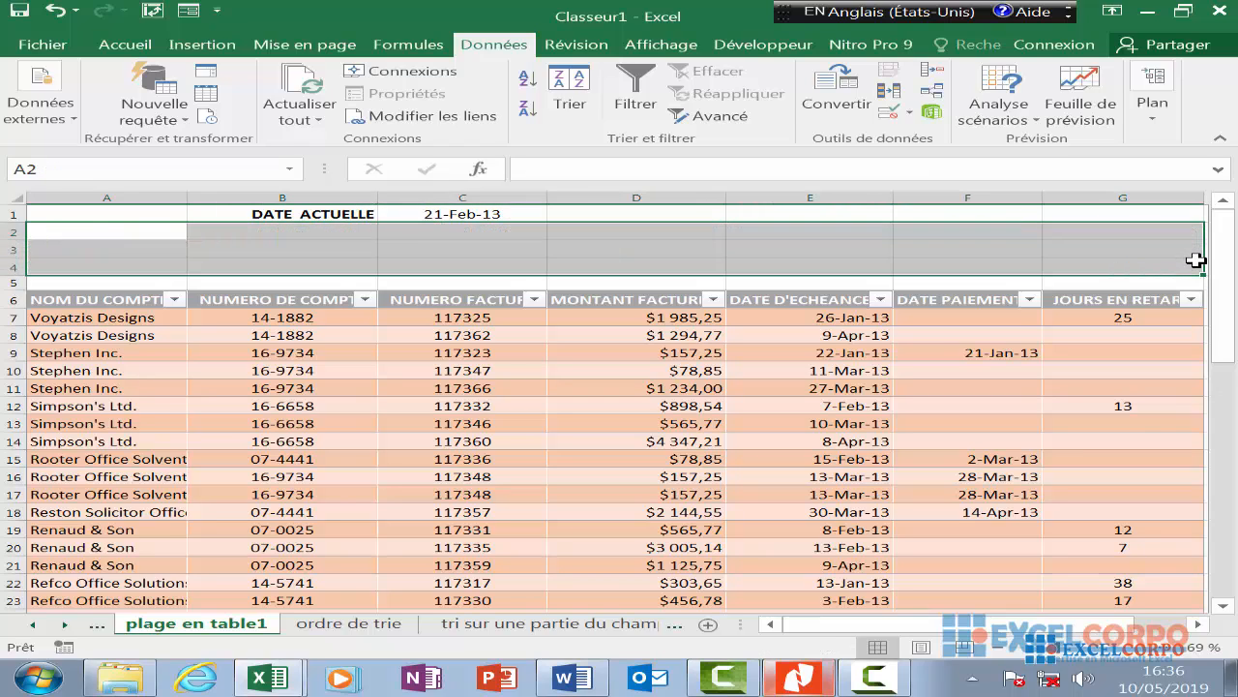
- Enter the criteria label RETARD DE PAIEMENT in cell A2
click(118, 233)
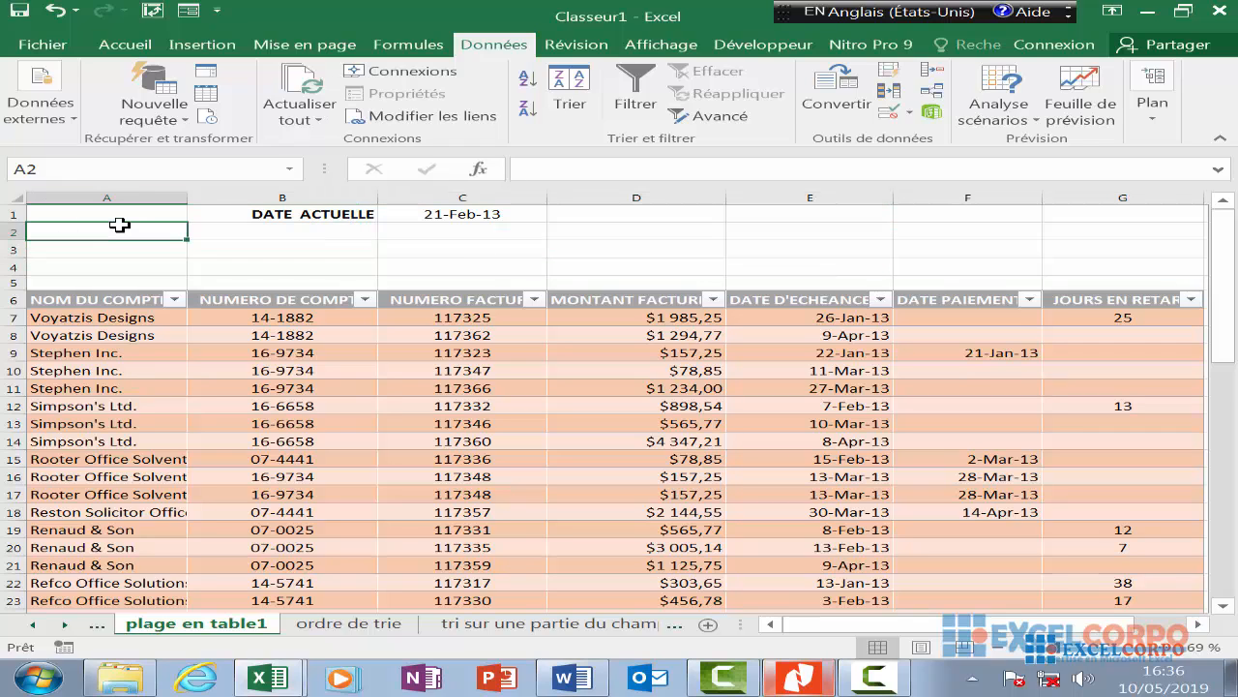
text(RE)
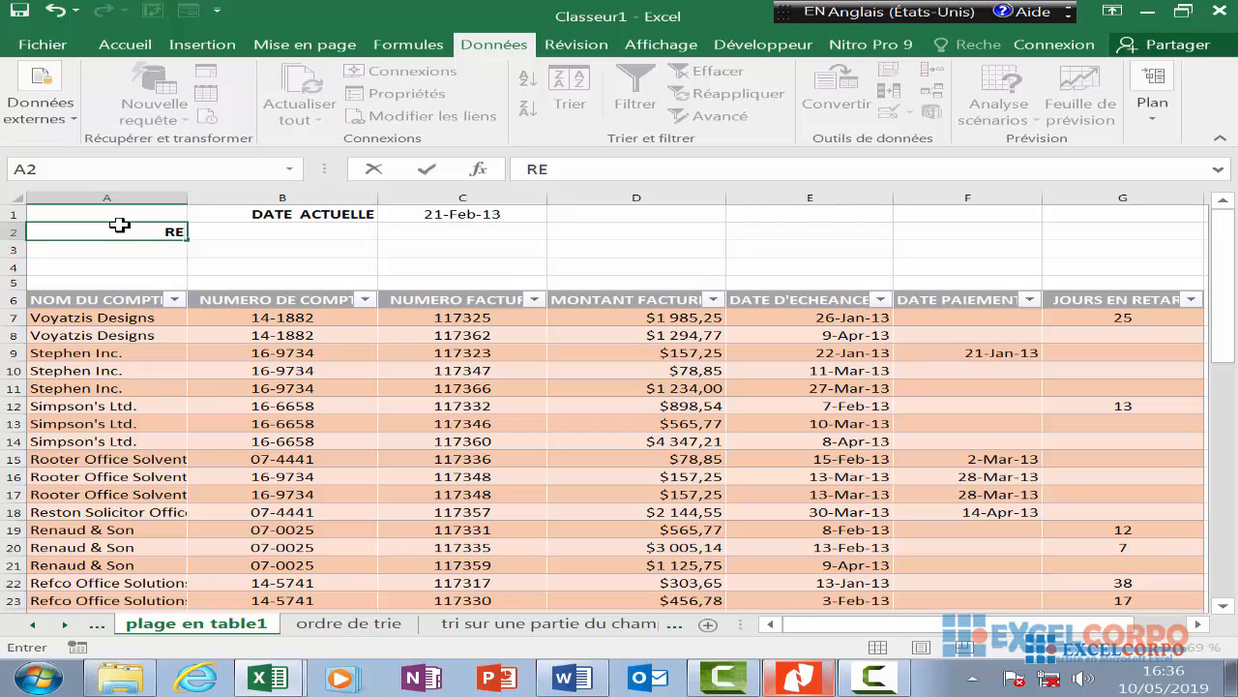
text(TARD DE PA)
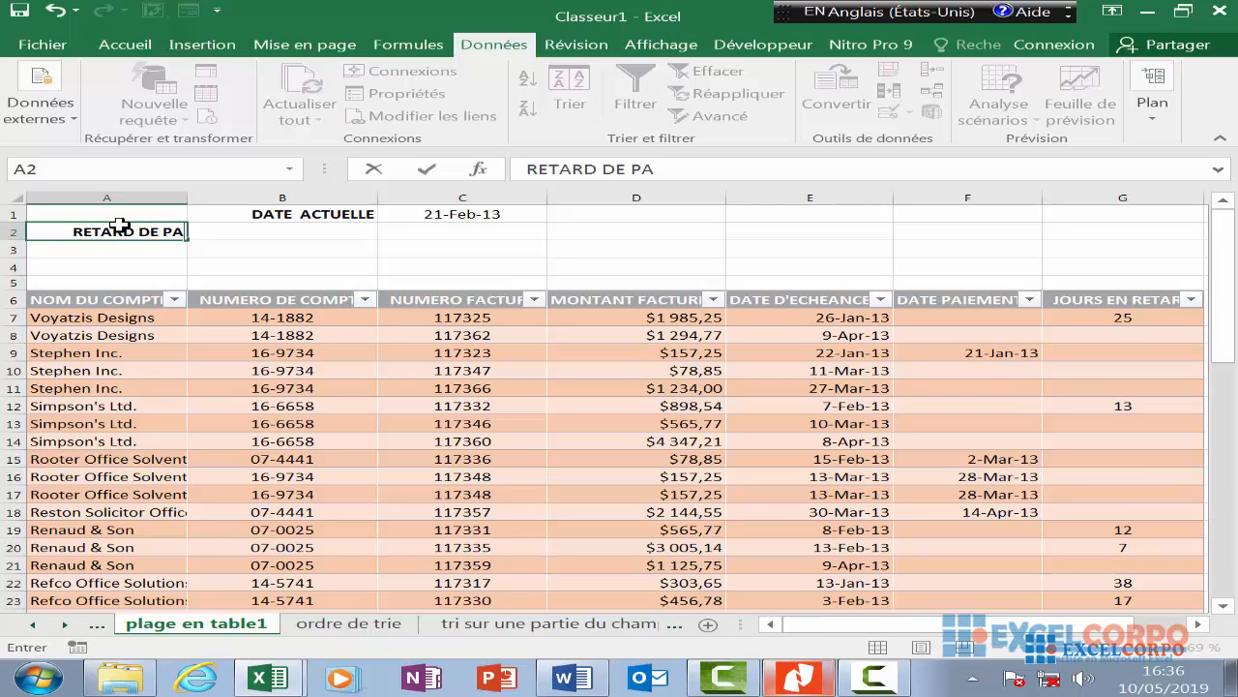
text(IE)
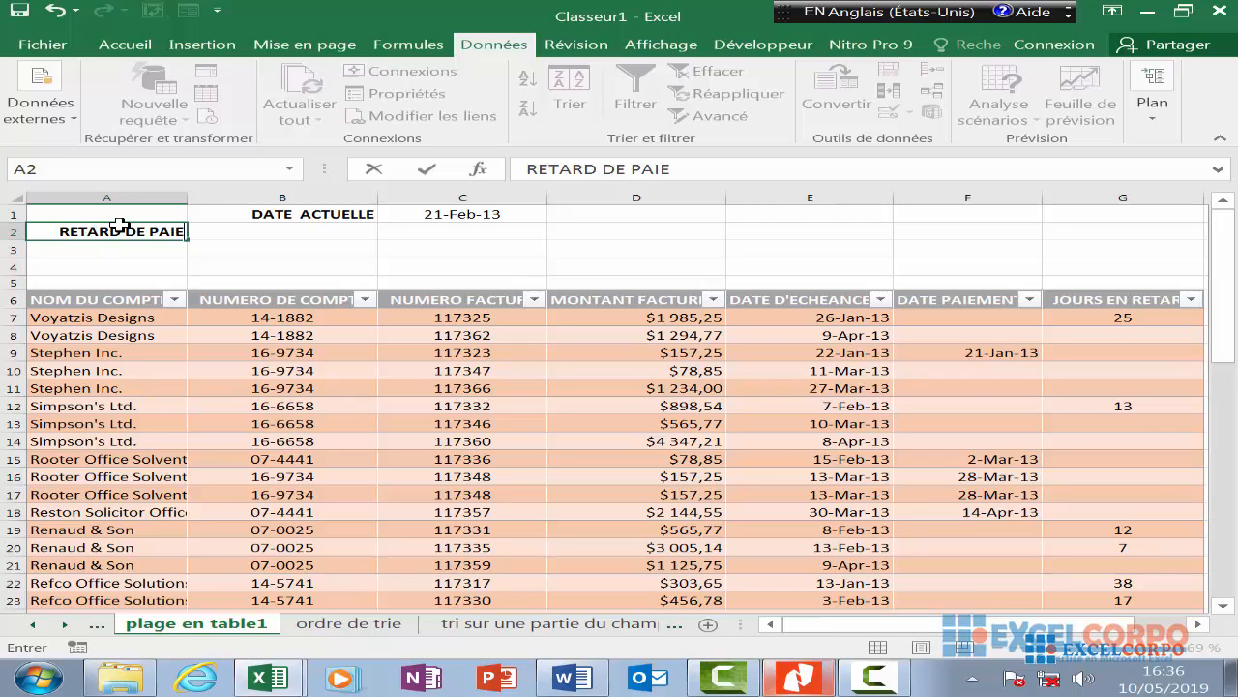
text(MENT)
key(Return)
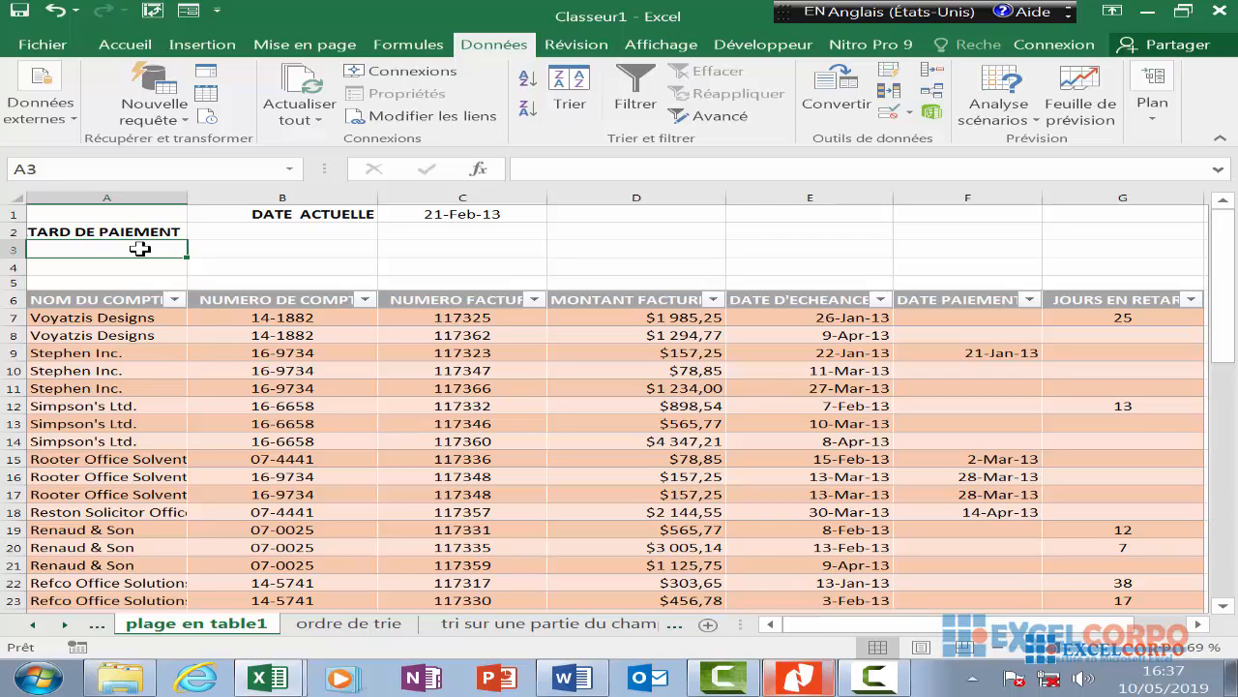
- Enter a criterion formula in A3 testing whether the table's DATE PAIEMENT header cell equals its JOURS EN RETARD header cell
text(=)
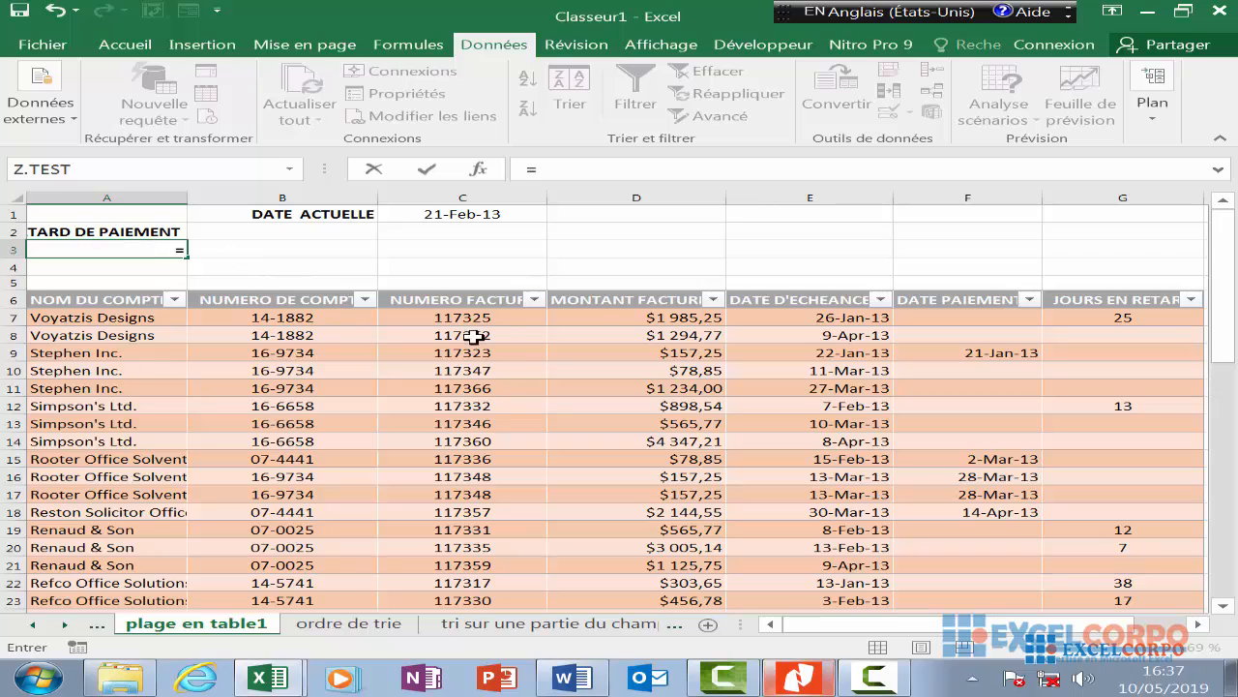
click(953, 300)
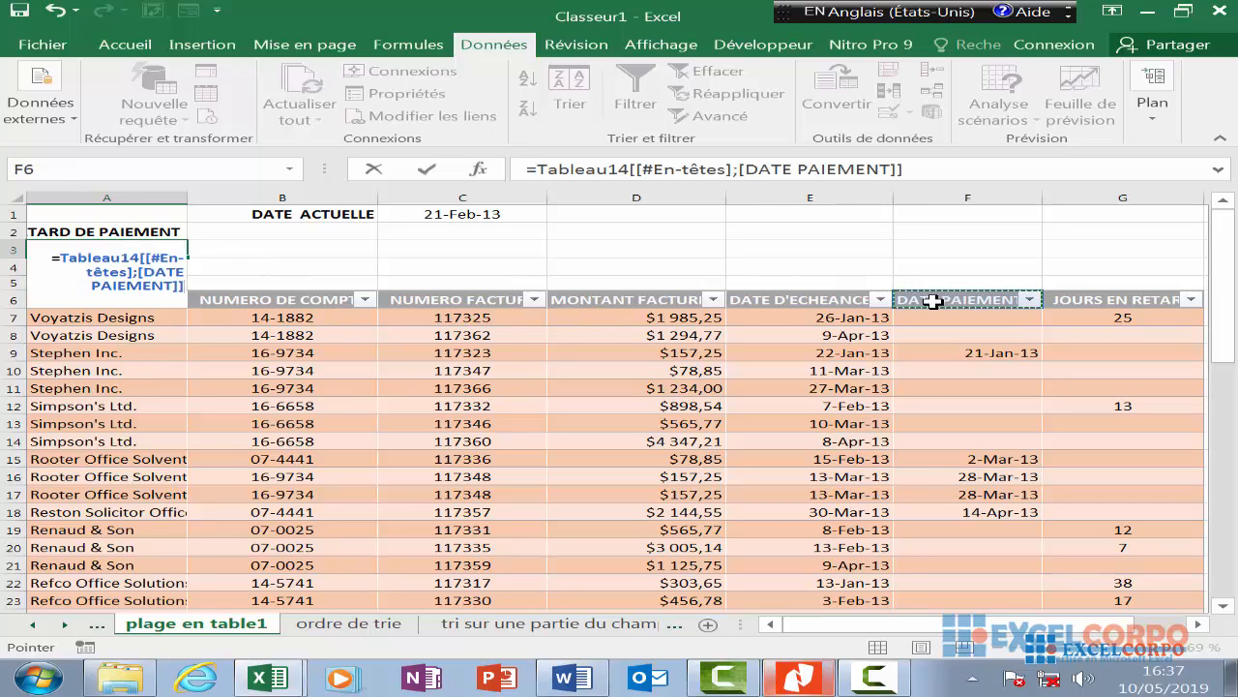
text(=)
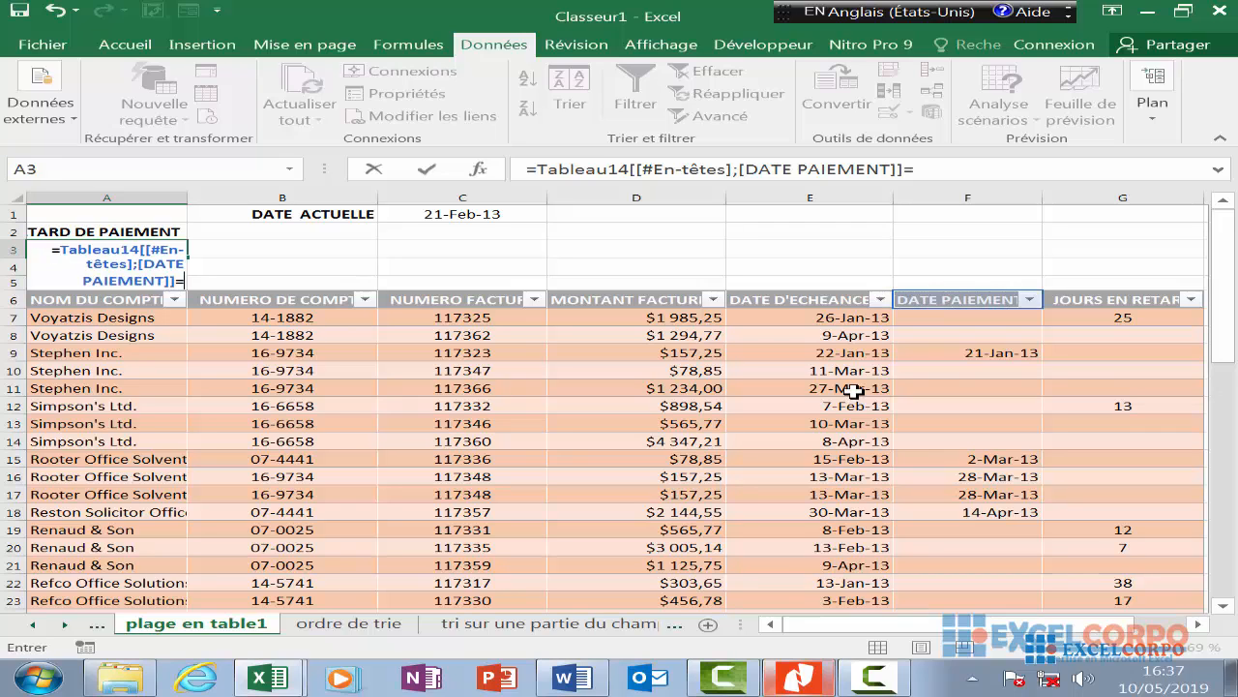
click(1098, 304)
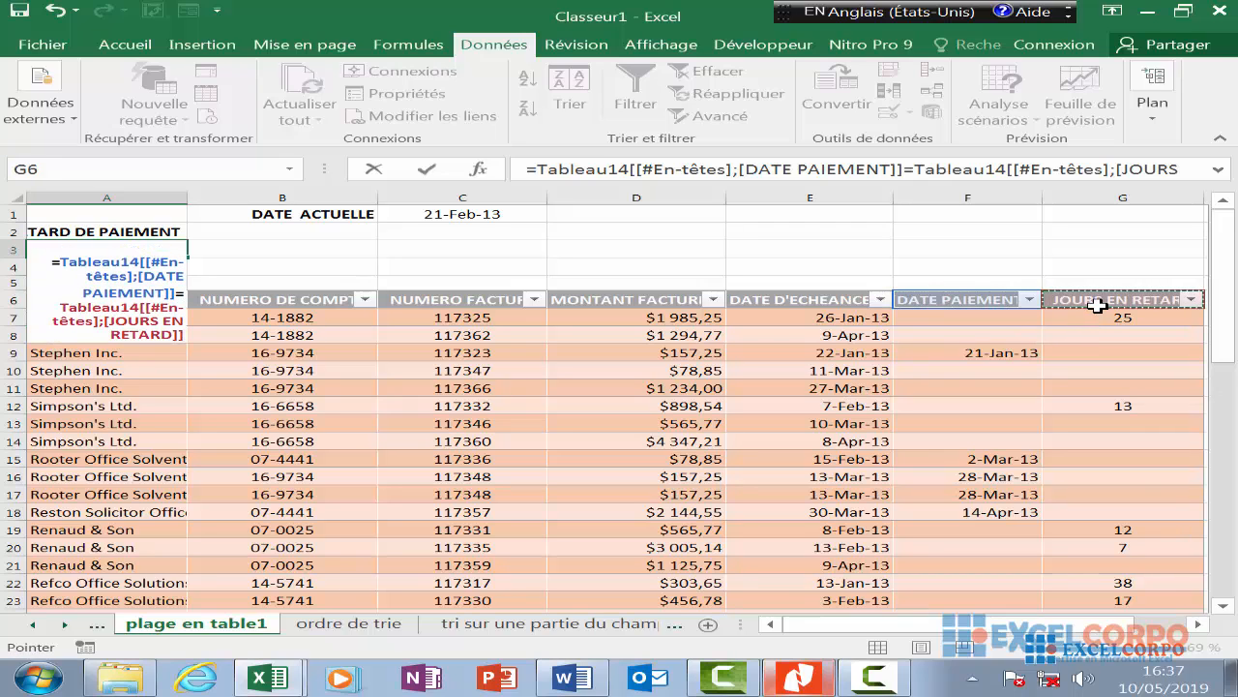
key(Return)
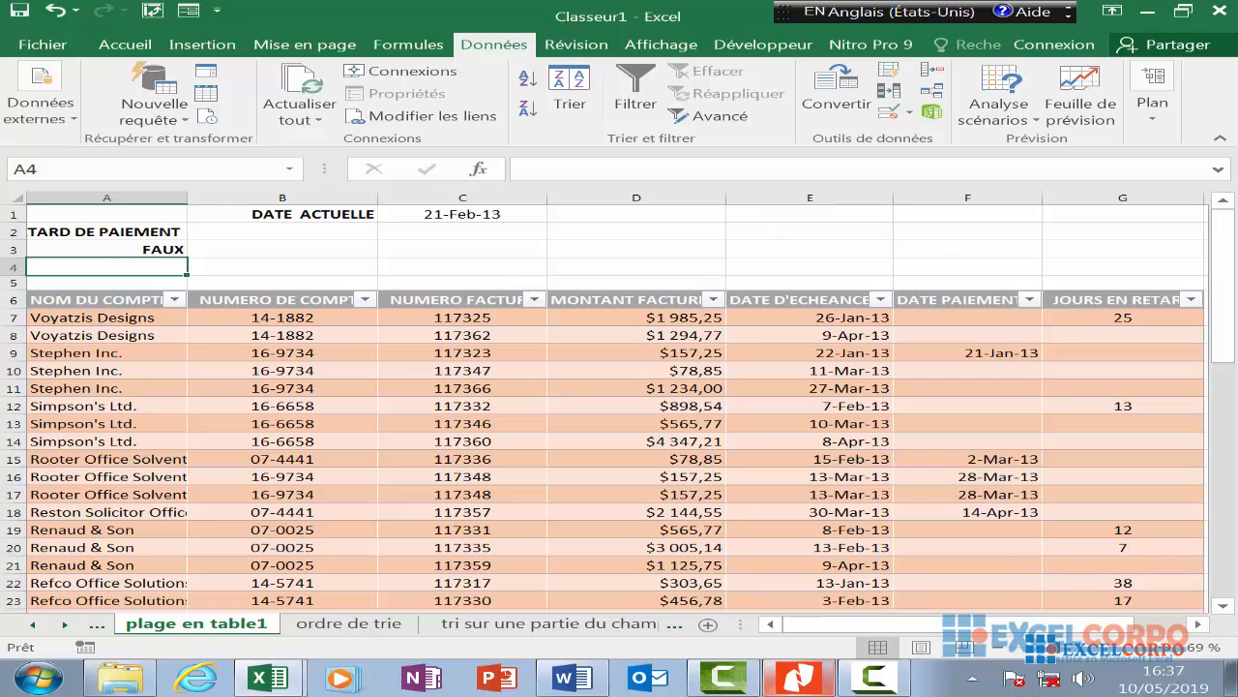
click(104, 250)
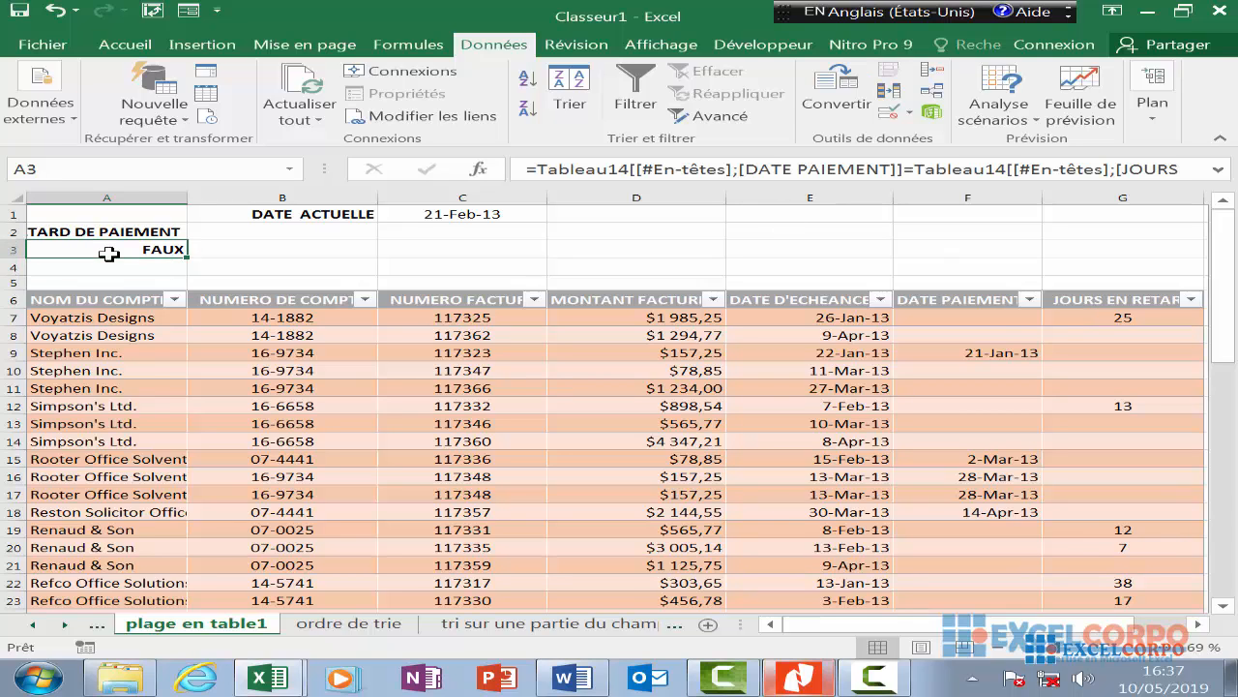
- Start an advanced filter from inside the invoice table and set its list range to Tableau14[#Tout]
drag(410, 438, 409, 424)
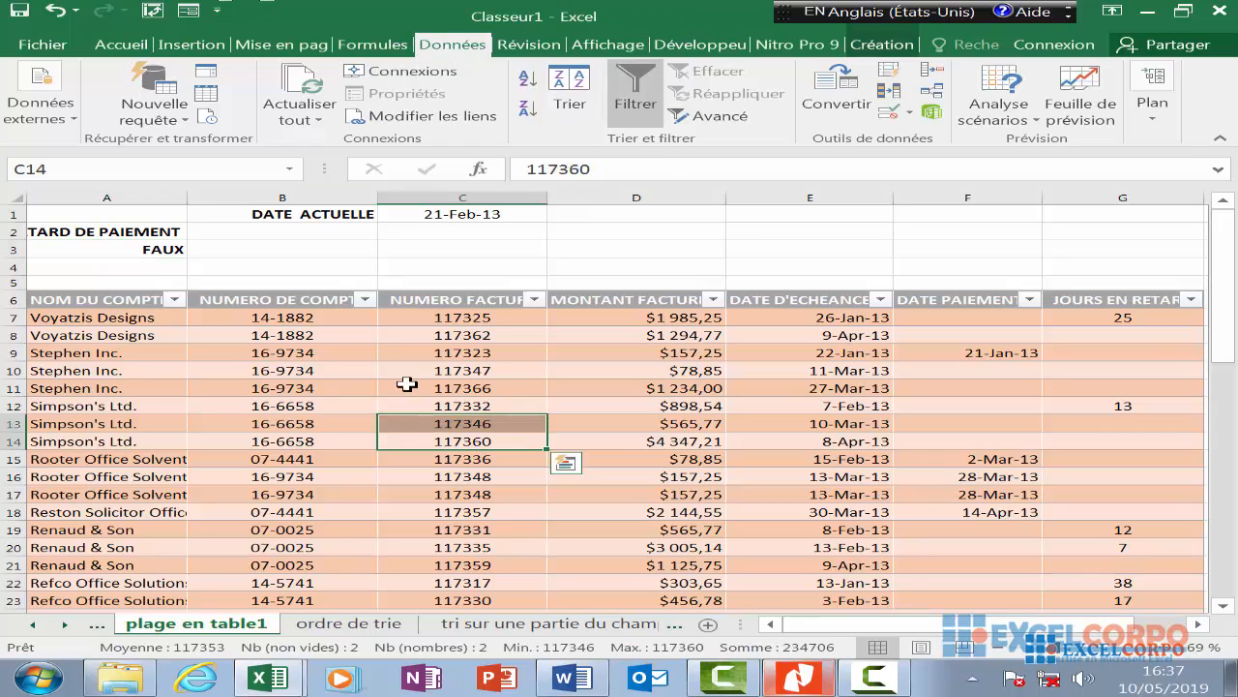
click(588, 423)
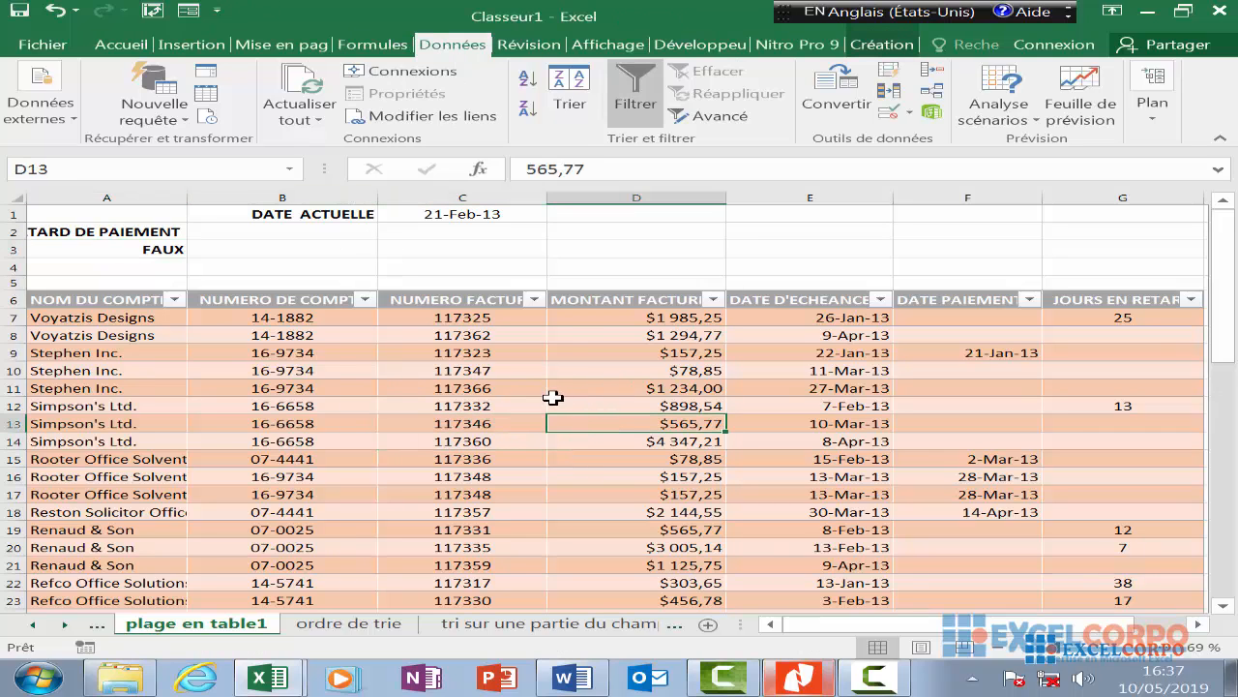
click(552, 398)
click(295, 316)
click(306, 300)
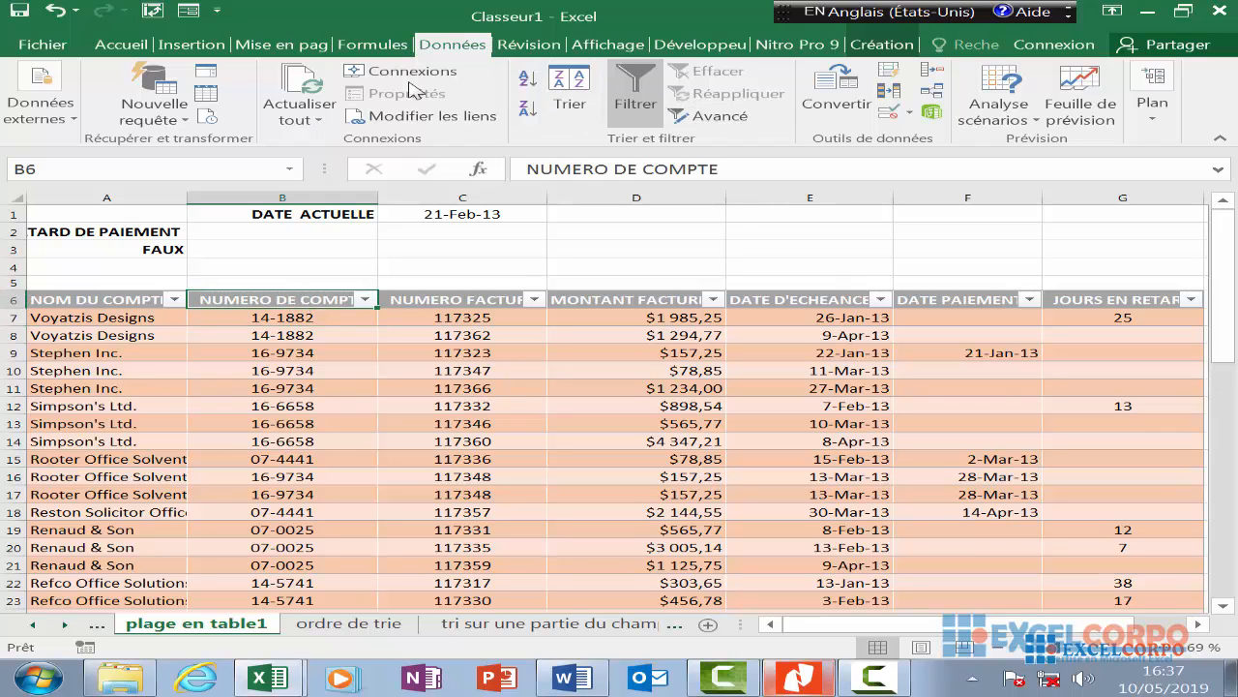
click(713, 116)
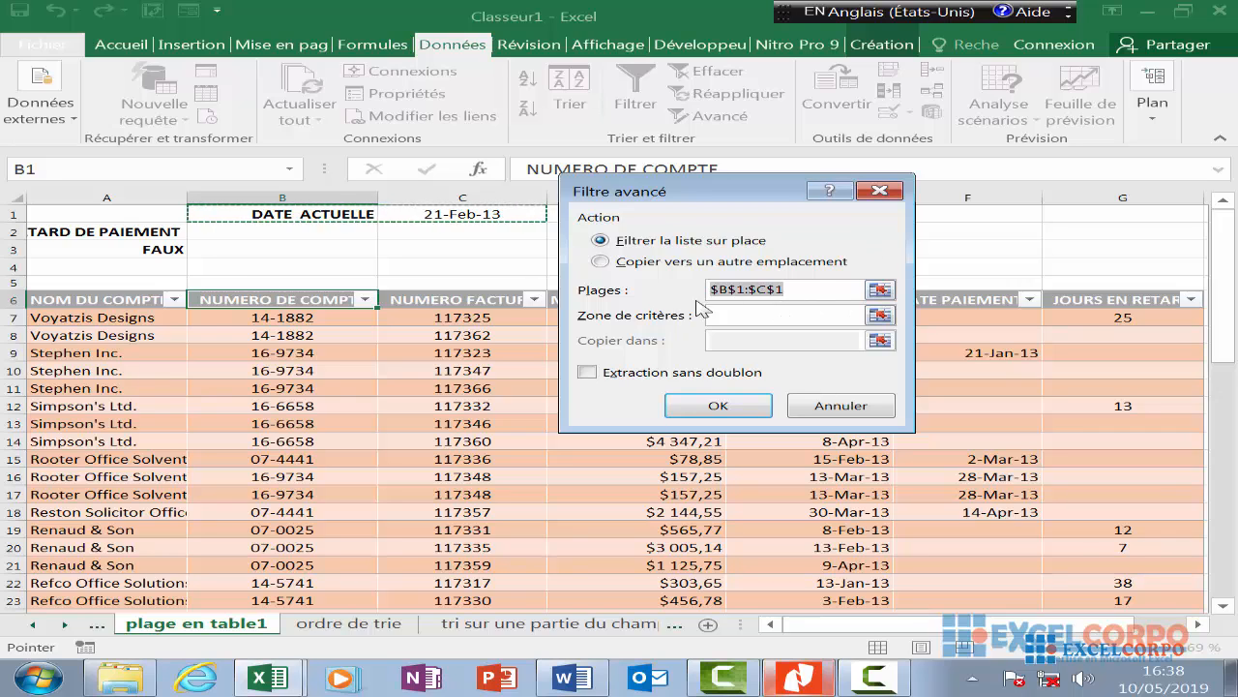
click(879, 291)
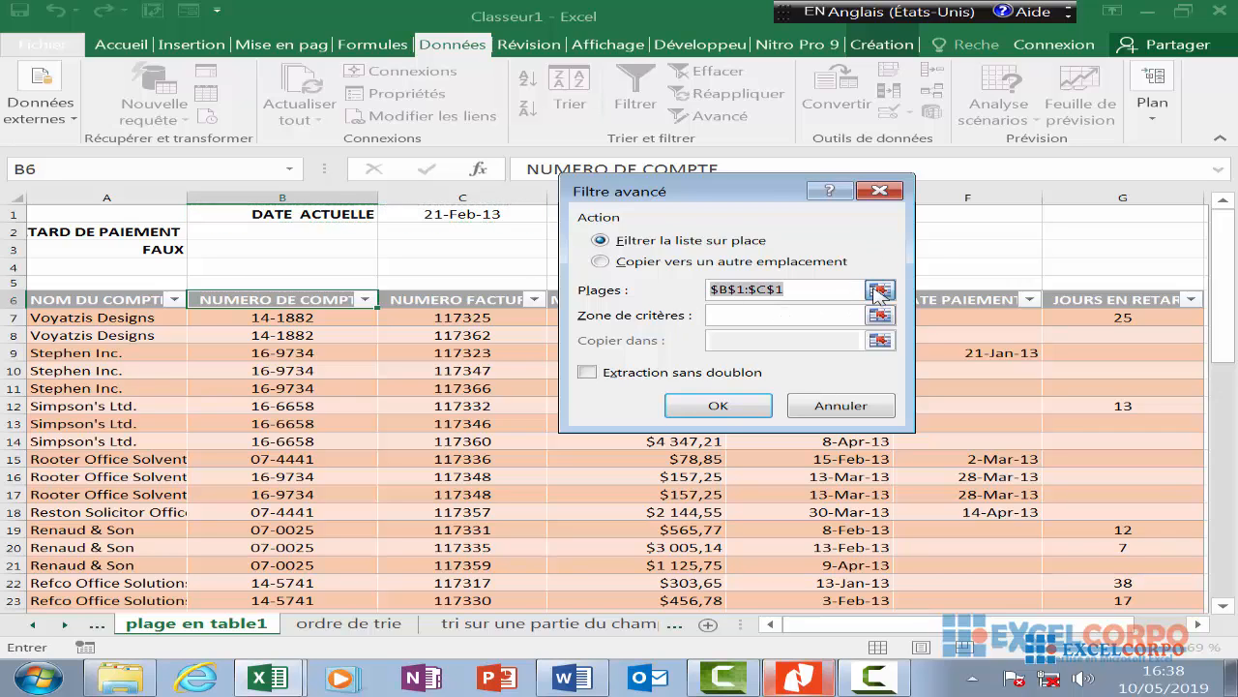
drag(78, 299, 954, 557)
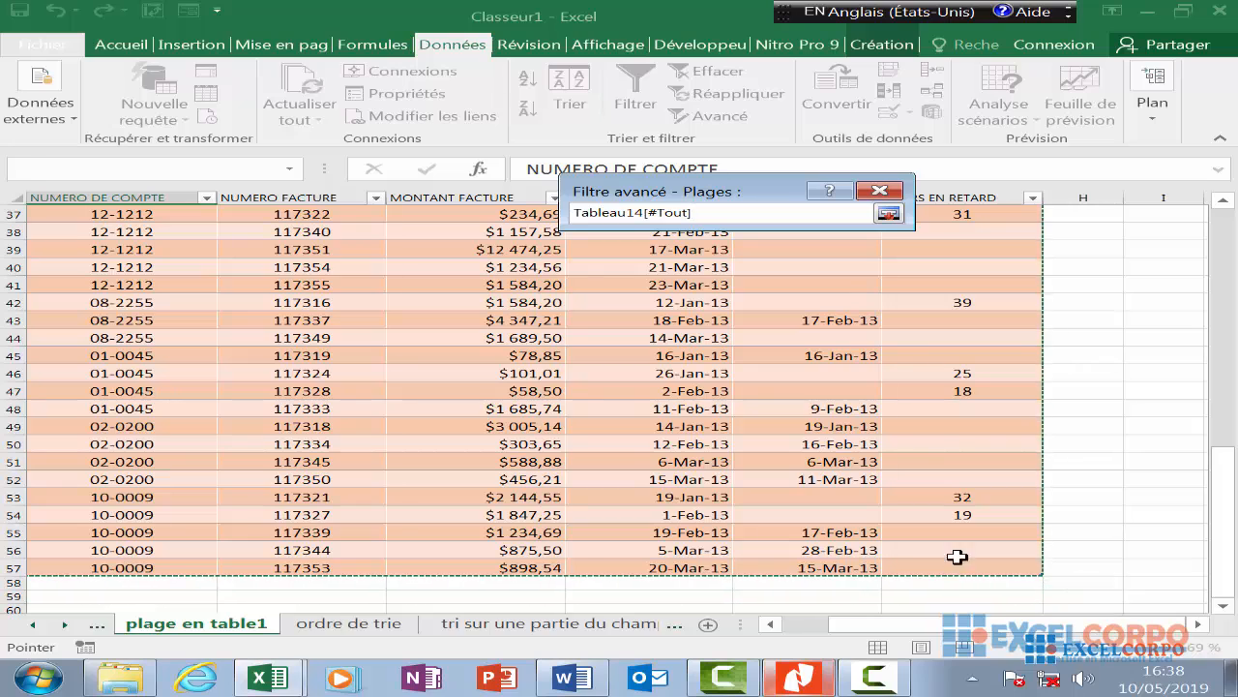
click(889, 212)
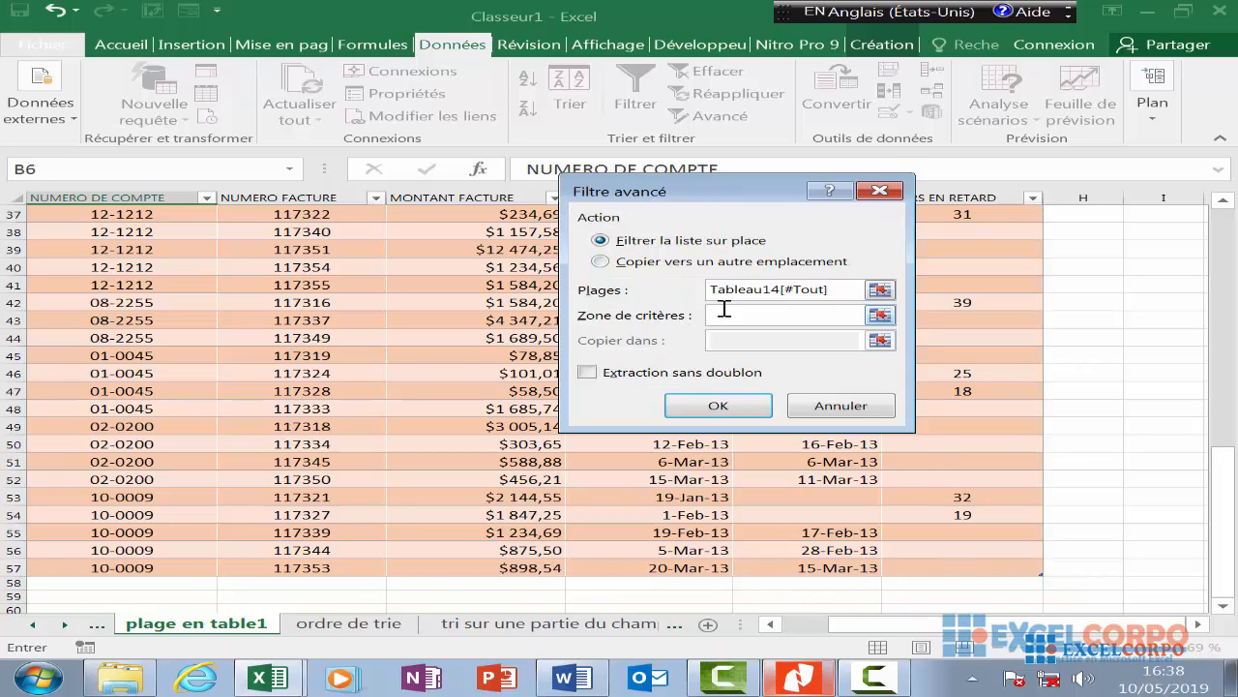
- Set the criteria range to A2:A3, enable extraction without duplicates, and apply the advanced filter in place
click(880, 315)
scroll(513, 329, up, 10)
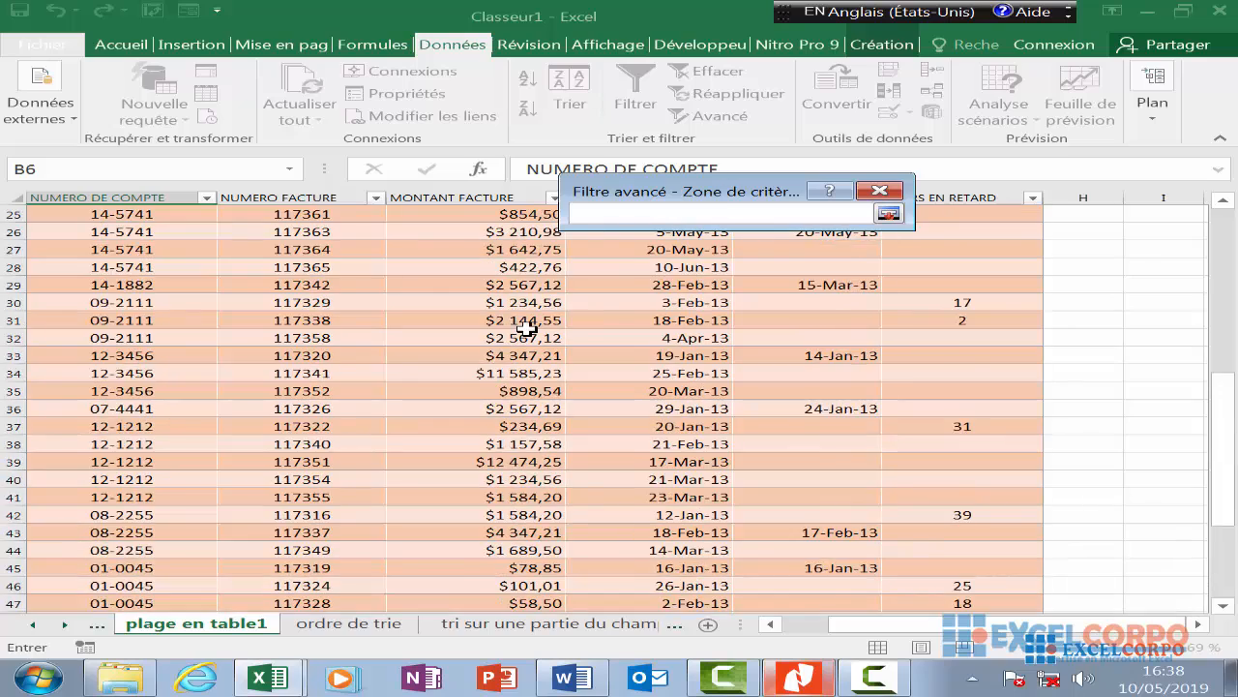
scroll(527, 329, up, 2)
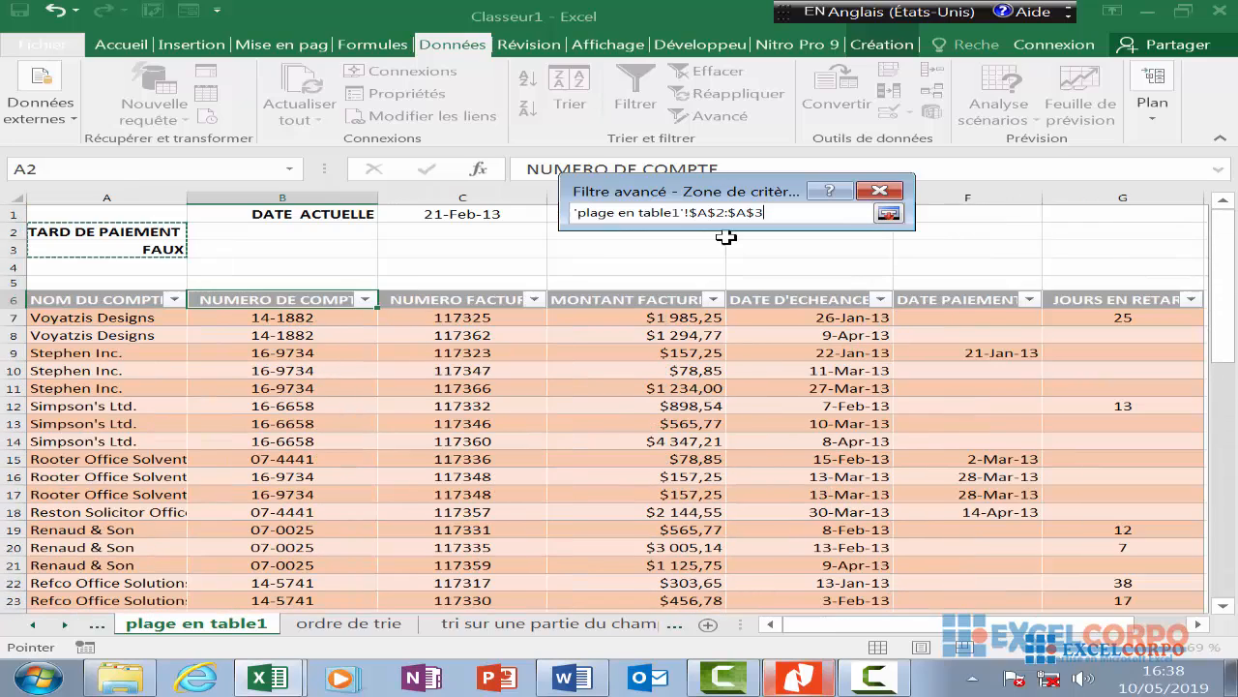
click(888, 214)
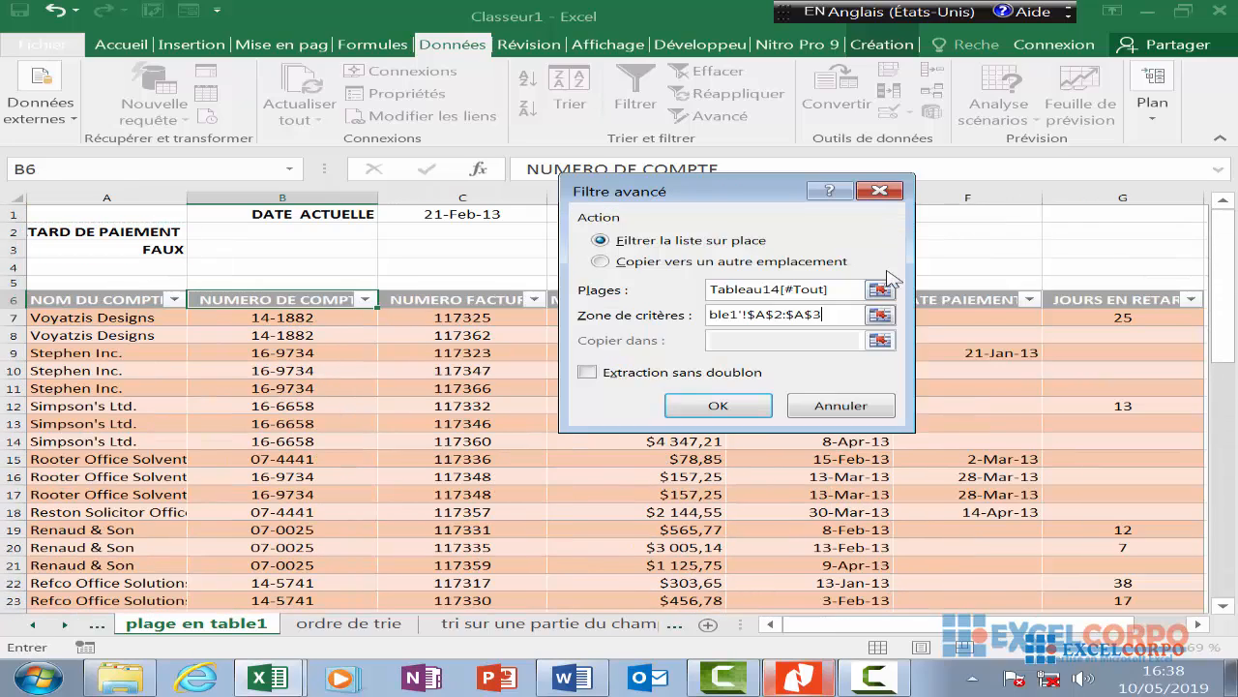
click(588, 373)
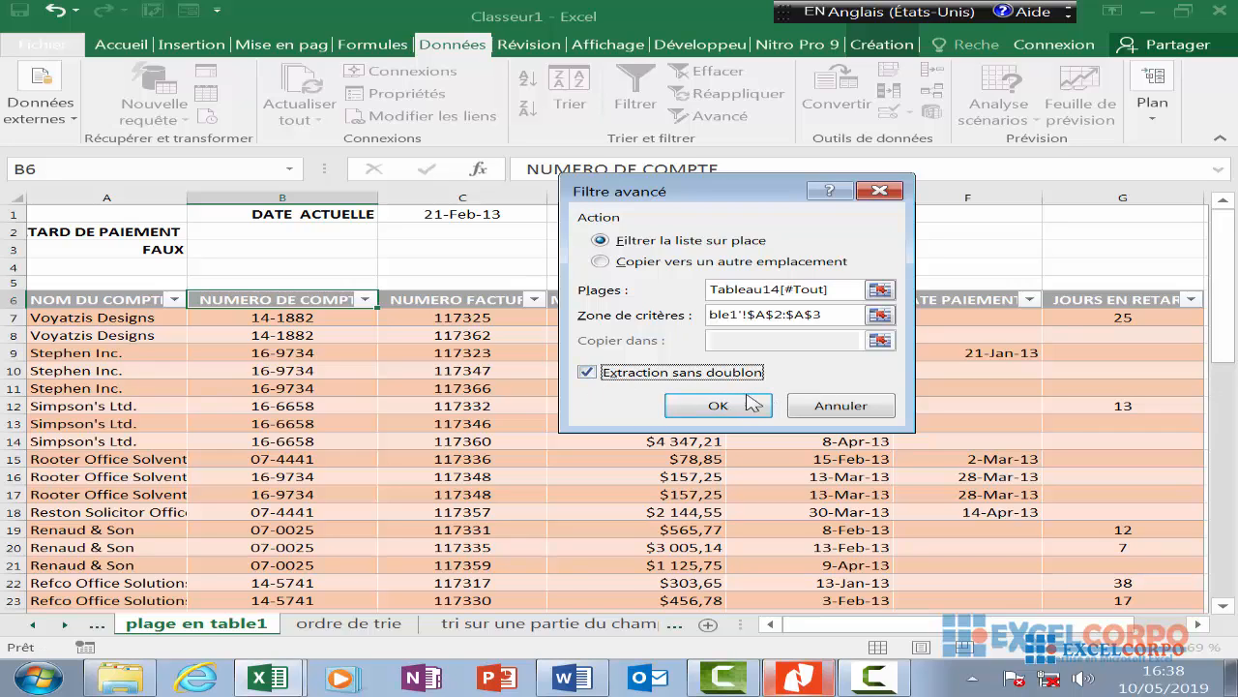
click(719, 405)
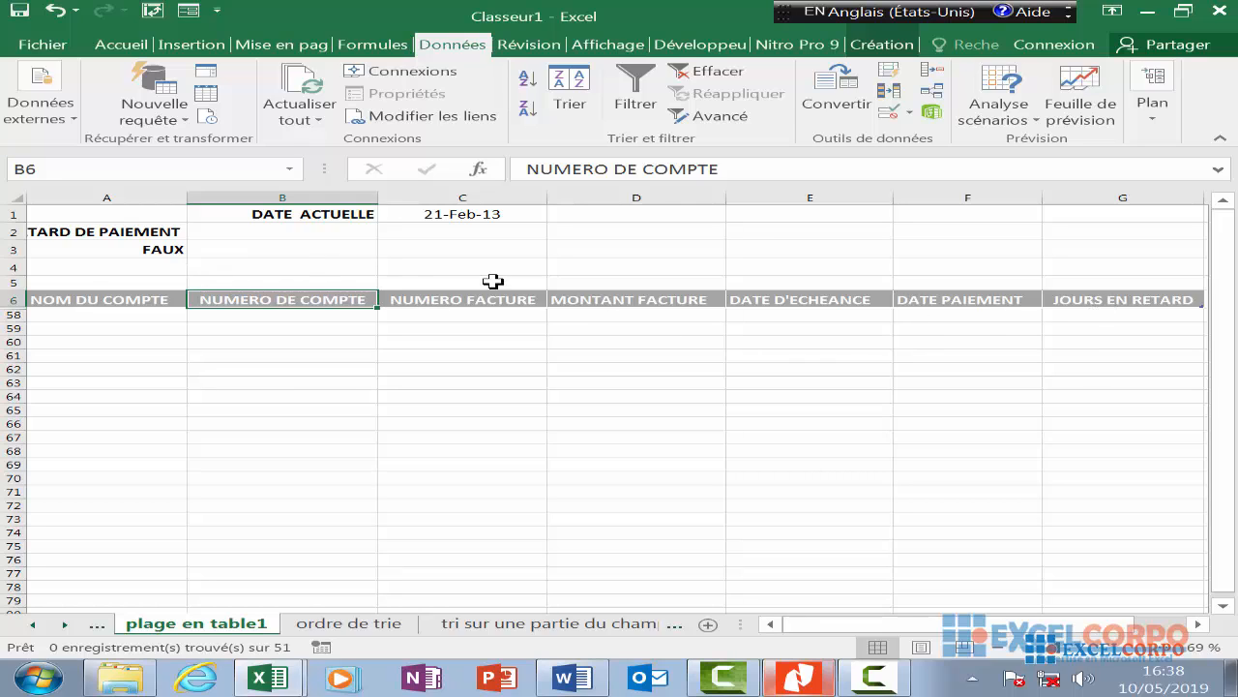
- Check the criterion formula in A3 and the DATE PAIEMENT header, and undo the advanced filter
click(126, 247)
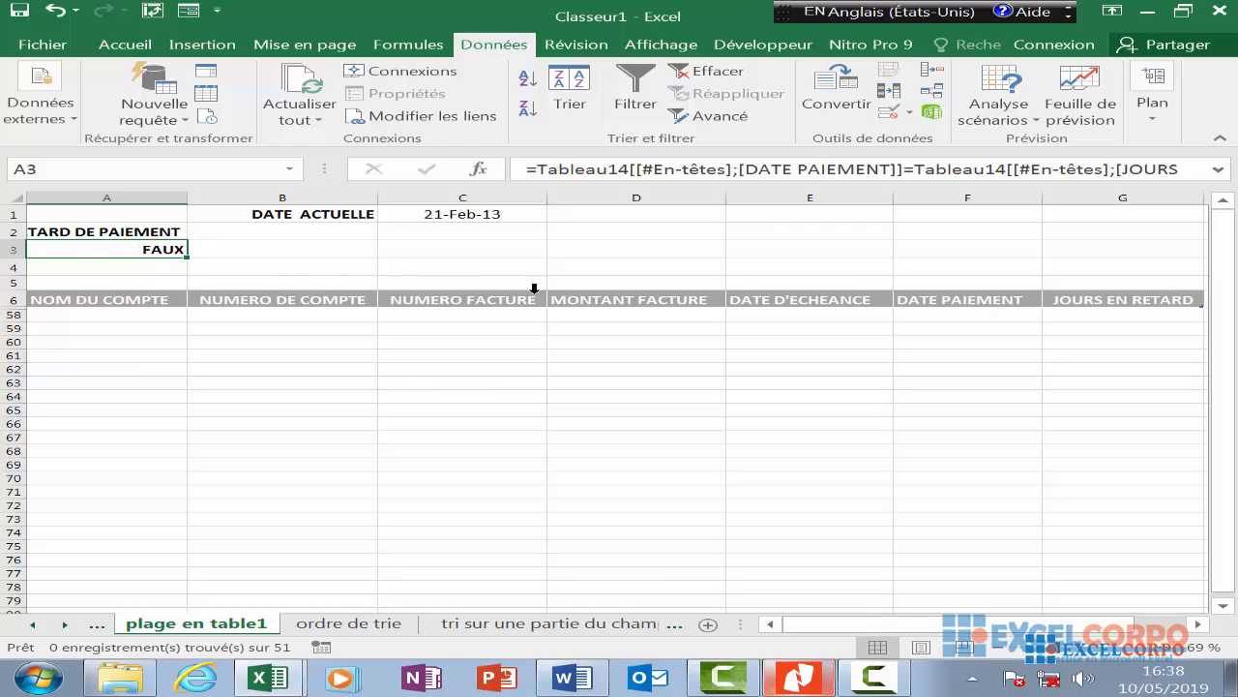
click(944, 299)
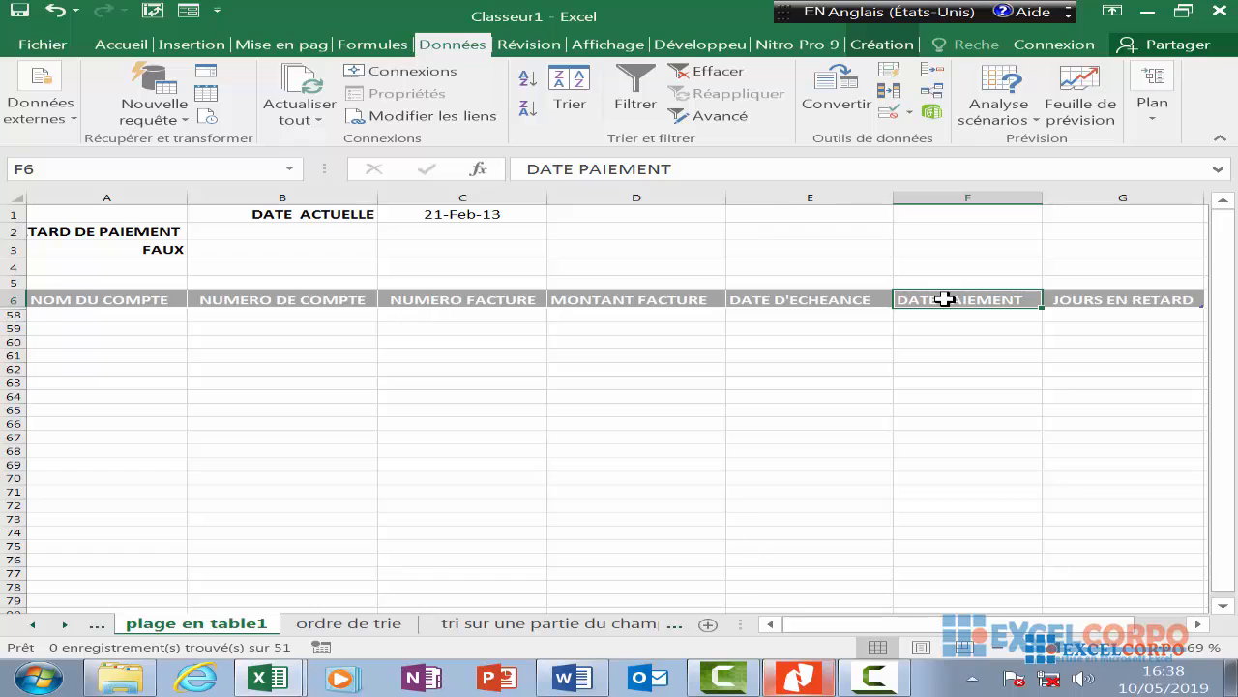
click(56, 12)
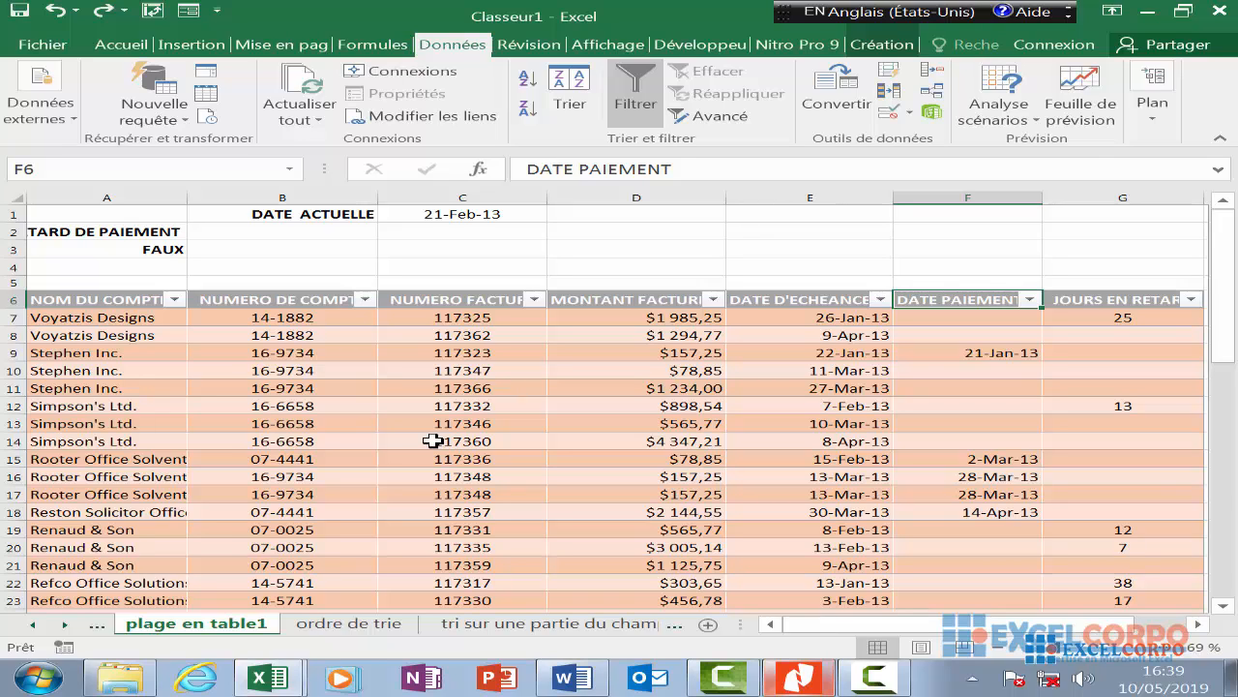
- Replace the criterion in A3 with =ET(Tableau14[[#En-têtes];[JOURS EN RETARD]]<90;Tableau14[[#En-têtes];[JOURS EN RETARD]]>31)
click(166, 248)
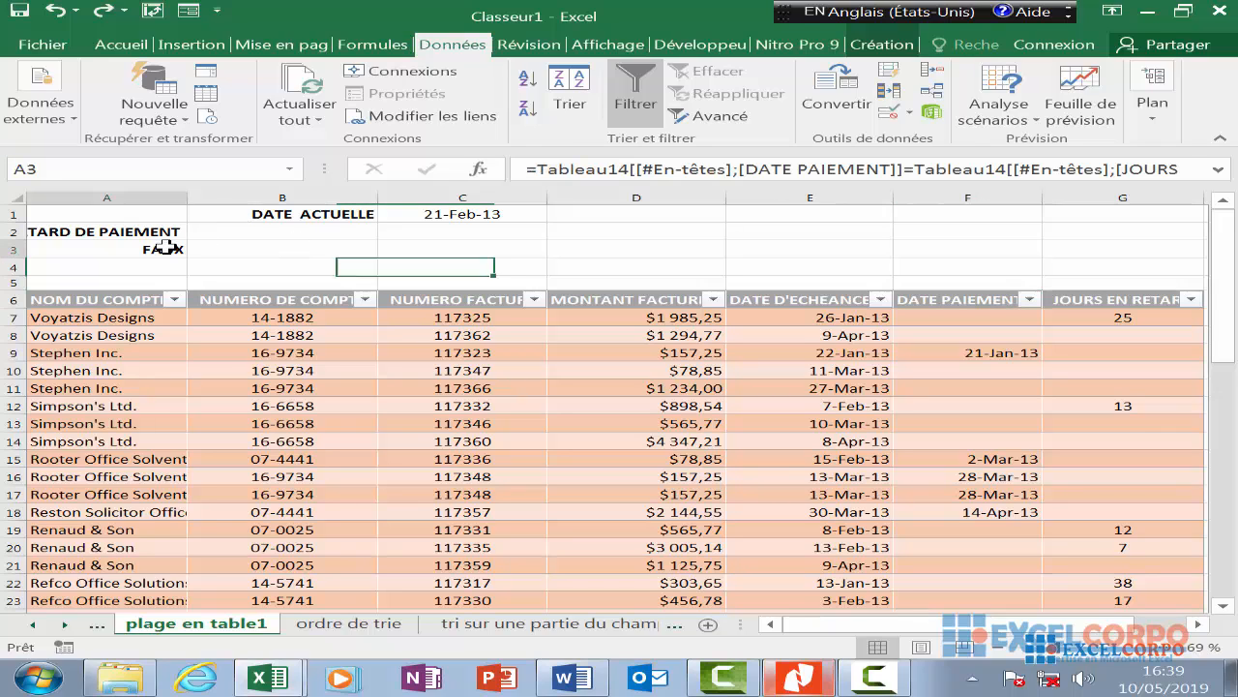
text(E)
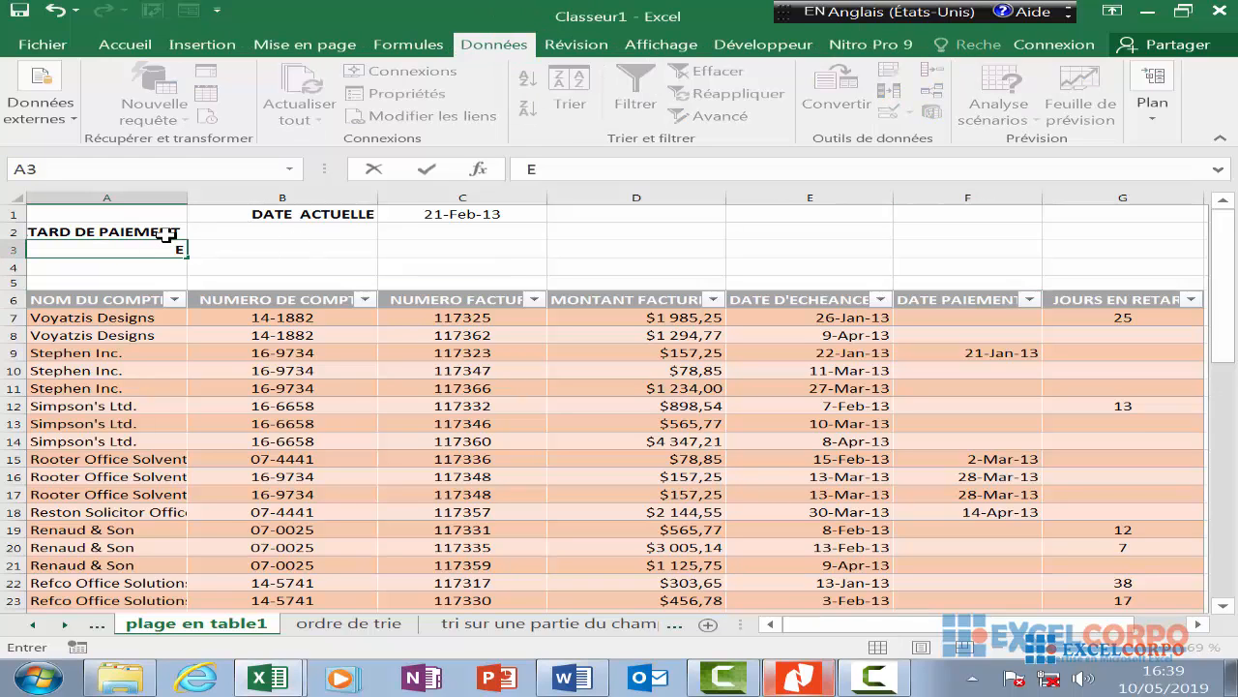
key(BackSpace)
text(=ET)
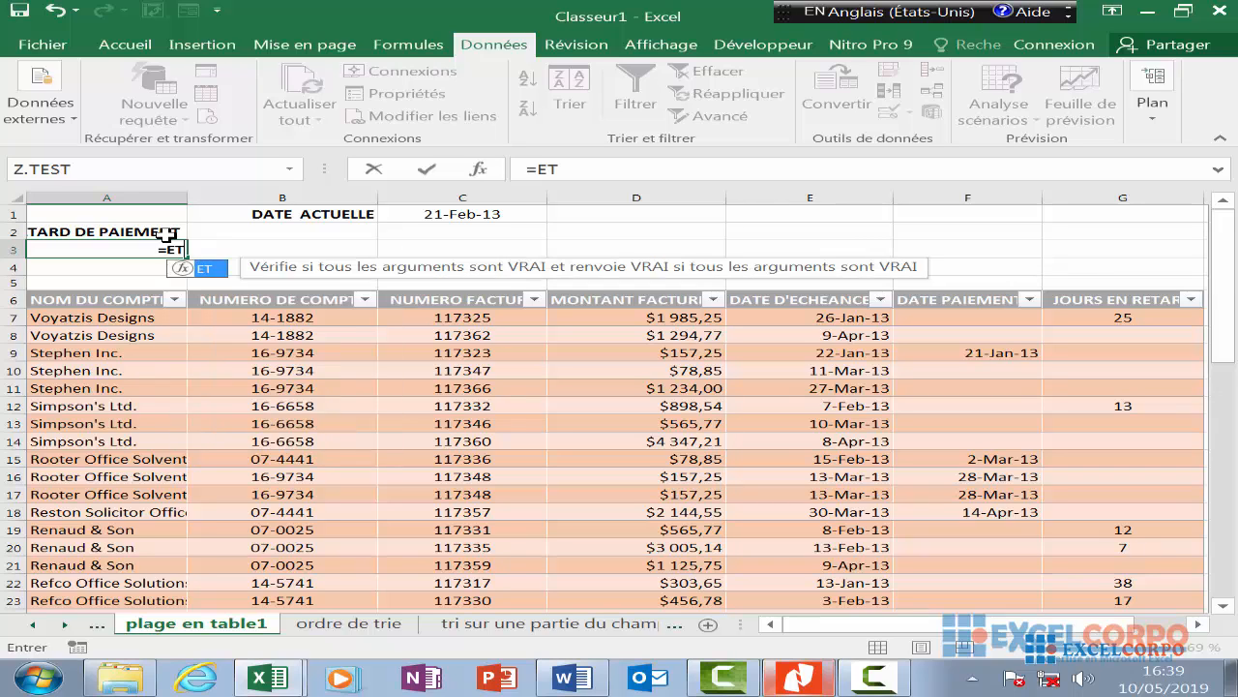
text(()
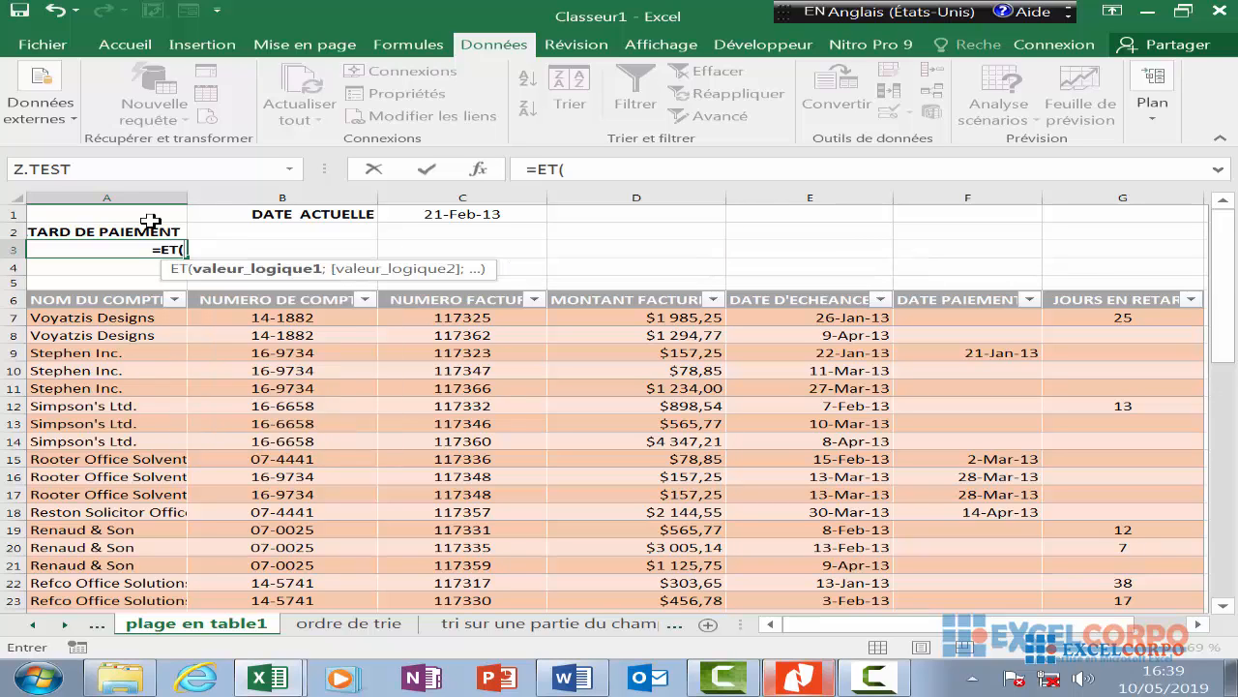
click(1079, 302)
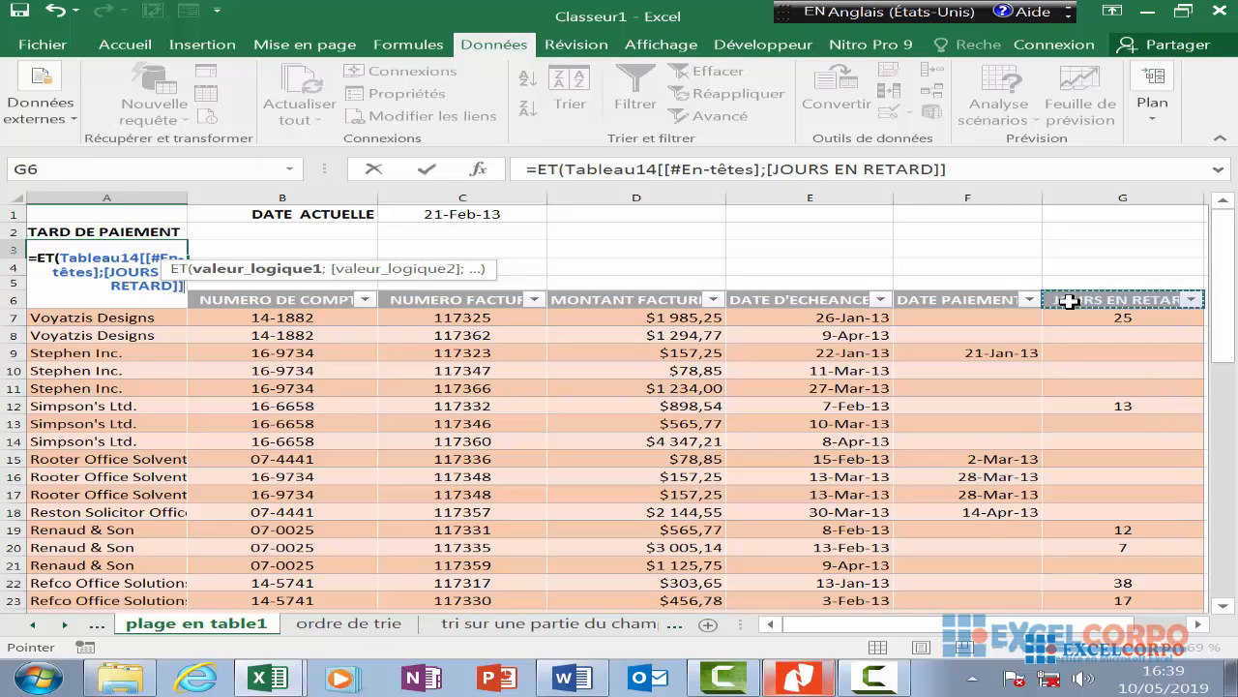
text(<90)
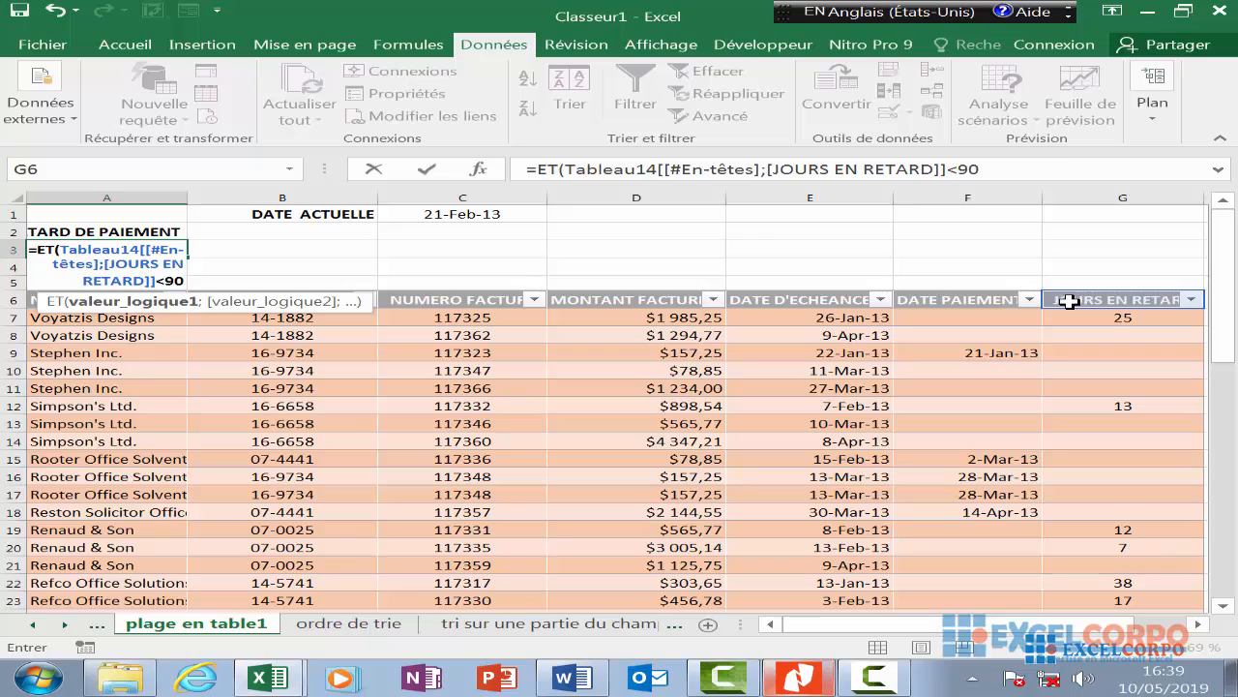
text(;)
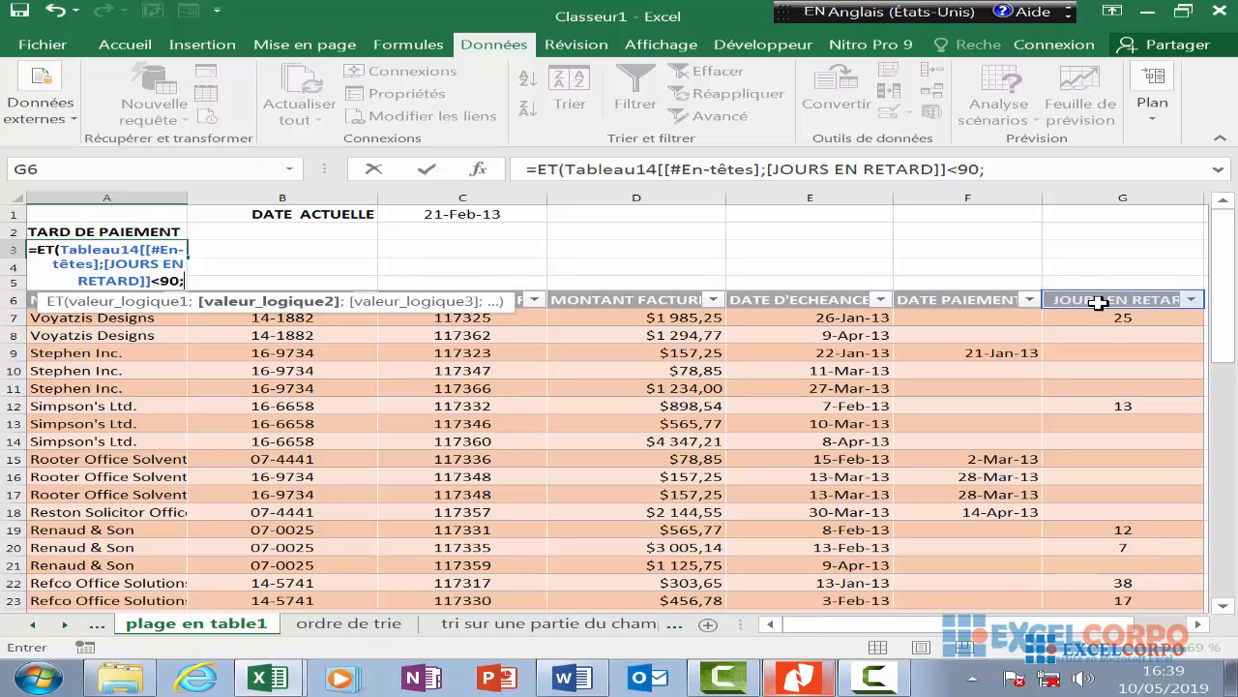
click(1101, 298)
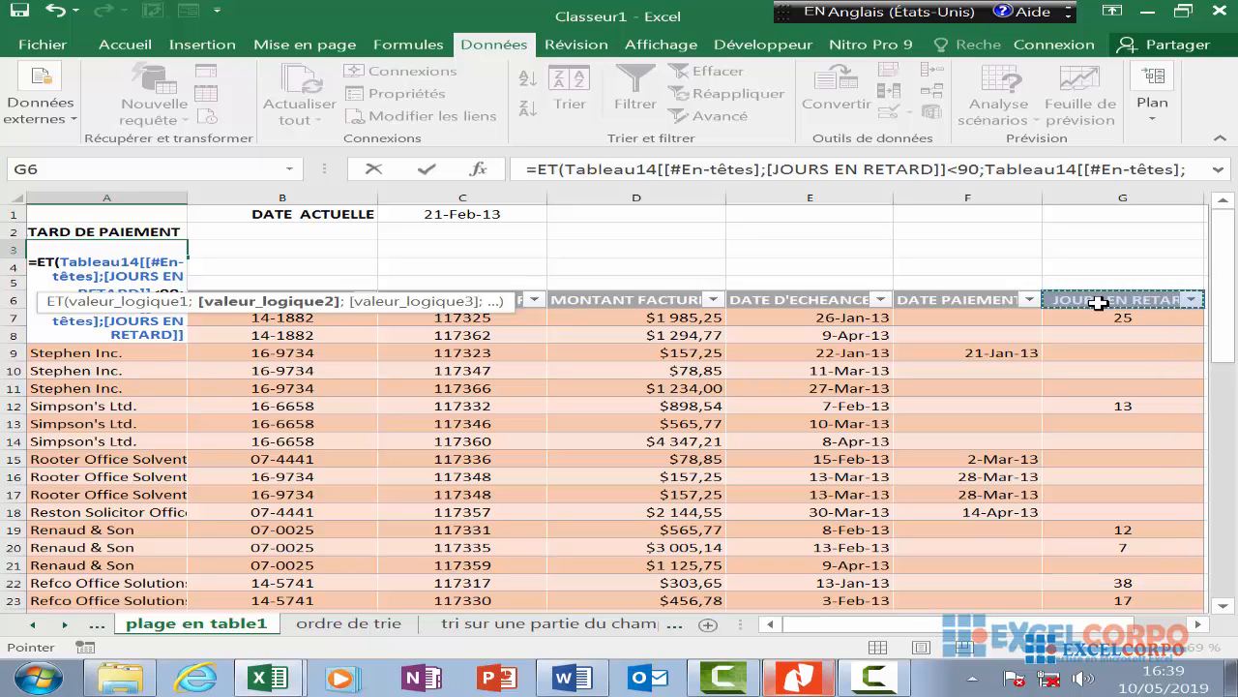
text(>)
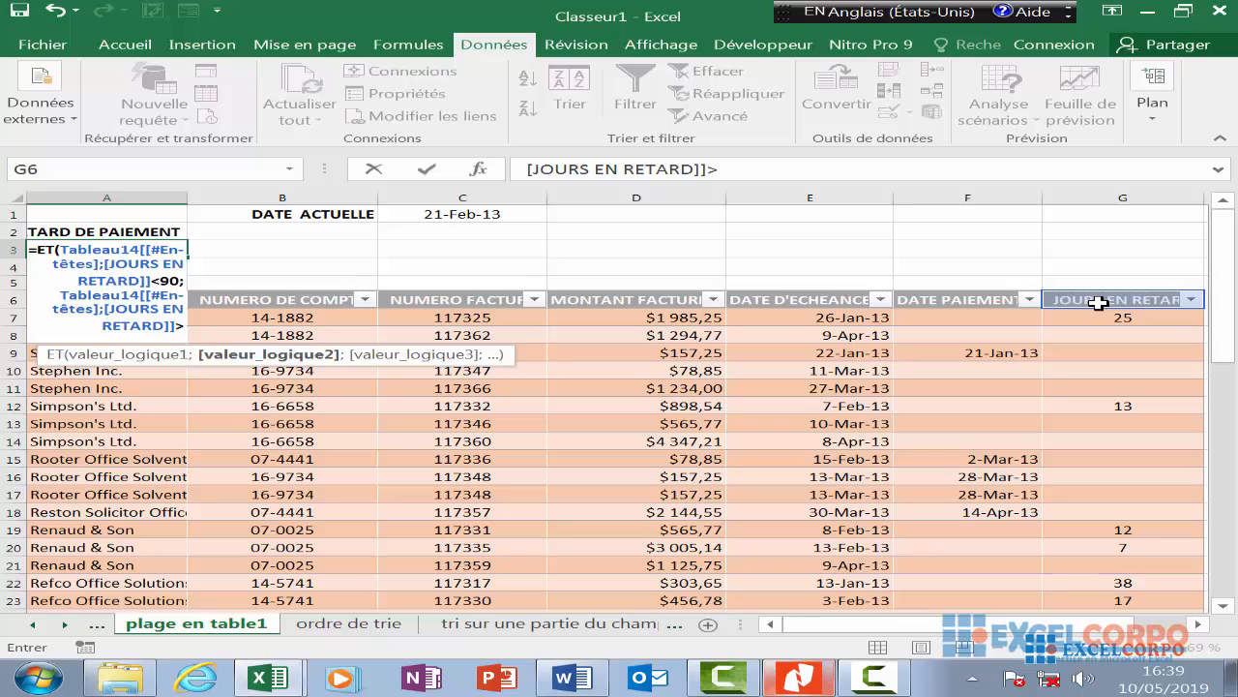
text(31)
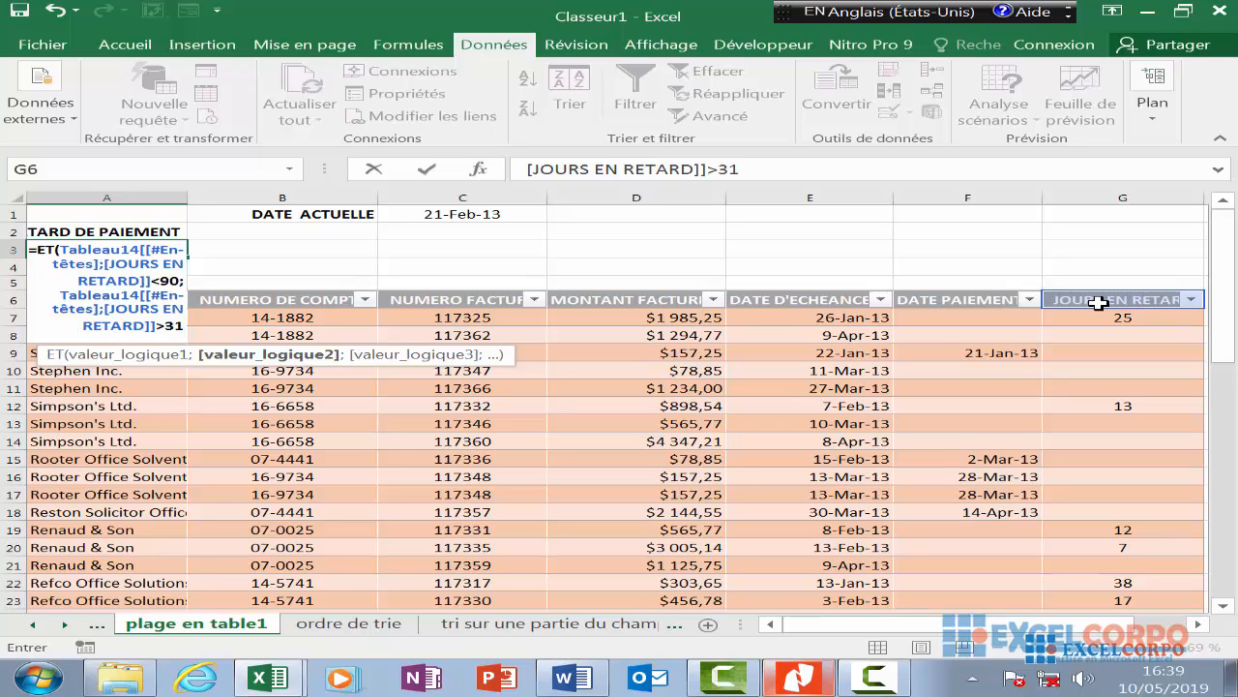
text())
key(Return)
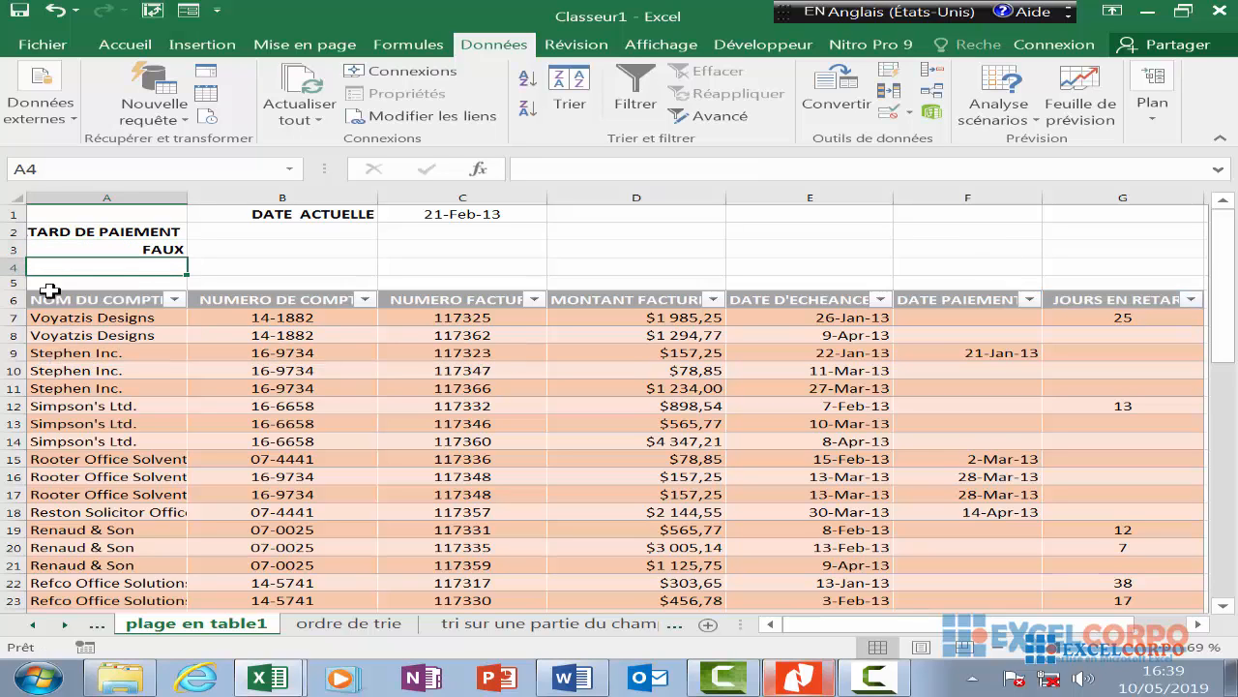
- Start a replacement criterion formula in A3 with =SI(ESTVIDE(Tableau14[[#En-têtes];[JOURS EN RETARD]]) as its logical test
click(151, 252)
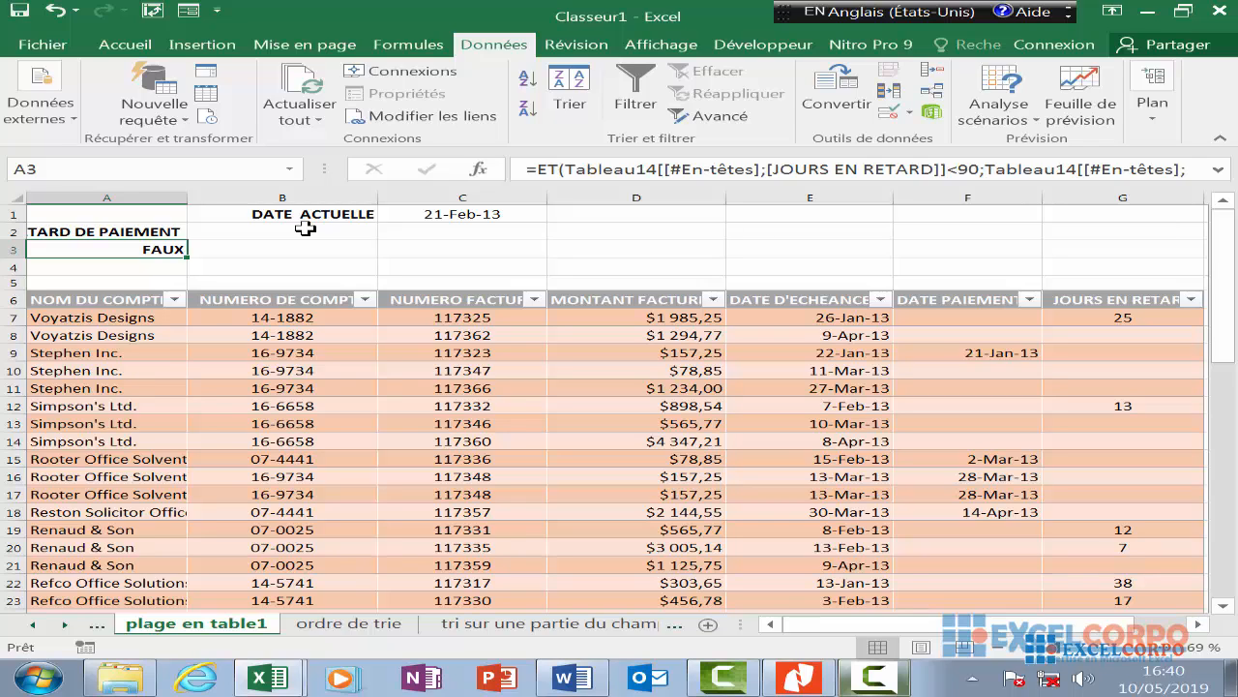
click(110, 233)
click(117, 250)
text(=)
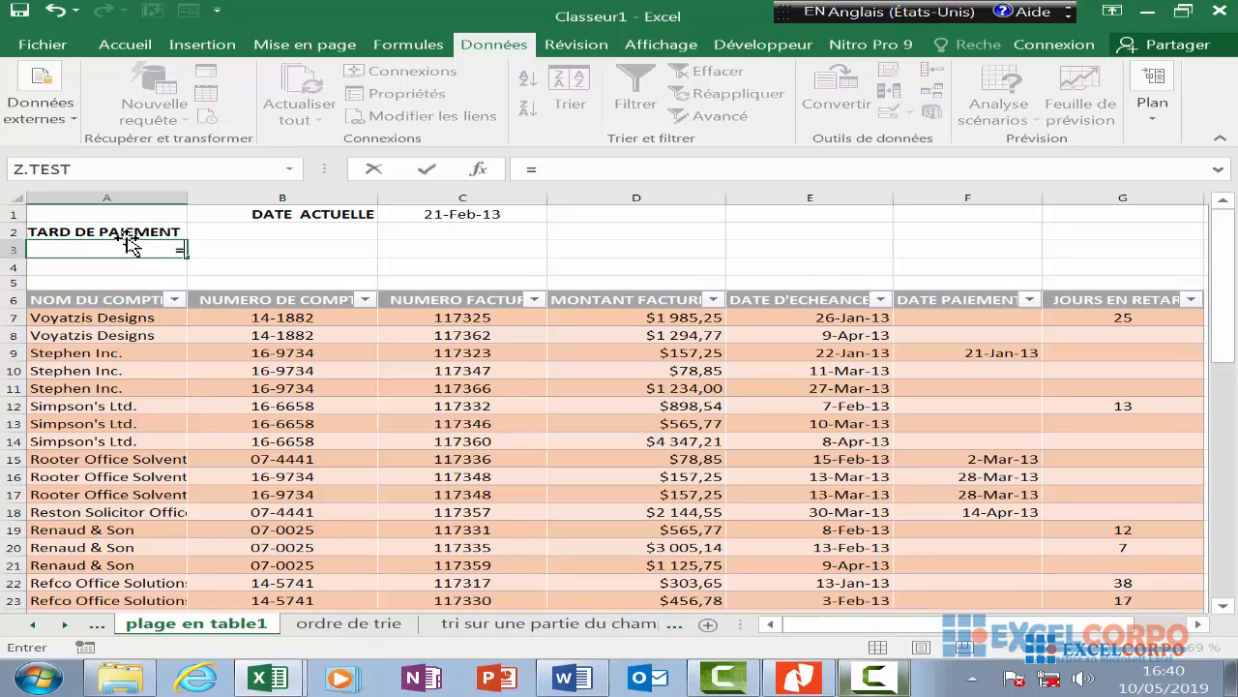
text(SI)
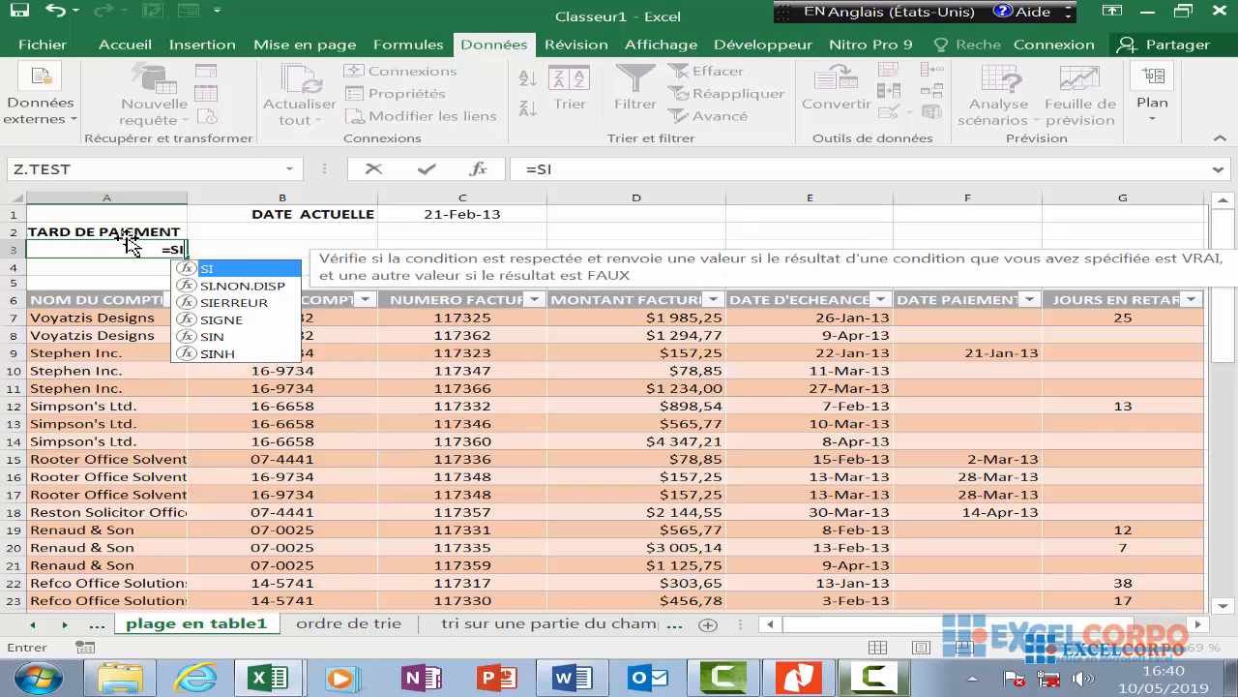
text(()
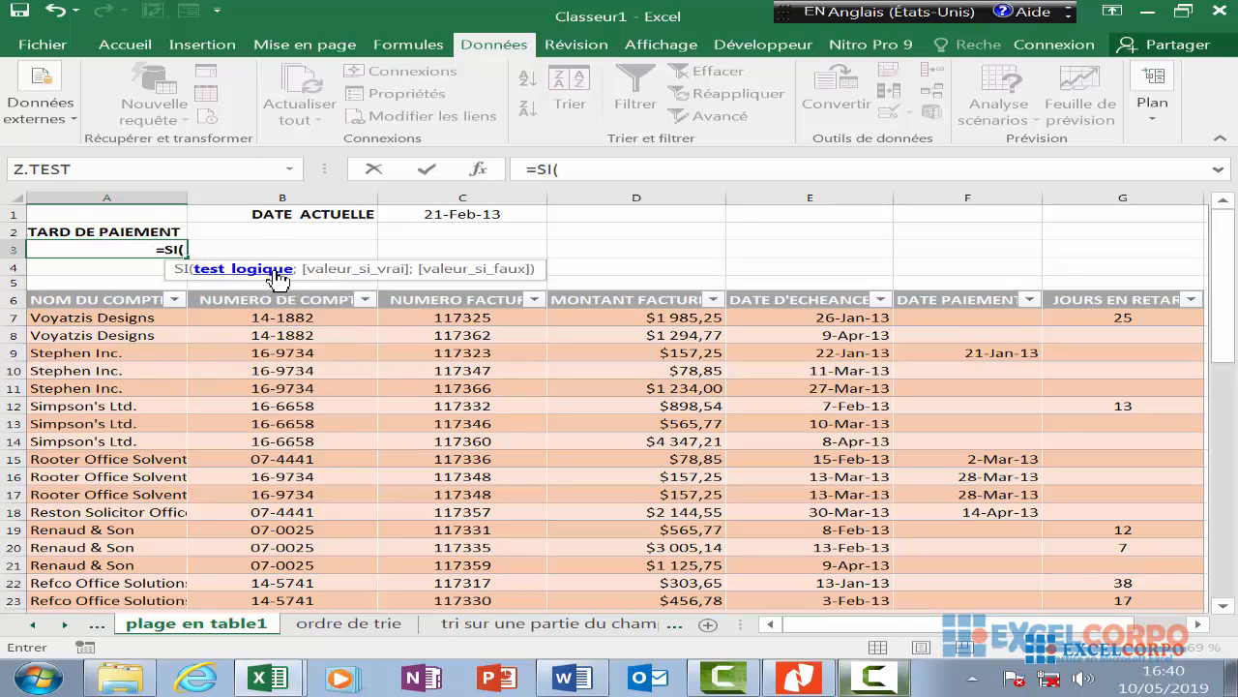
text(ESTVI)
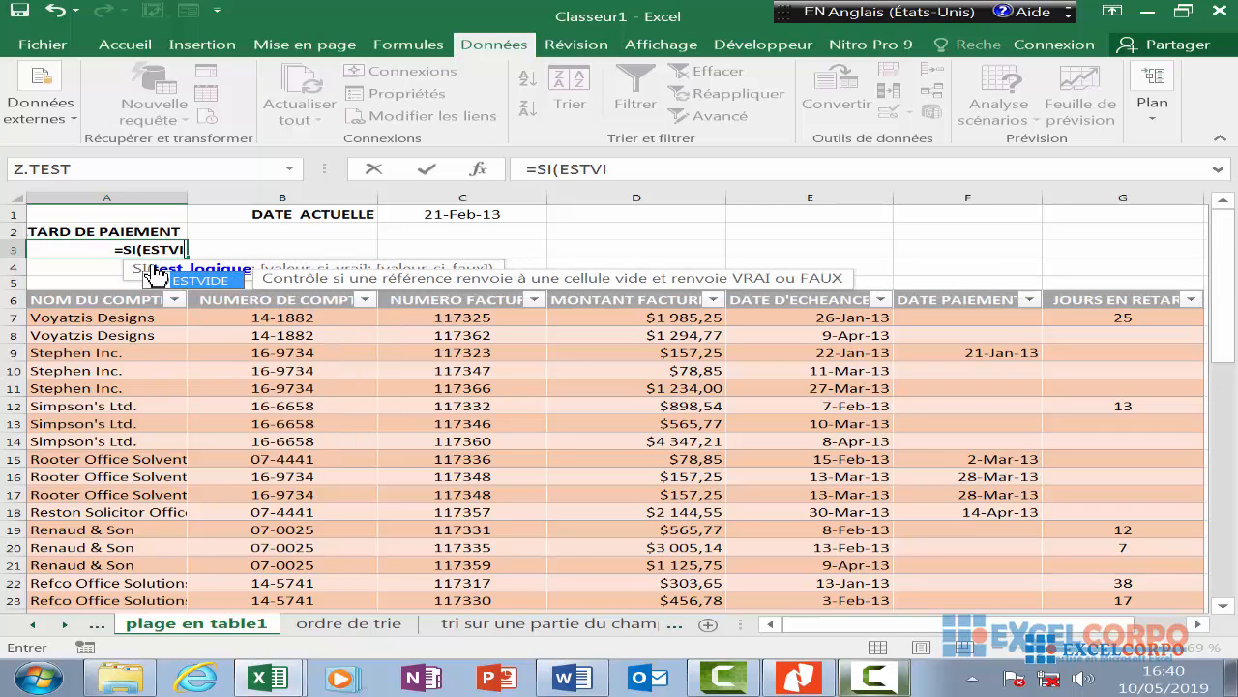
double_click(203, 279)
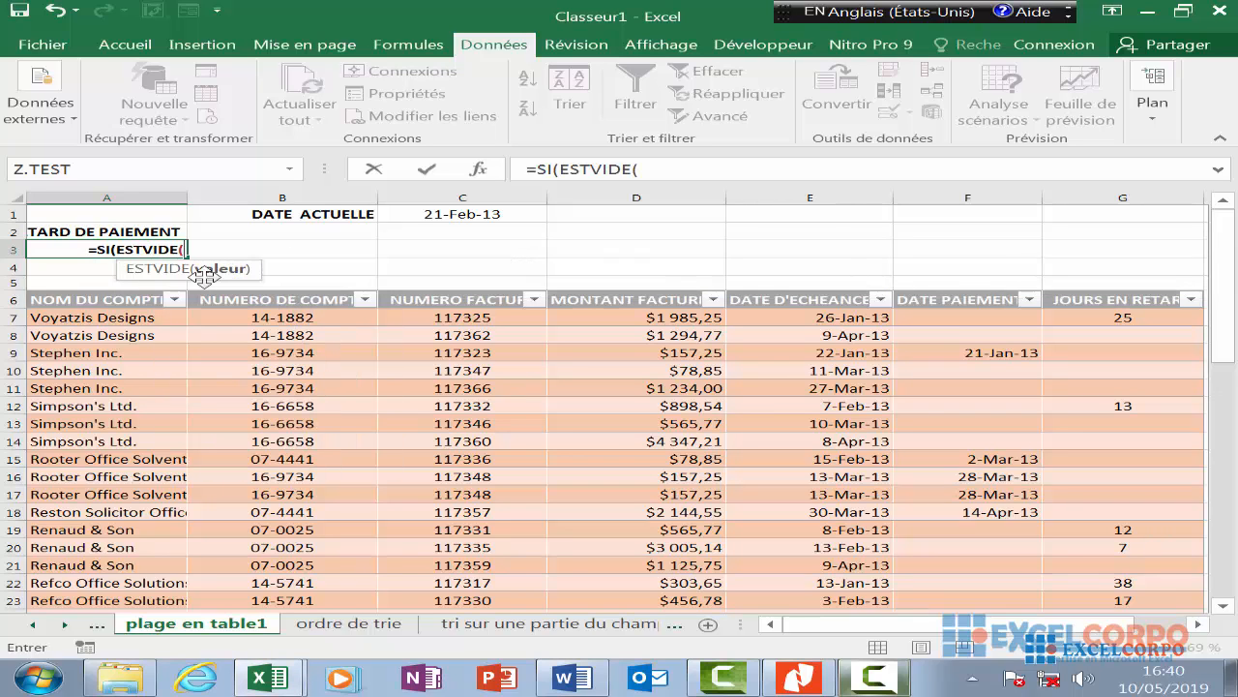
click(1079, 300)
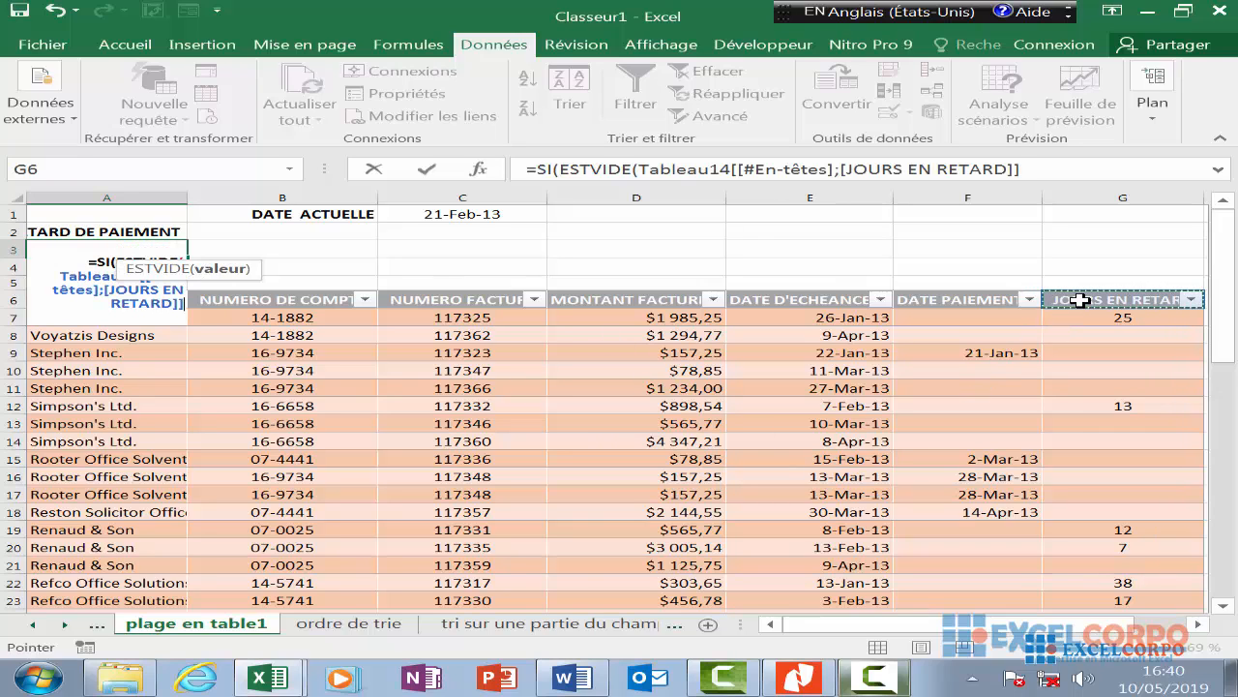
text())
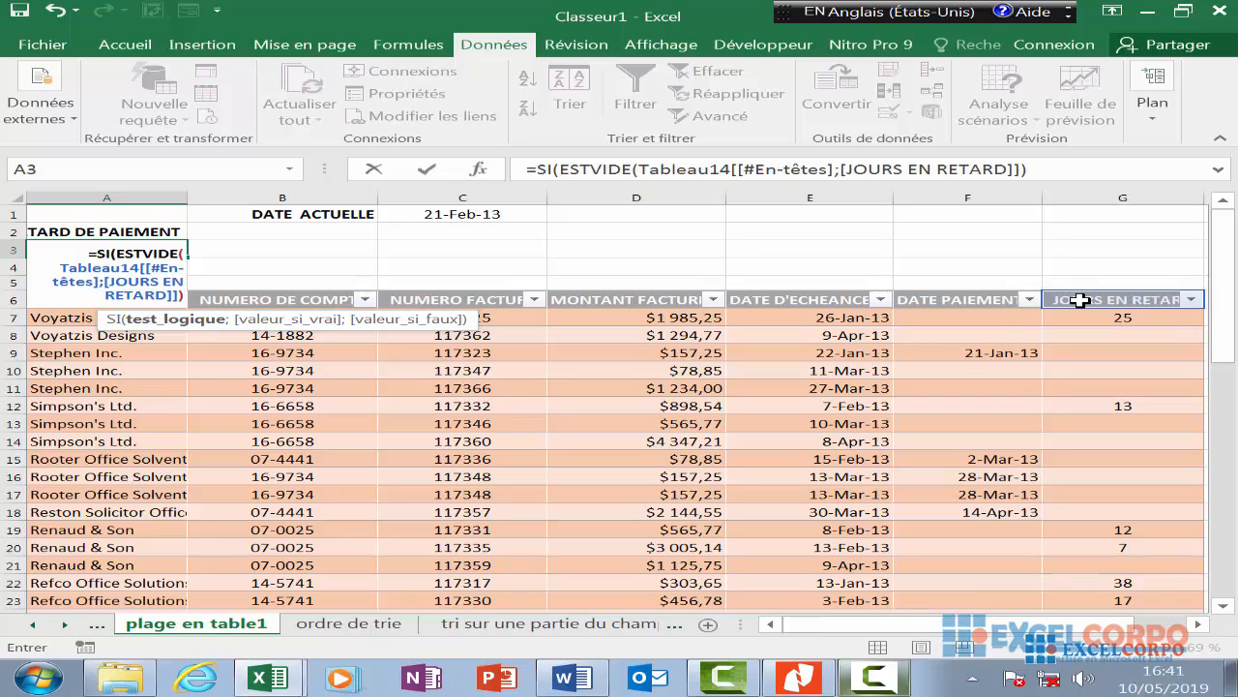
- Complete the A3 formula with FAUX() if true and Tableau14[[#En-têtes];[DATE PAIEMENT]]>Tableau14[[#En-têtes];[DATE D''ECHEANCE]] if false
text(;)
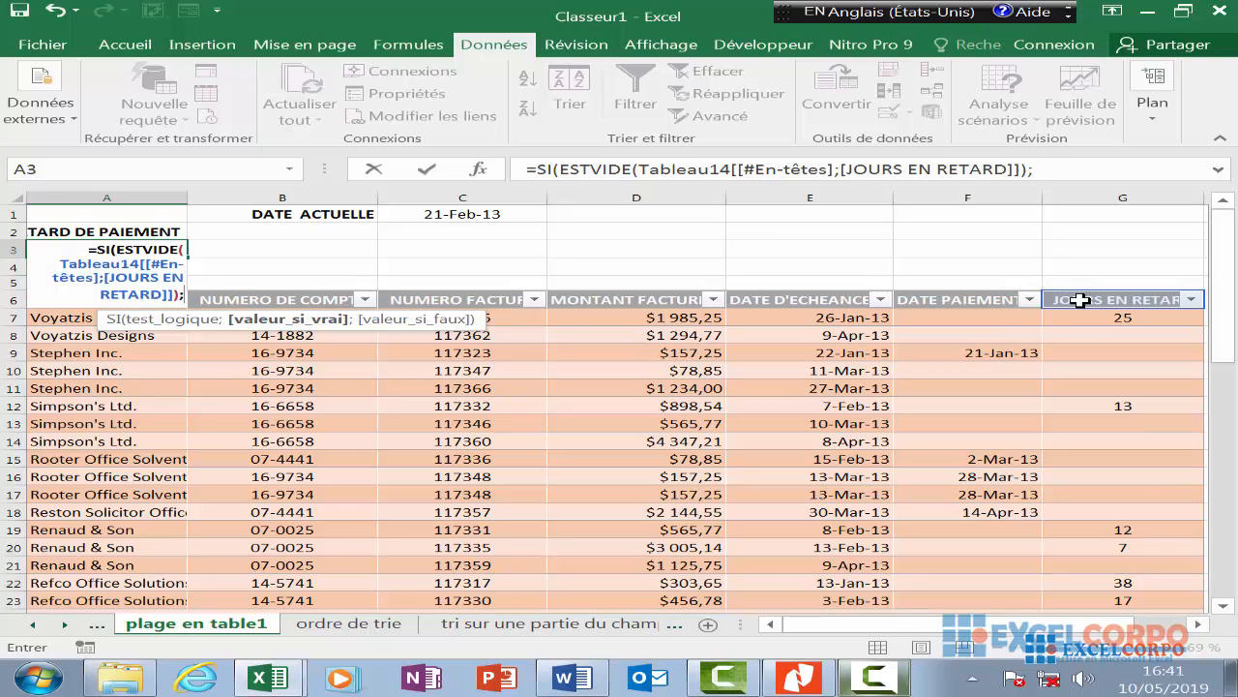
text(FAUX)
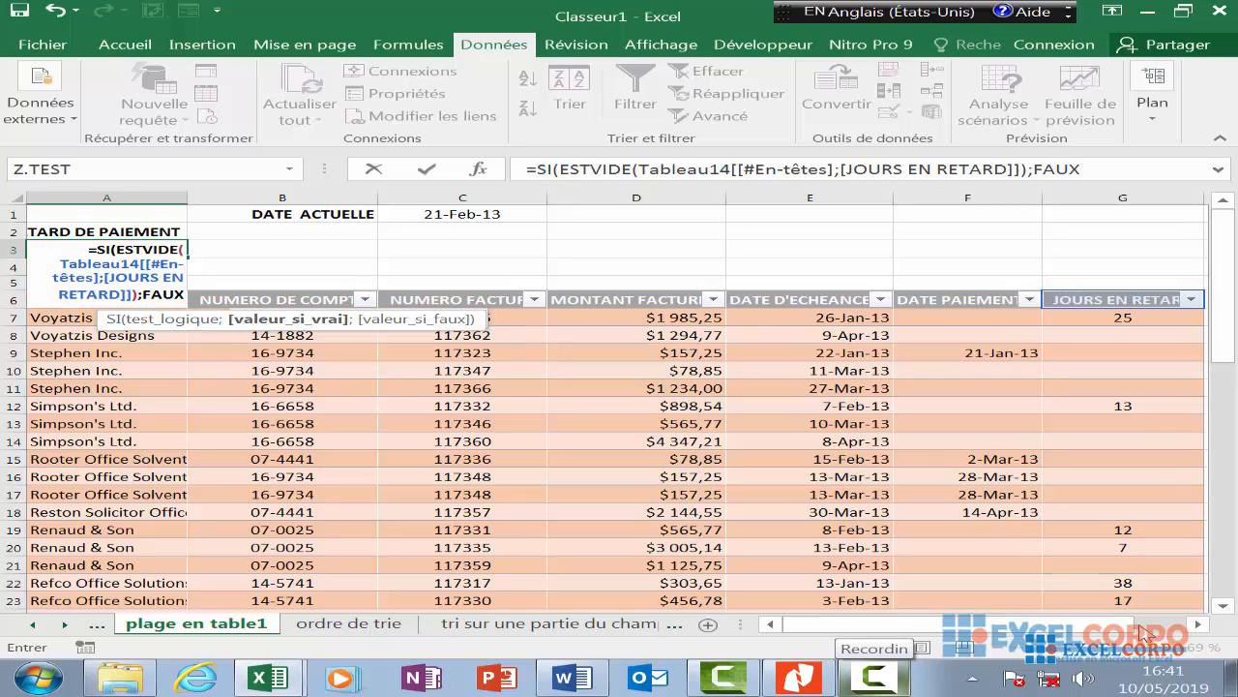
text(()
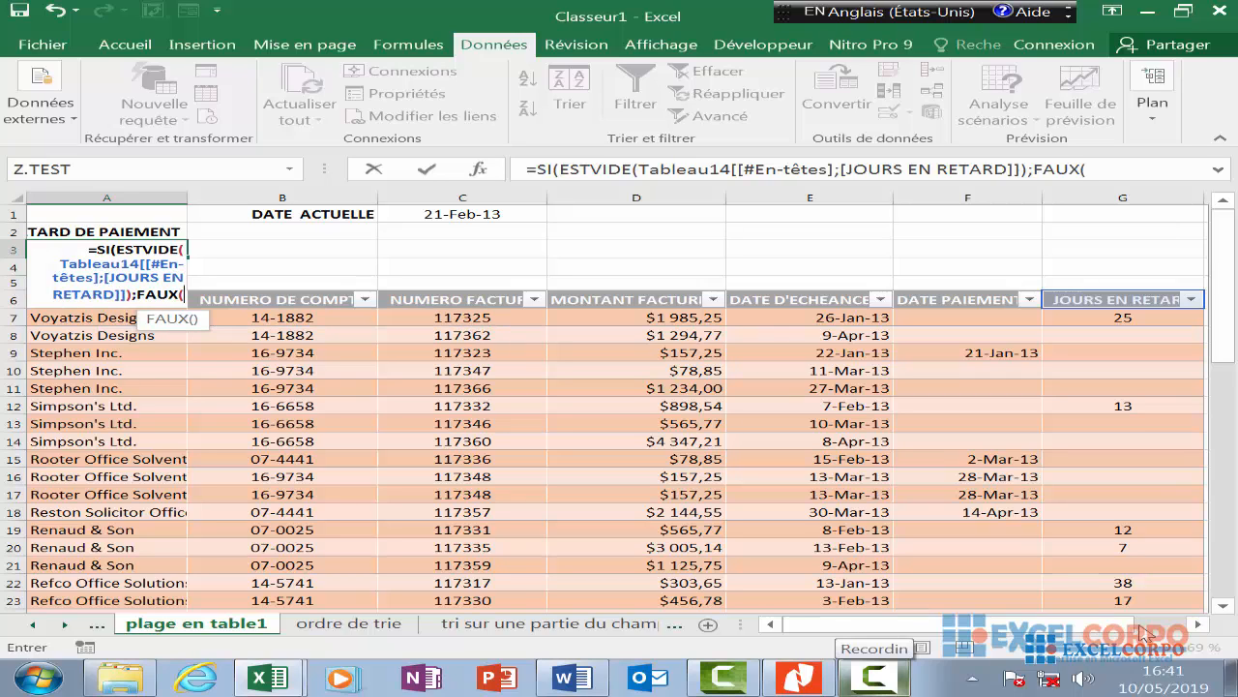
text())
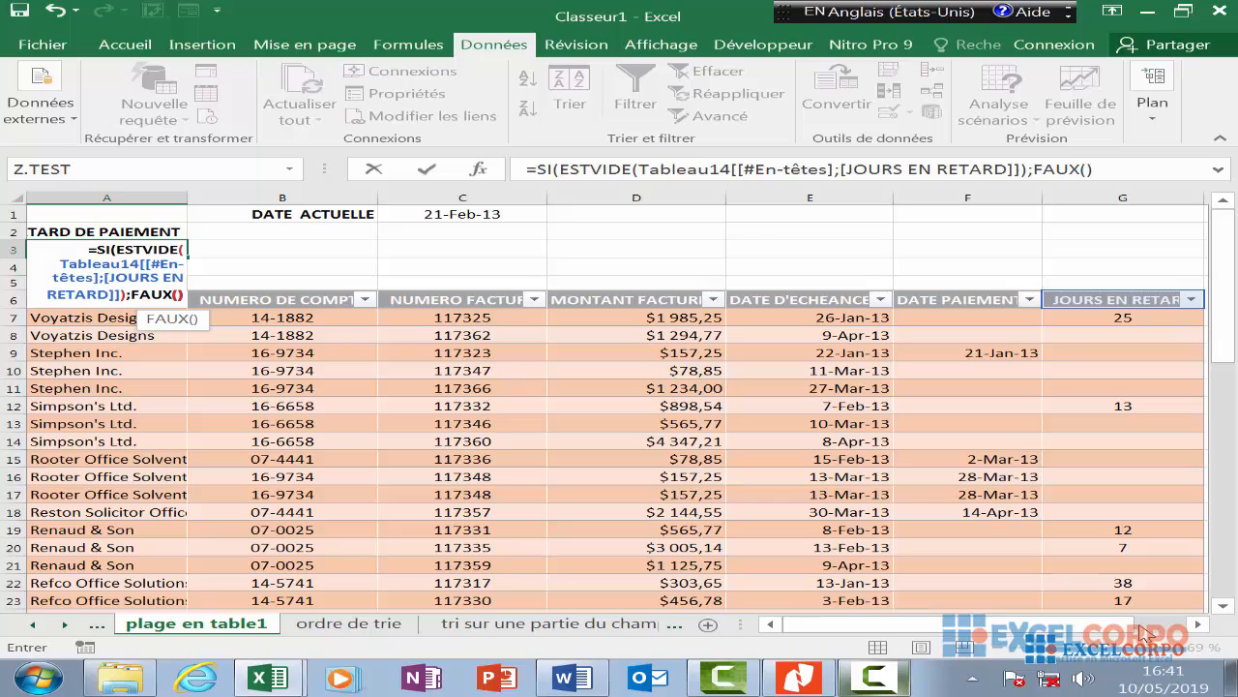
text(;)
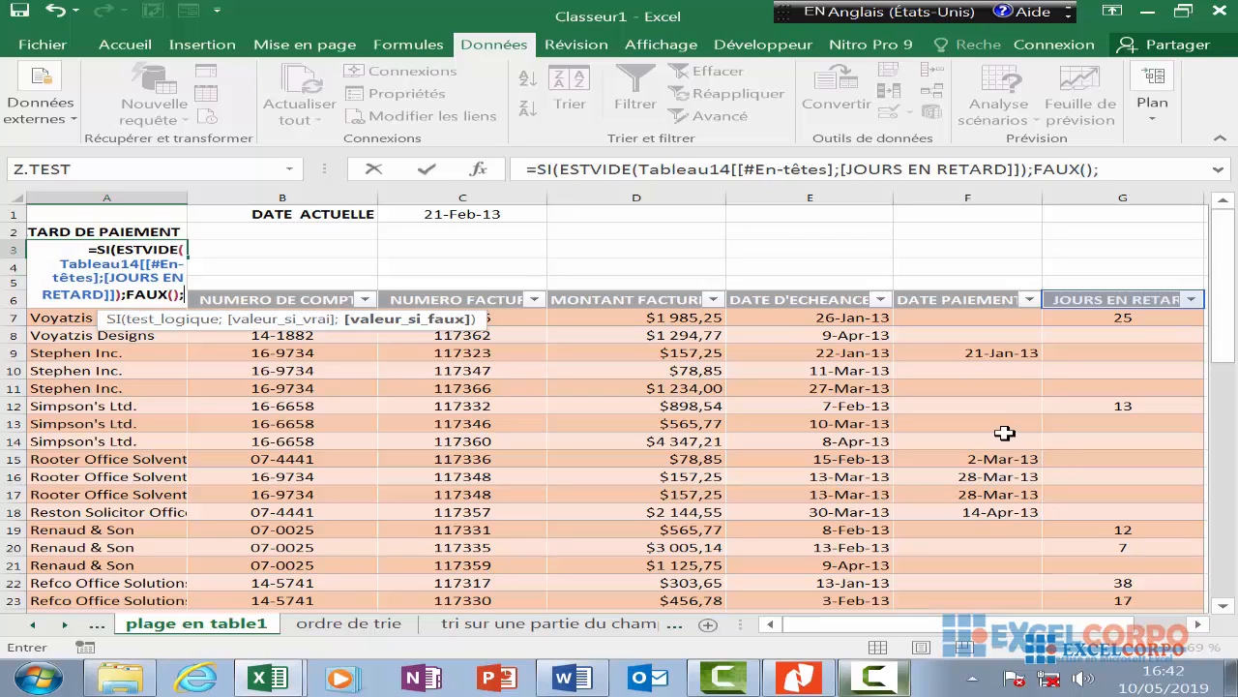
click(971, 303)
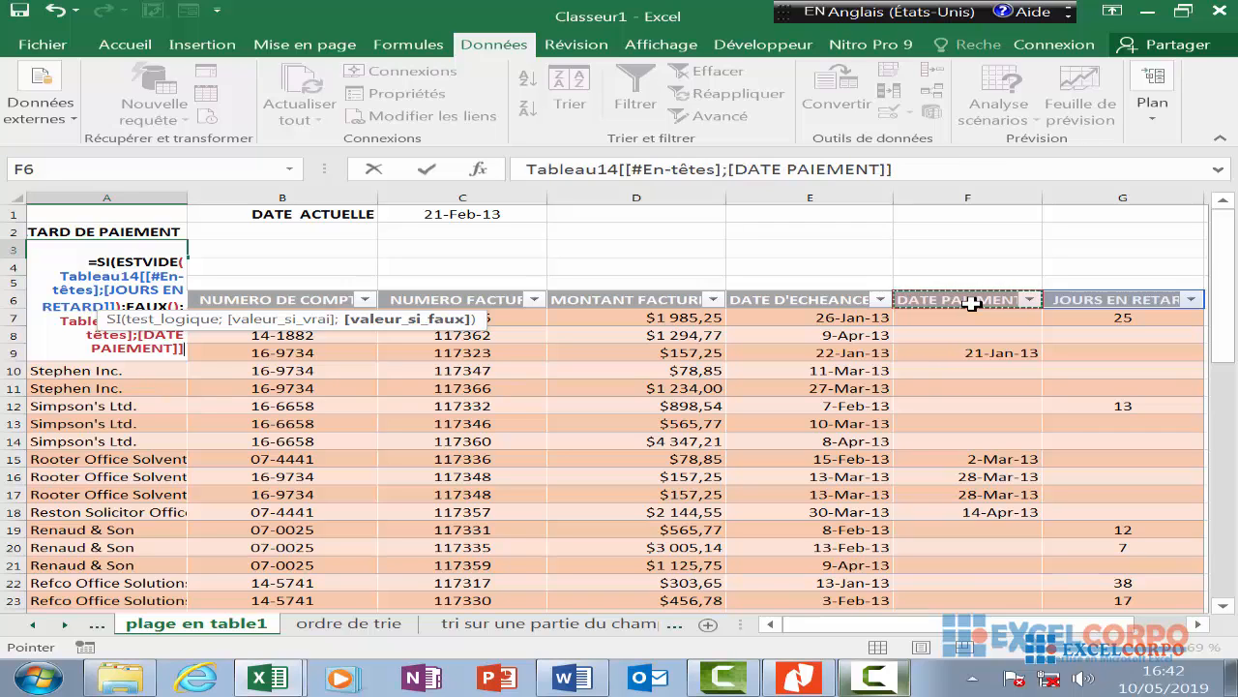
text(>)
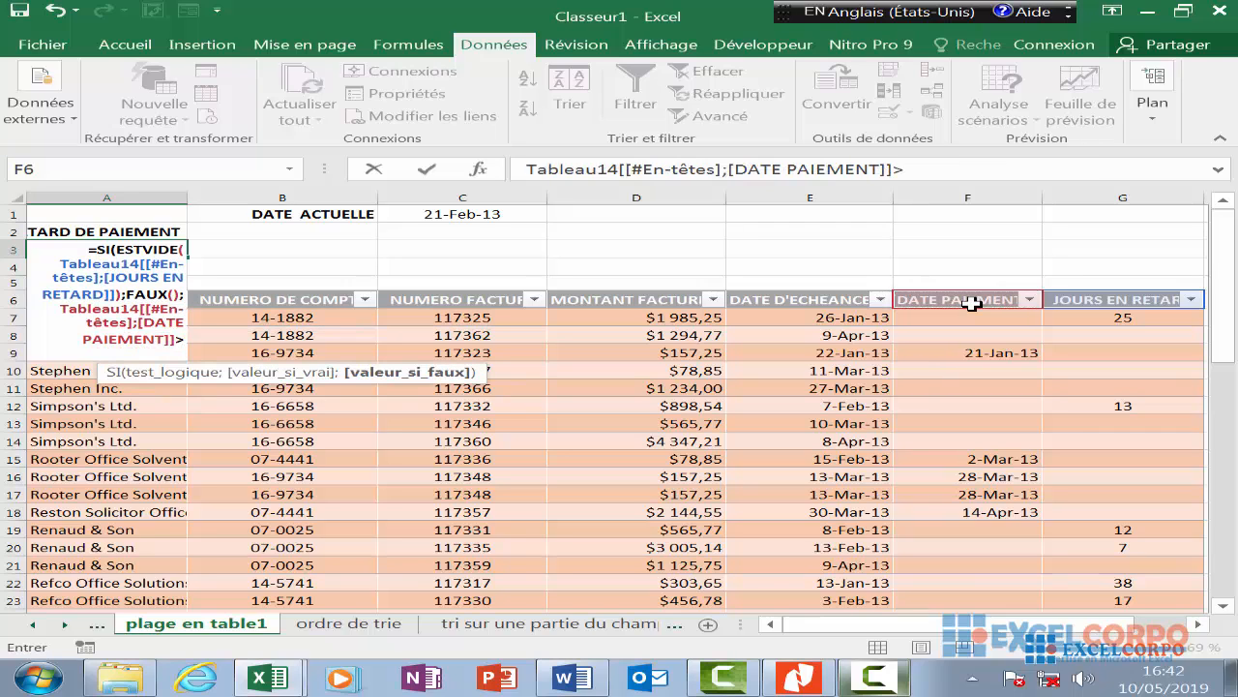
click(1142, 299)
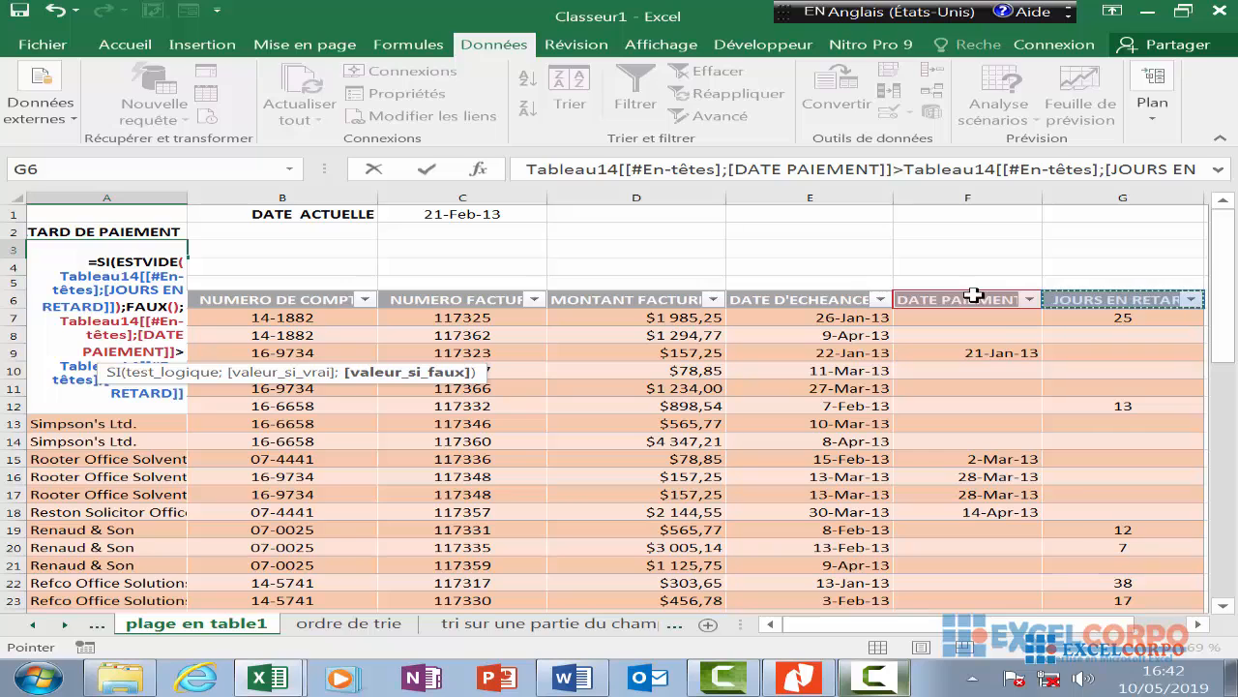
click(845, 298)
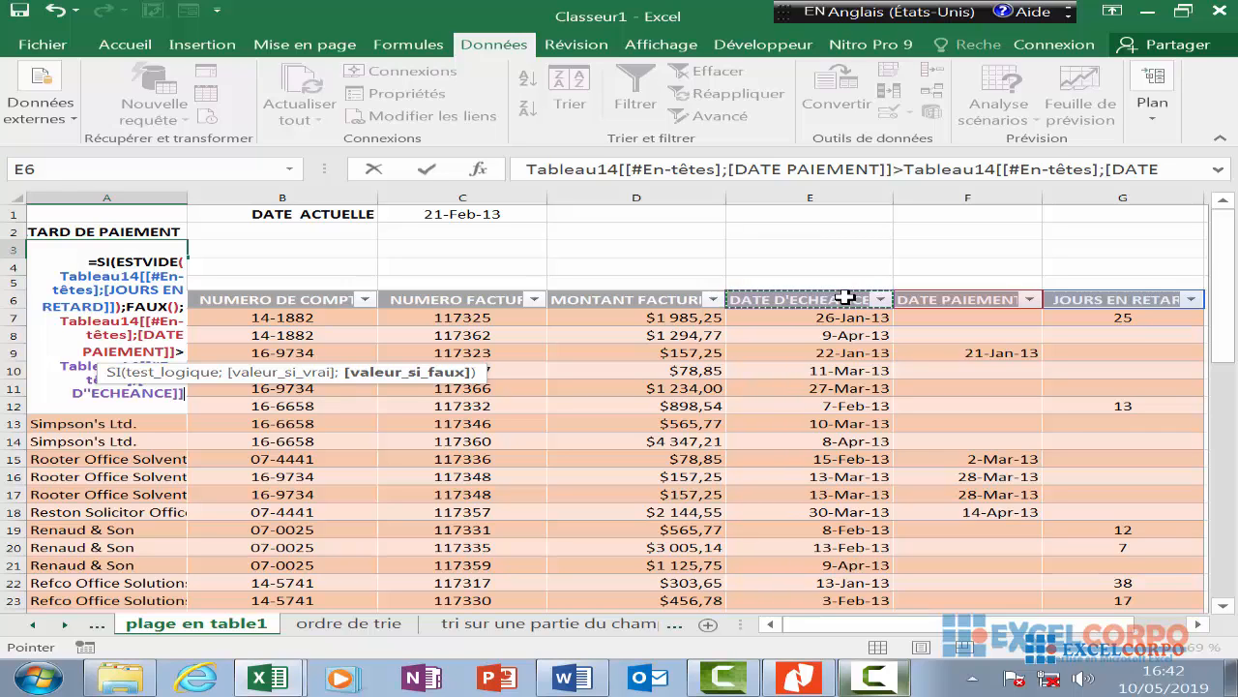
text(]))
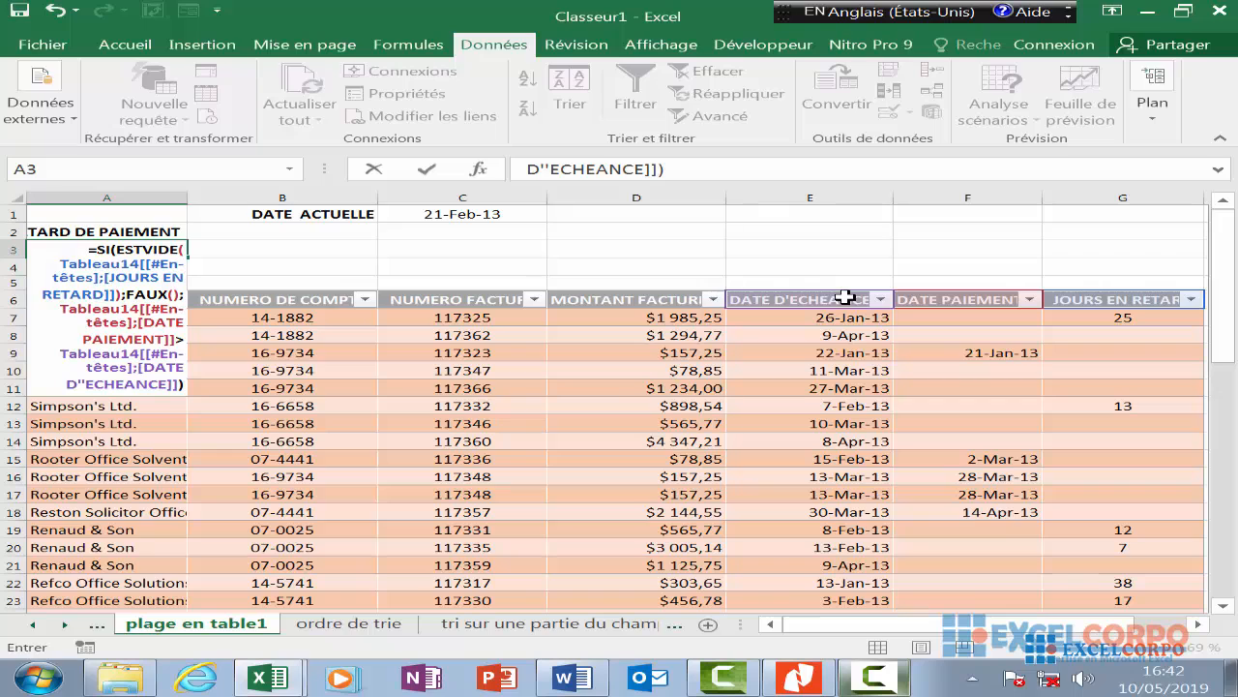
key(Return)
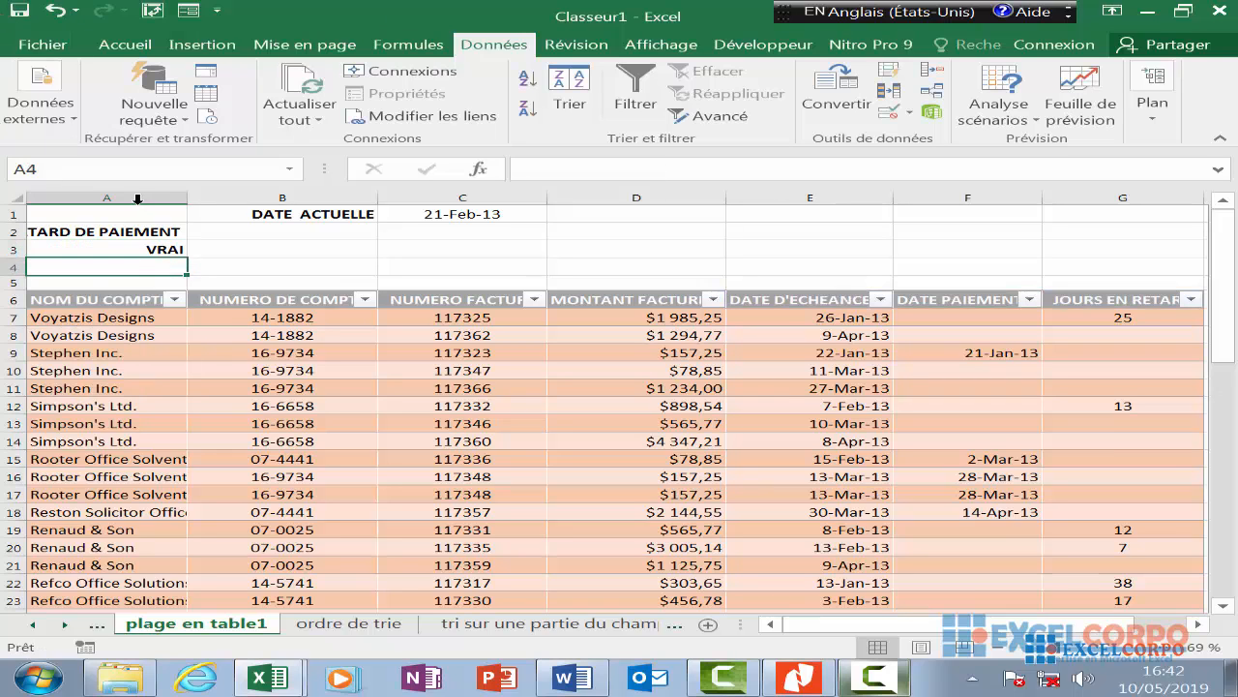
- Review the criterion formula in A3 and the DATE PAIEMENT header it refers to
click(133, 250)
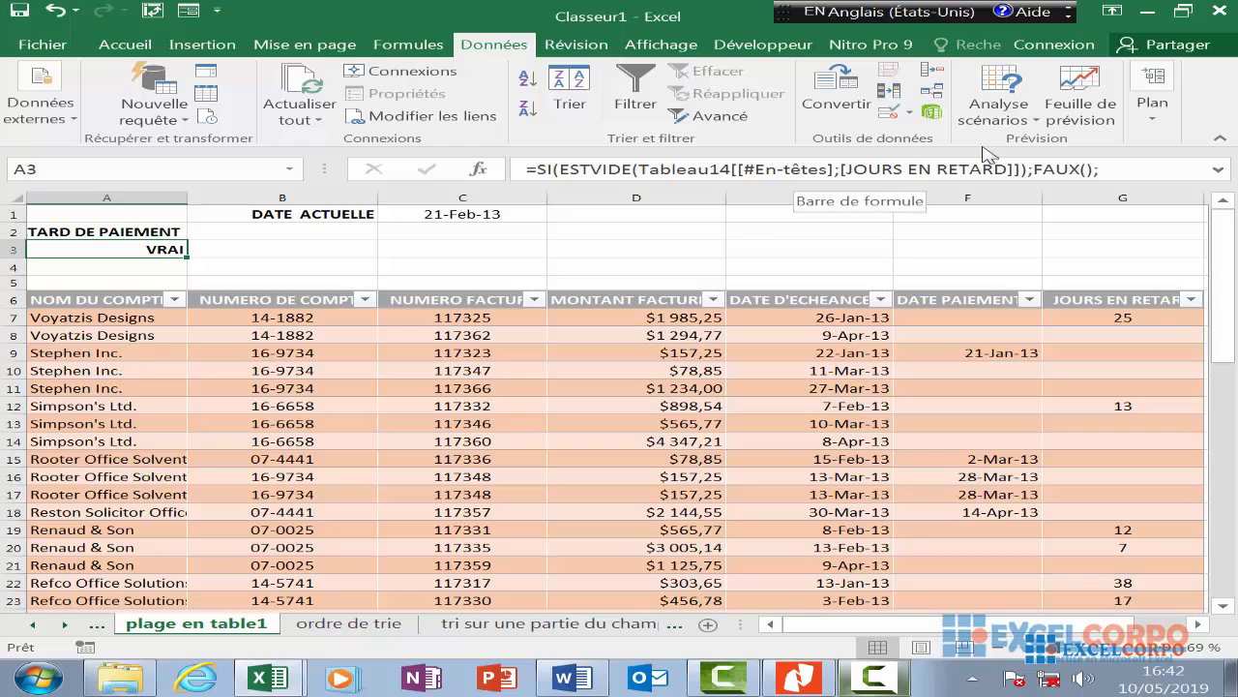
click(929, 303)
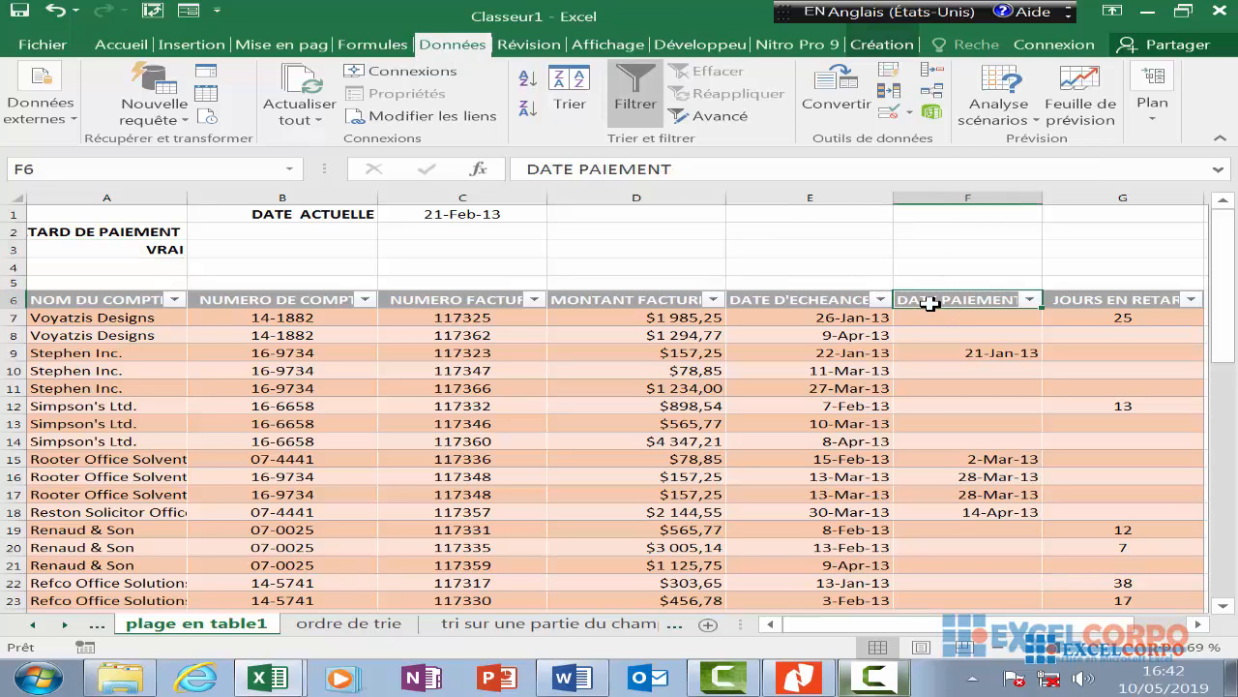
click(143, 248)
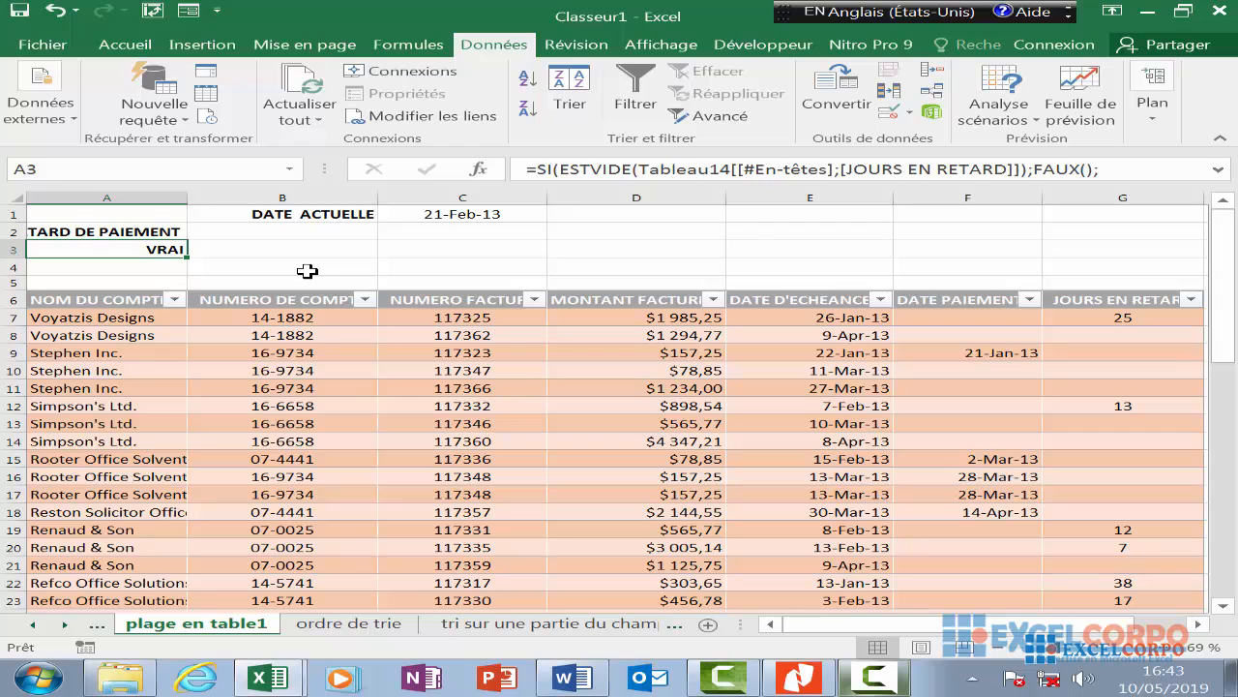
click(878, 679)
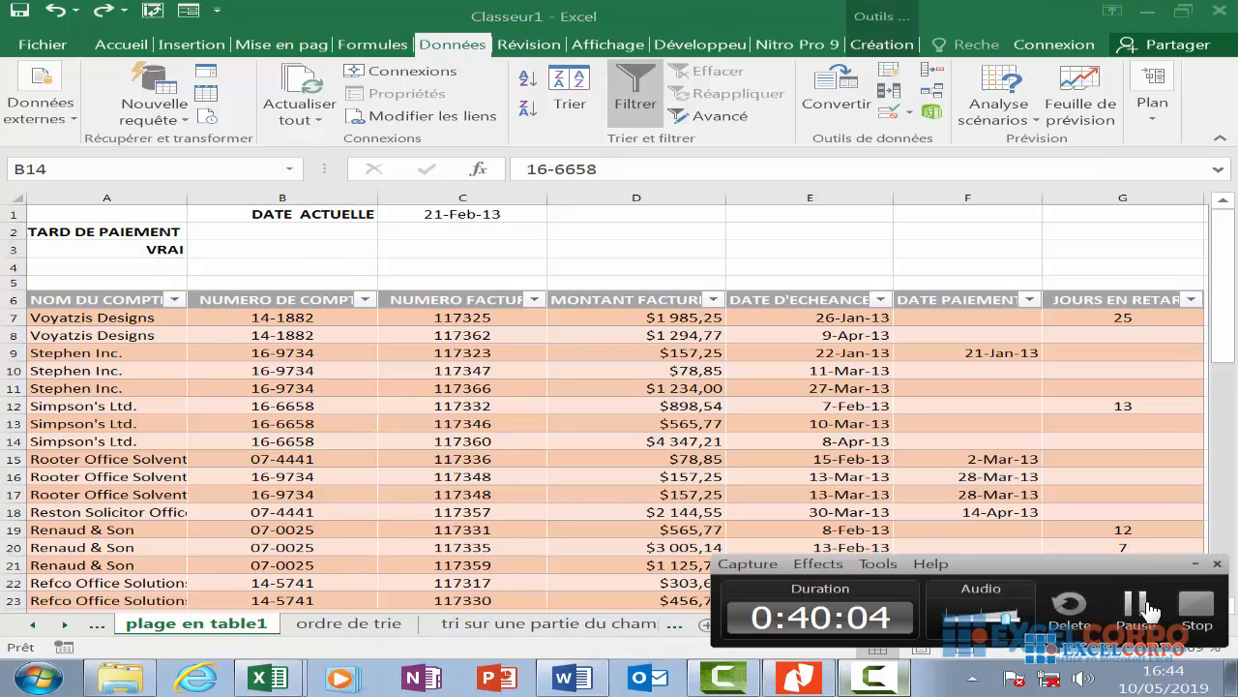
click(1138, 609)
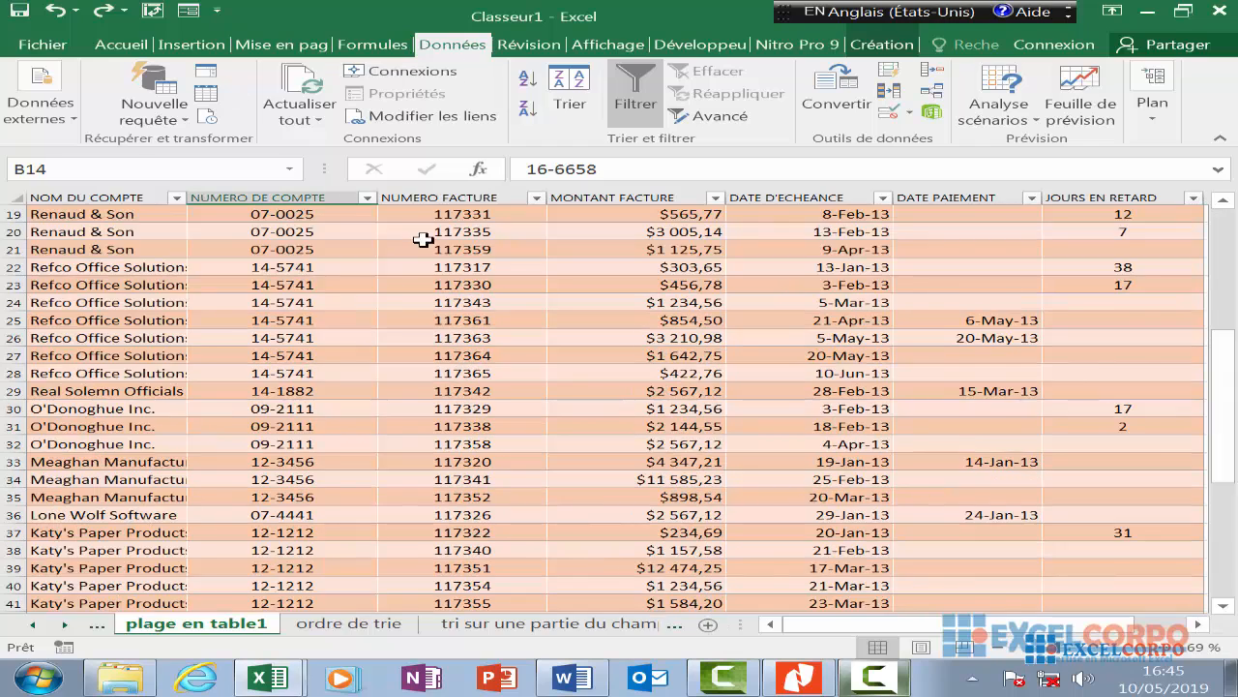
- Autofit column A so the RETARD DE PAIEMENT header and account names fit
scroll(414, 280, up, 6)
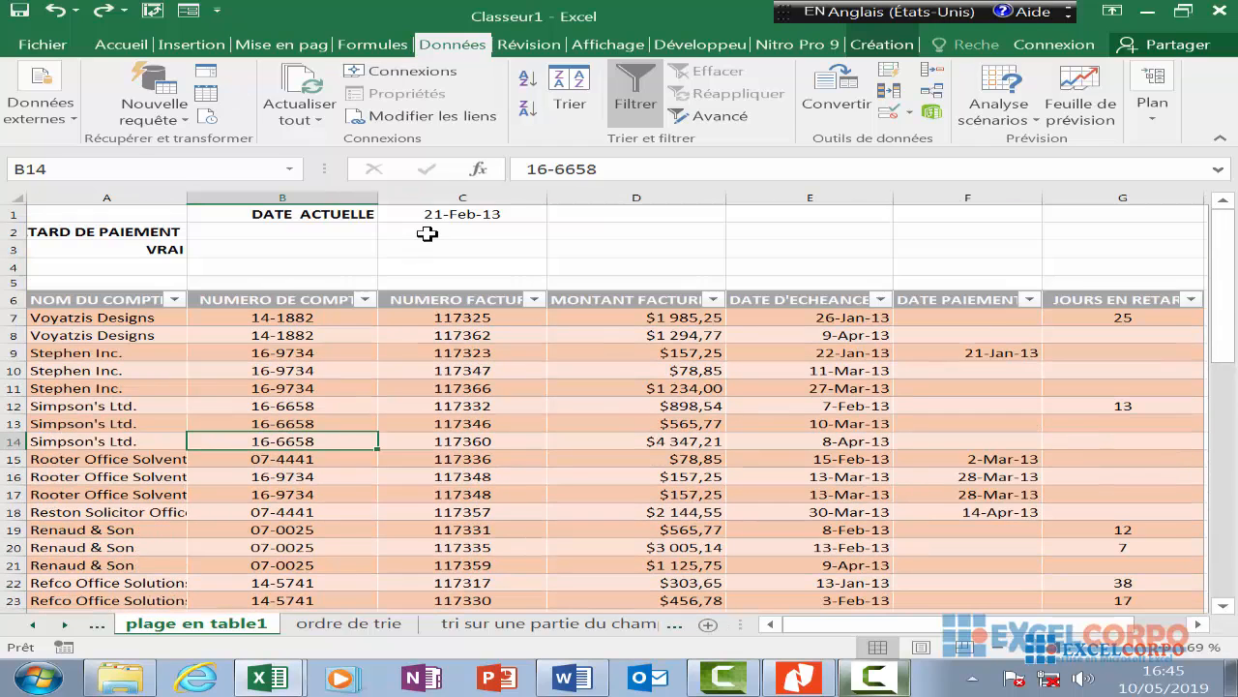
click(198, 350)
click(124, 333)
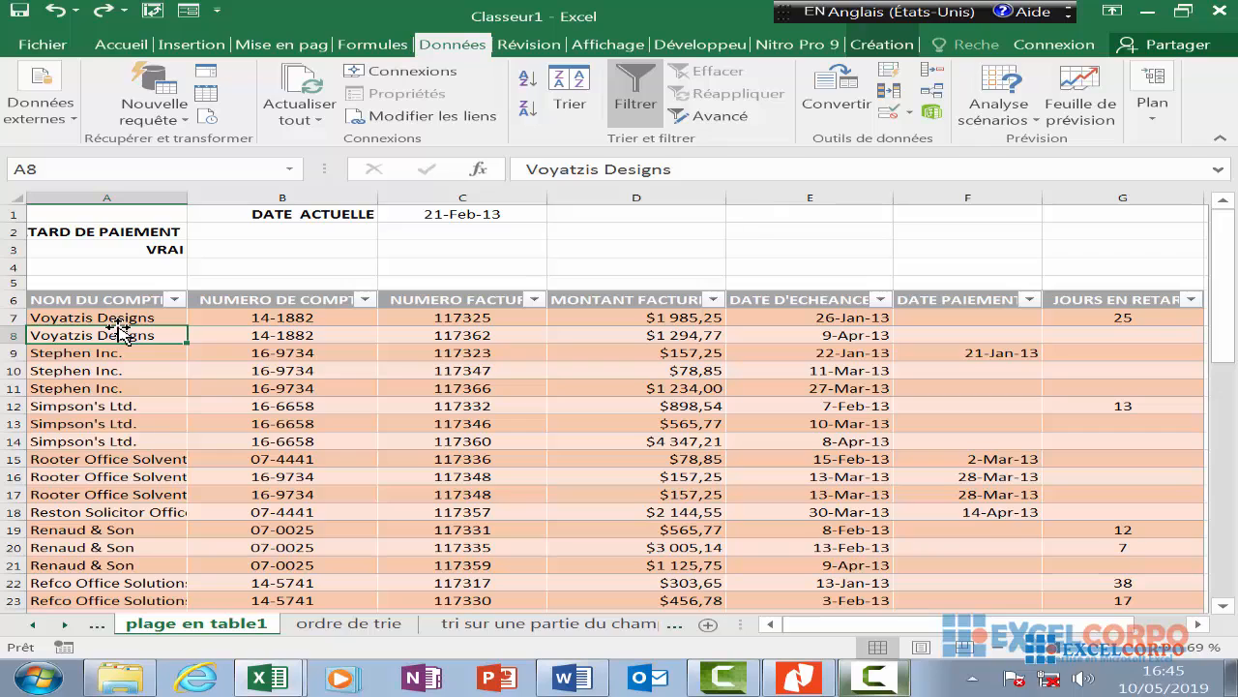
double_click(181, 196)
- Open the advanced filter from a cell in the invoice table and set the list range to the whole table, Tableau14[#Tout]
click(504, 405)
click(720, 115)
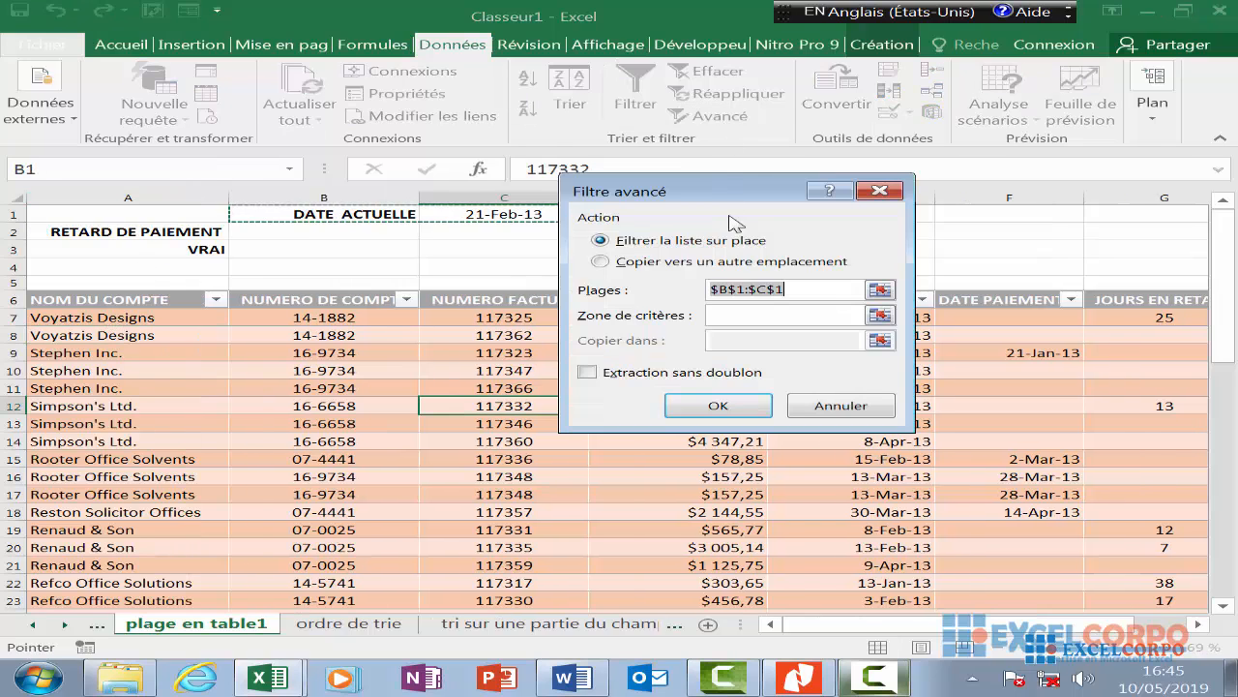
click(879, 291)
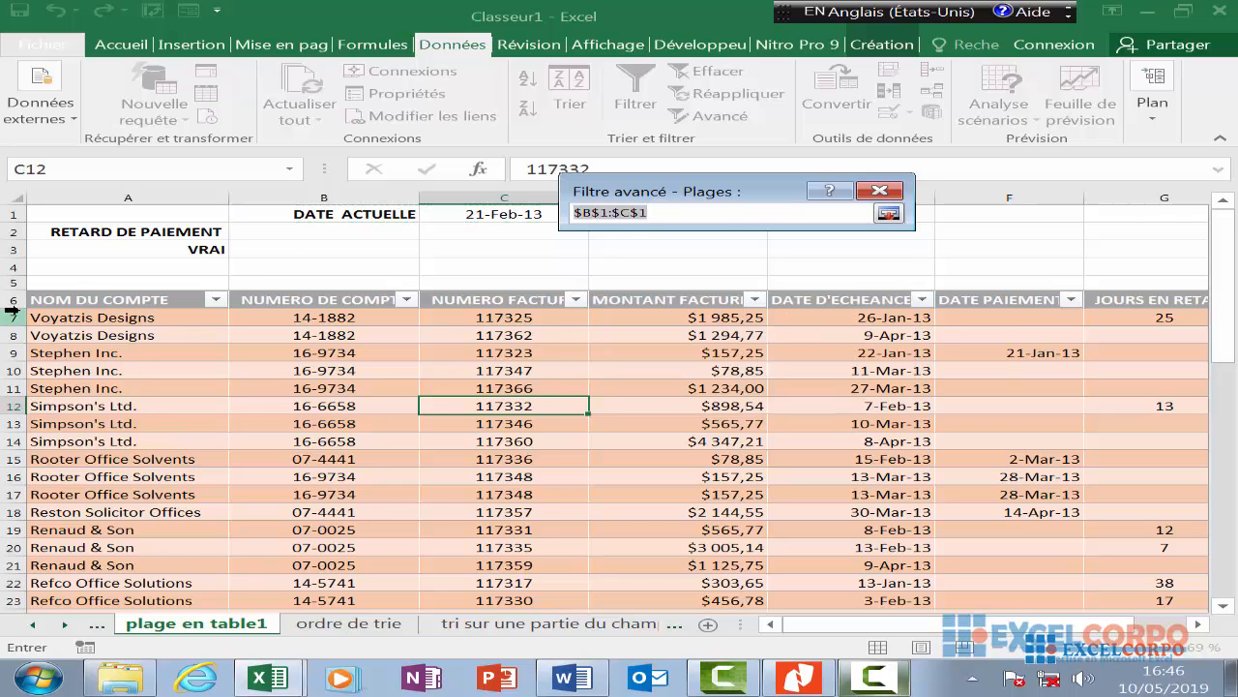
drag(78, 296, 958, 574)
click(887, 213)
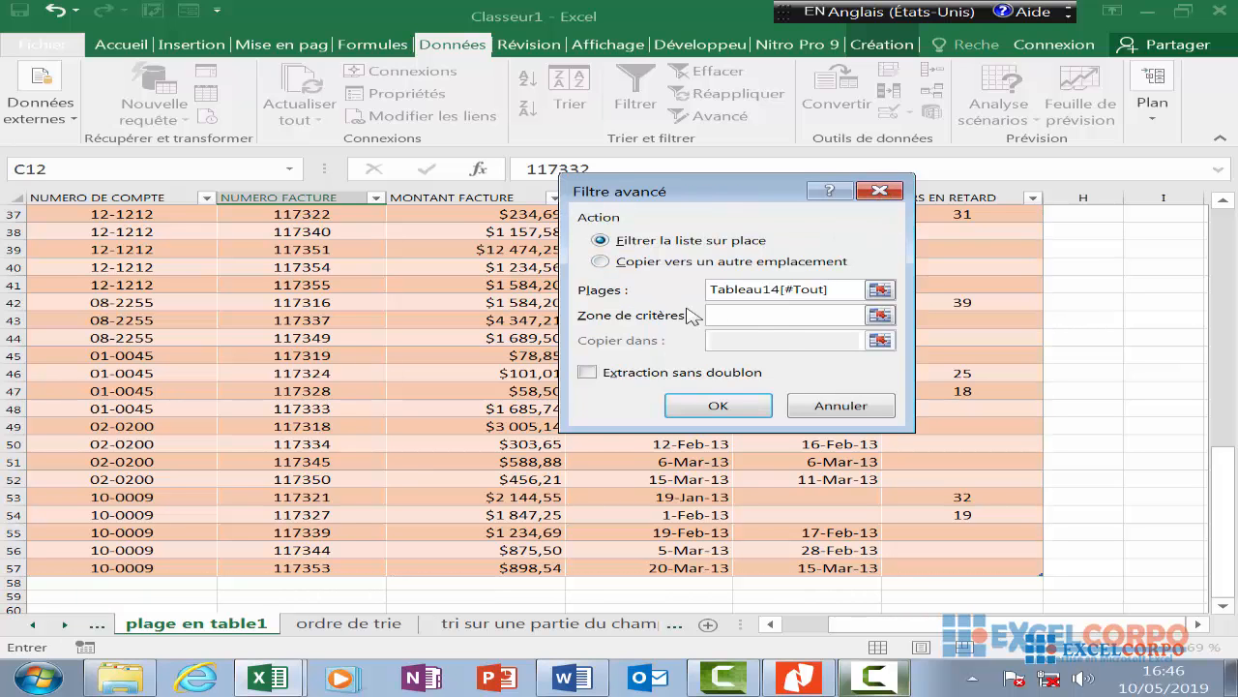
- Use A2:A3 as the criteria range and filter the list in place with extraction without duplicates
click(880, 314)
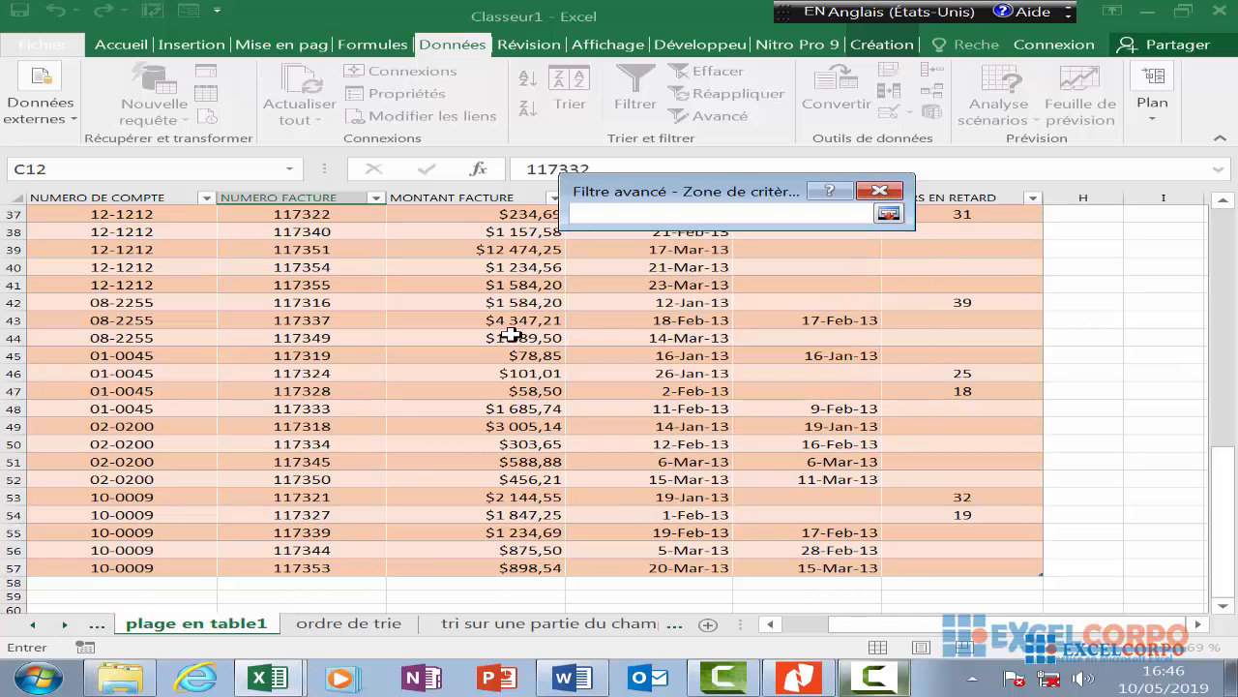
scroll(511, 336, up, 12)
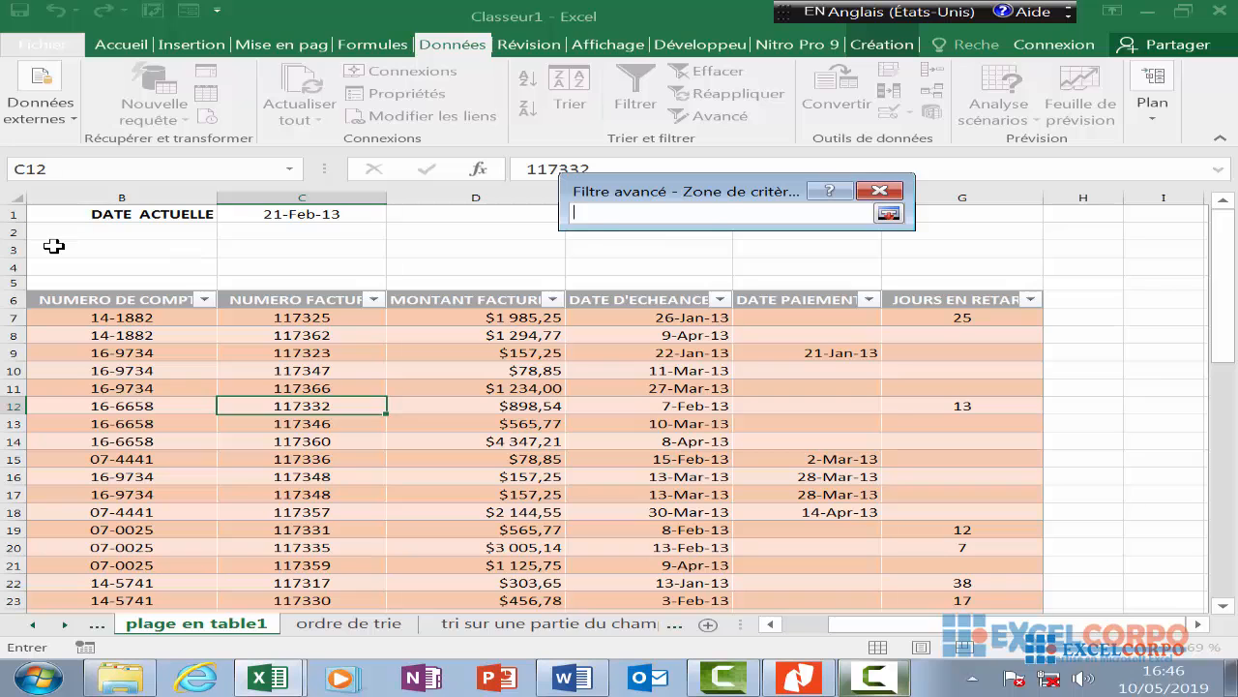
click(53, 247)
key(Left)
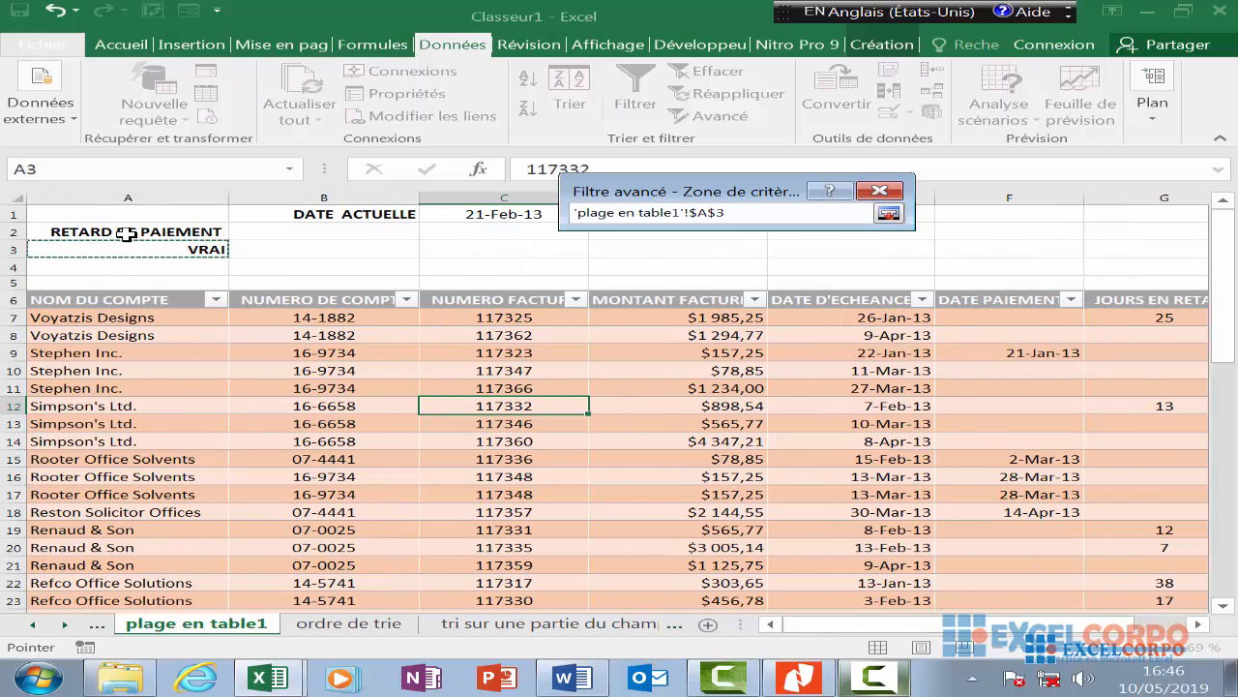
drag(126, 233, 205, 248)
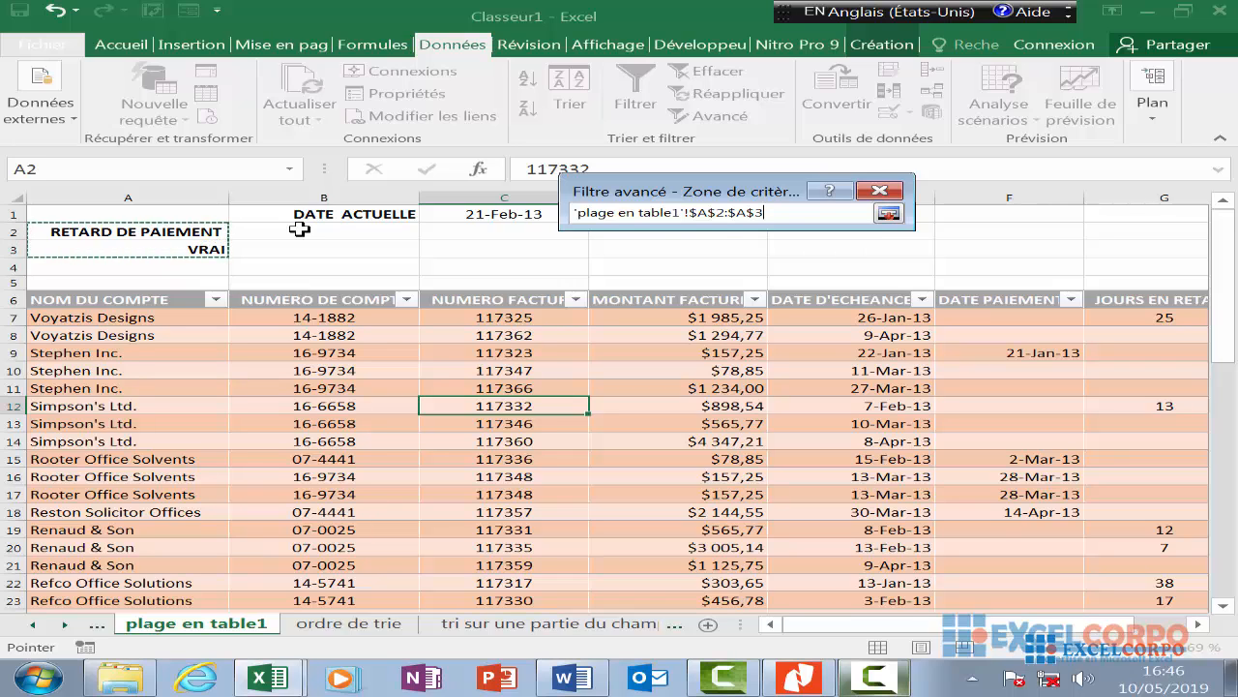
click(888, 214)
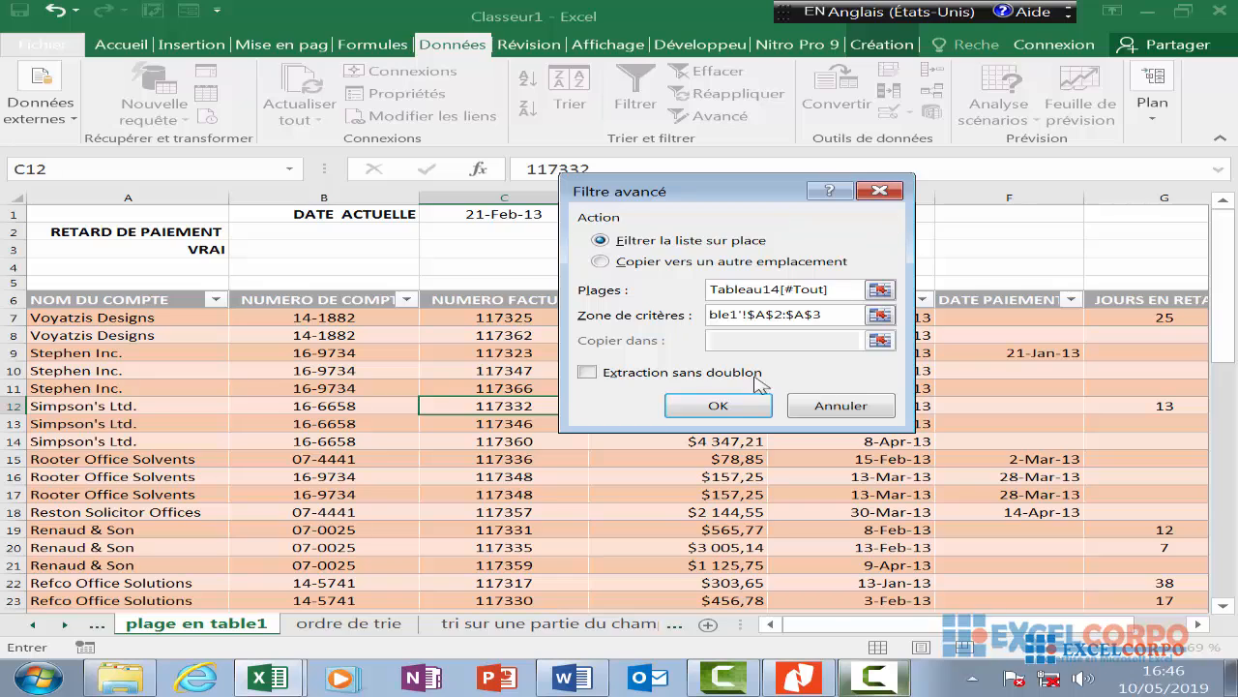
click(587, 374)
click(718, 405)
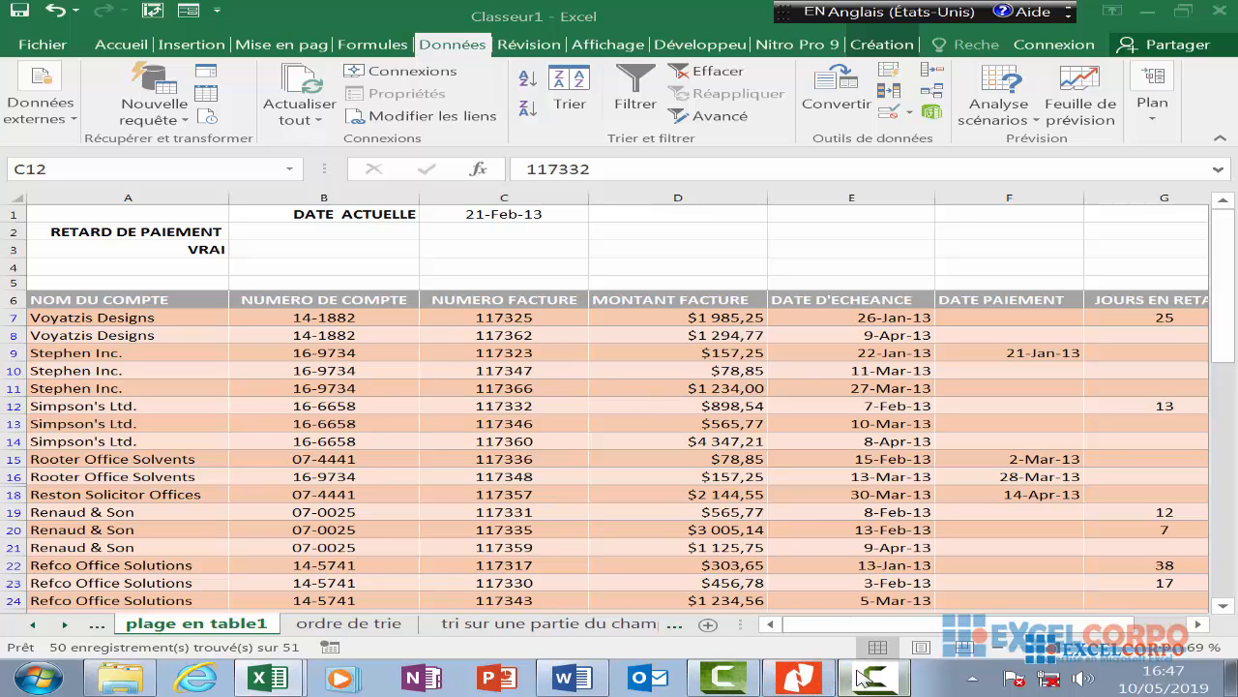
click(791, 675)
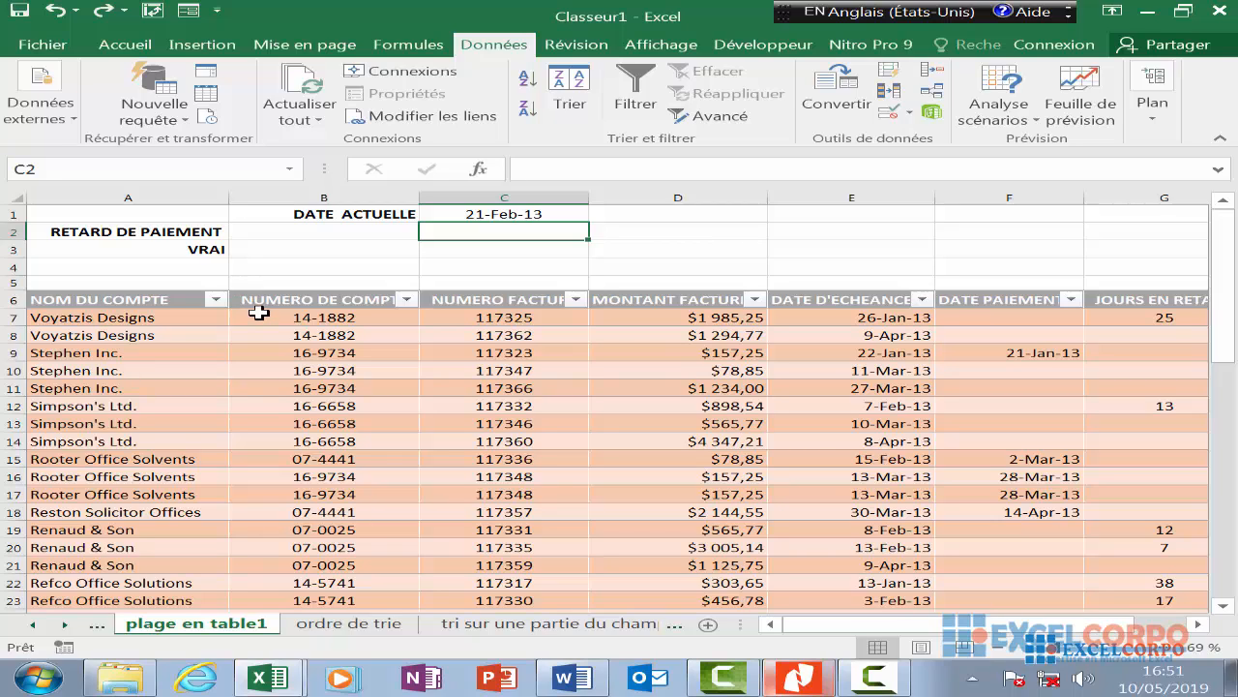
- Replace the criteria header in A2 with JOURS EN RETARD and the criterion in A3 with >0
click(142, 236)
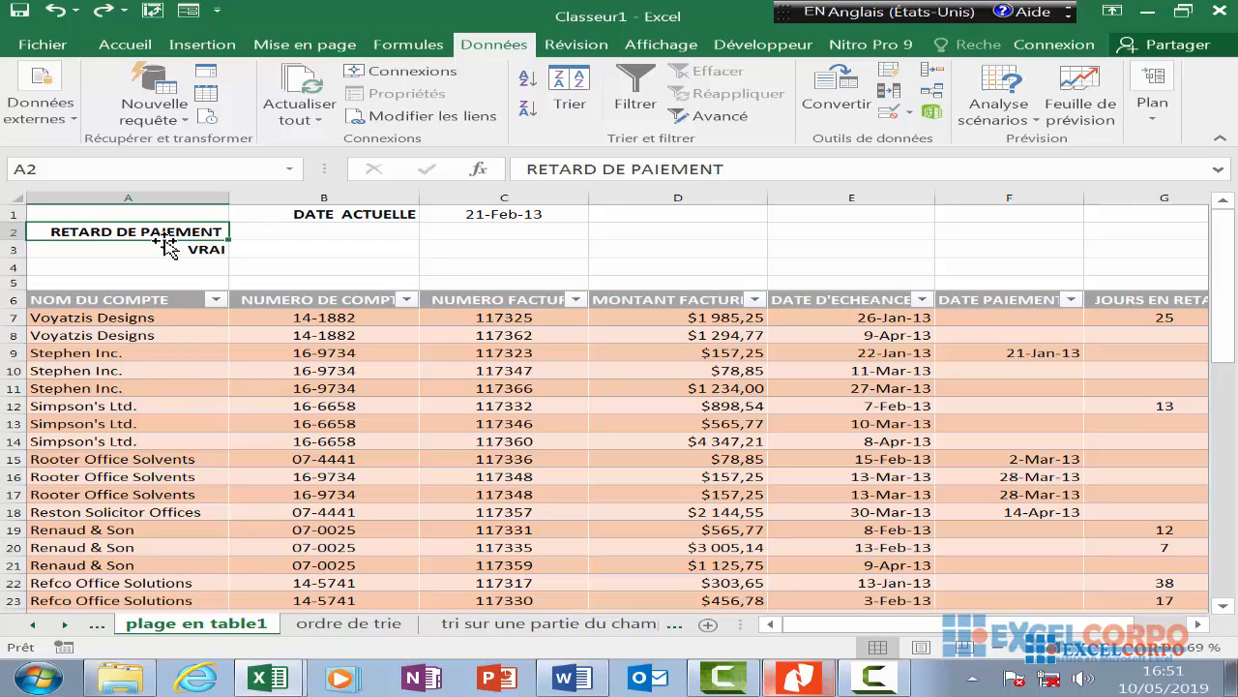
text(JOURS)
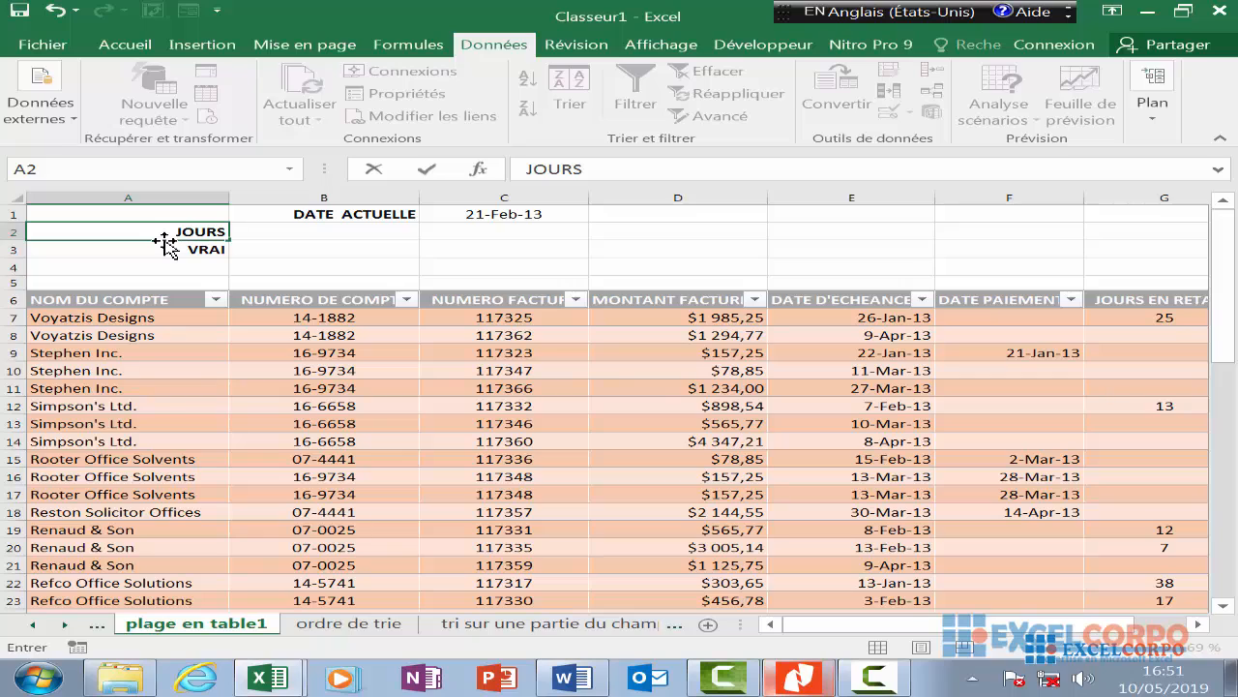
text( EN RET)
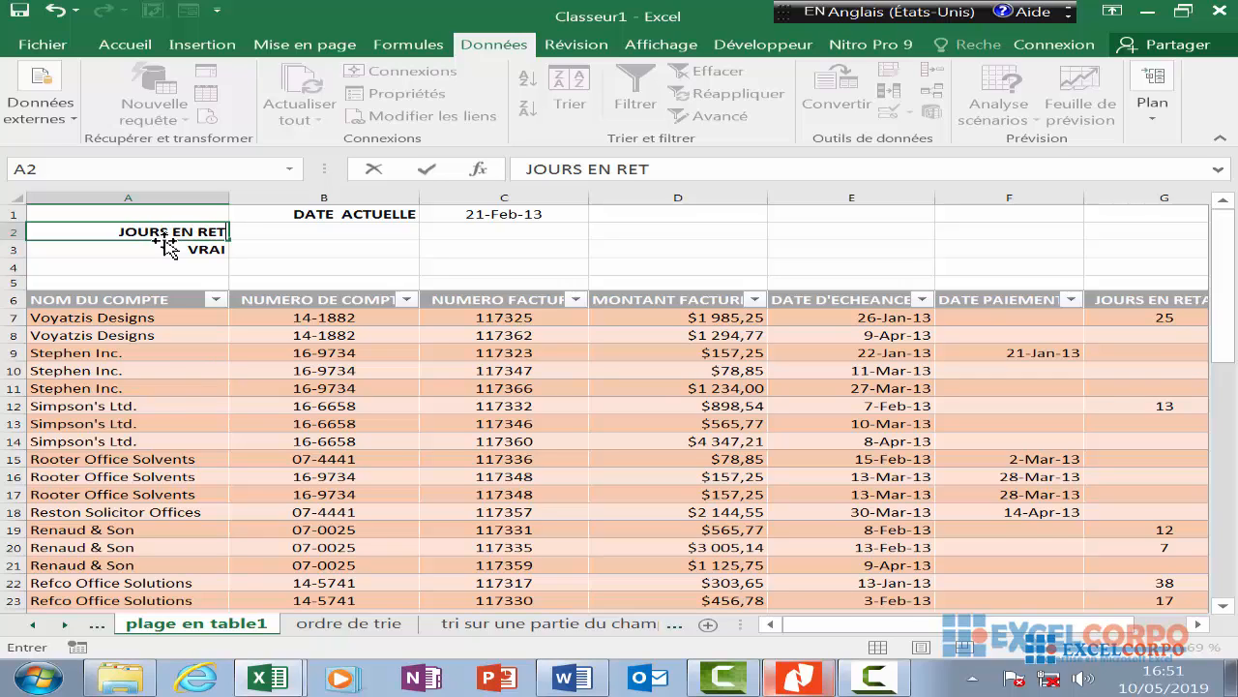
text(ARD)
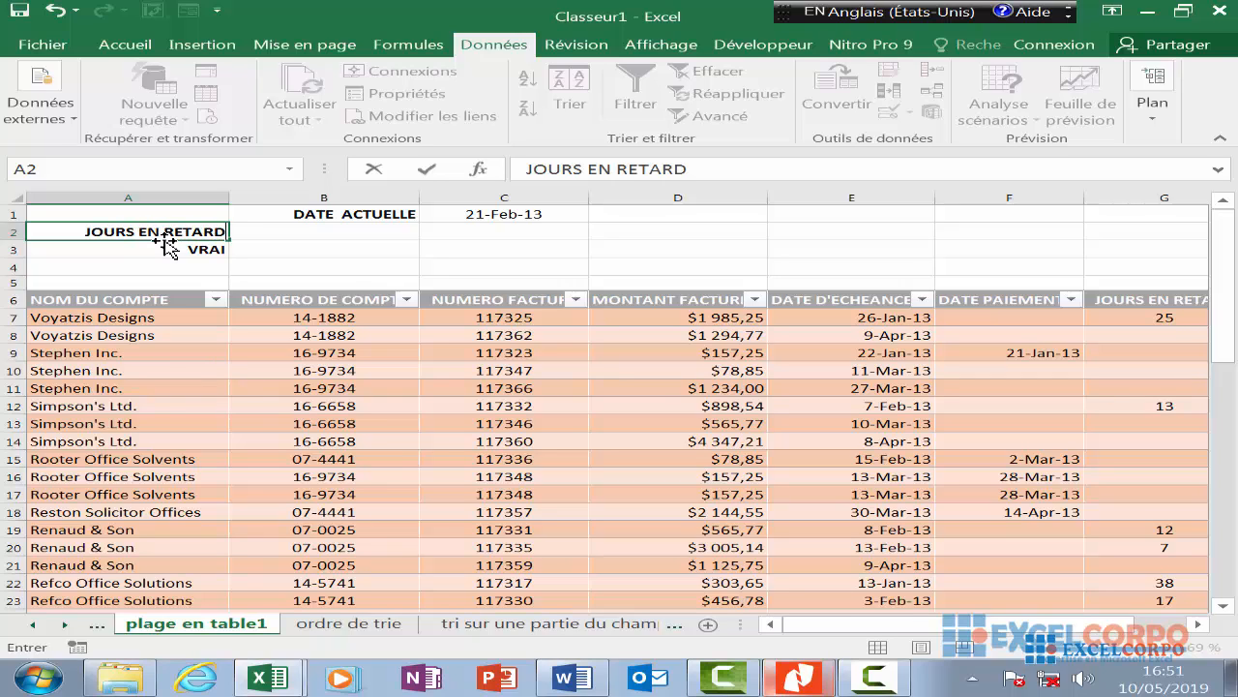
key(Return)
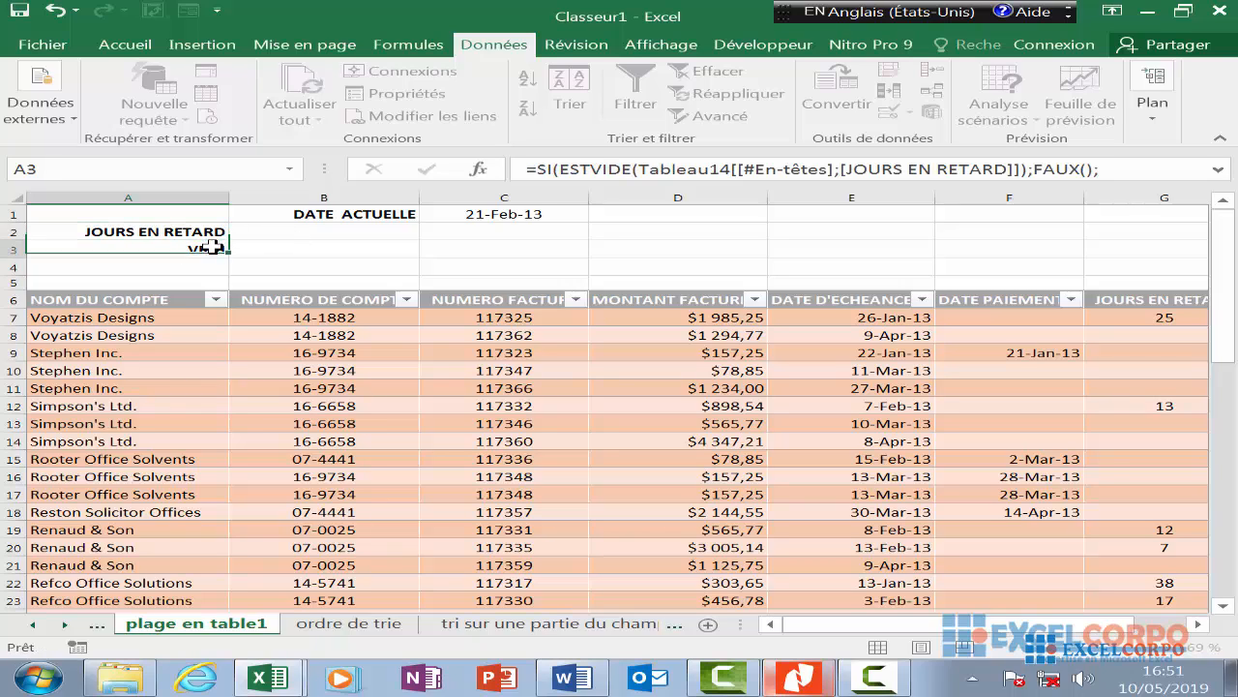
text(>0)
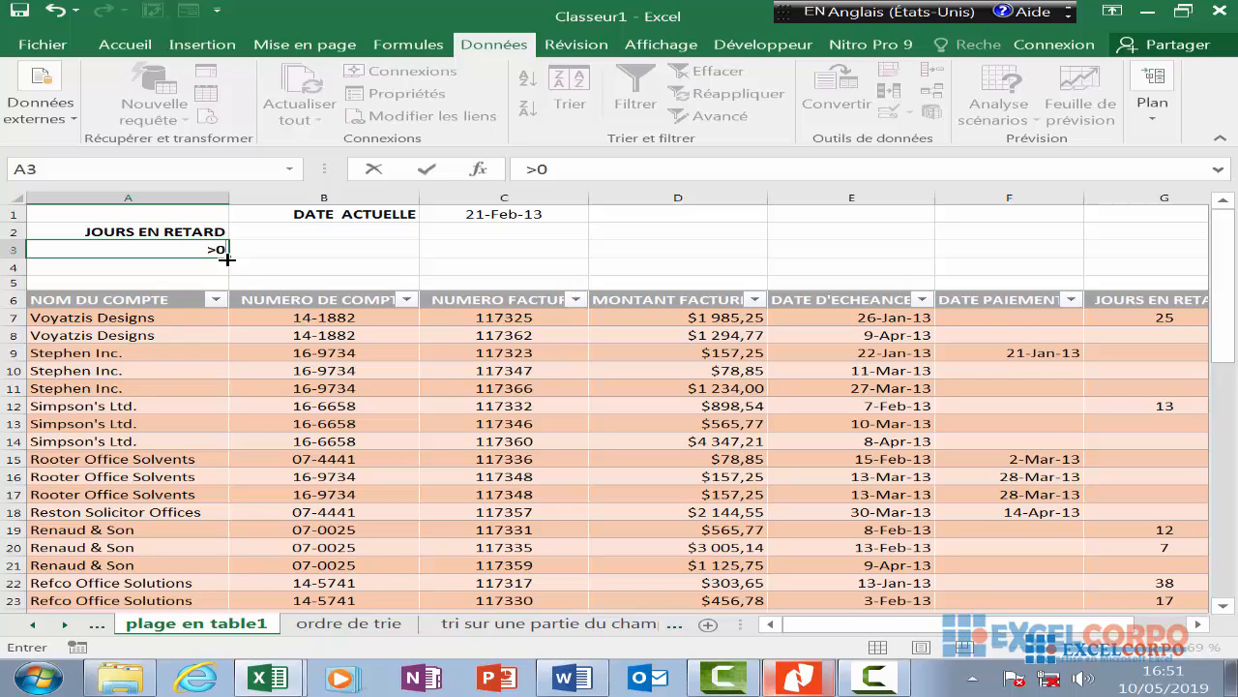
click(883, 684)
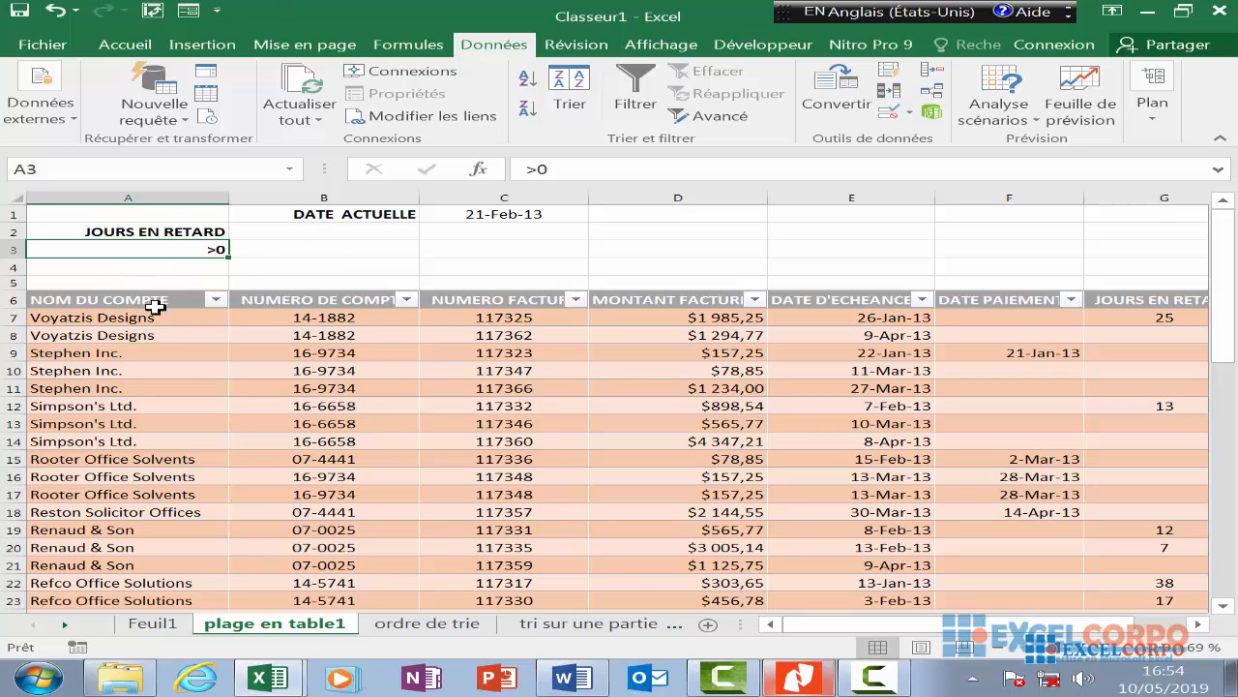
- Fill criteria headers A2 and B2 with references to the table headers NOM DU COMPTE and NUMERO DE COMPTE
click(183, 233)
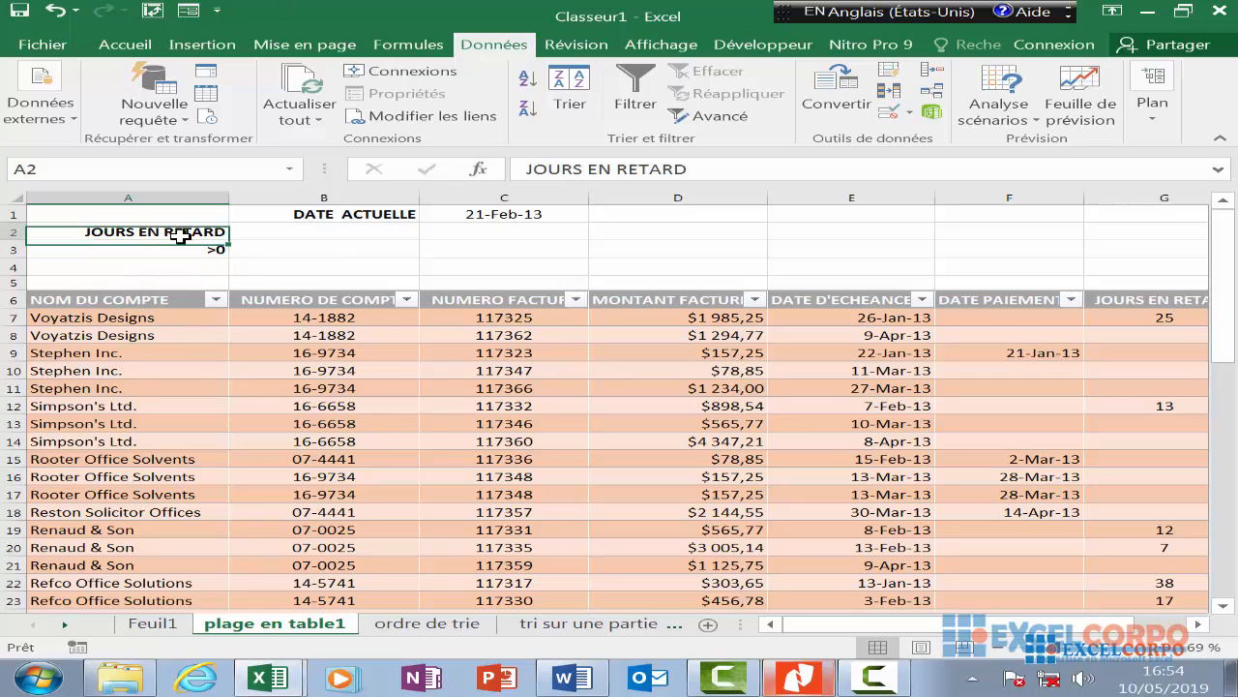
text(=)
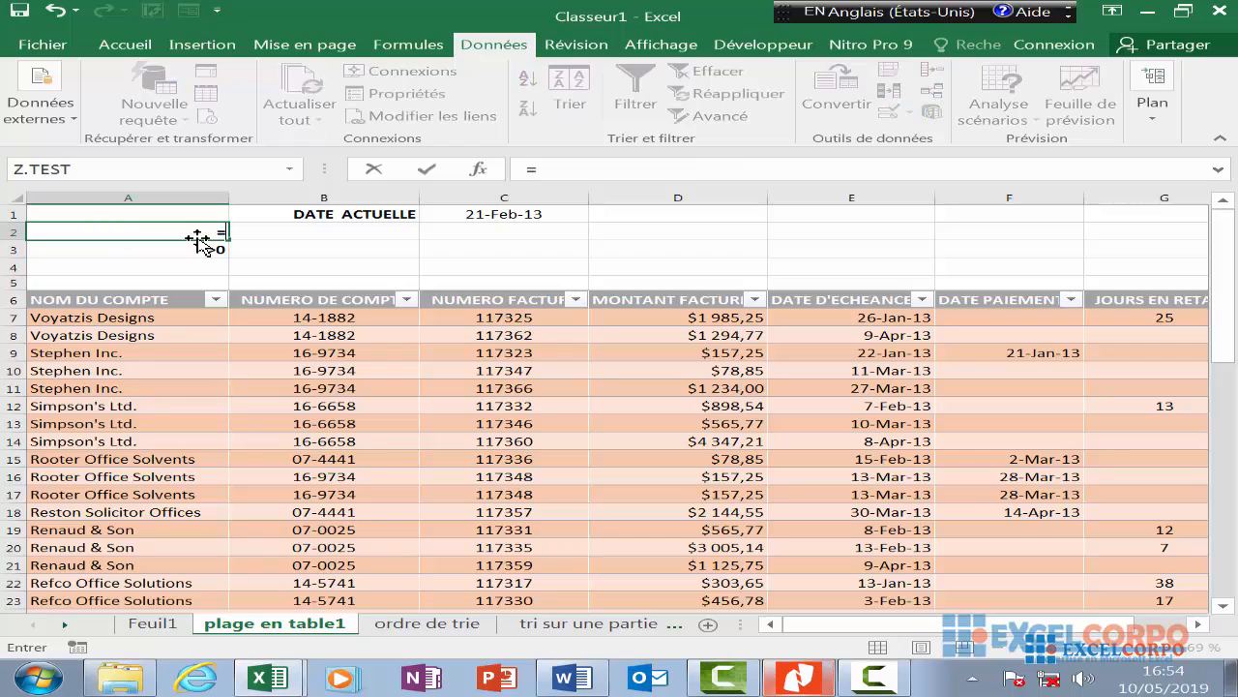
click(133, 298)
key(Return)
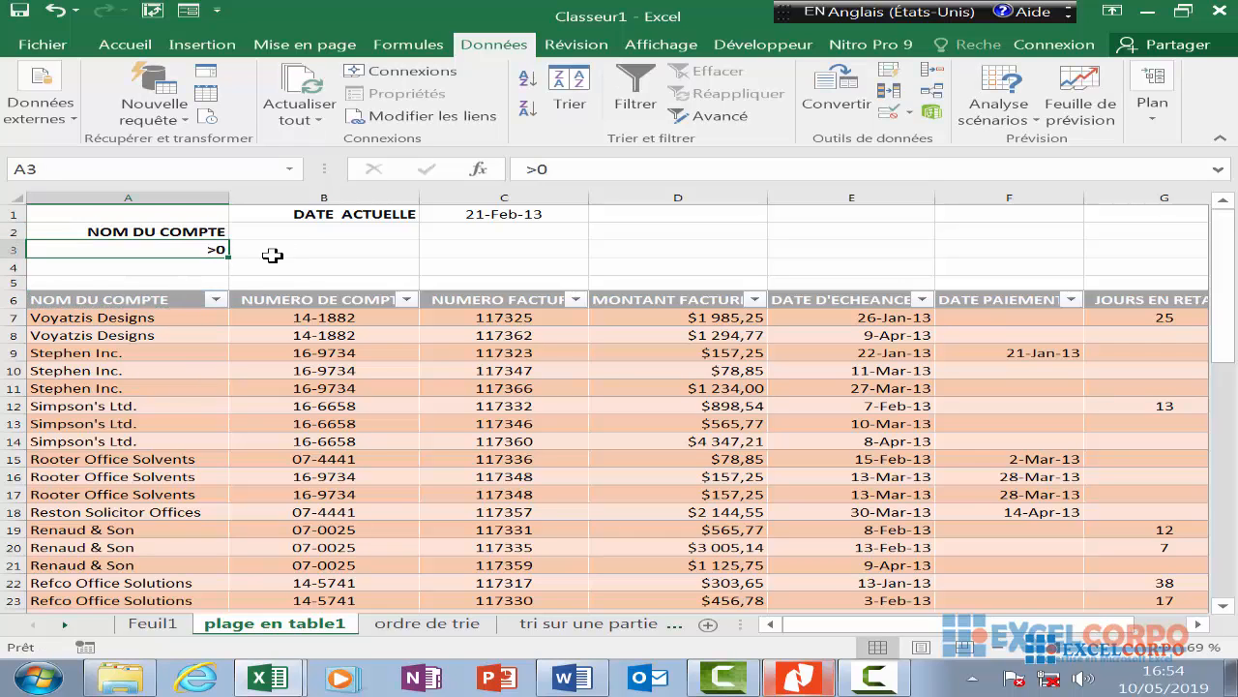
click(296, 233)
text(=)
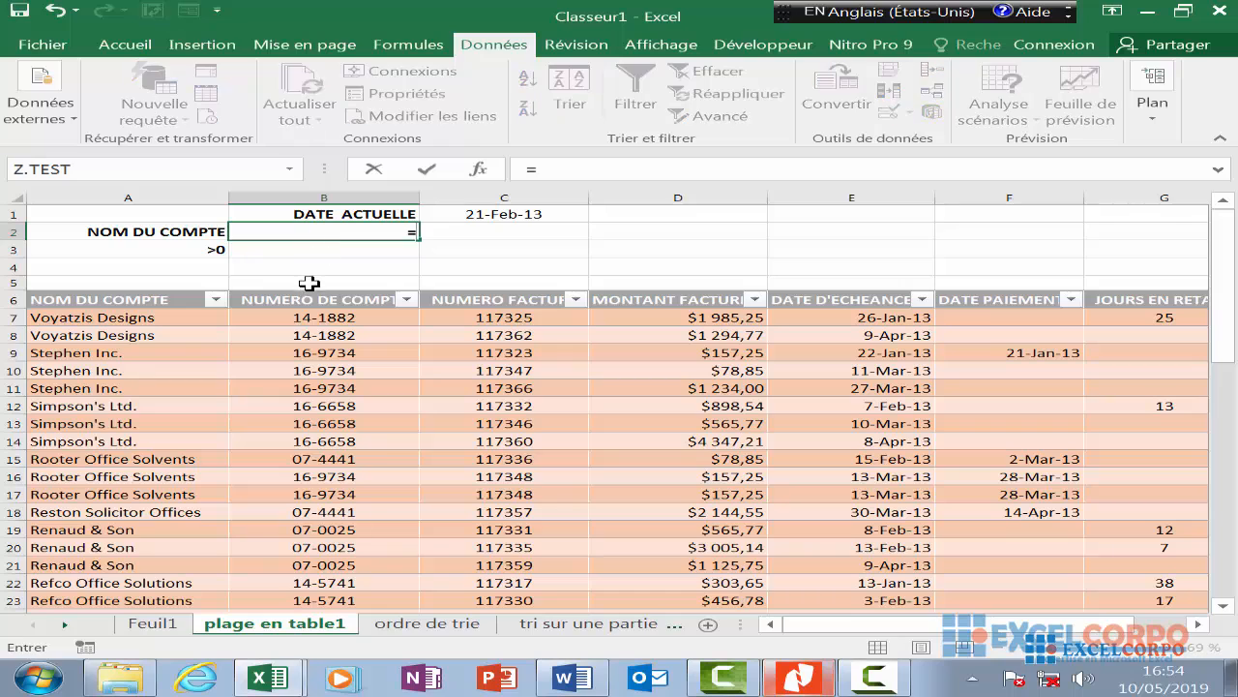
click(303, 298)
key(Return)
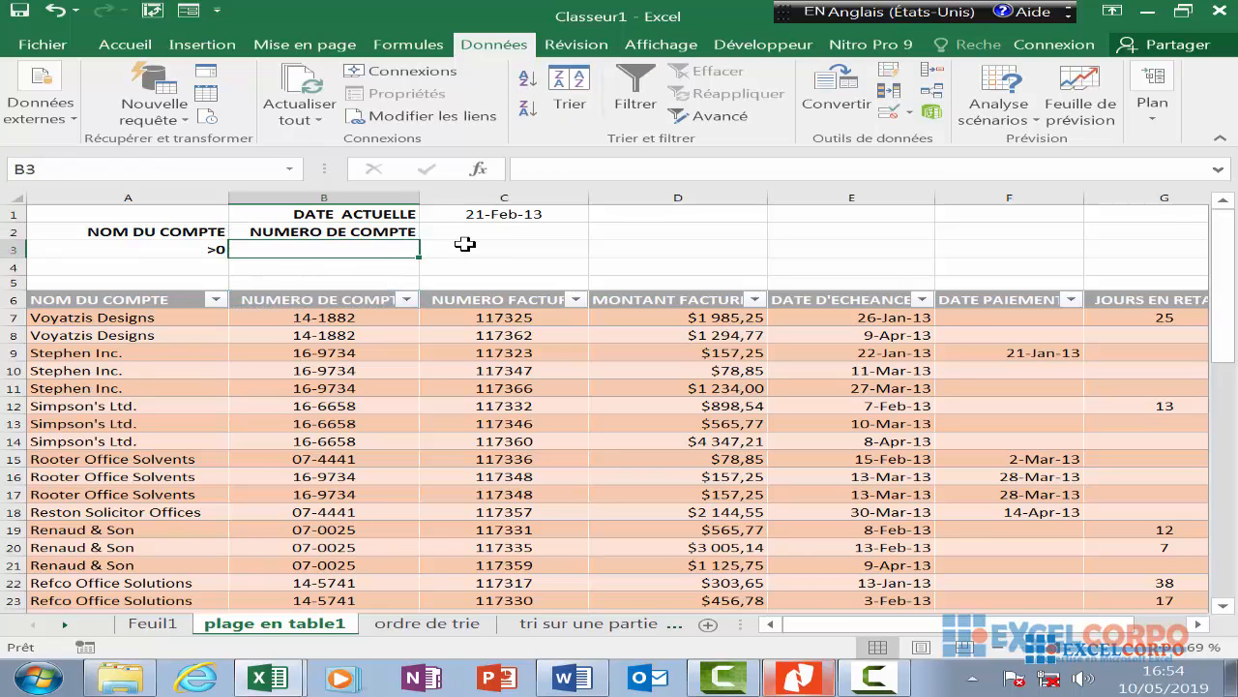
- Link C2 and D2 to the table headers NUMERO FACTURE and MONTANT FACTURE
click(486, 236)
text(=)
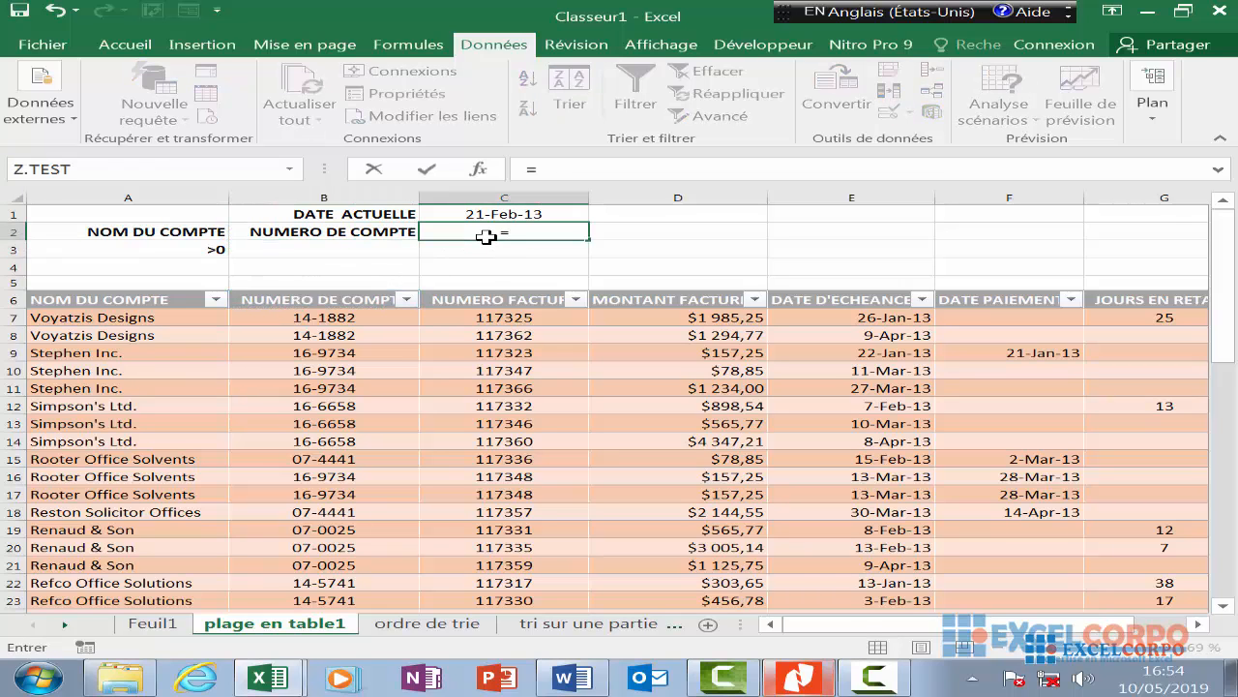
click(478, 298)
key(Return)
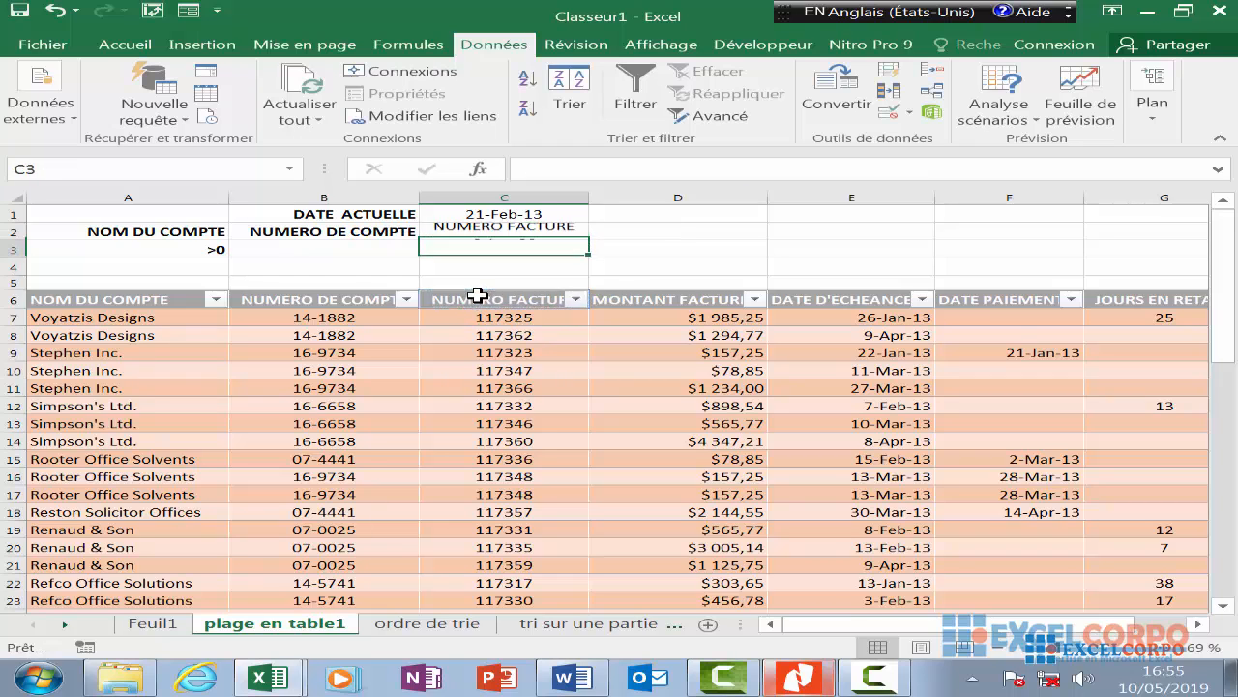
click(713, 225)
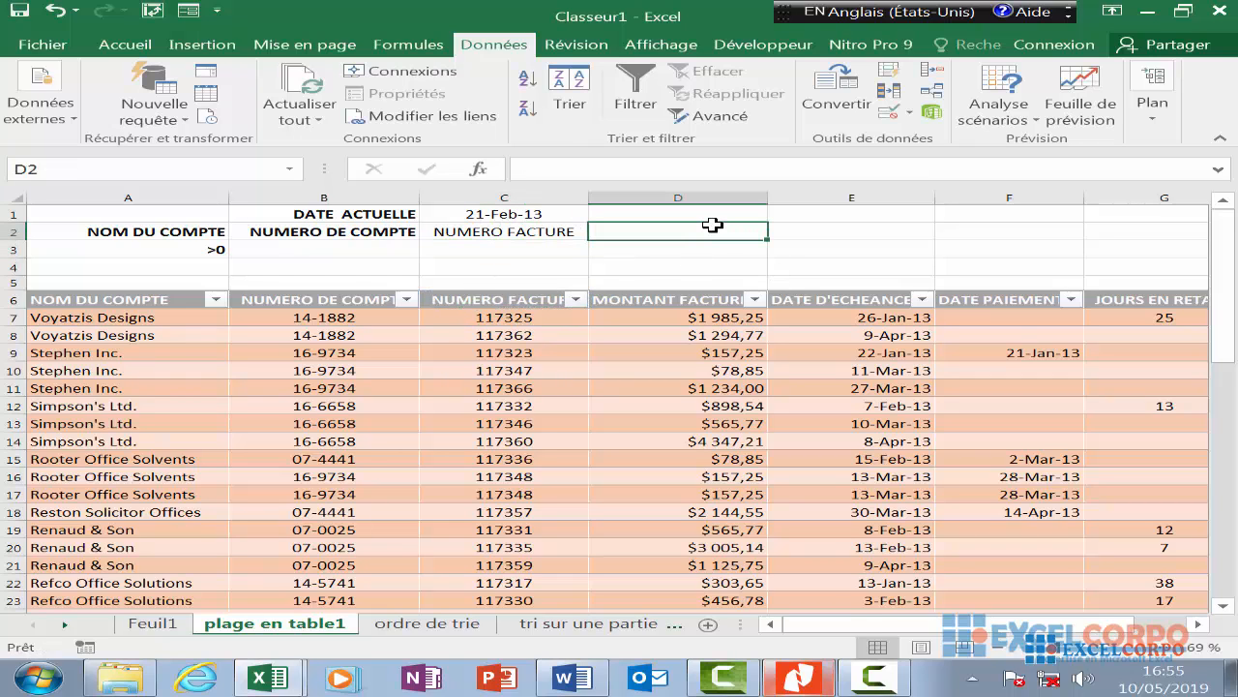
text(=)
click(725, 311)
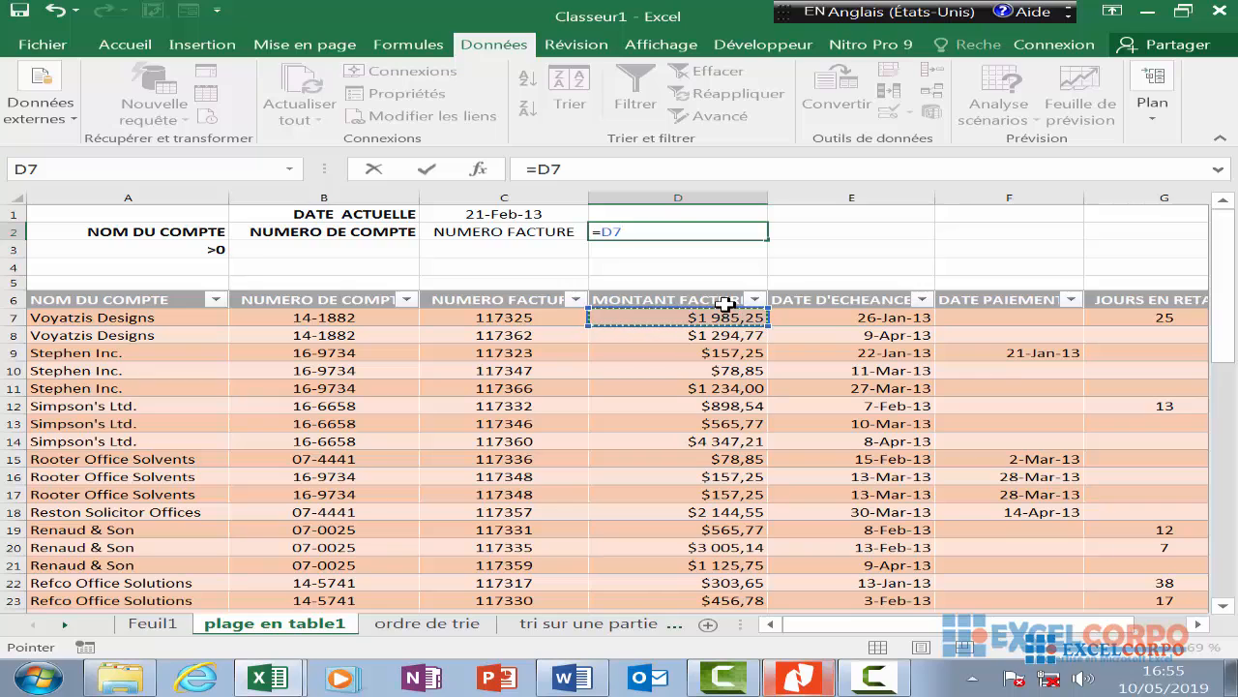
click(724, 302)
key(Return)
- Link E2 and F2 to the table headers DATE D'ECHEANCE and DATE PAIEMENT
click(819, 230)
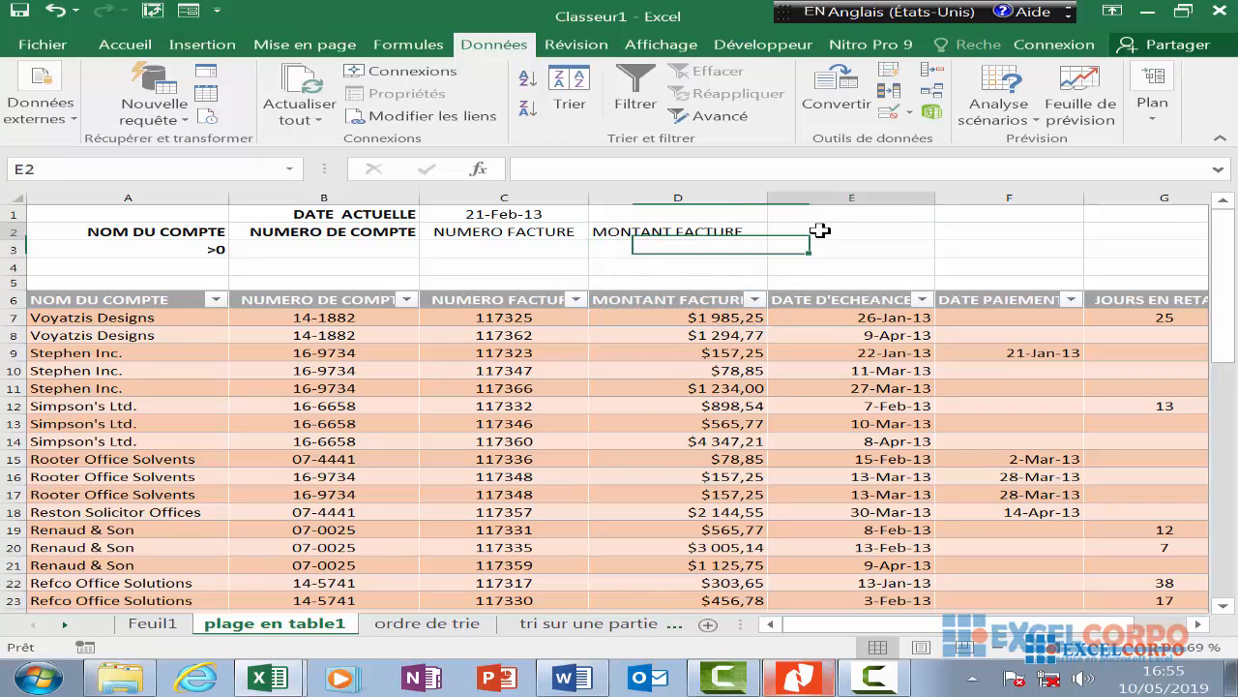
text(=)
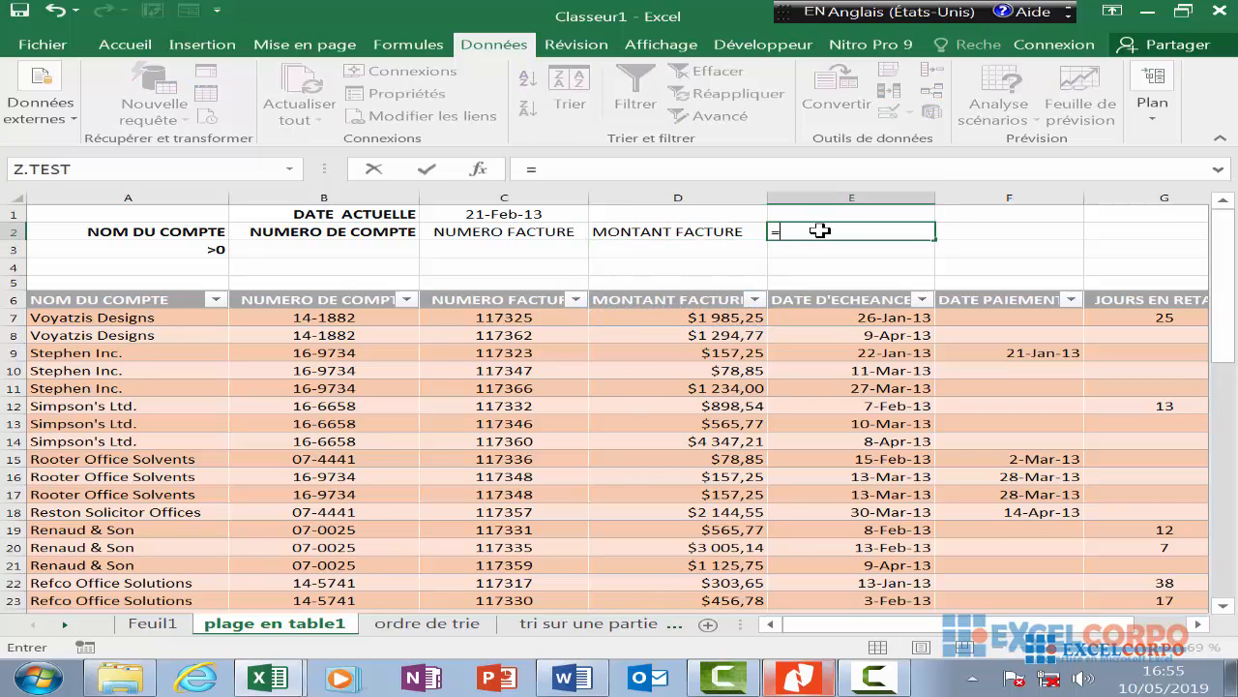
click(838, 300)
key(Return)
click(943, 232)
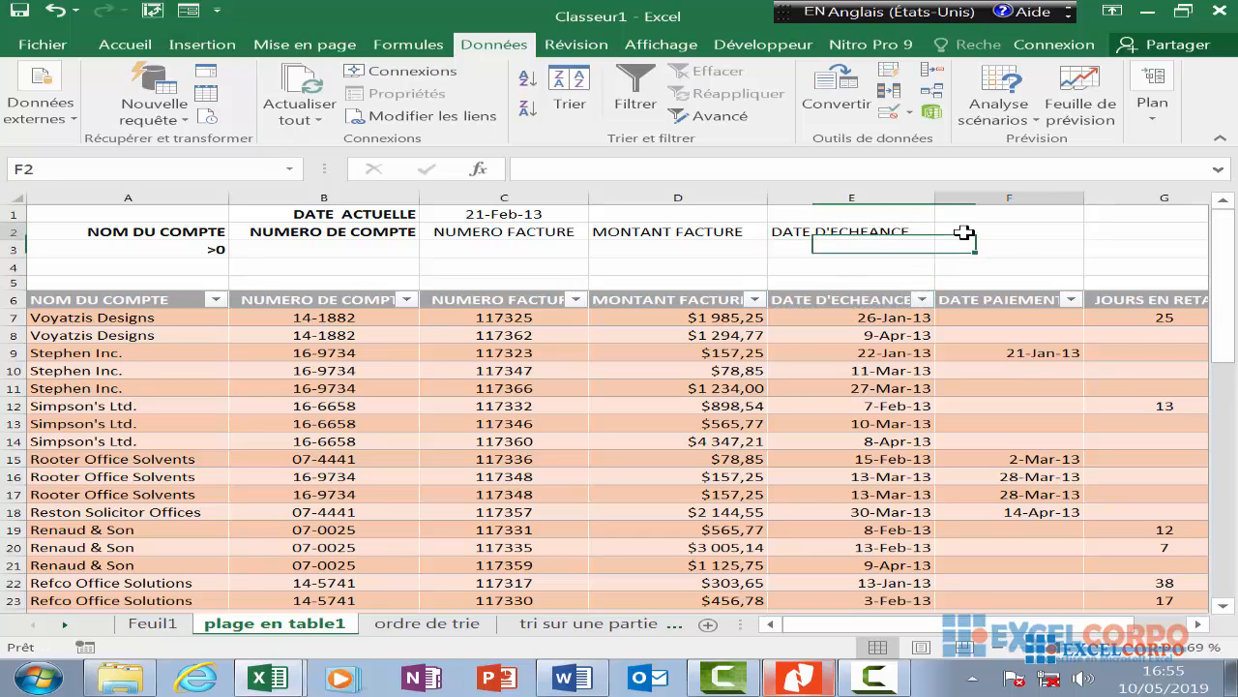
text(=)
click(987, 299)
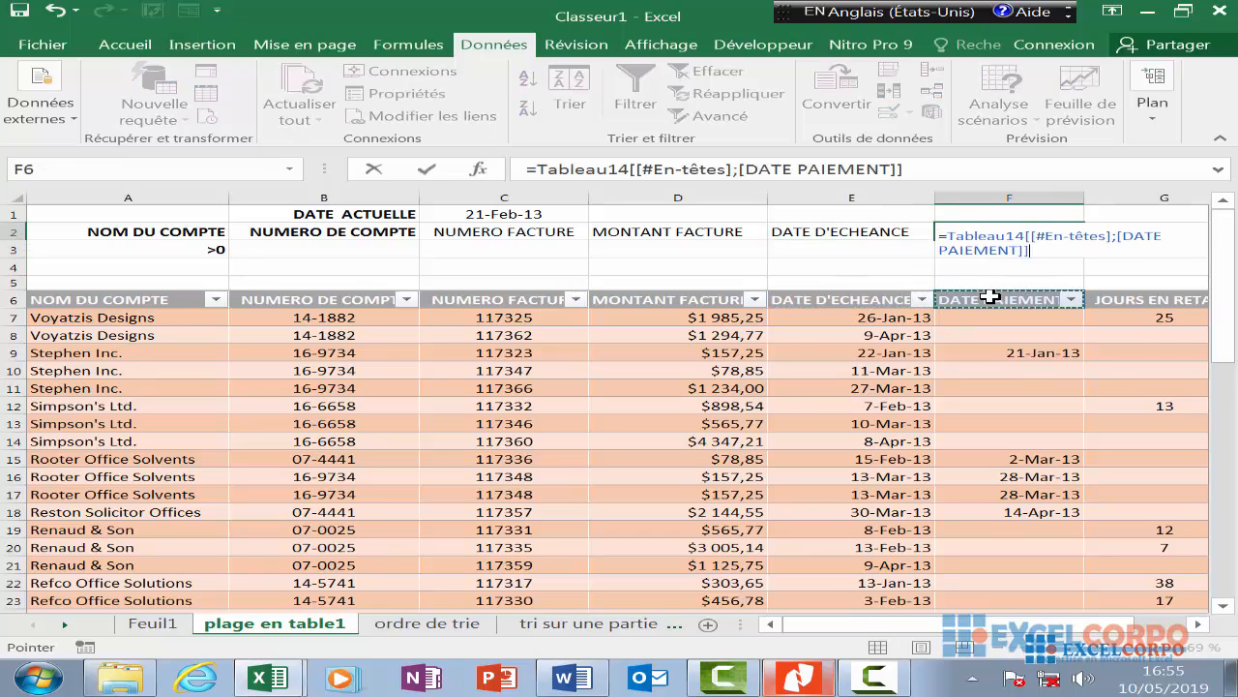
key(Return)
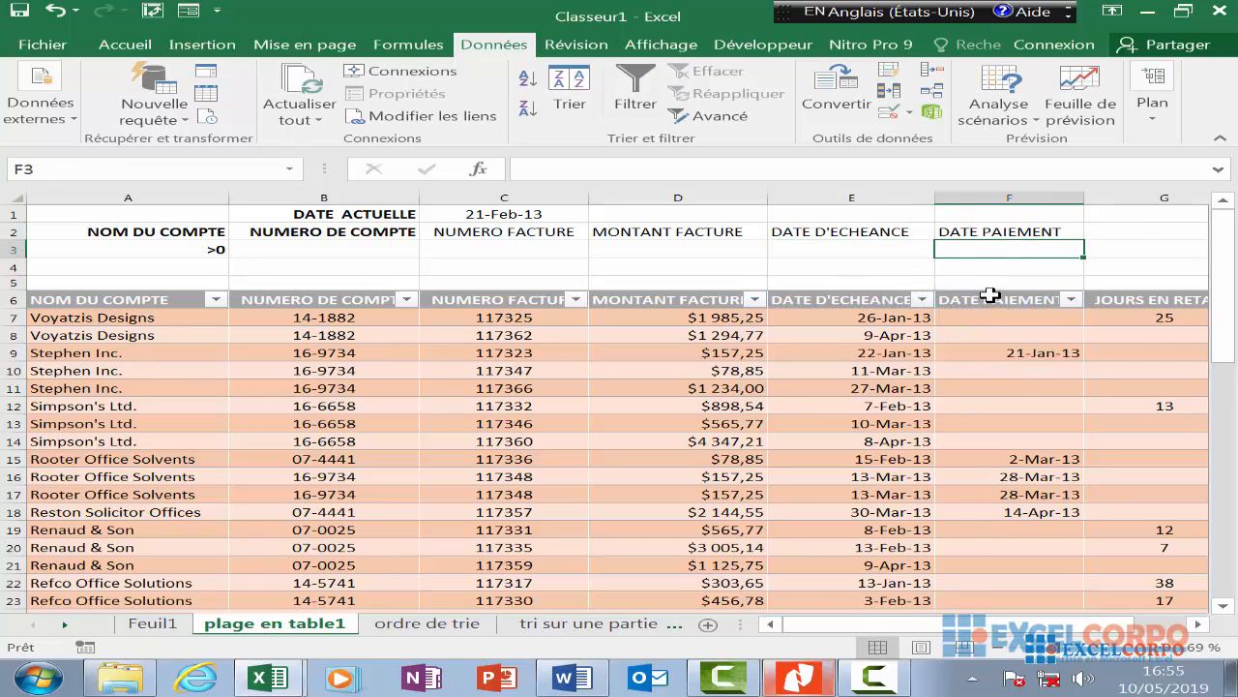
- Complete the criteria header row by linking G2 to the table header JOURS EN RETARD
click(1099, 233)
text(=)
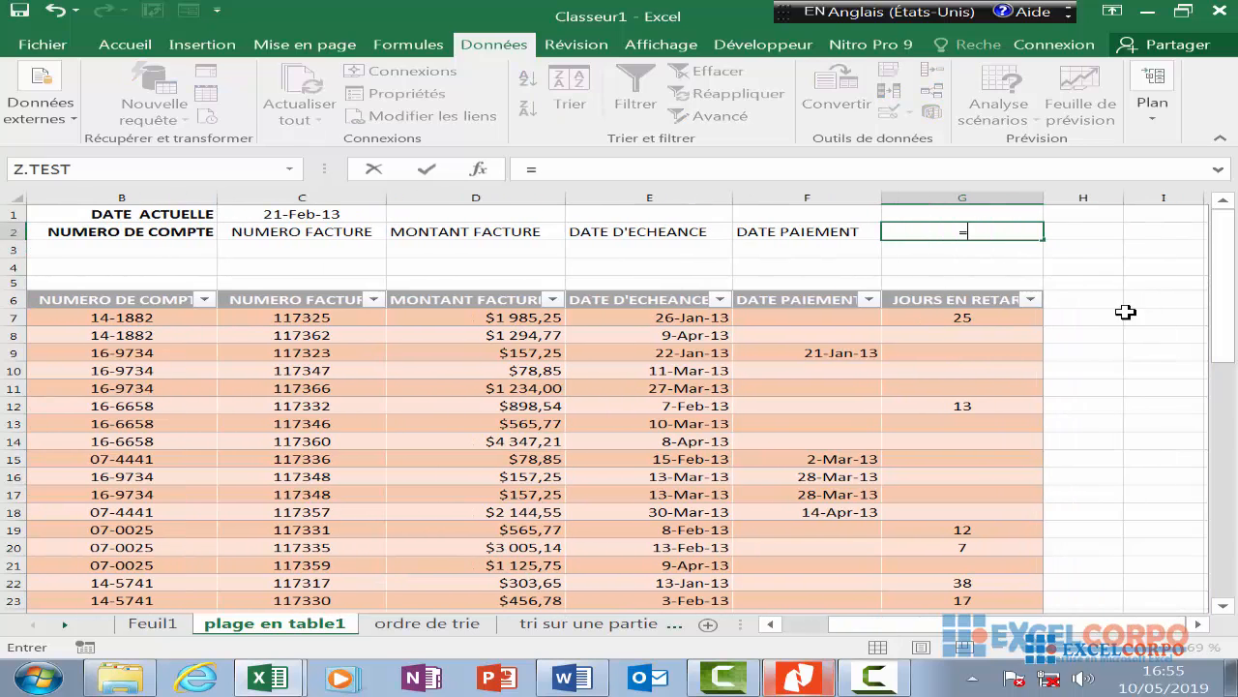
click(964, 301)
key(Return)
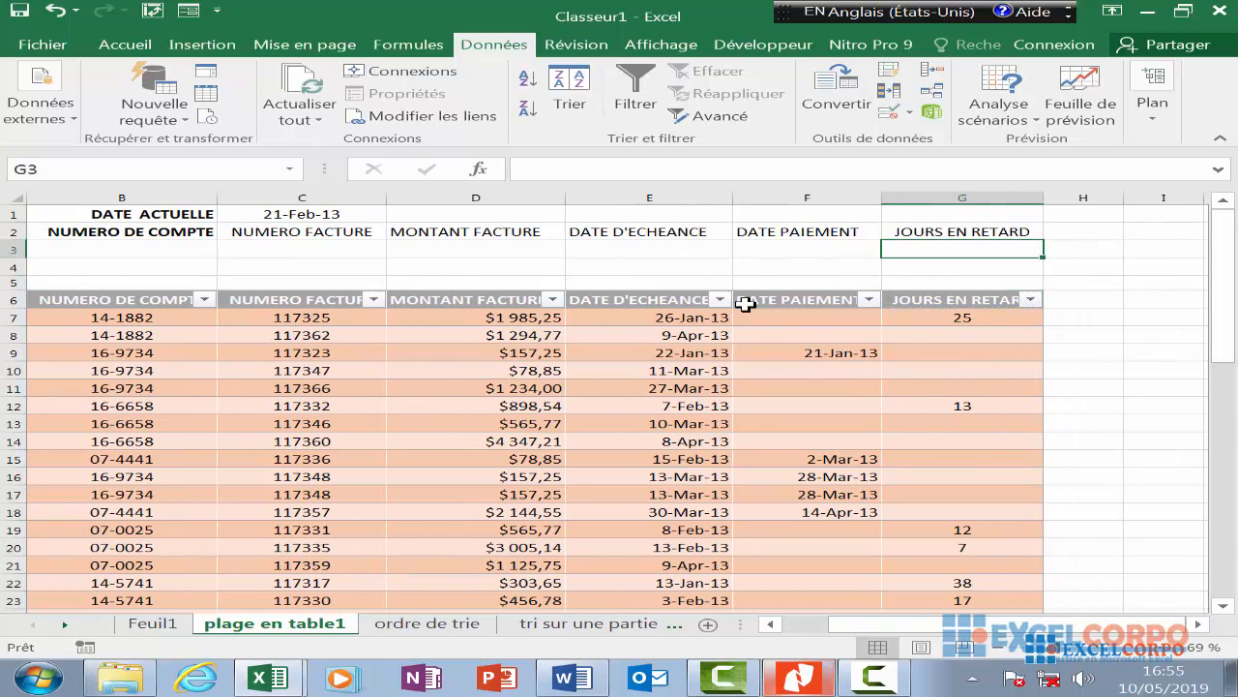
- Replace the criterion in A3 under NOM DU COMPTE with a reference to the Brimson Furniture account name in A54
click(720, 300)
click(720, 268)
key(Left)
key(Left)
key(Left)
key(Left)
key(Left)
key(Left)
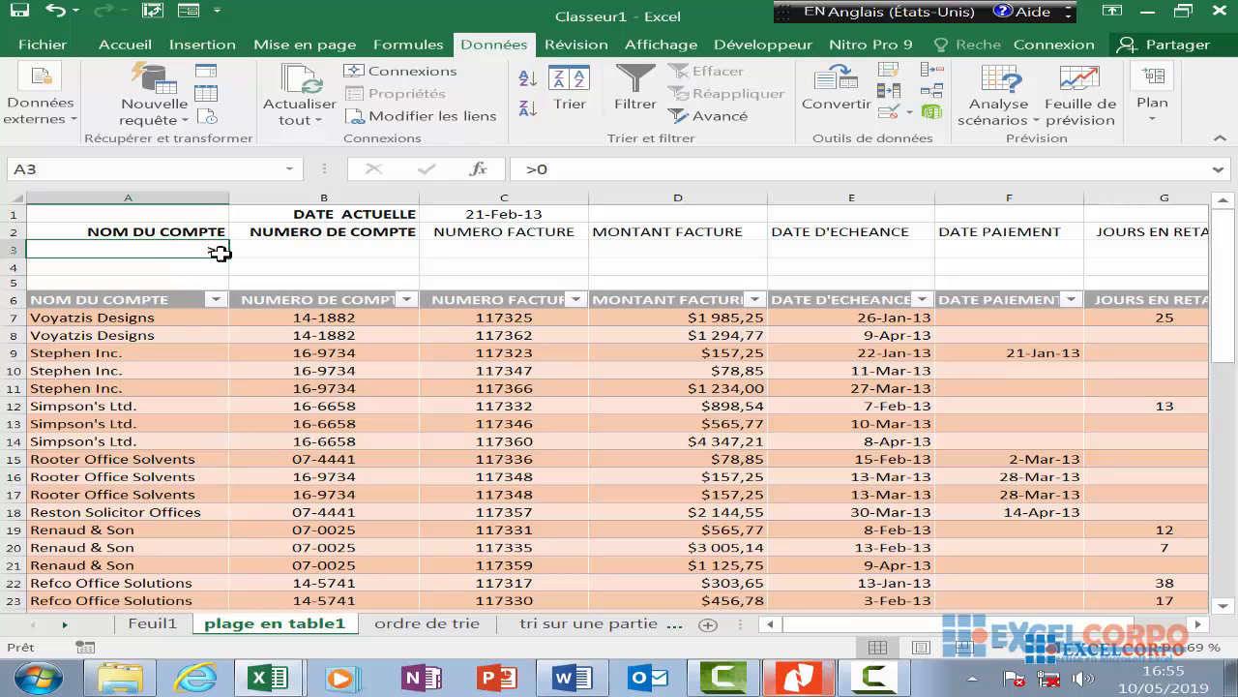
key(BackSpace)
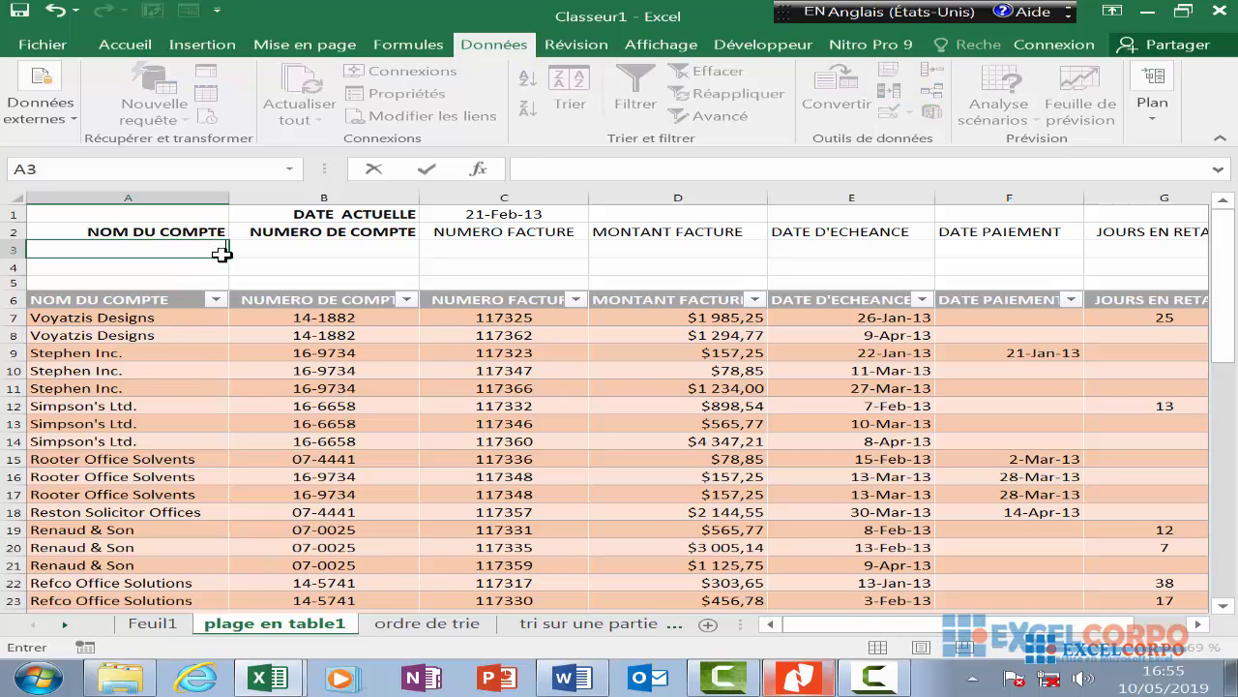
text(=)
scroll(192, 431, down, 16)
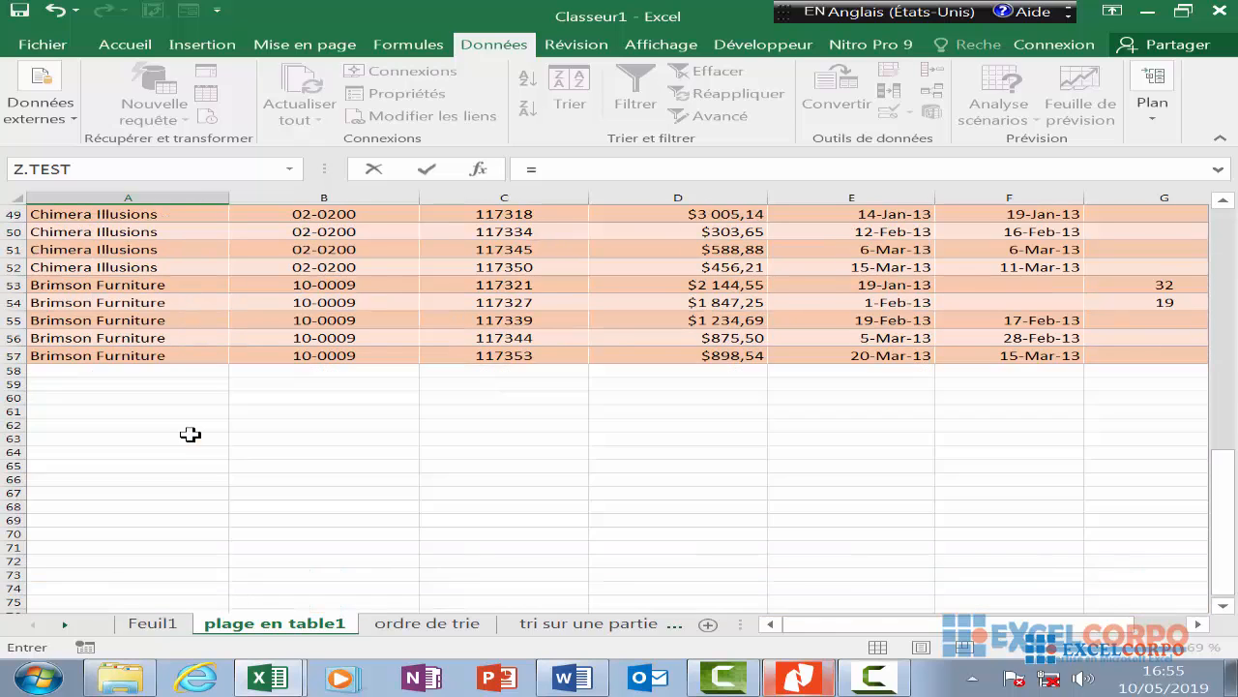
scroll(190, 435, up, 2)
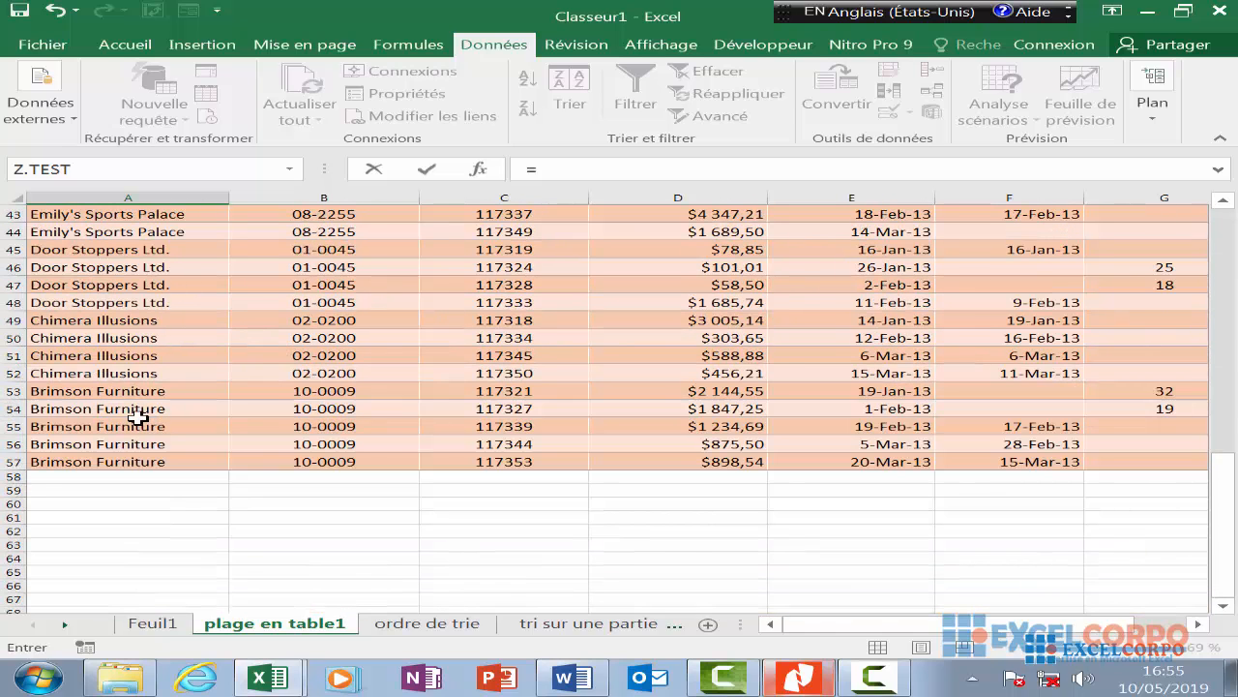
click(134, 410)
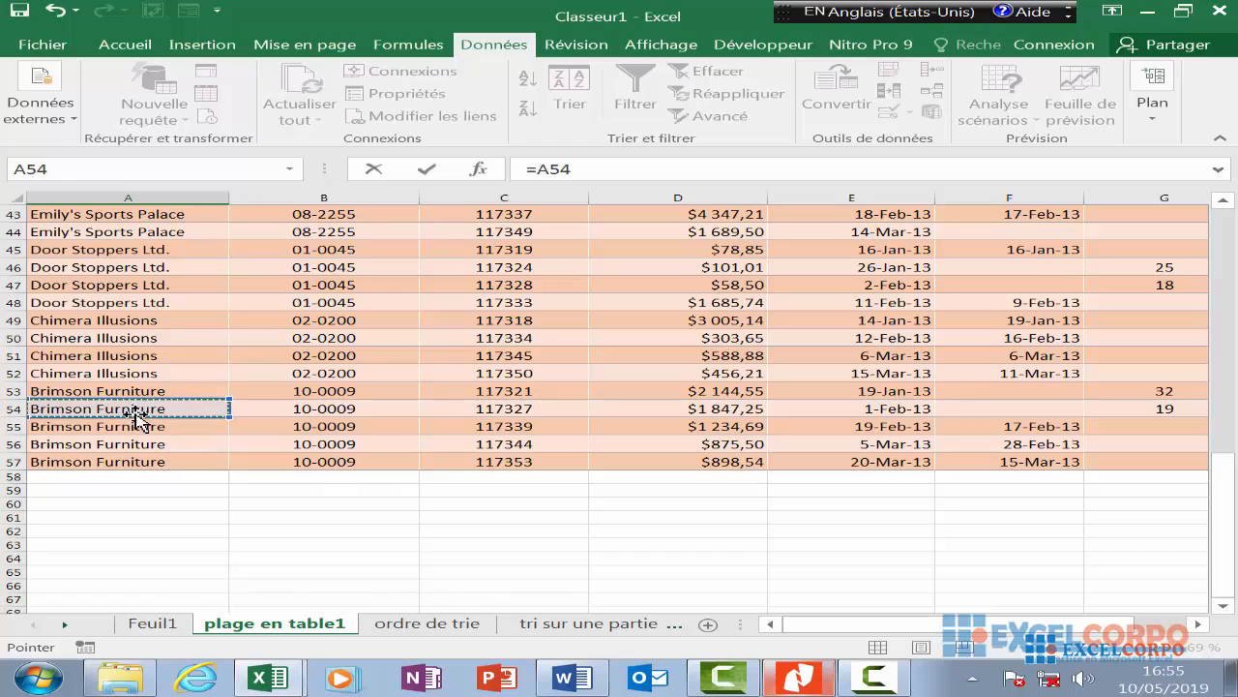
key(Return)
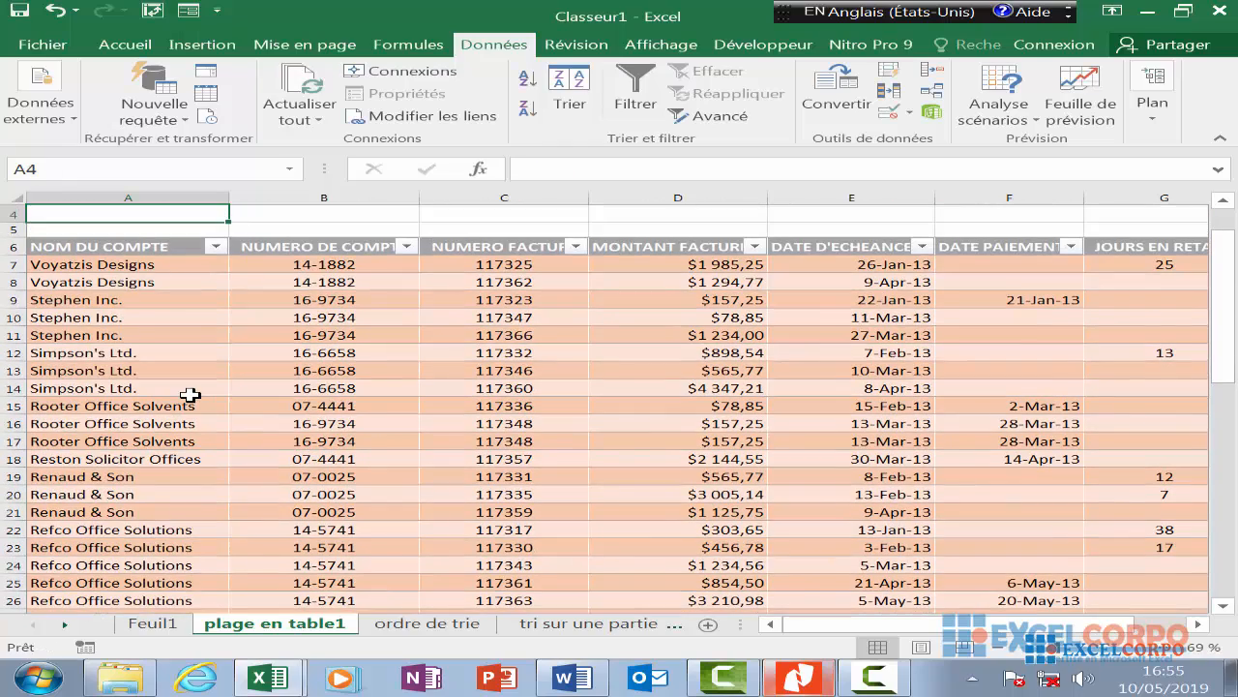
scroll(266, 257, up, 1)
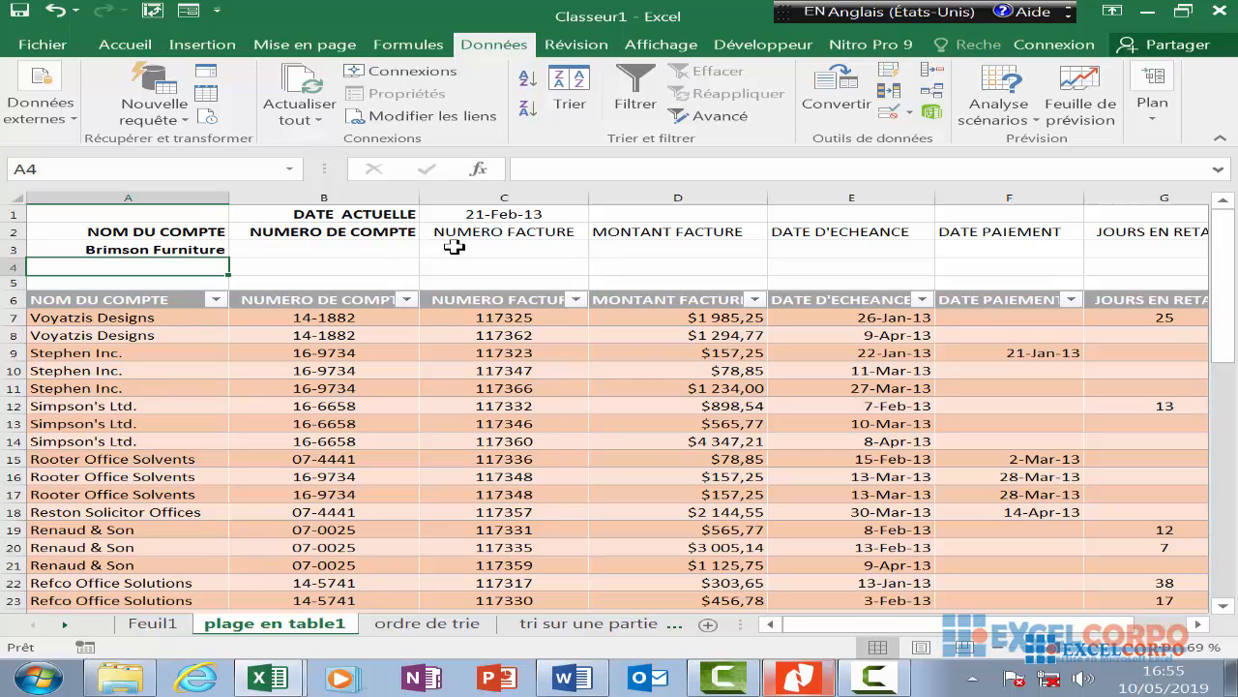
- Enter the criteria >=1500 under MONTANT FACTURE in D3 and >30 under JOURS EN RETARD in G3
click(666, 245)
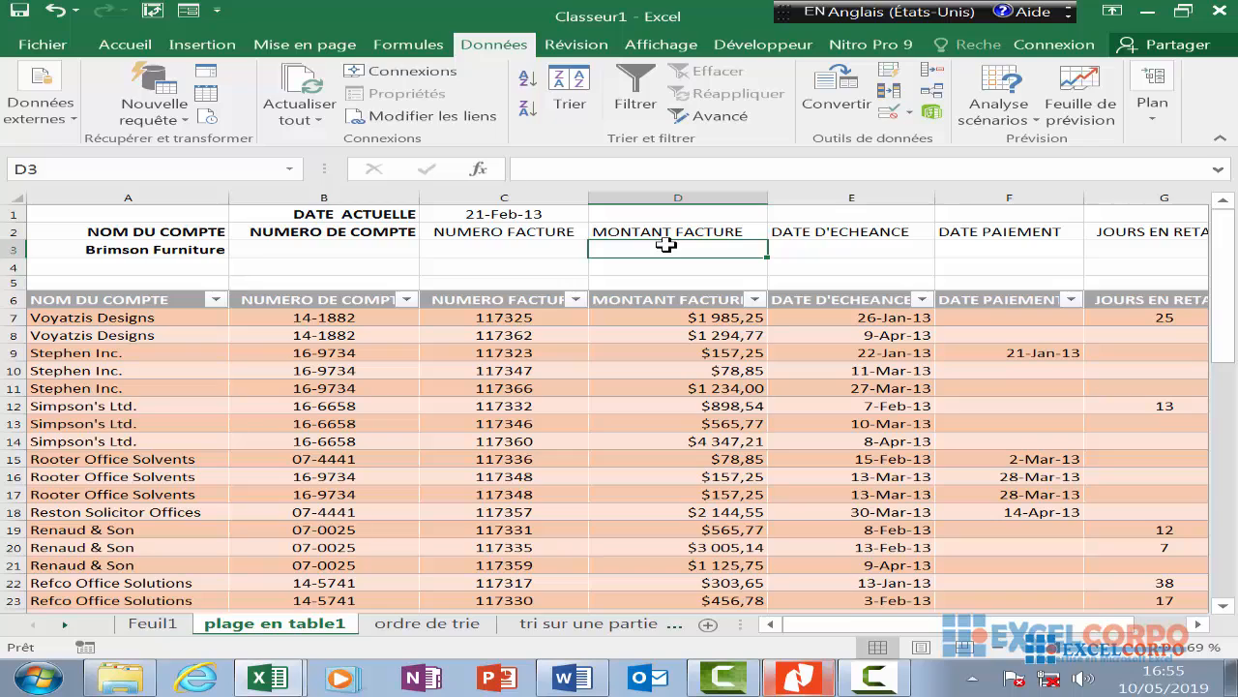
text(>)
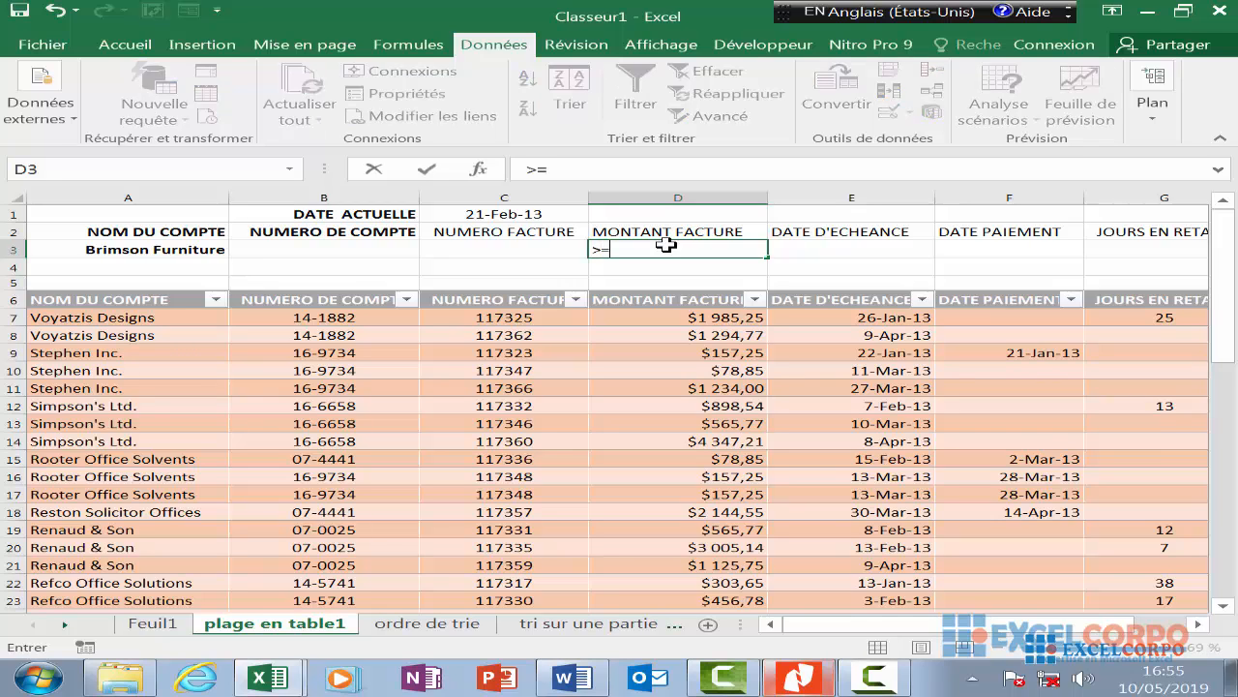
text(=1500)
click(1177, 246)
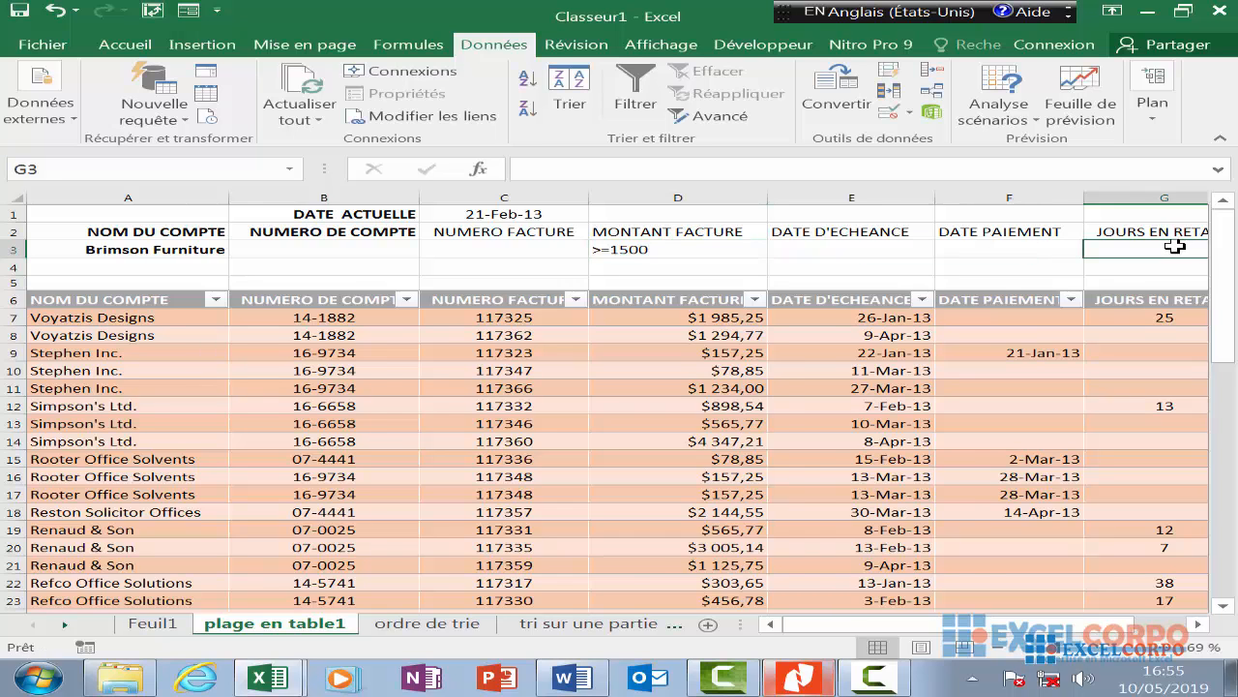
text(>)
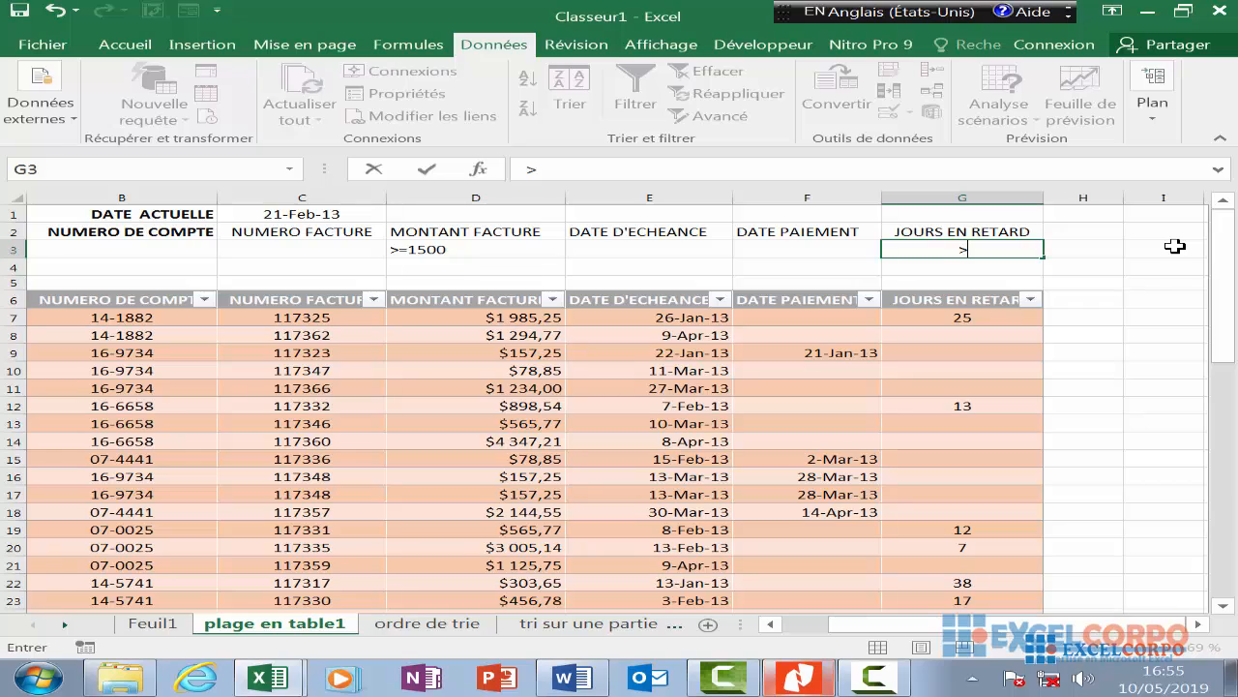
text(30)
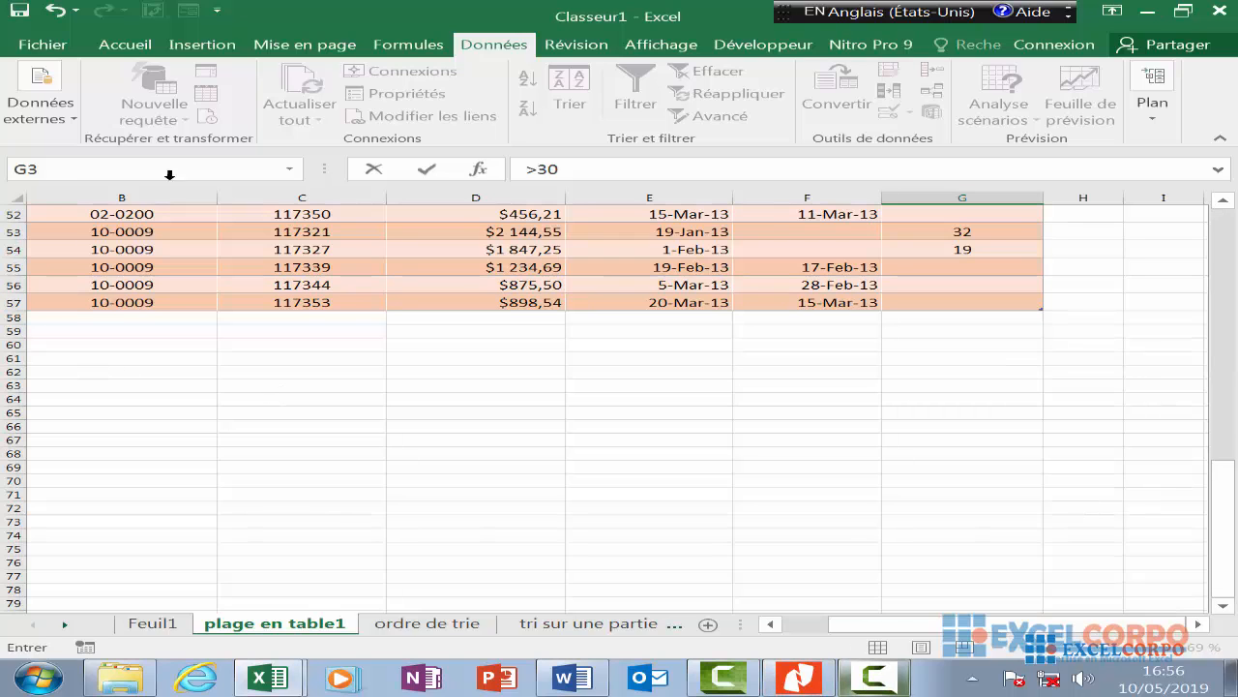
click(168, 365)
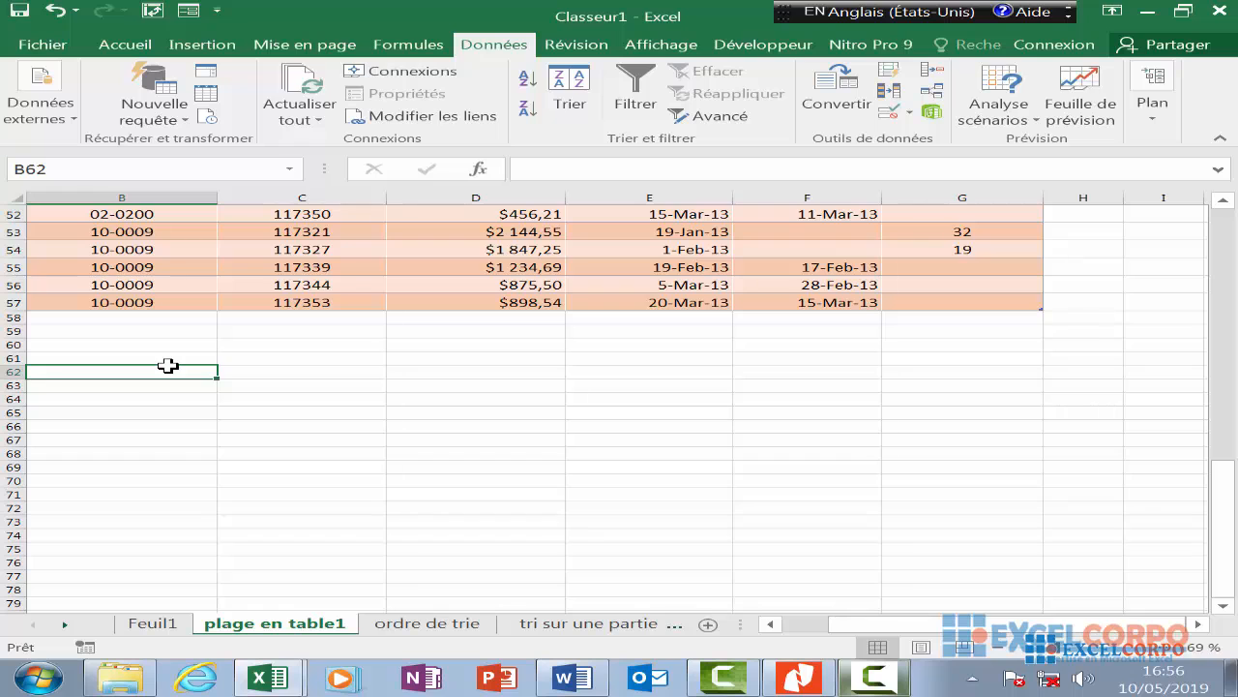
- Start an extraction header row below the table by linking A61 to the table header NOM DU COMPTE
key(Left)
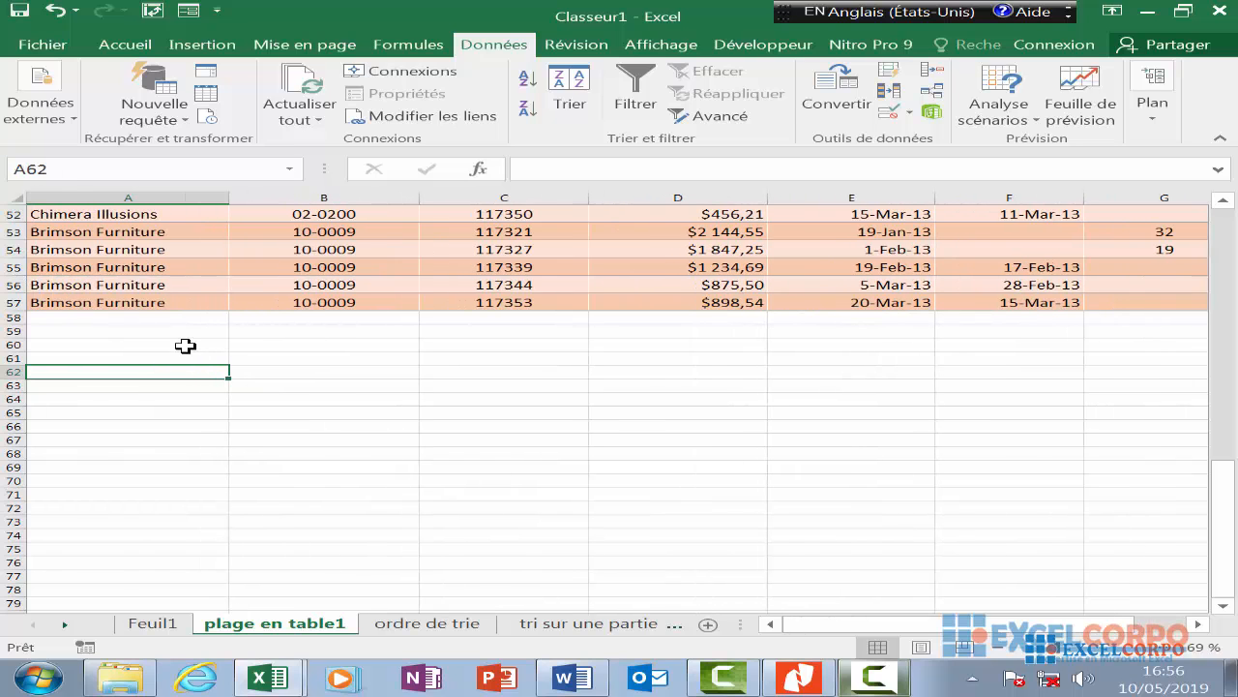
click(185, 346)
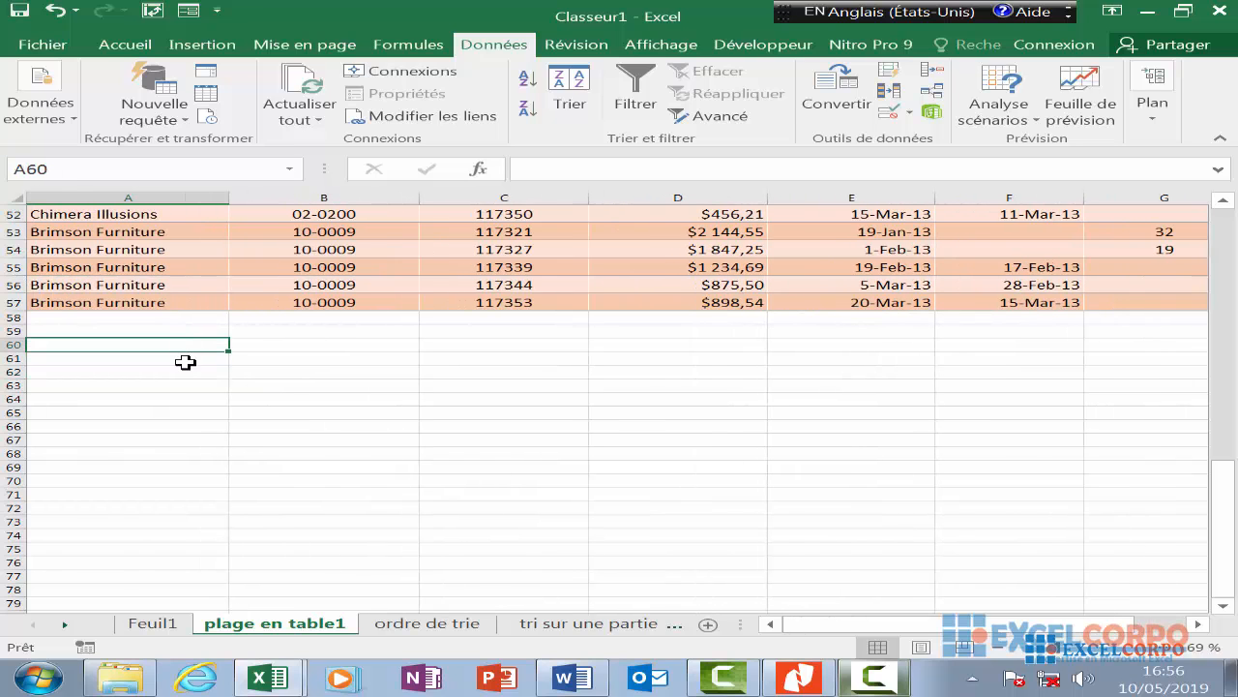
click(186, 358)
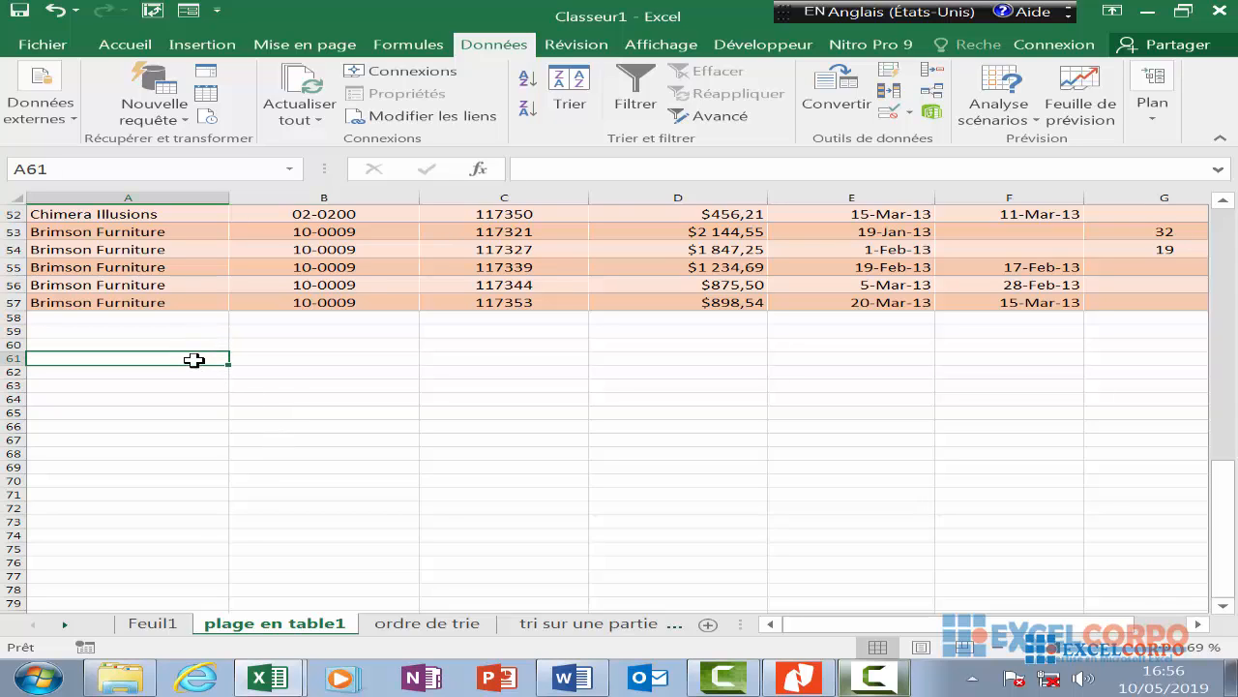
text(=)
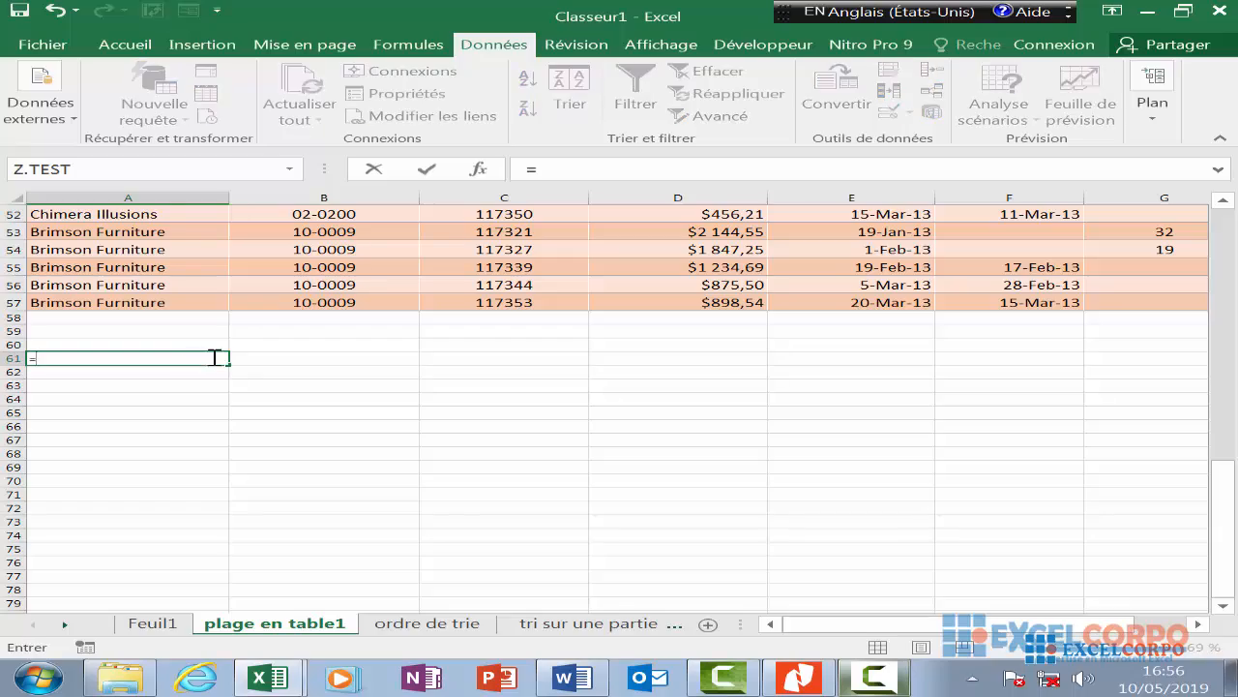
scroll(248, 334, up, 17)
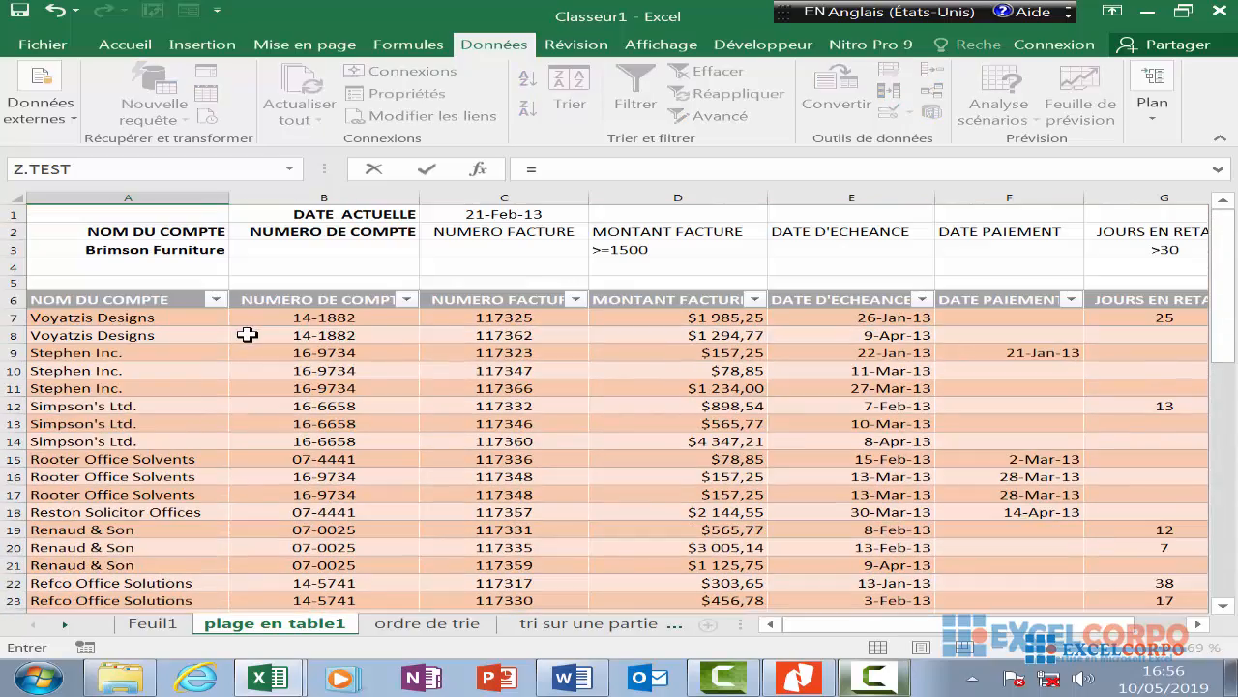
click(160, 299)
key(Return)
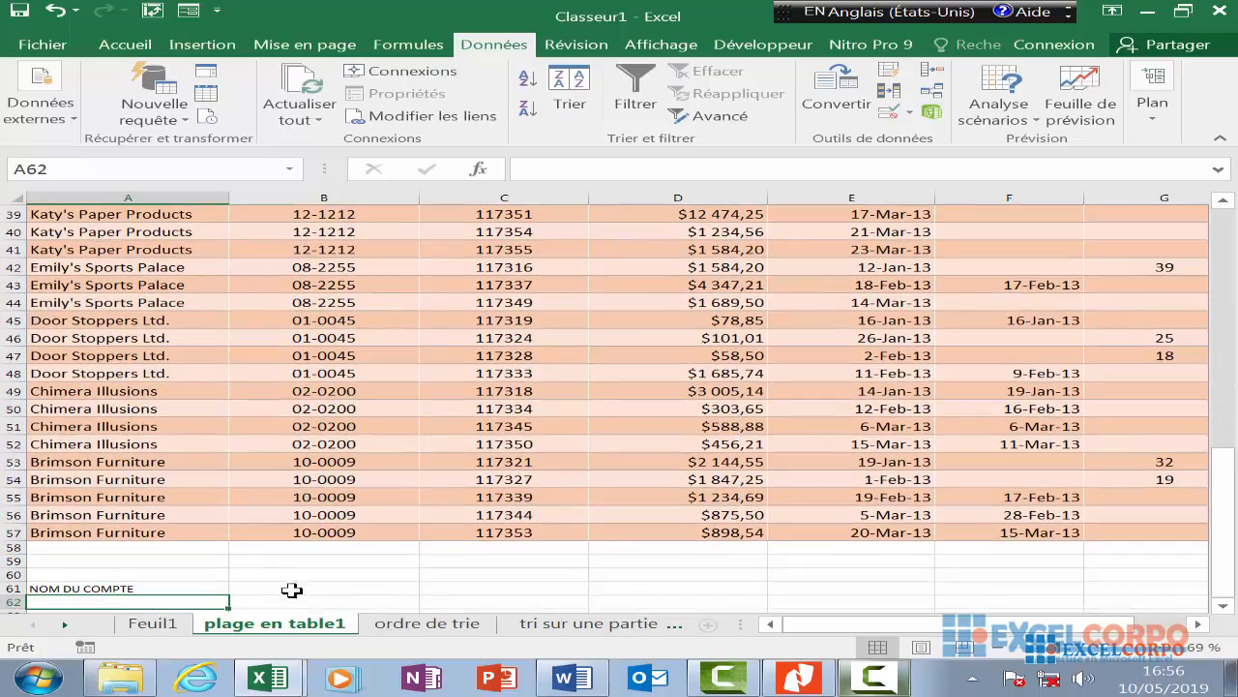
- Link B61 and C61 to the table headers NUMERO DE COMPTE and NUMERO FACTURE
click(320, 586)
text(=)
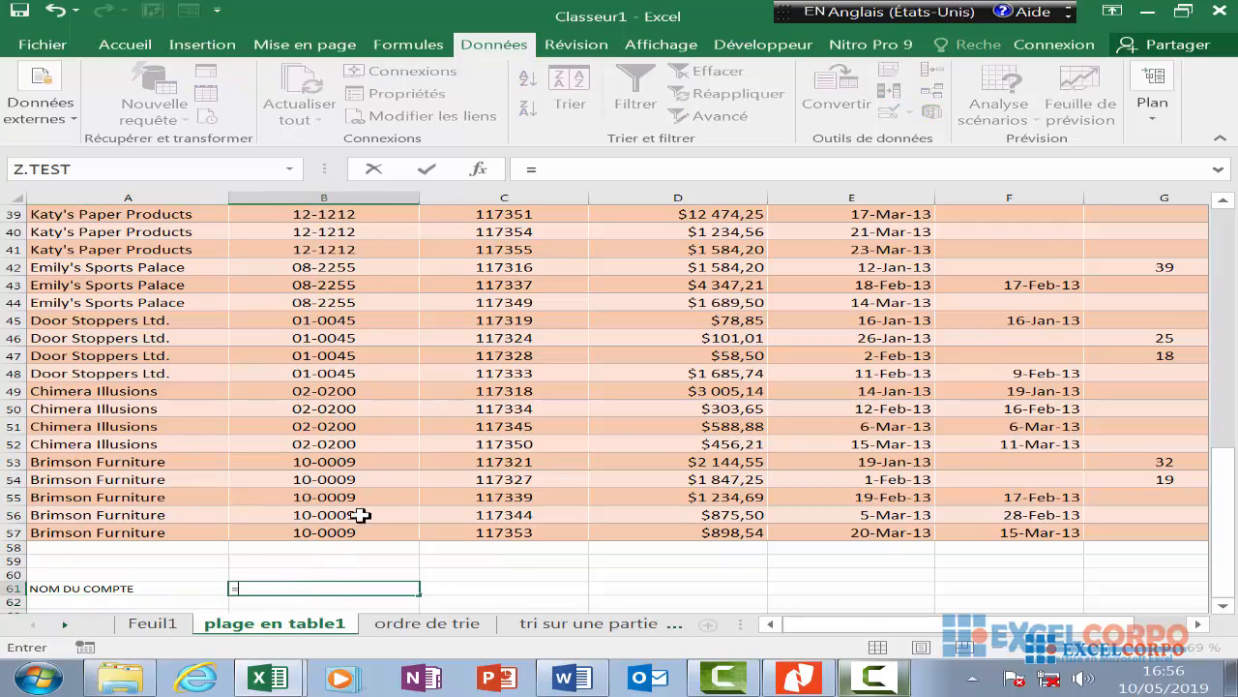
scroll(360, 475, up, 13)
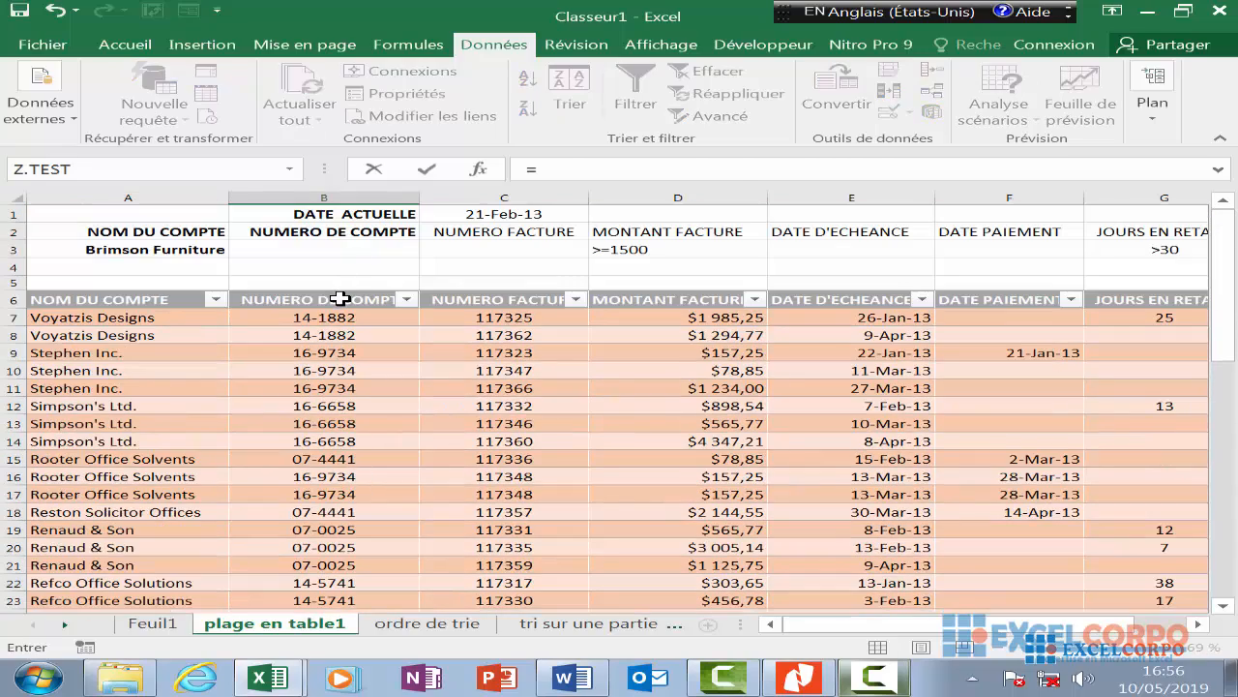
click(337, 296)
key(Return)
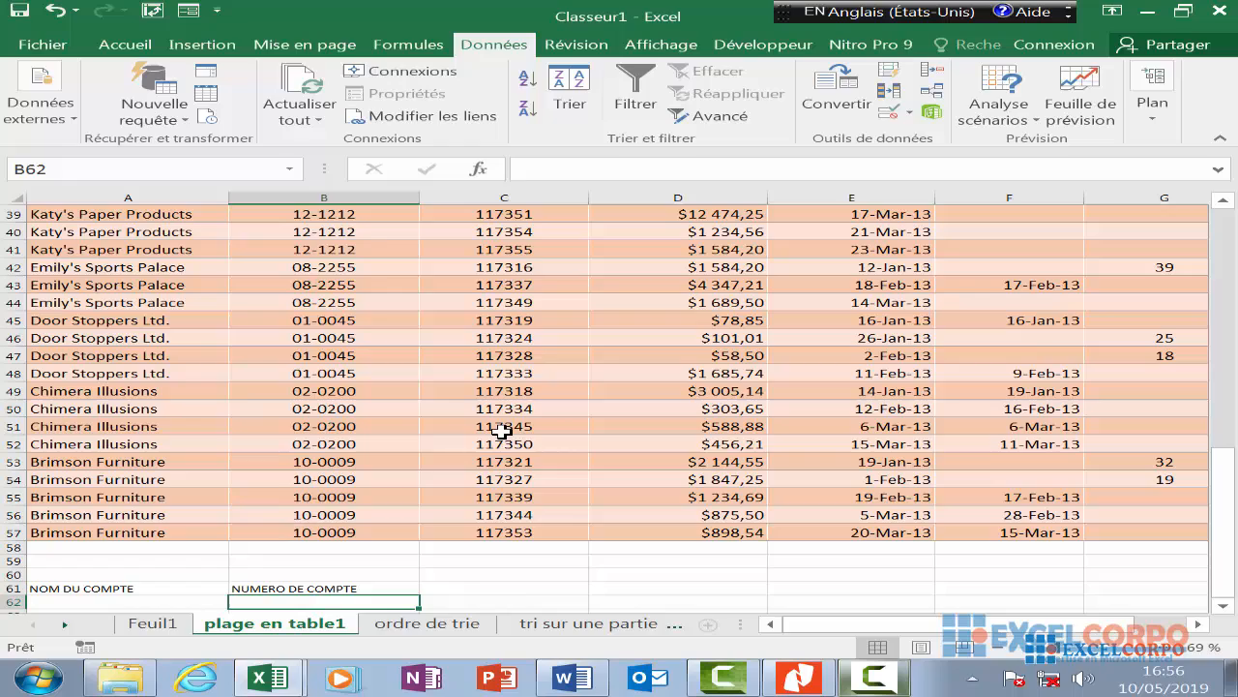
click(482, 587)
text(=)
scroll(489, 532, up, 13)
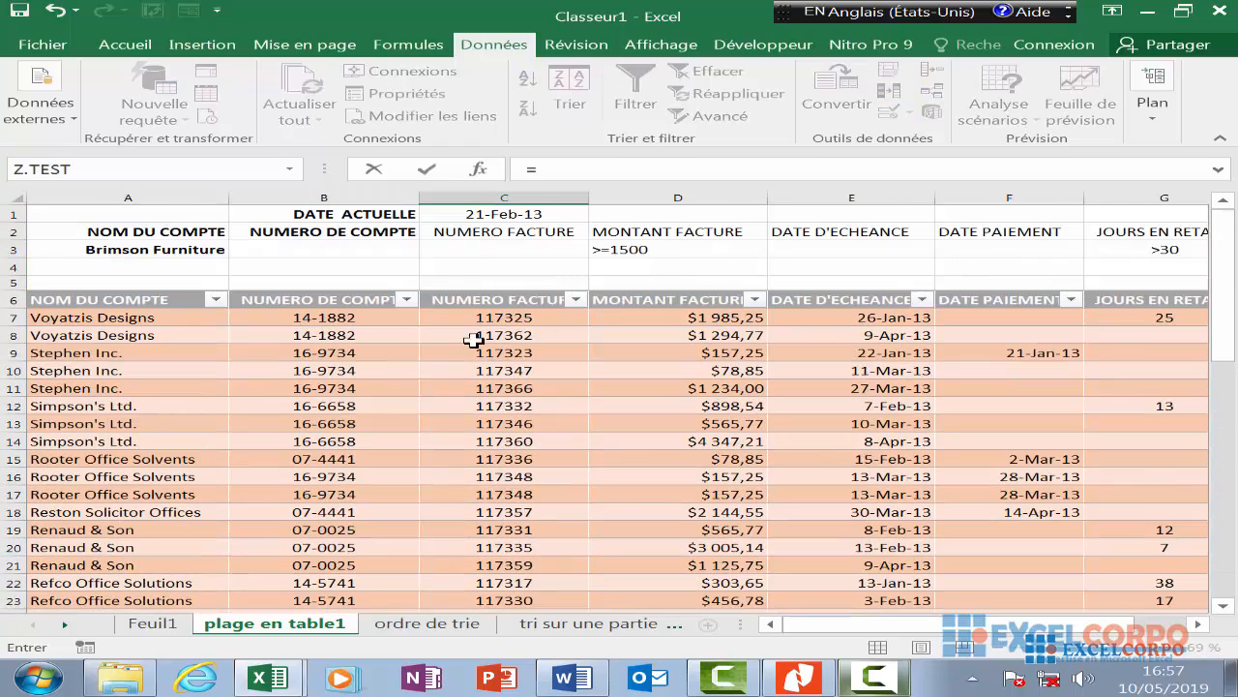
click(496, 300)
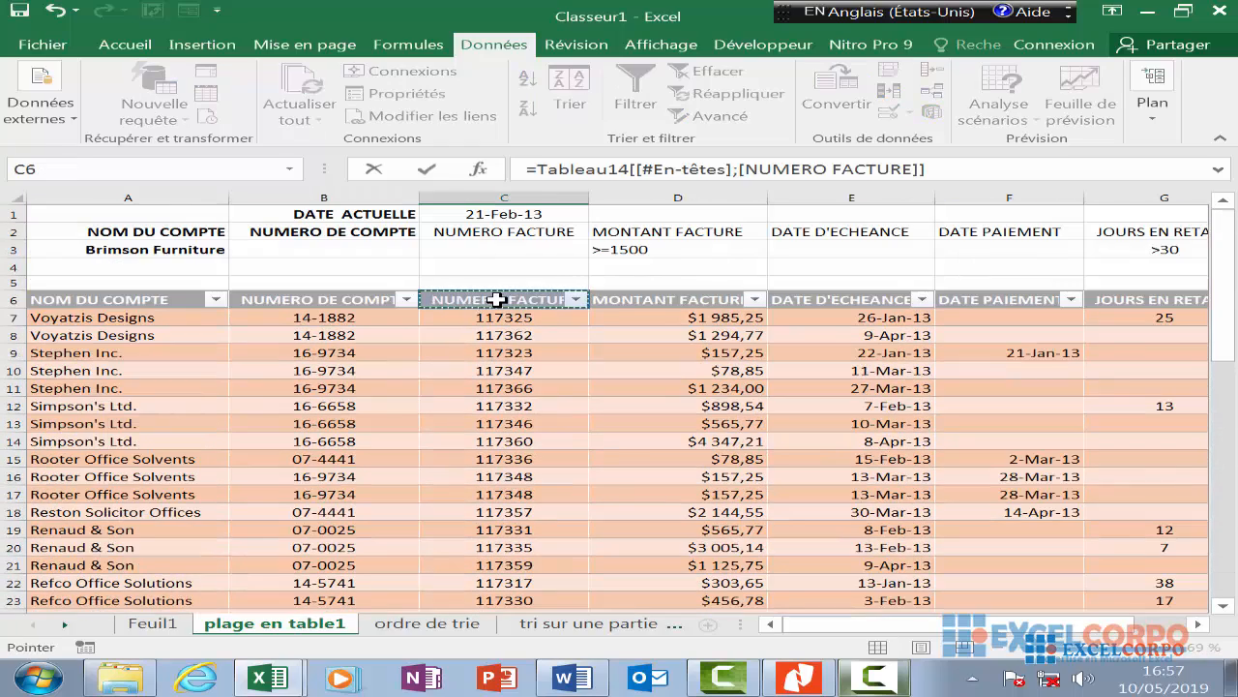
key(Return)
- Complete the extraction header row by linking D61 to the table header DATE PAIEMENT
click(664, 578)
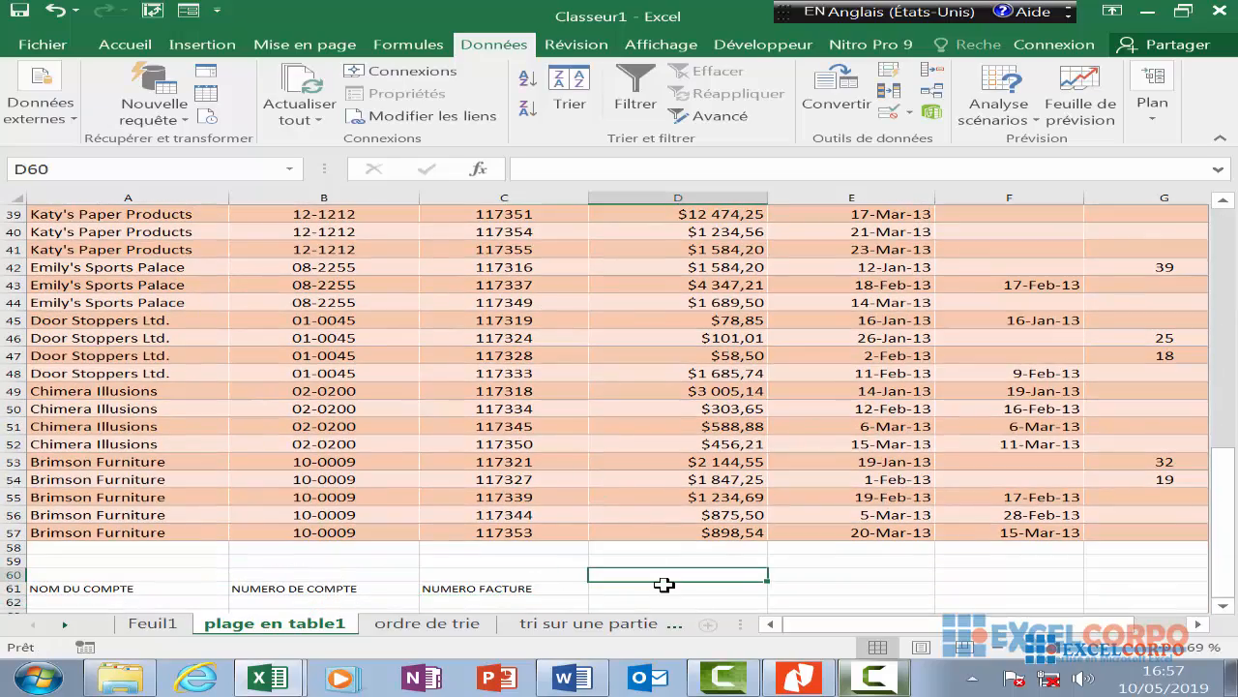
click(666, 586)
text(=)
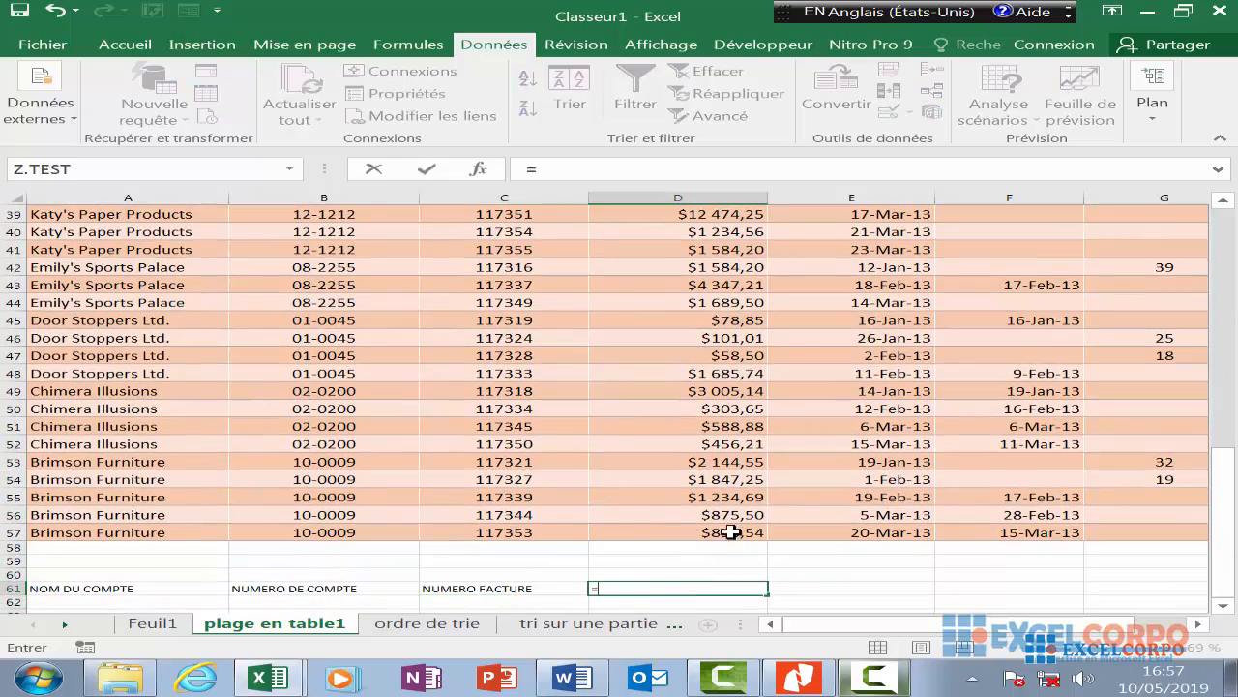
scroll(685, 456, up, 13)
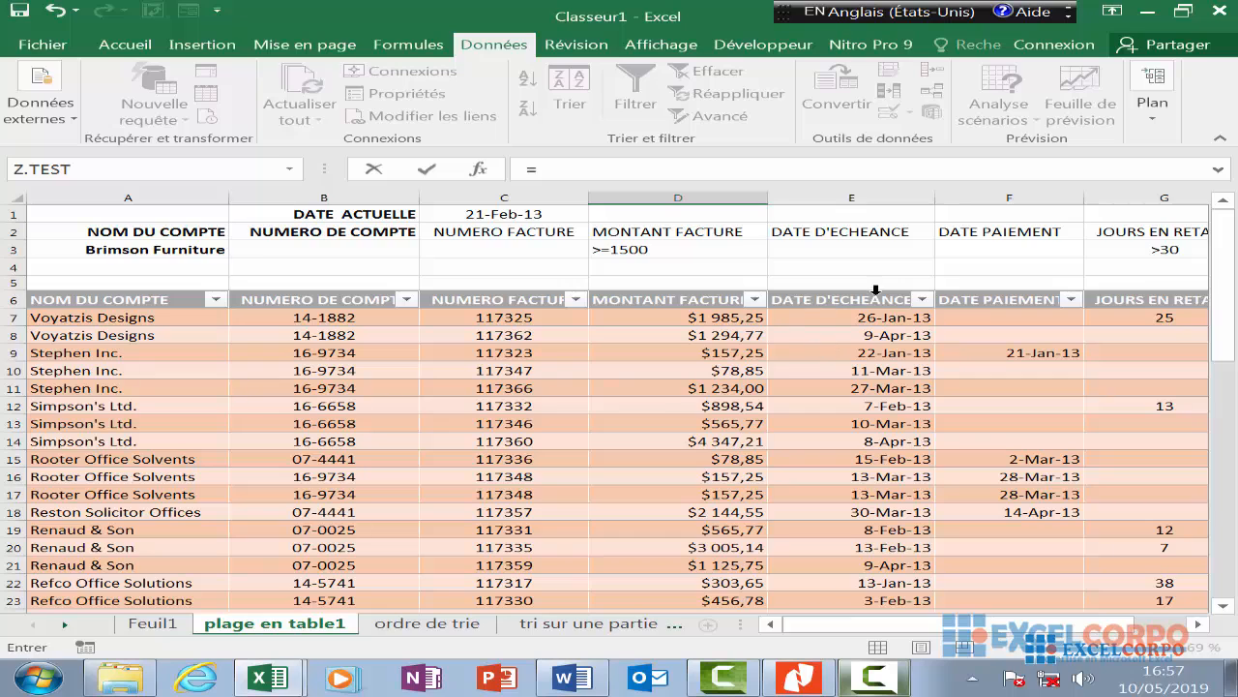
click(1001, 299)
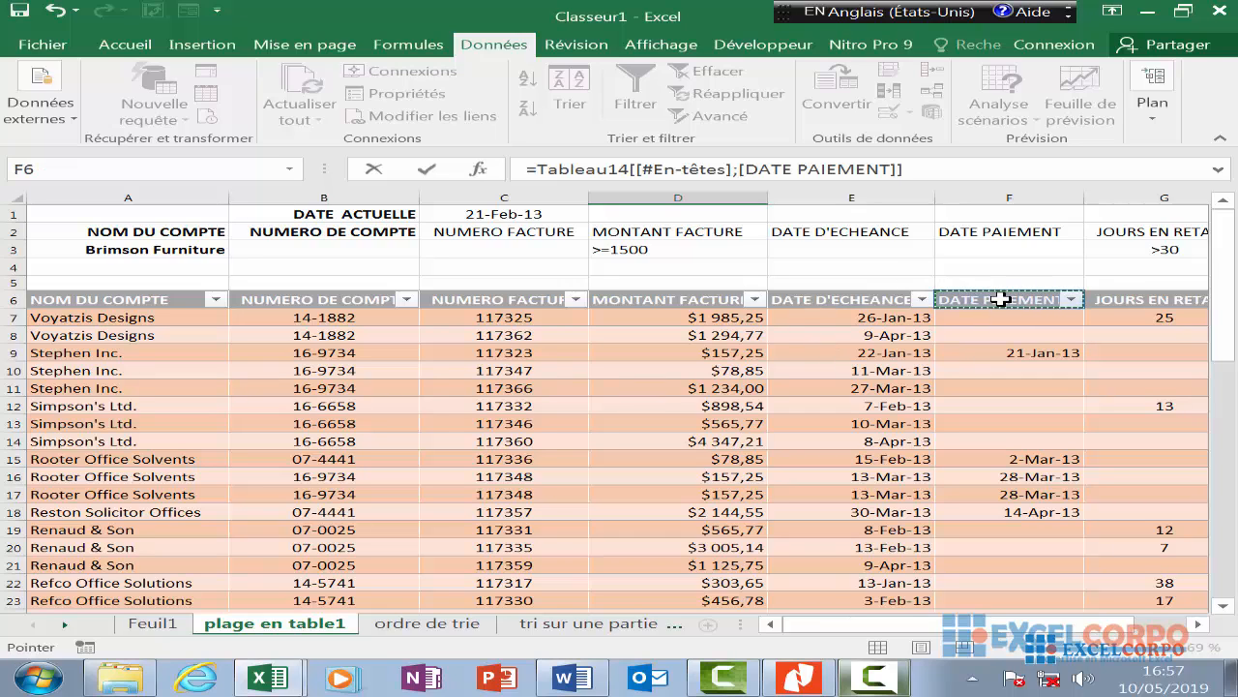
scroll(631, 479, down, 7)
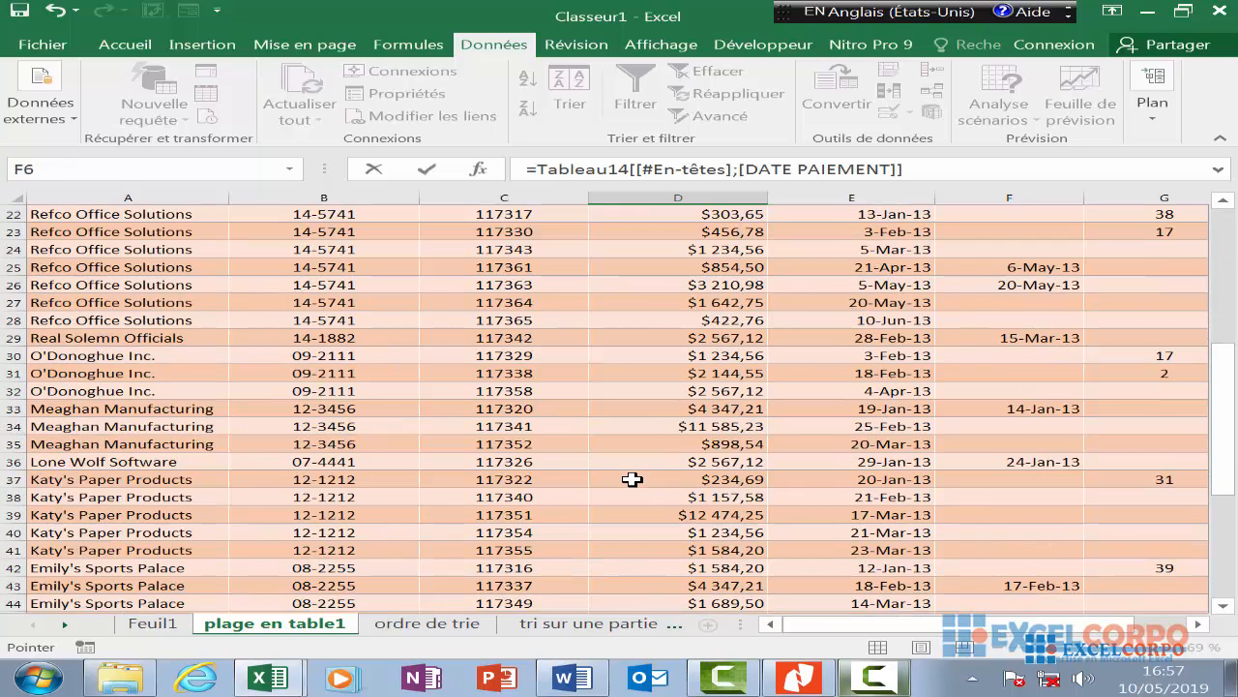
key(Return)
scroll(632, 479, down, 2)
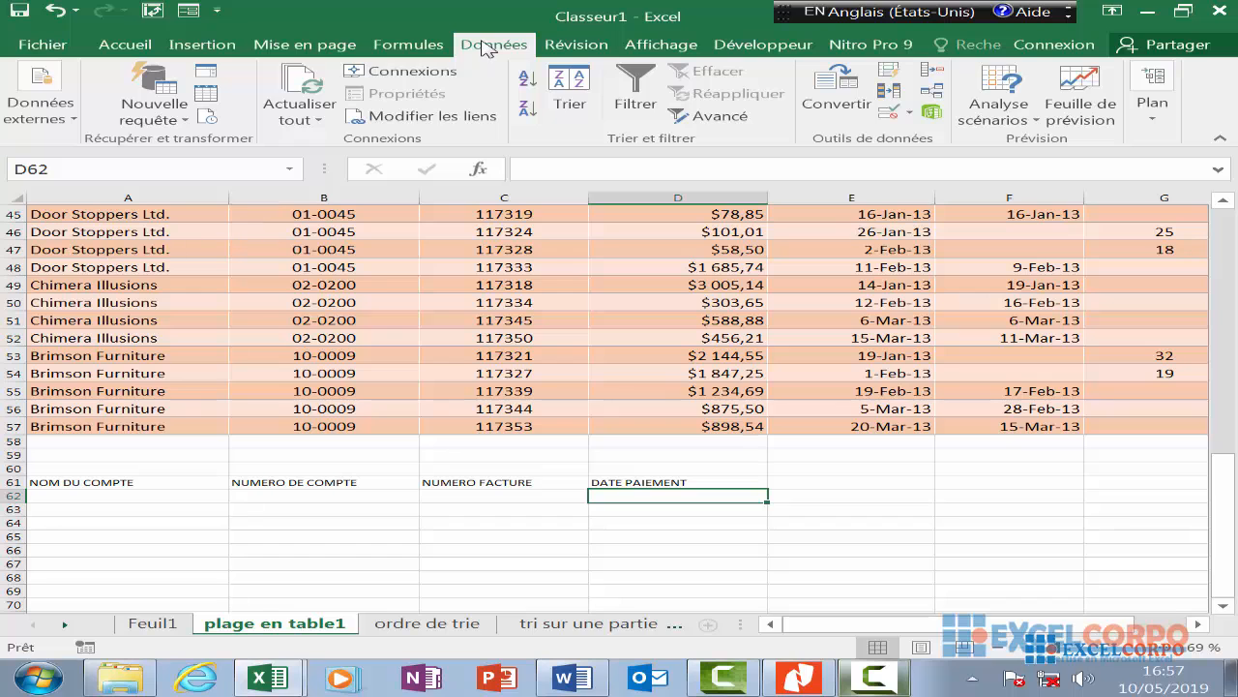
- Open the advanced filter and set its action to copy the results to another location
click(735, 117)
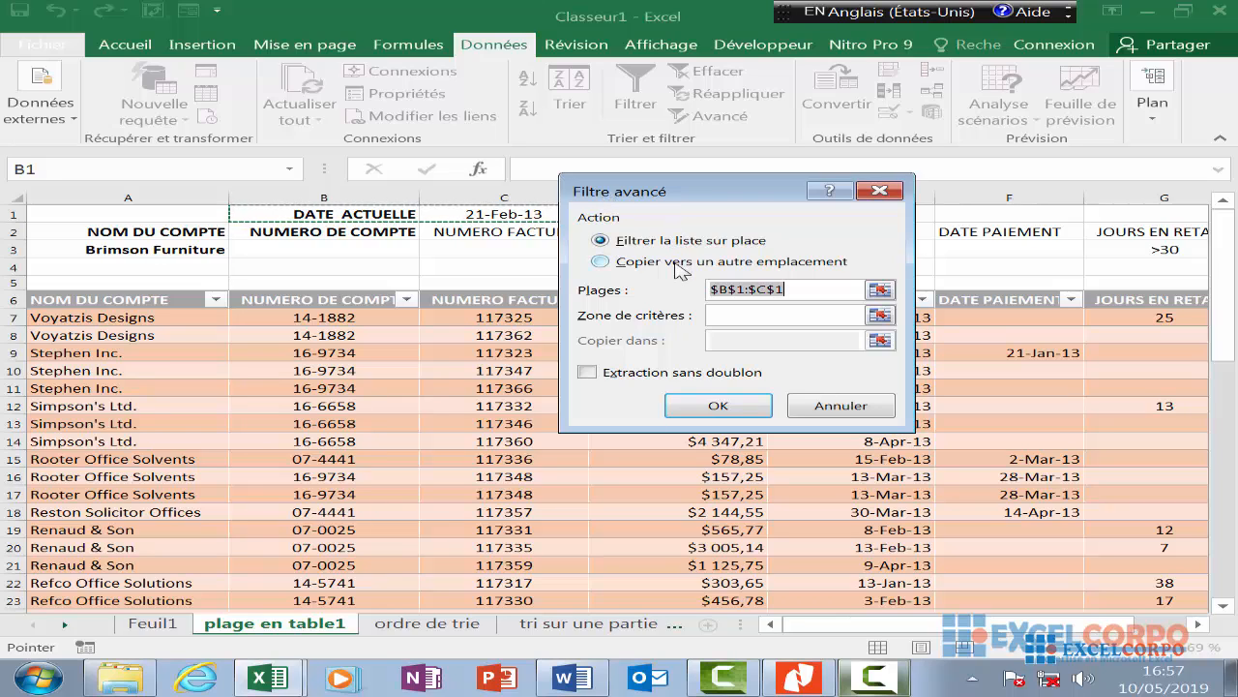
click(603, 263)
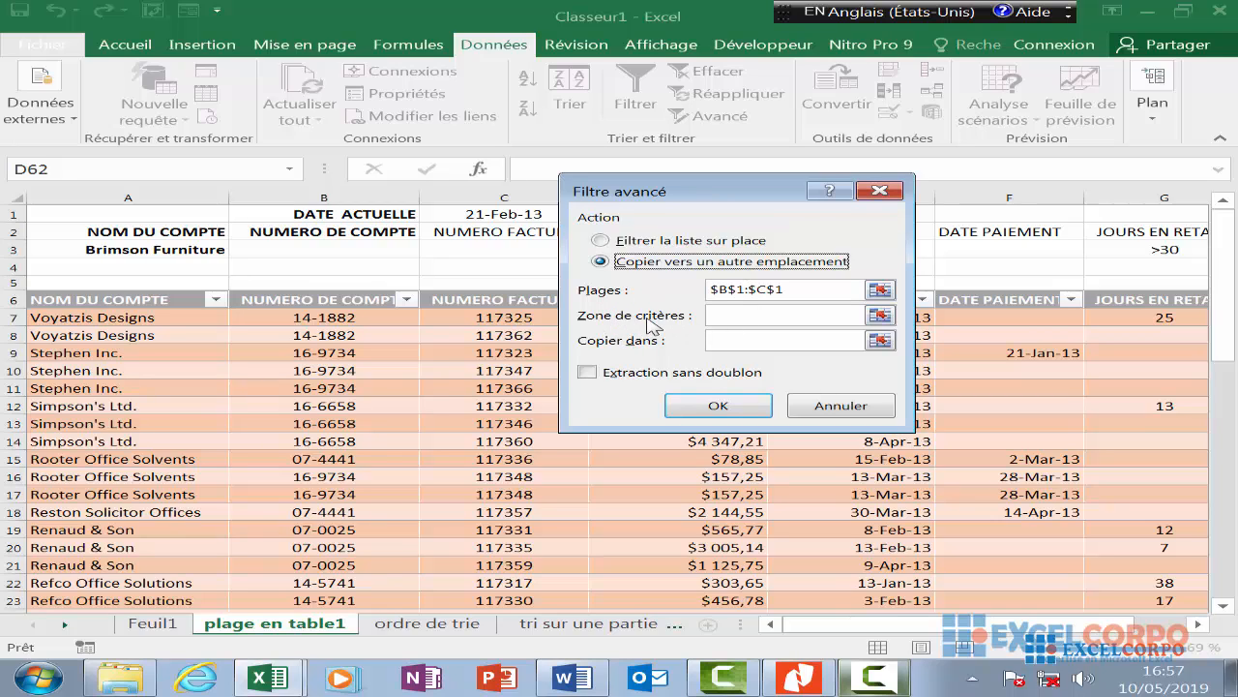
click(740, 313)
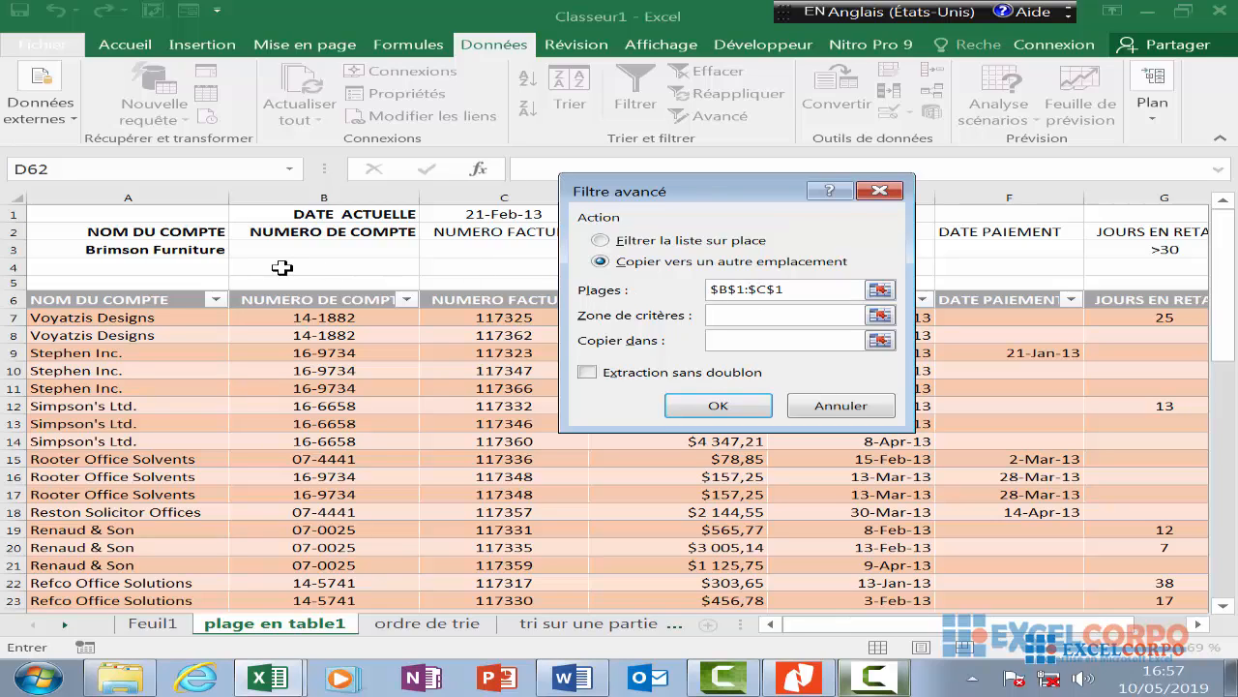
- Replace the advanced filter's list range with the whole invoice table including headers, Tableau14[#Tout]
click(801, 290)
key(BackSpace)
key(BackSpace)
key(BackSpace)
key(BackSpace)
key(BackSpace)
key(BackSpace)
key(BackSpace)
key(BackSpace)
key(BackSpace)
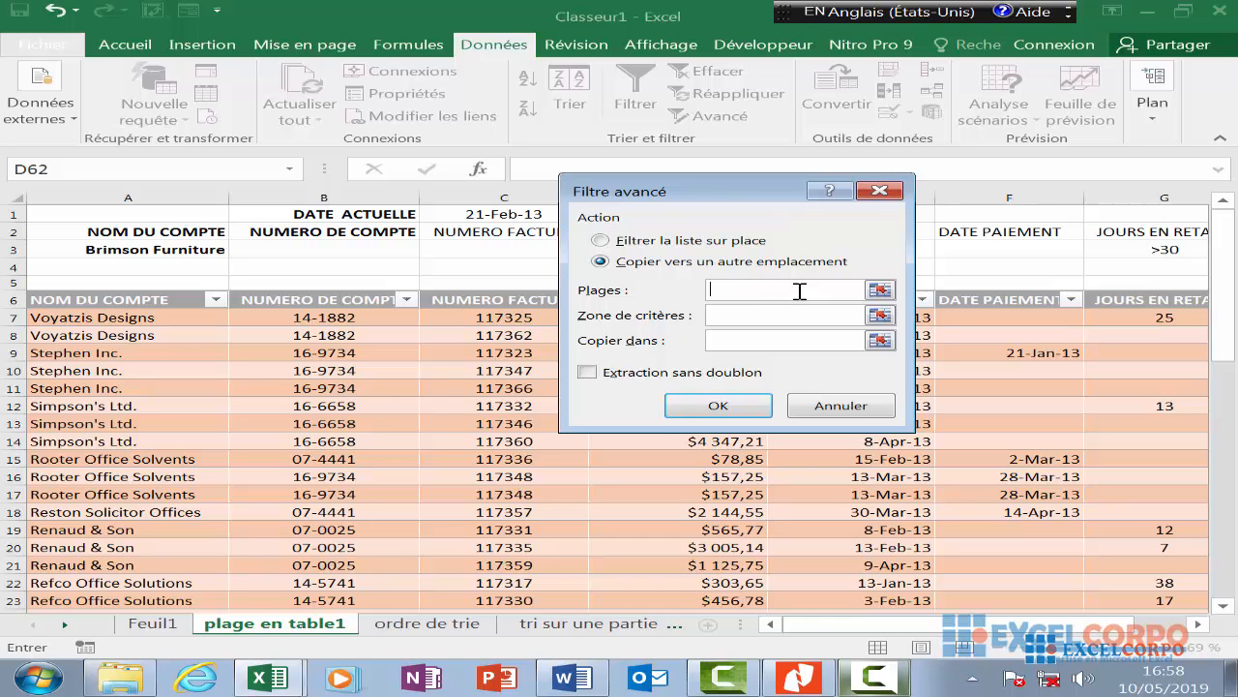
click(881, 292)
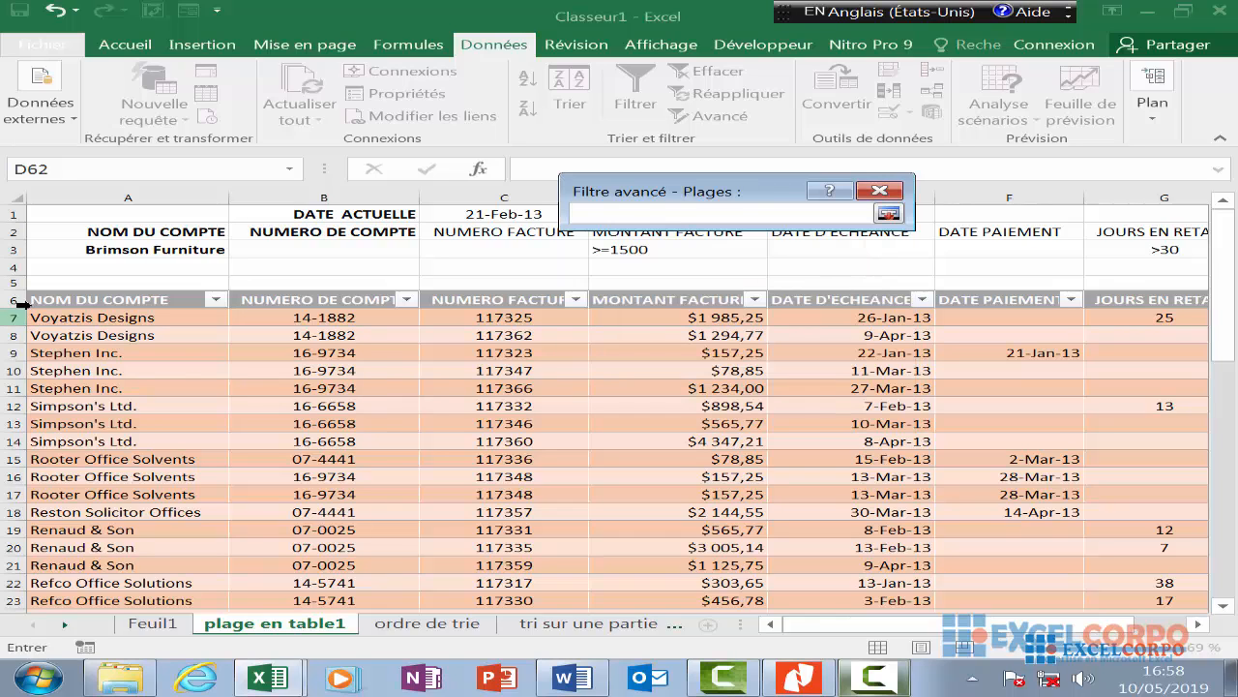
drag(71, 305, 985, 555)
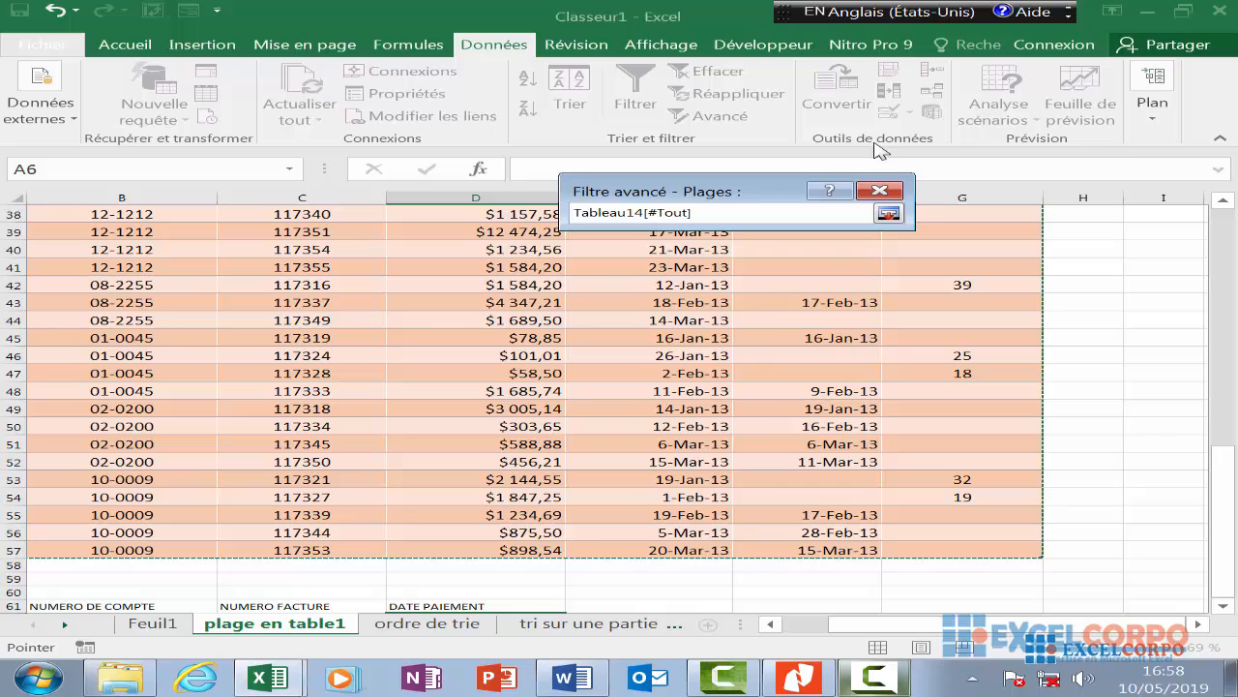
click(894, 212)
- Set the advanced filter's criteria range to A2:G3 on the sheet plage en table1
click(704, 320)
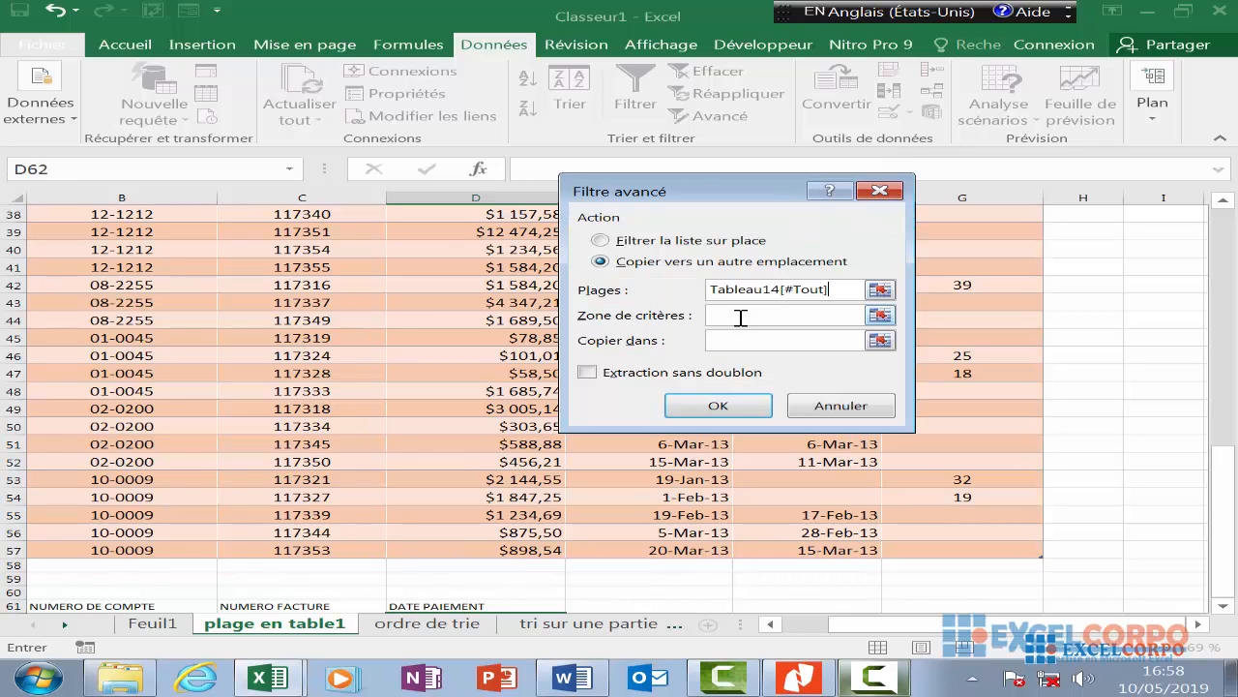
click(880, 316)
scroll(319, 309, up, 12)
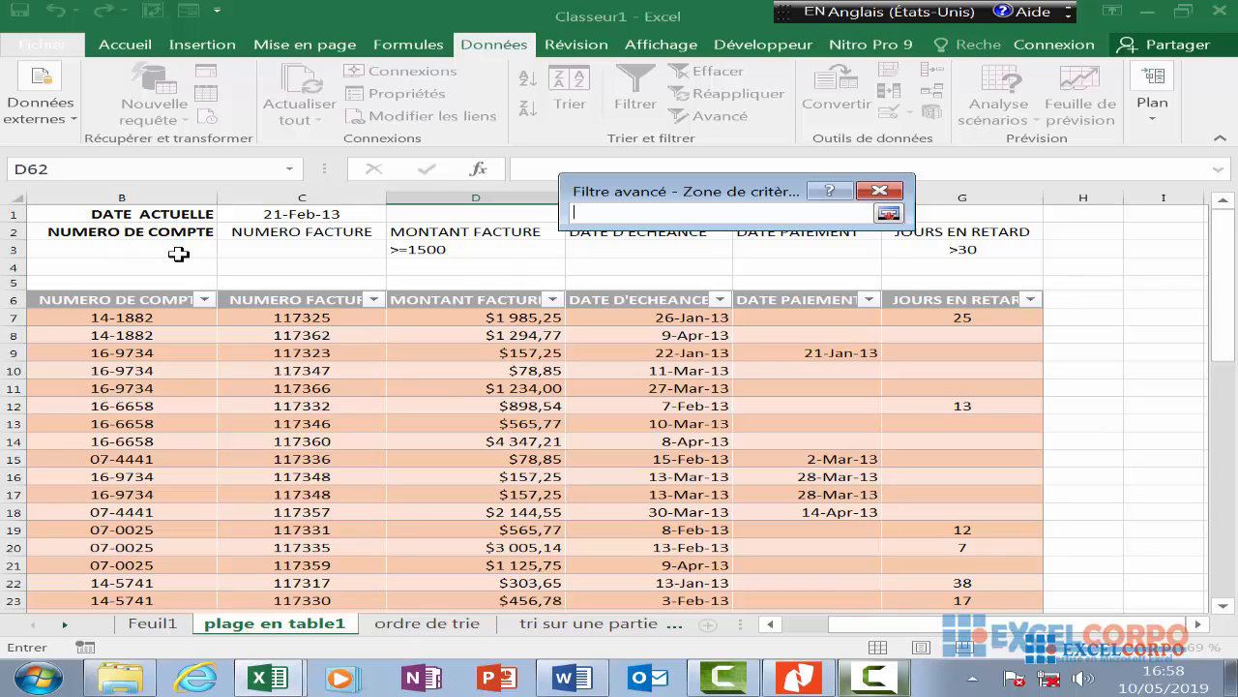
click(59, 233)
key(Left)
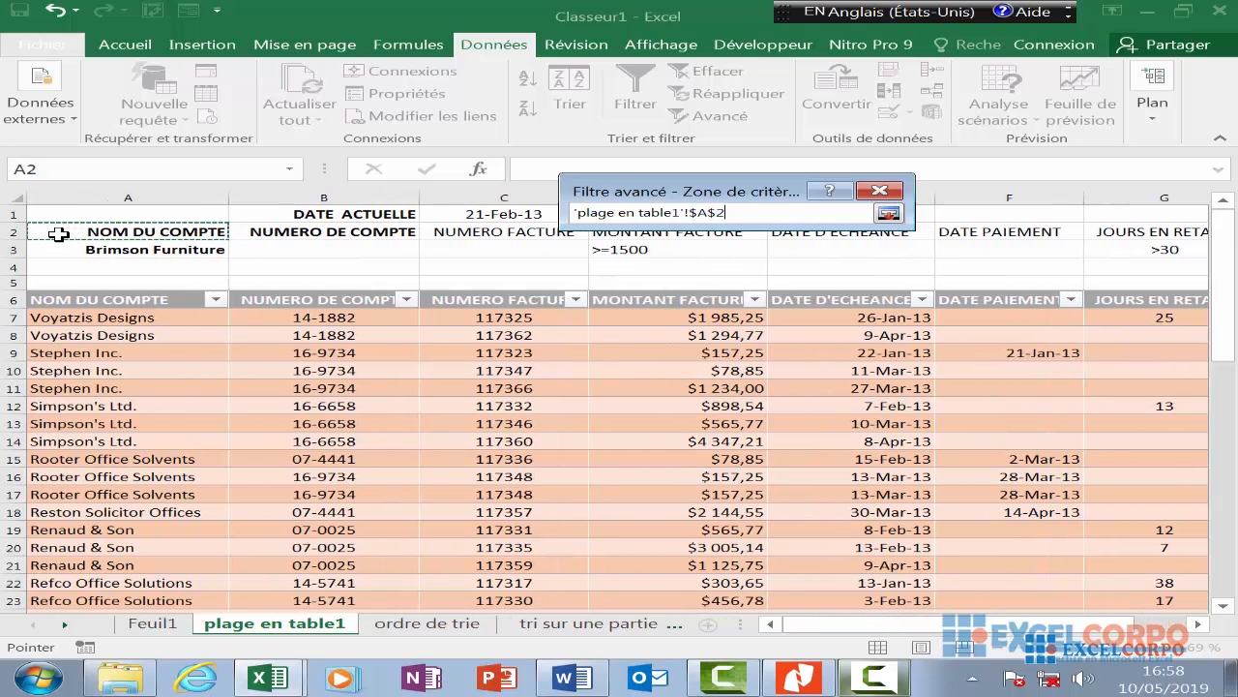
drag(166, 233, 1185, 240)
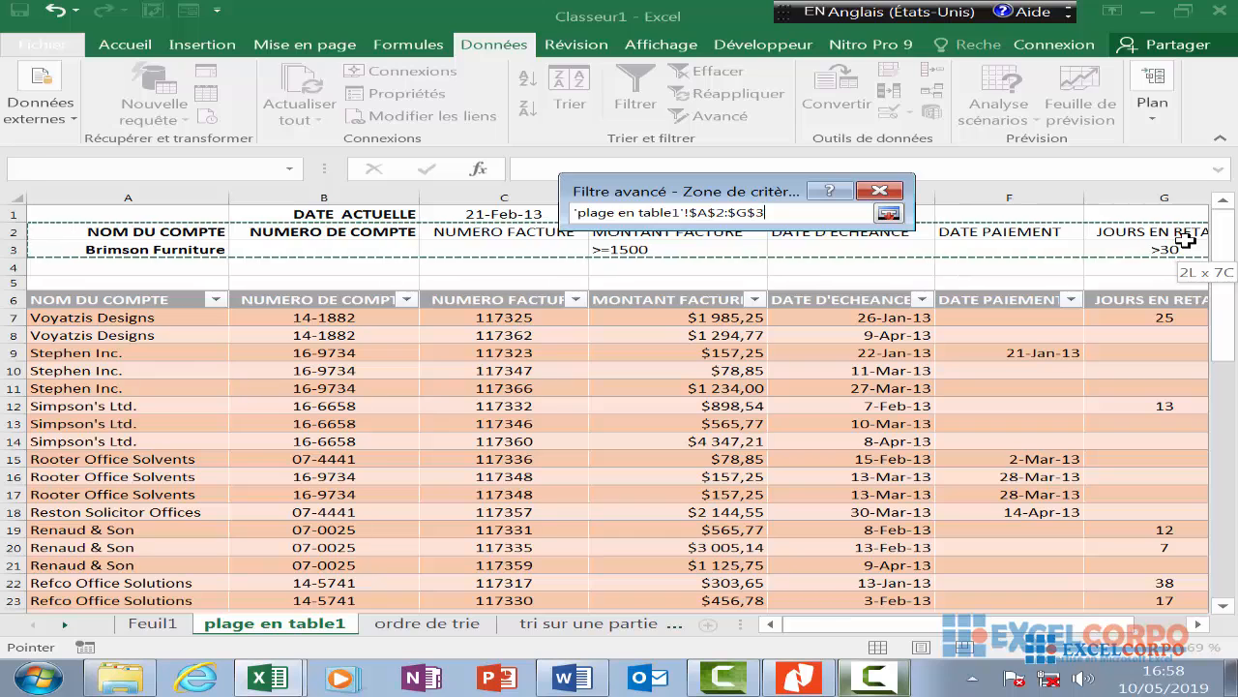
click(888, 213)
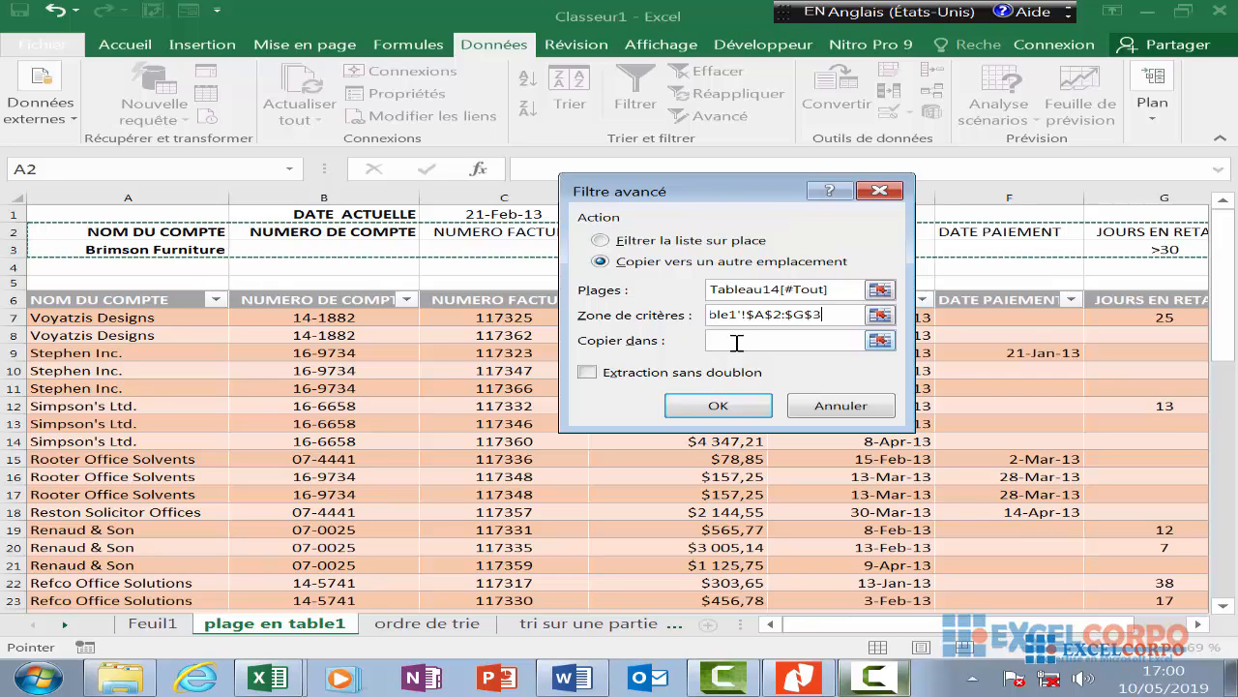
- Set the advanced filter's copy destination to the extraction headers A61:D61 on the sheet plage en table1
click(738, 340)
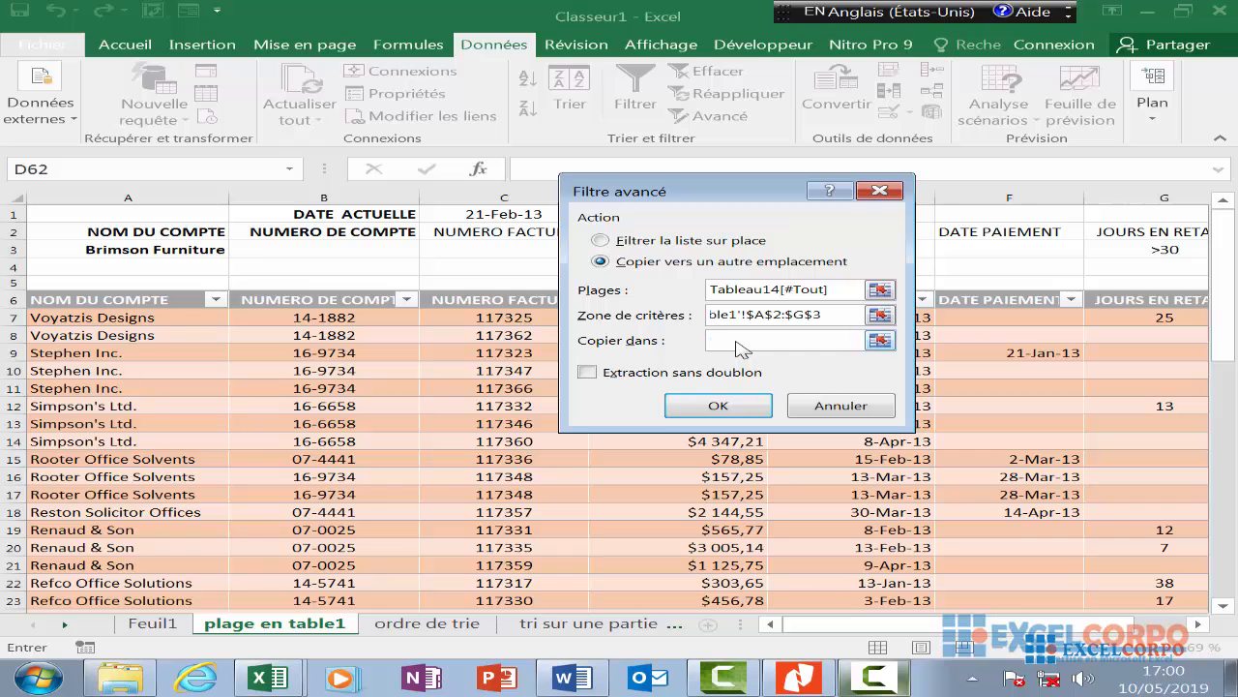
click(881, 340)
scroll(536, 427, down, 16)
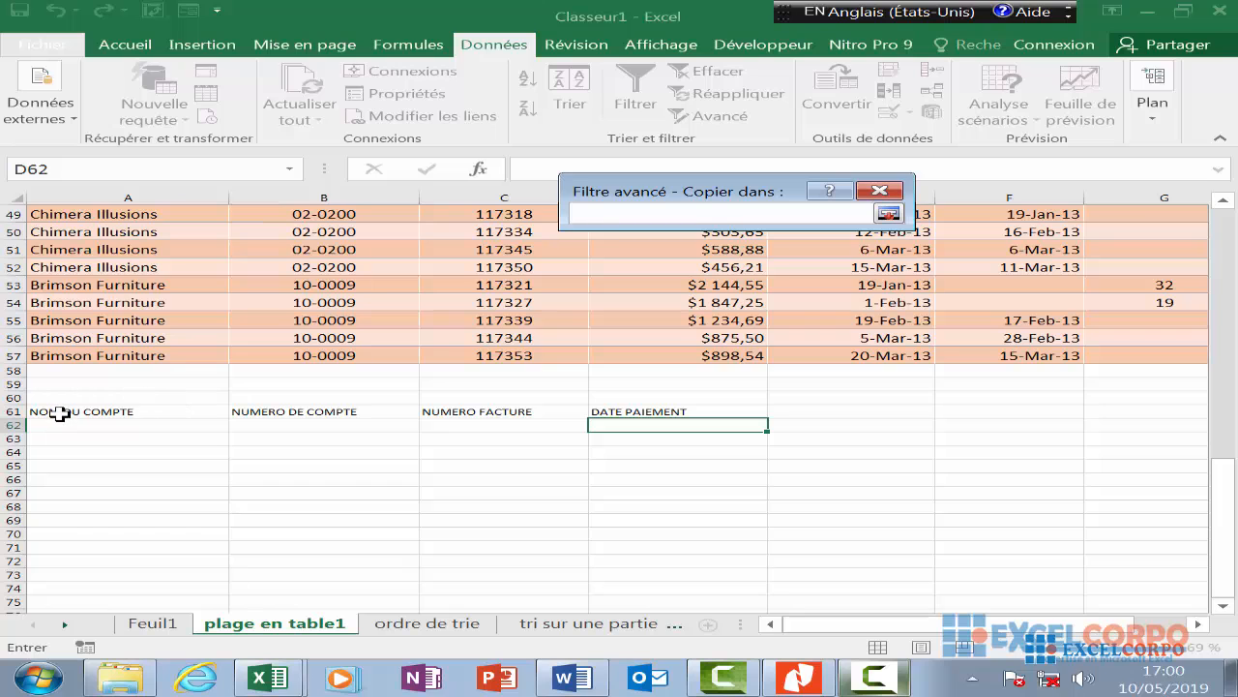
drag(60, 413, 702, 412)
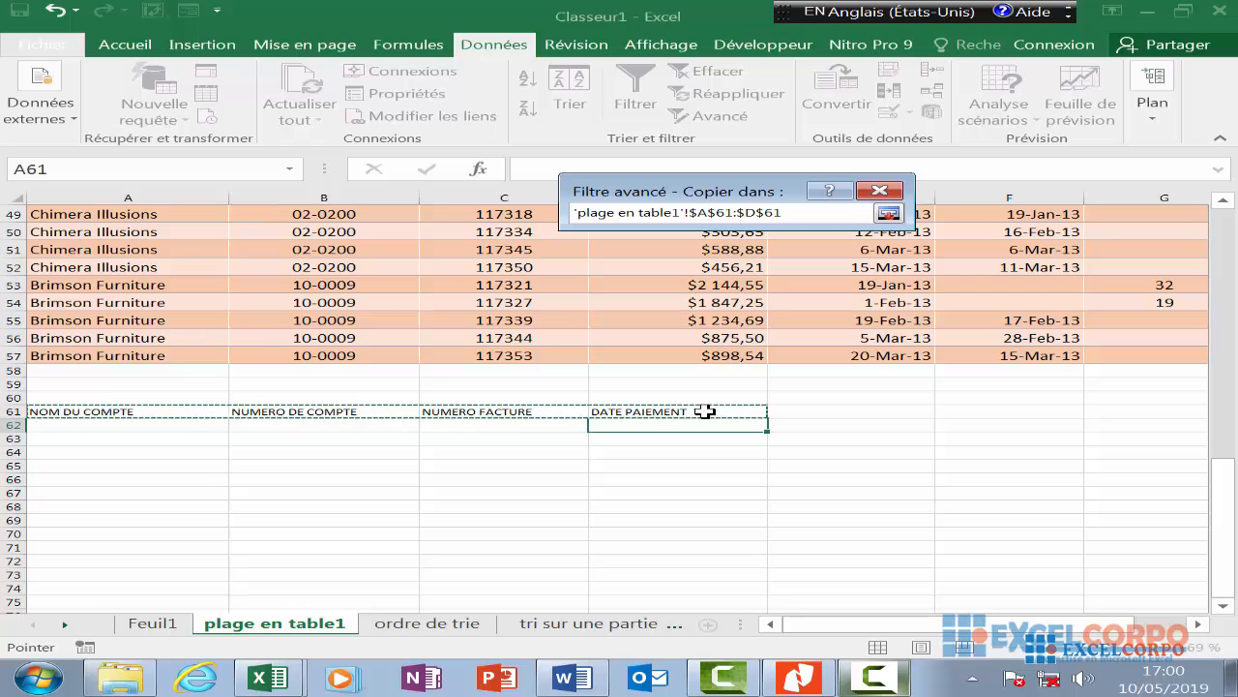
click(875, 680)
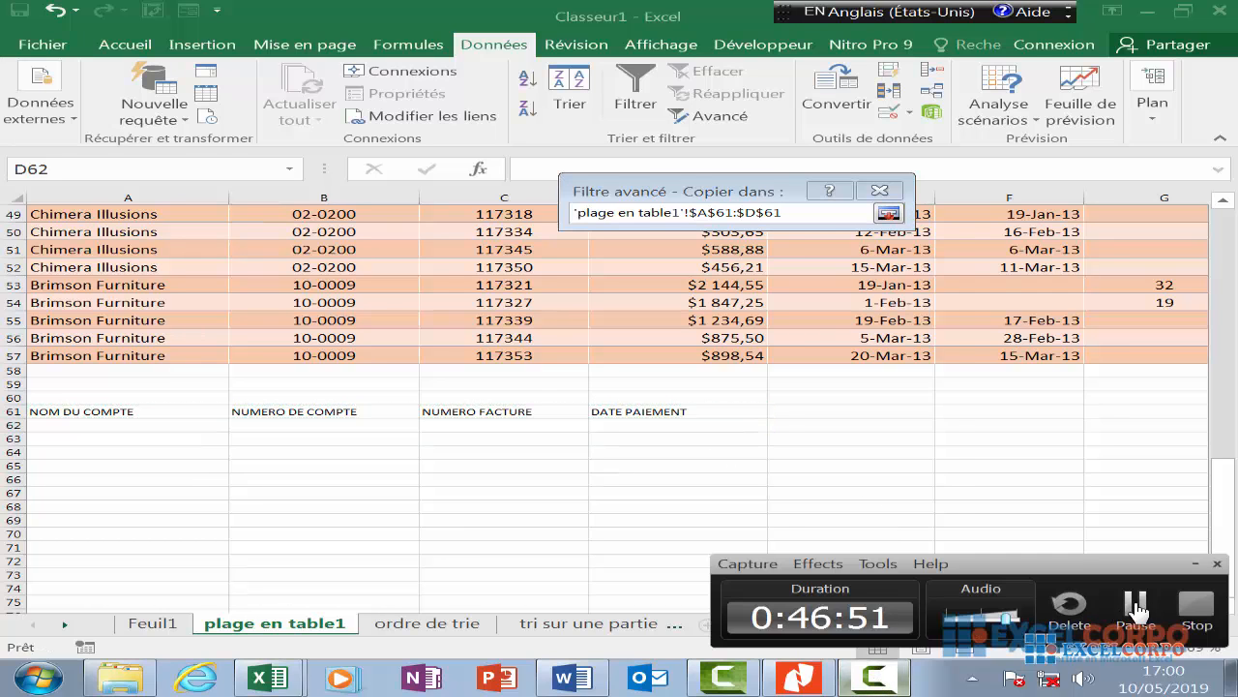
click(1145, 609)
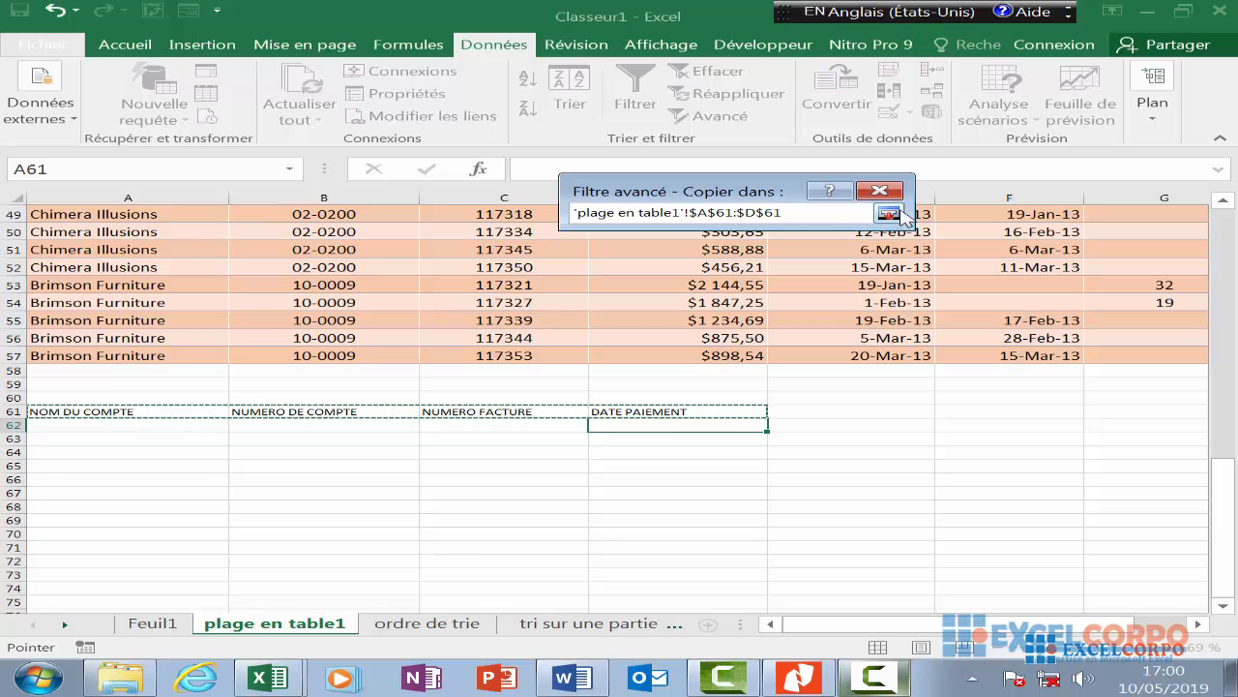
click(899, 211)
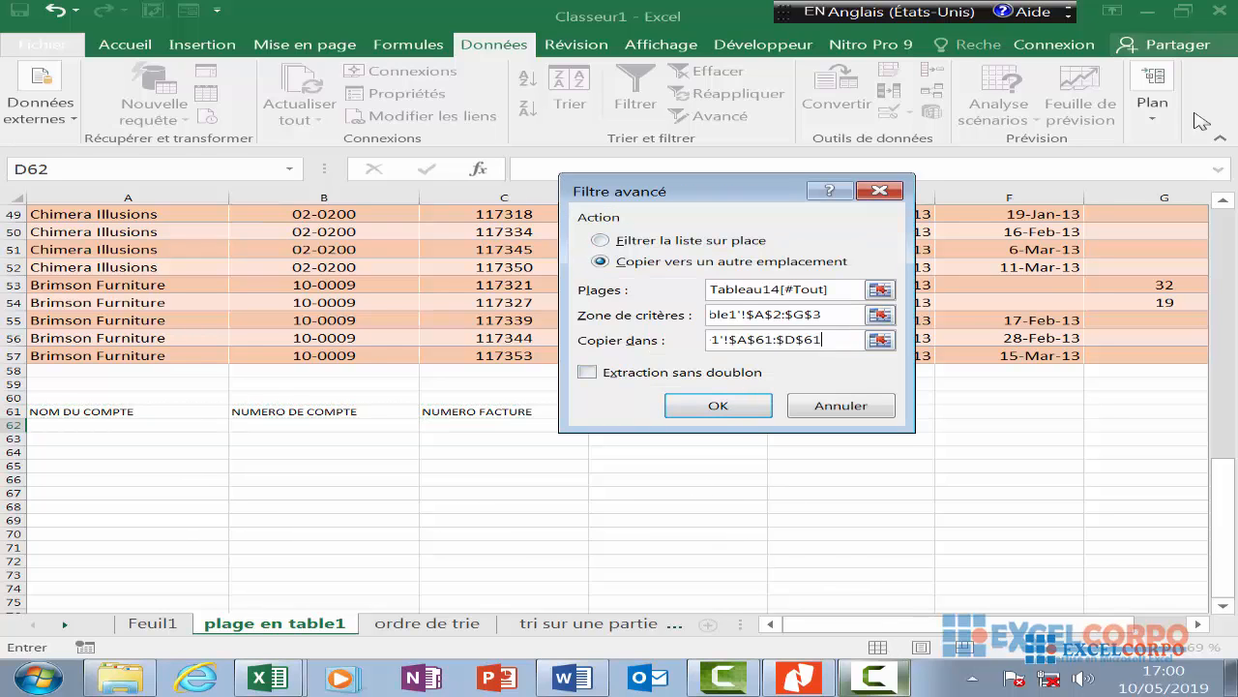
- Restrict the advanced filter to unique records and run the extraction
click(873, 677)
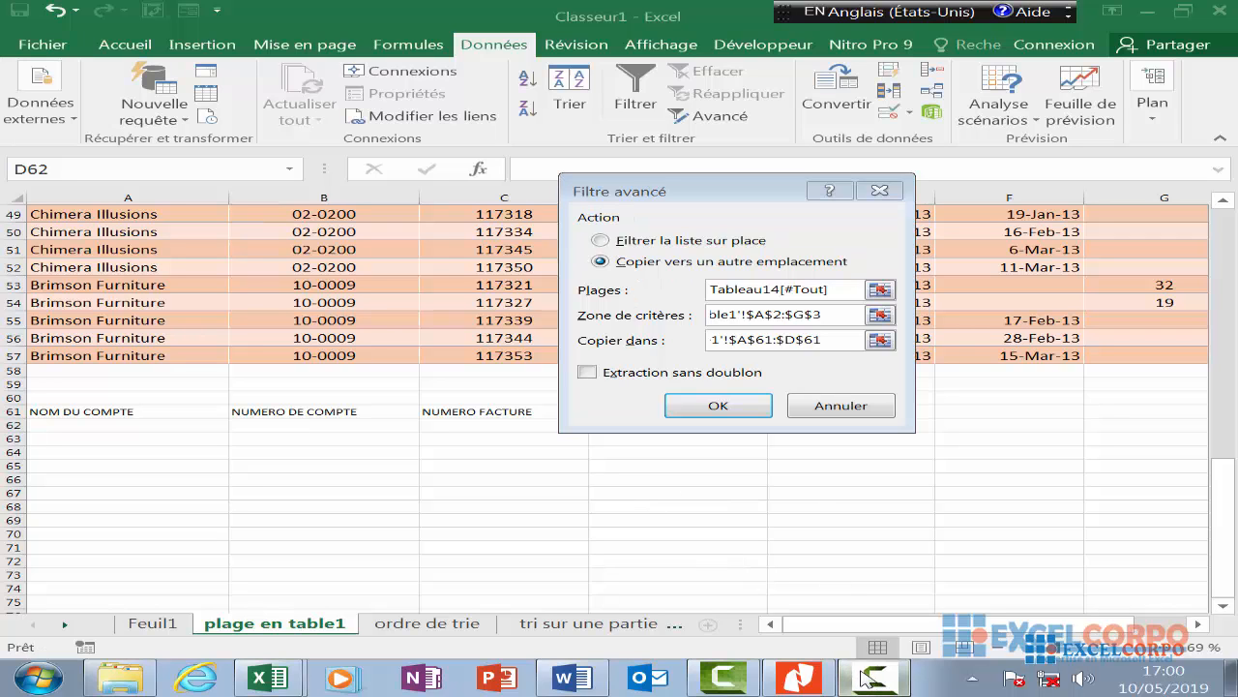
click(1133, 617)
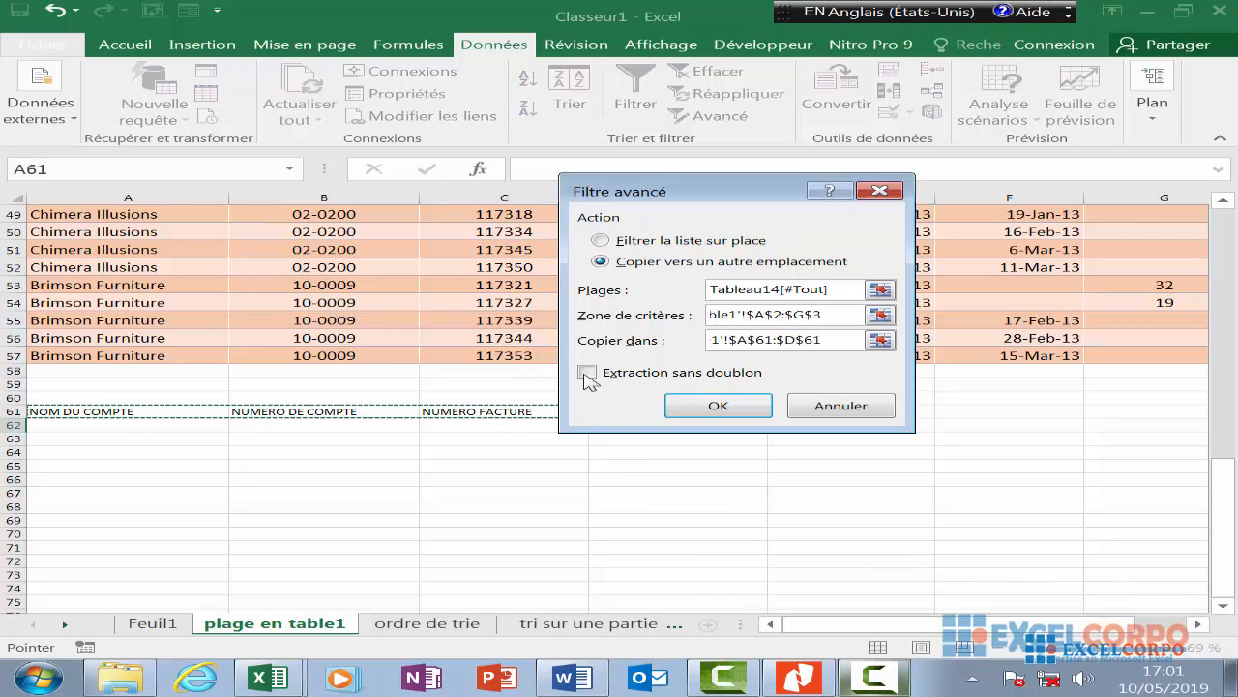
click(597, 377)
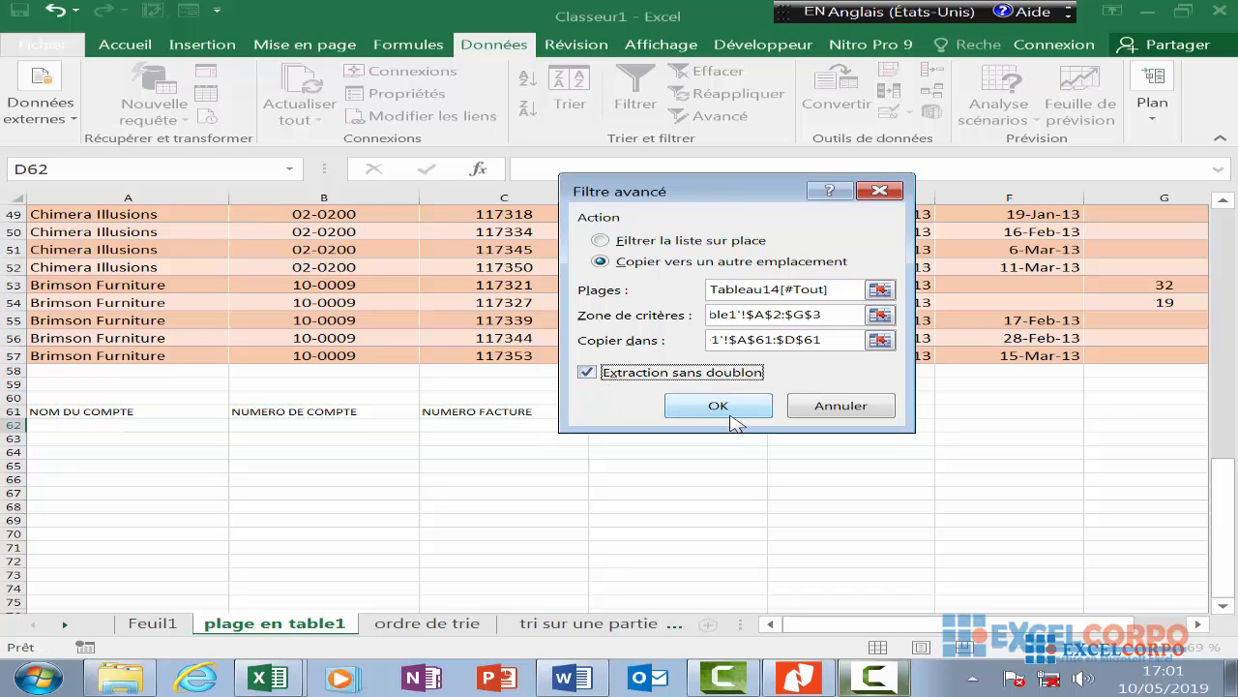
click(732, 411)
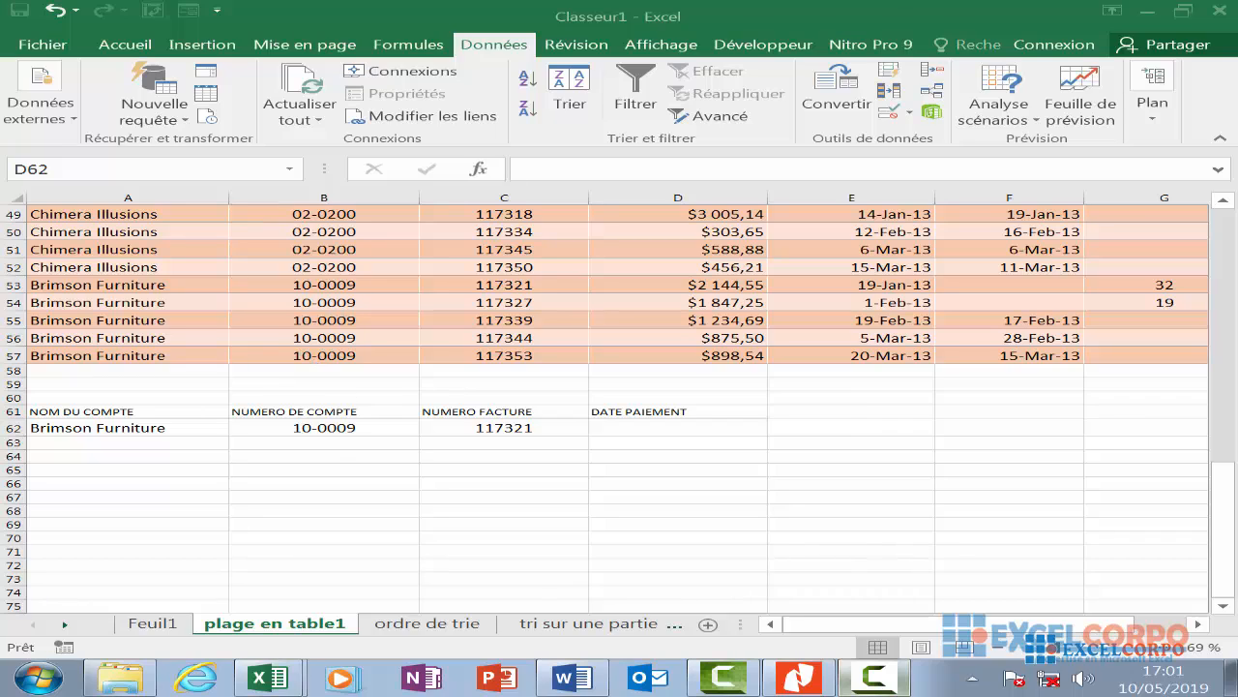
- Compare the extracted row below the table with the criteria in rows 2 and 3 and the Brimson Furniture invoices
scroll(438, 354, up, 5)
scroll(438, 354, up, 11)
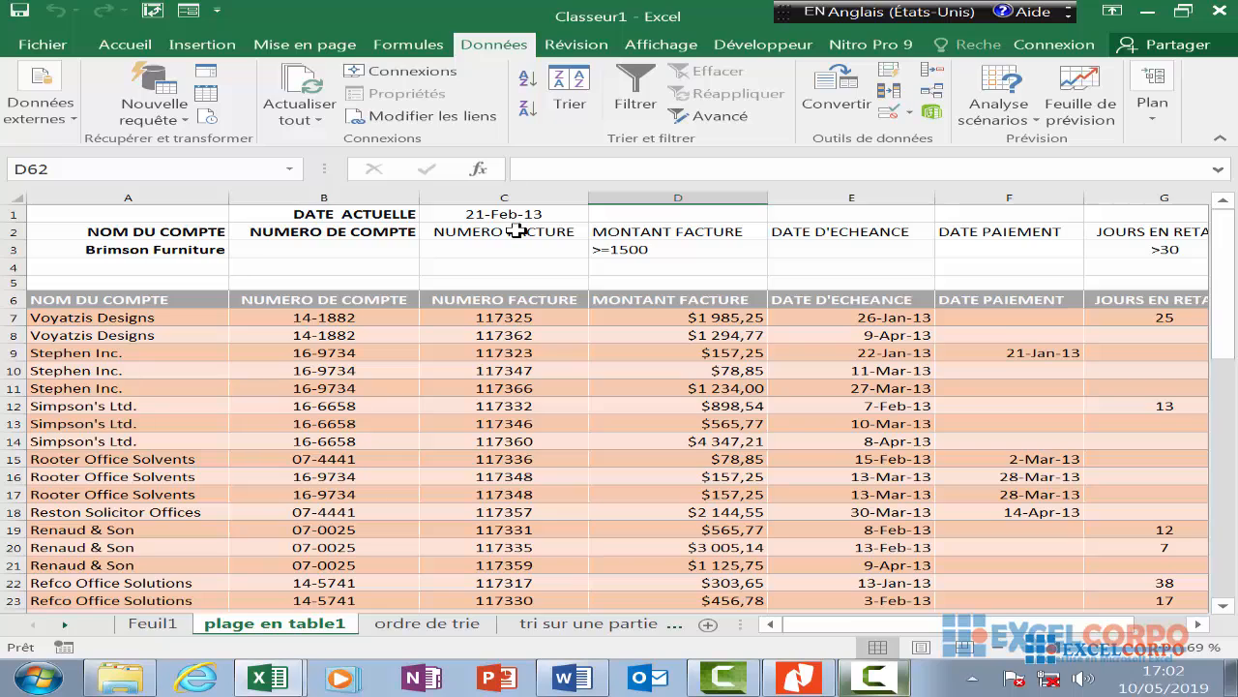
scroll(543, 371, down, 20)
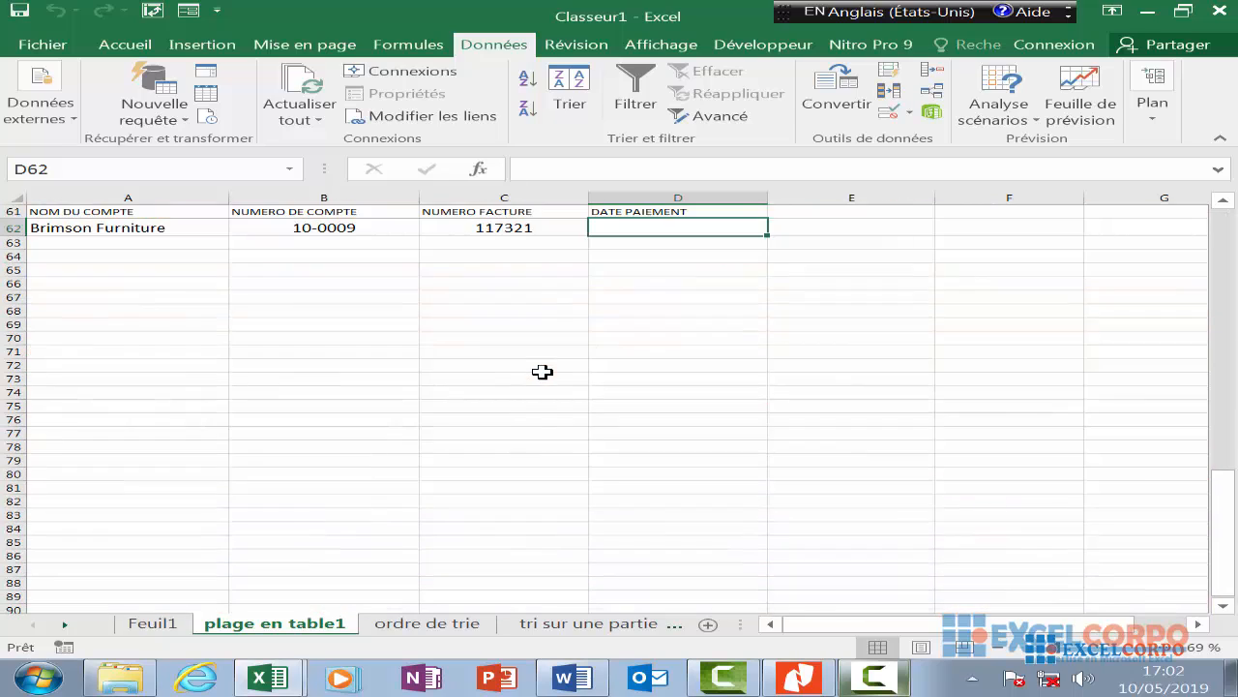
scroll(543, 371, up, 3)
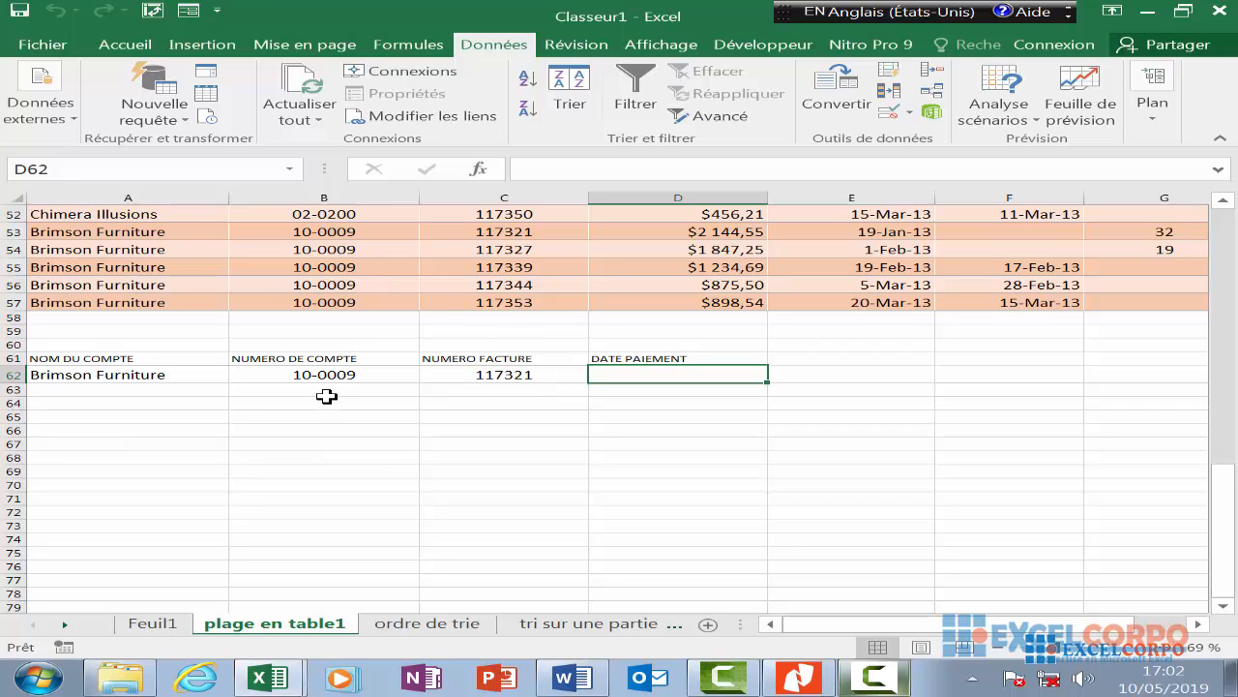
scroll(331, 381, up, 17)
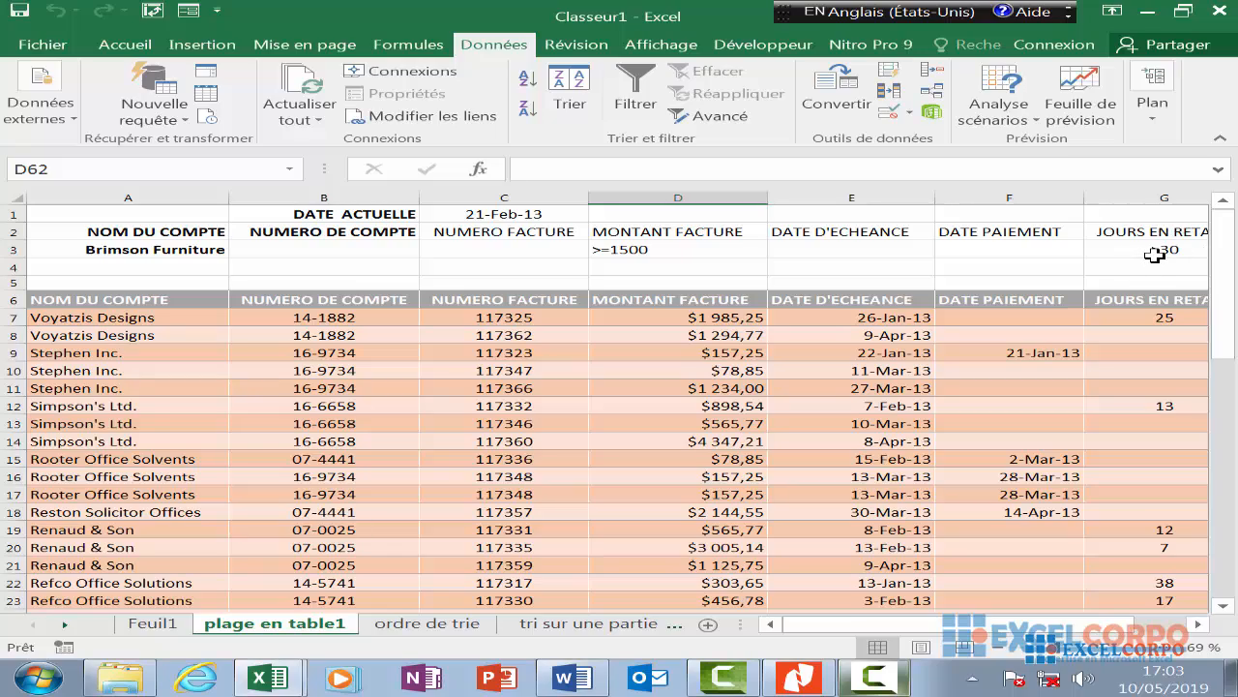
scroll(454, 464, down, 16)
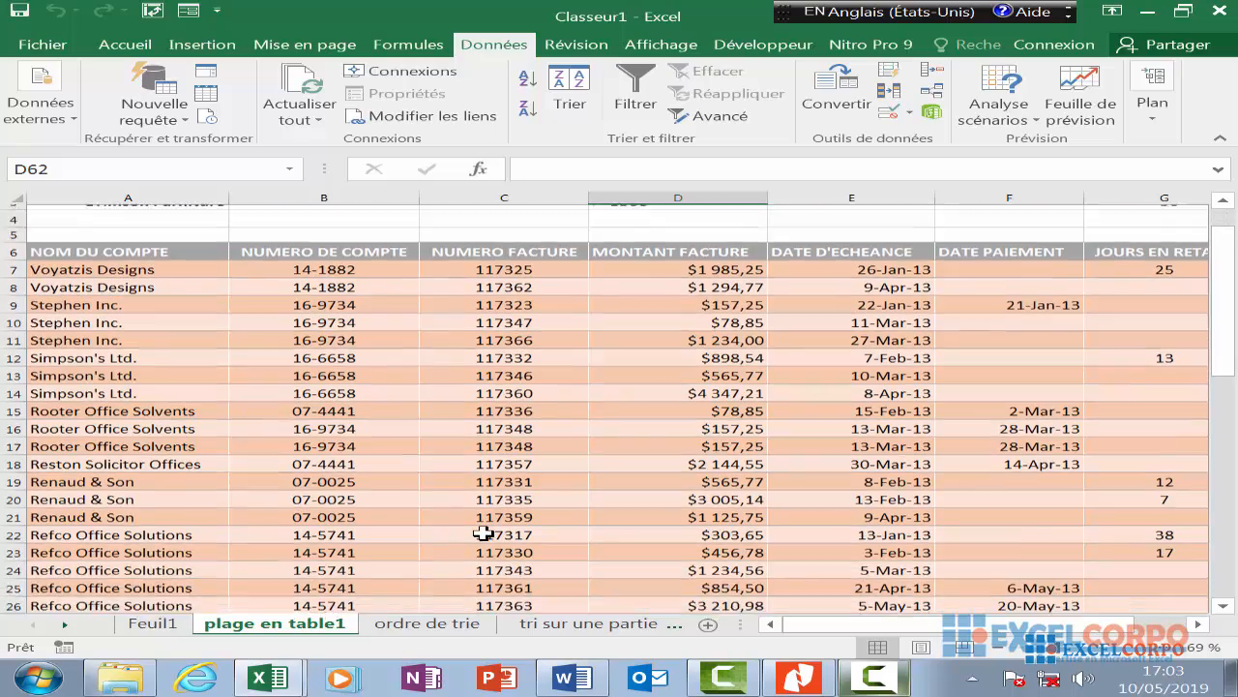
scroll(475, 553, up, 5)
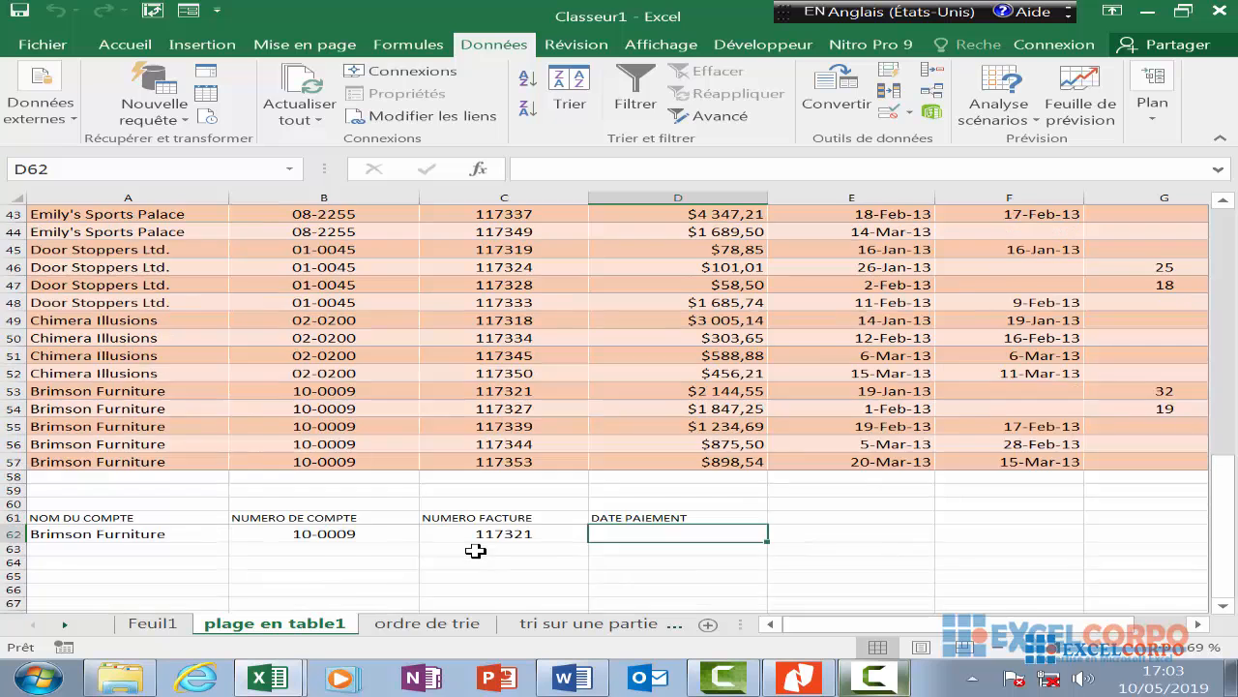
scroll(475, 552, down, 4)
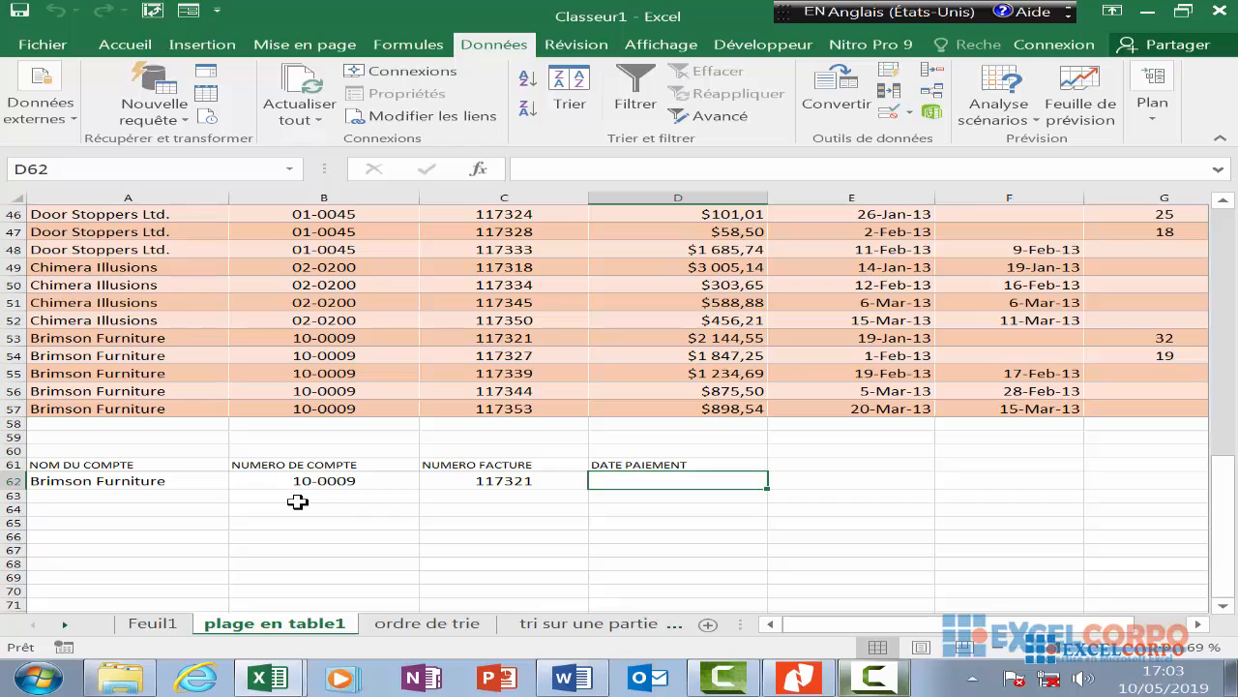
- Examine the formulas of the extraction header cells A61 to D61
click(39, 464)
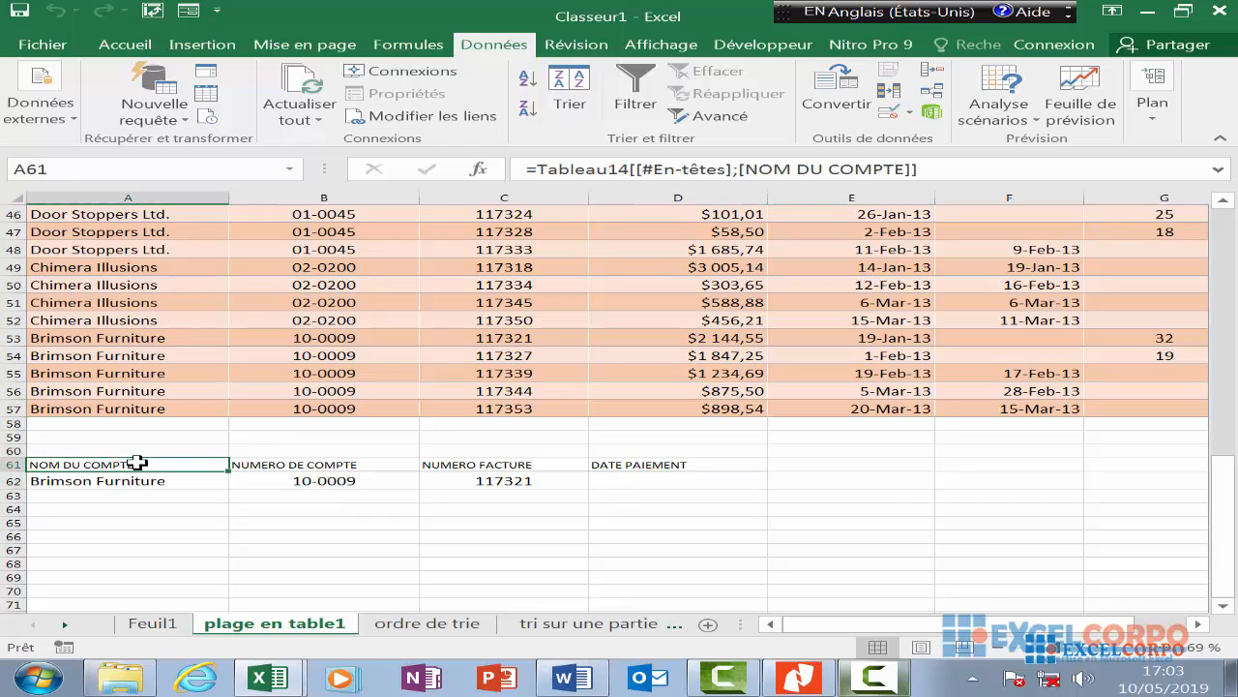
click(324, 463)
click(528, 464)
click(671, 464)
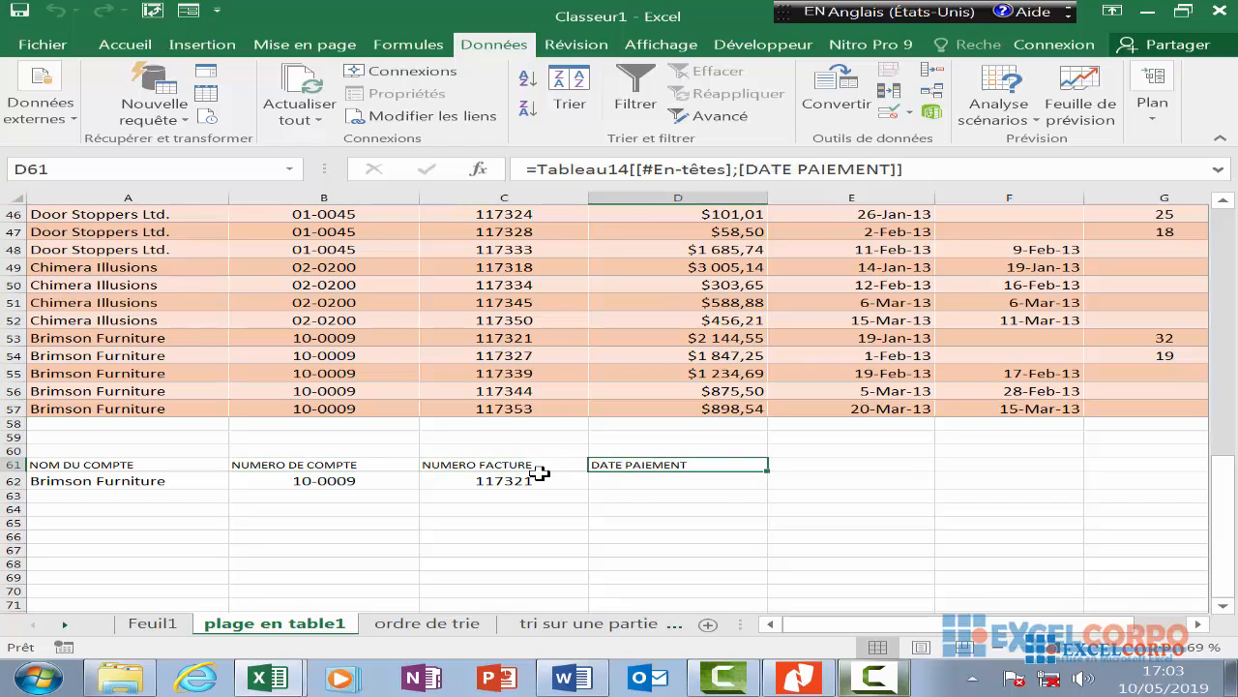
click(498, 477)
click(490, 464)
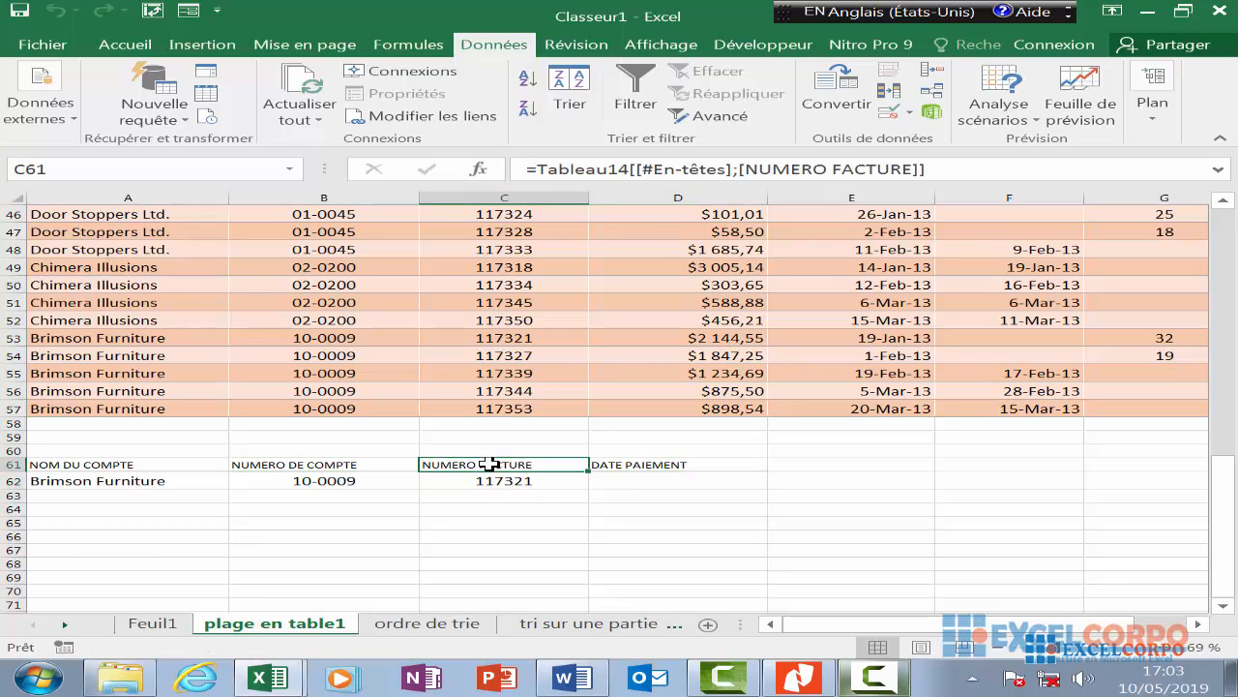